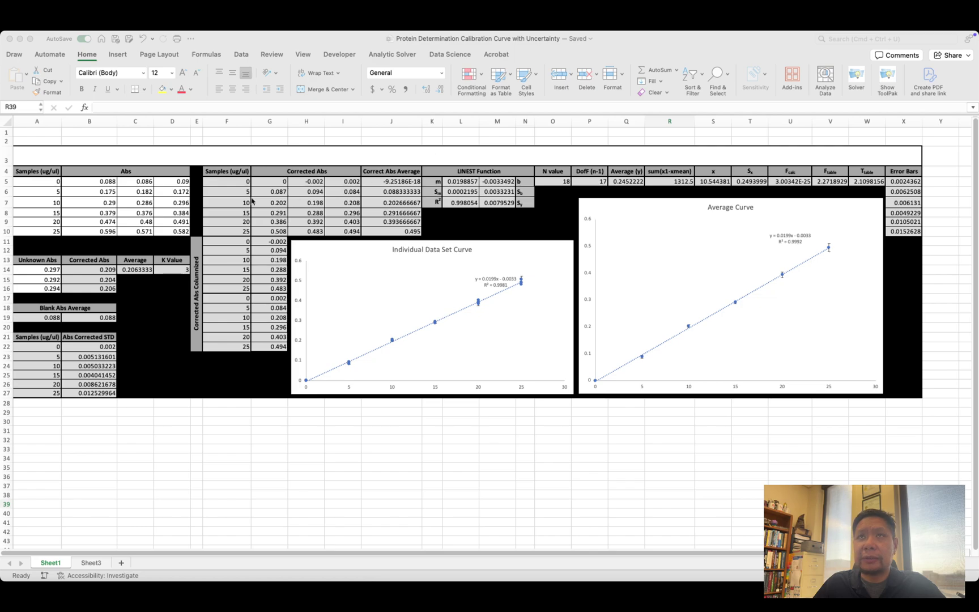
Review the white input tables for standards and unknowns, and the gray calculated cells for corrected and columnized absorbances
click(49, 184)
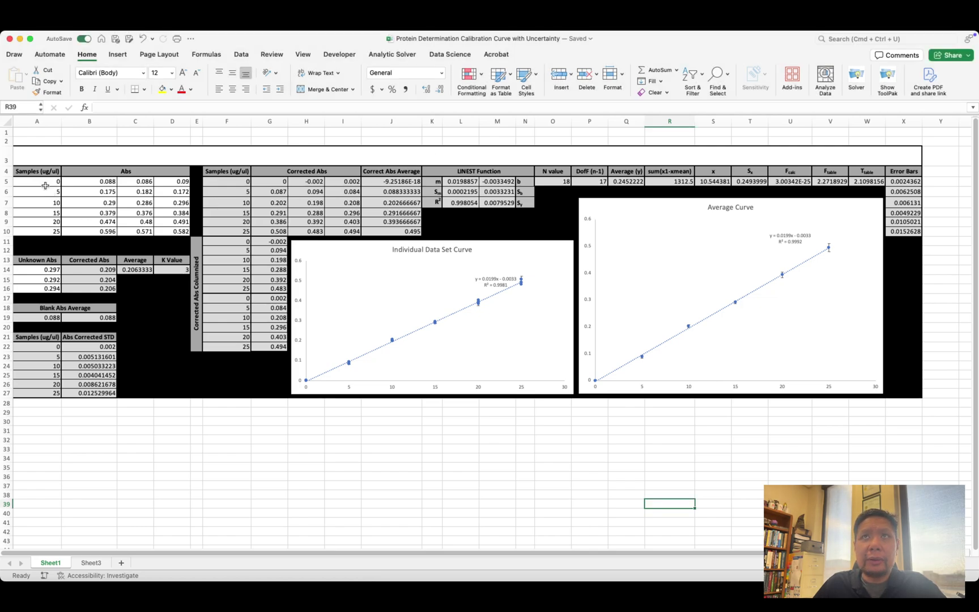
drag(48, 183, 170, 230)
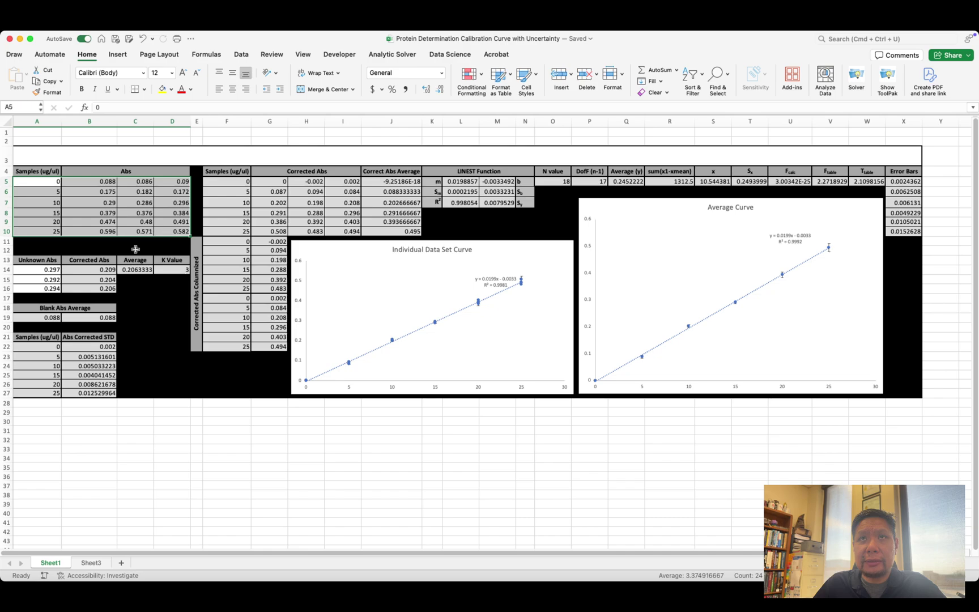
drag(24, 271, 26, 279)
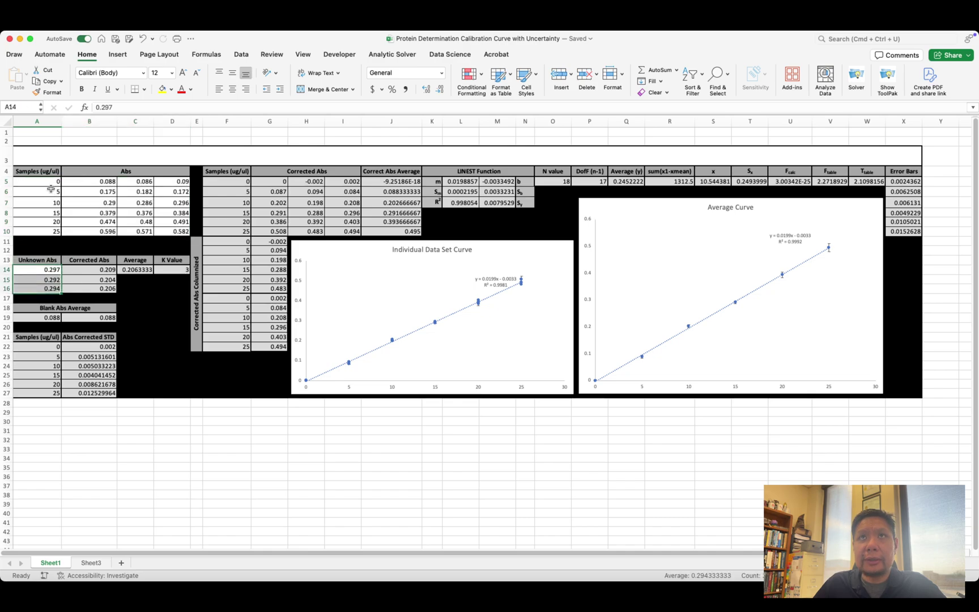
drag(47, 183, 162, 229)
click(35, 268)
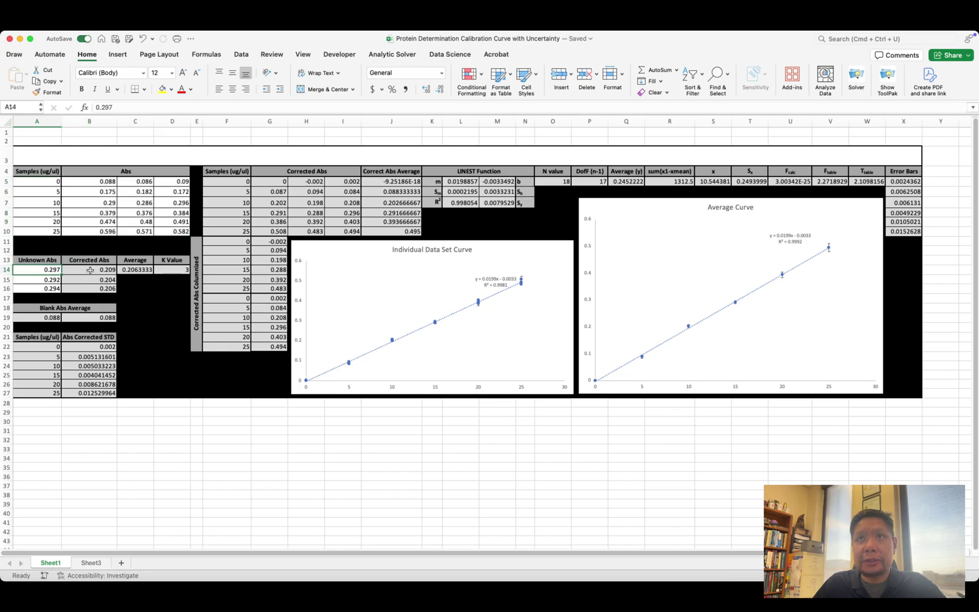
drag(91, 271, 108, 286)
drag(238, 191, 272, 327)
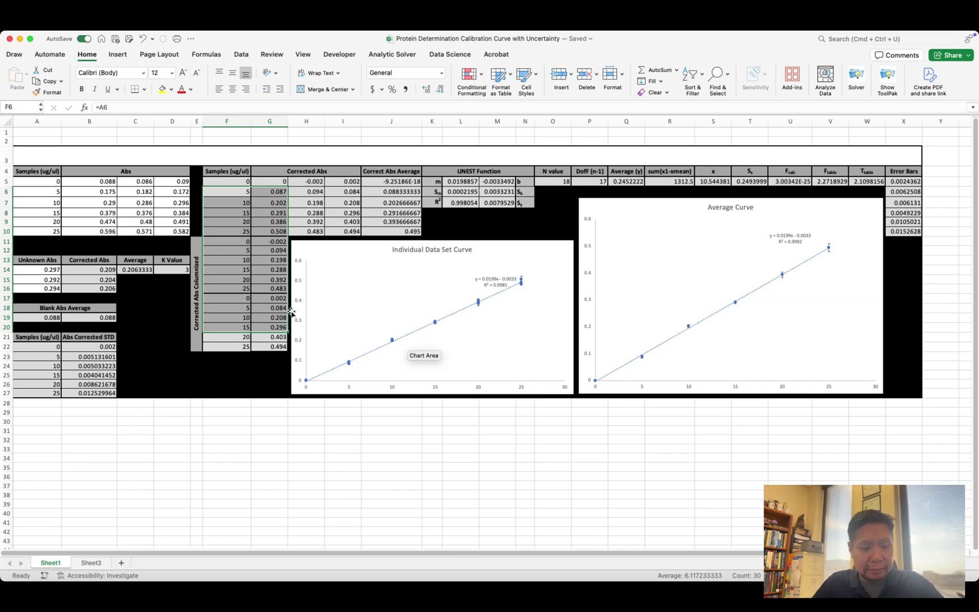
click(259, 439)
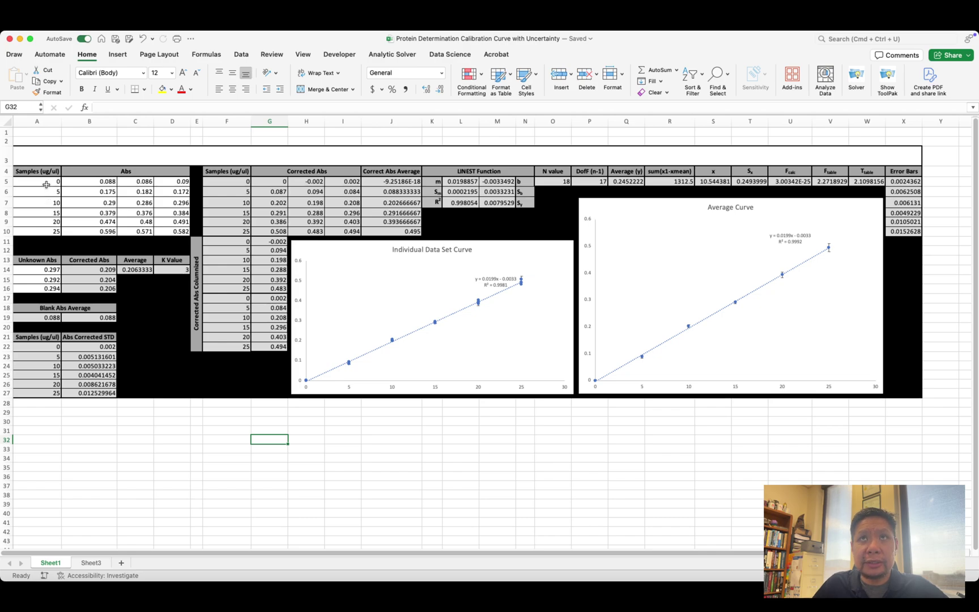
Examine the standard concentrations in A5:A10, their triplicate absorbances in B5:D10 and the unknown absorbances in A14:A16
drag(46, 182, 42, 230)
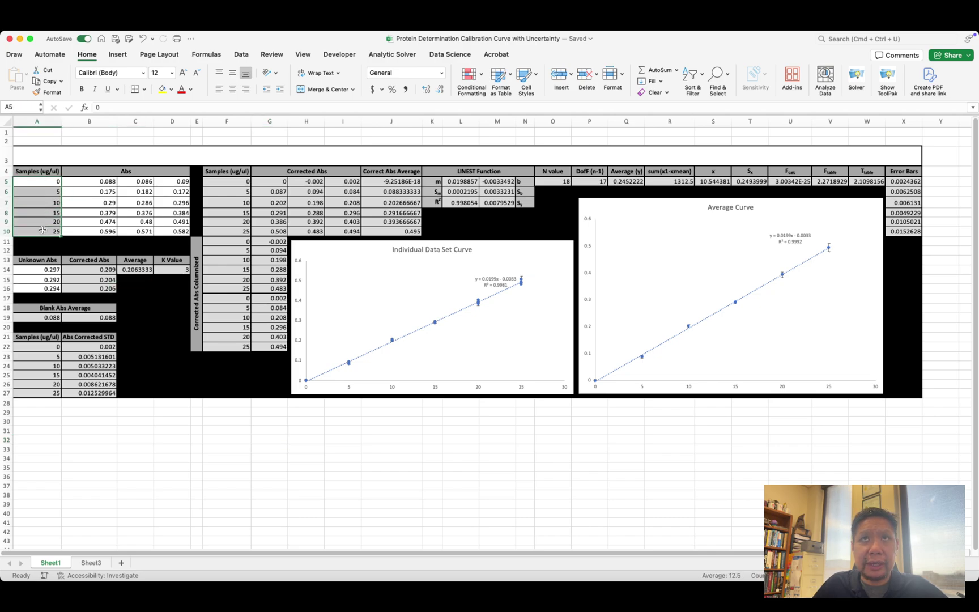
click(95, 181)
drag(95, 182, 163, 227)
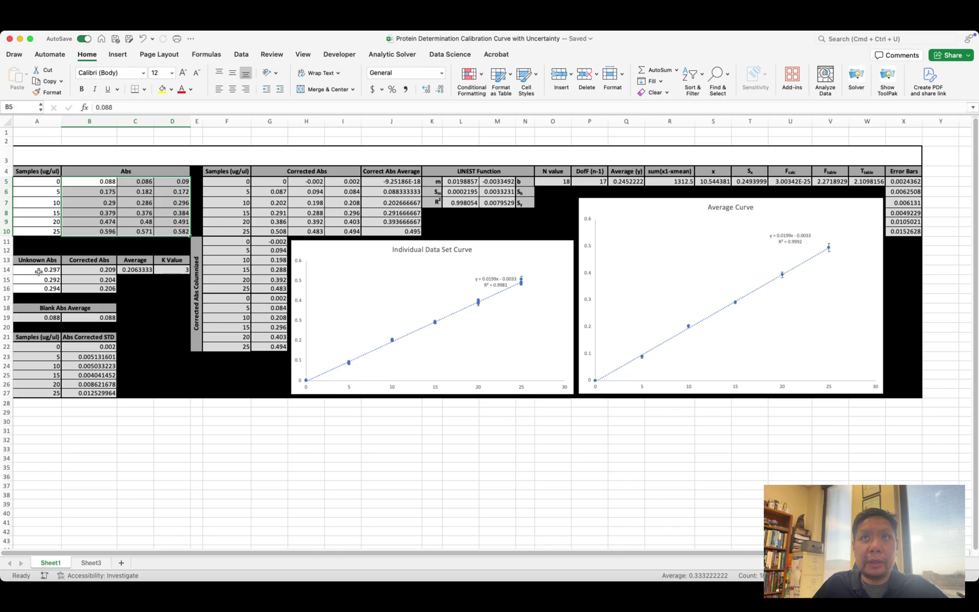
drag(38, 272, 35, 286)
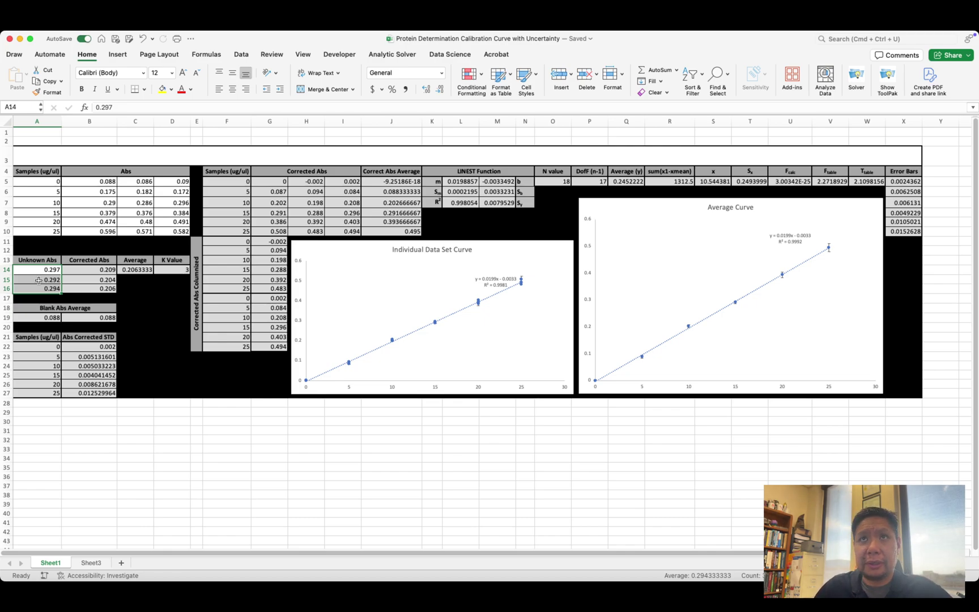
click(172, 466)
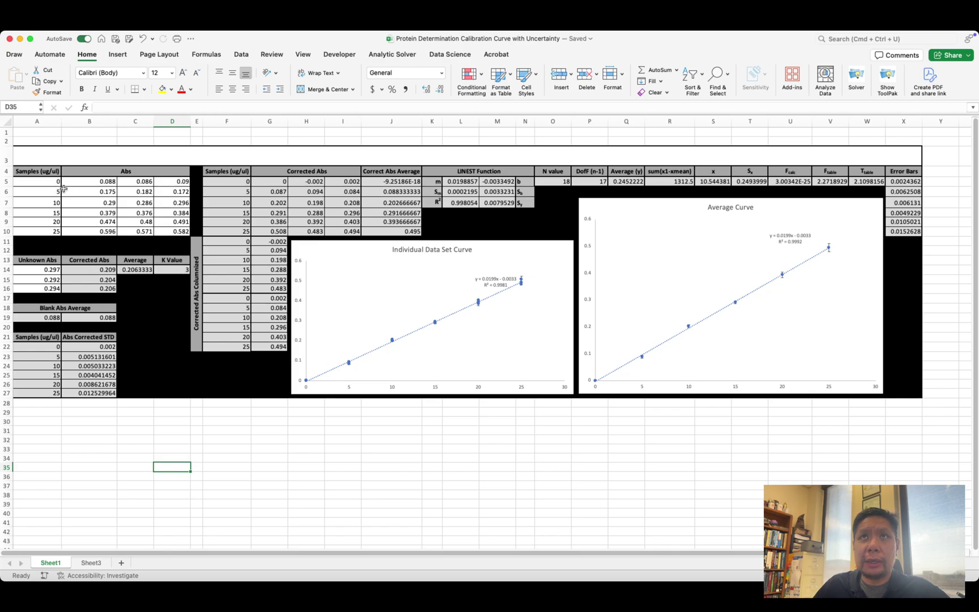
drag(50, 186, 167, 229)
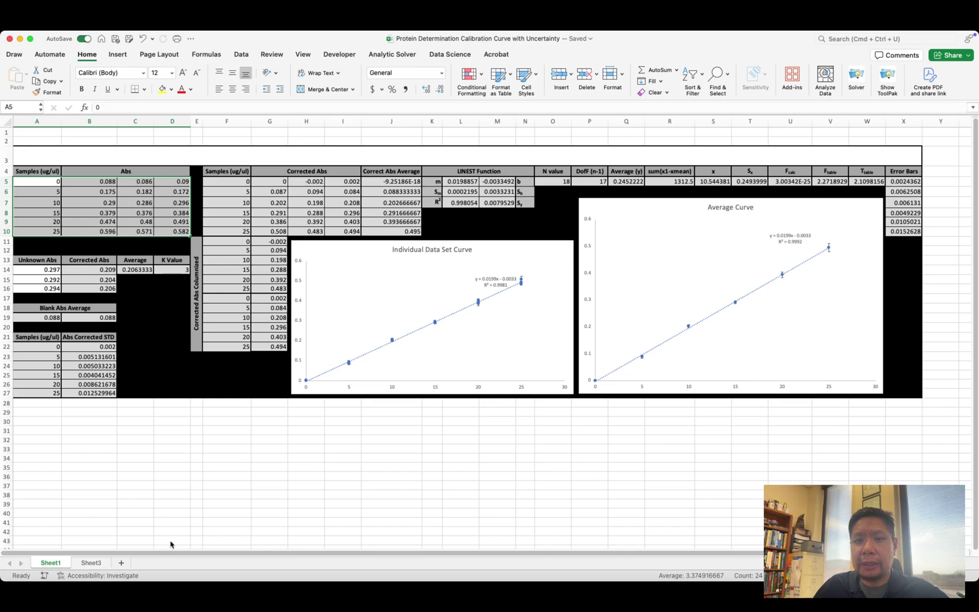
click(49, 204)
click(48, 184)
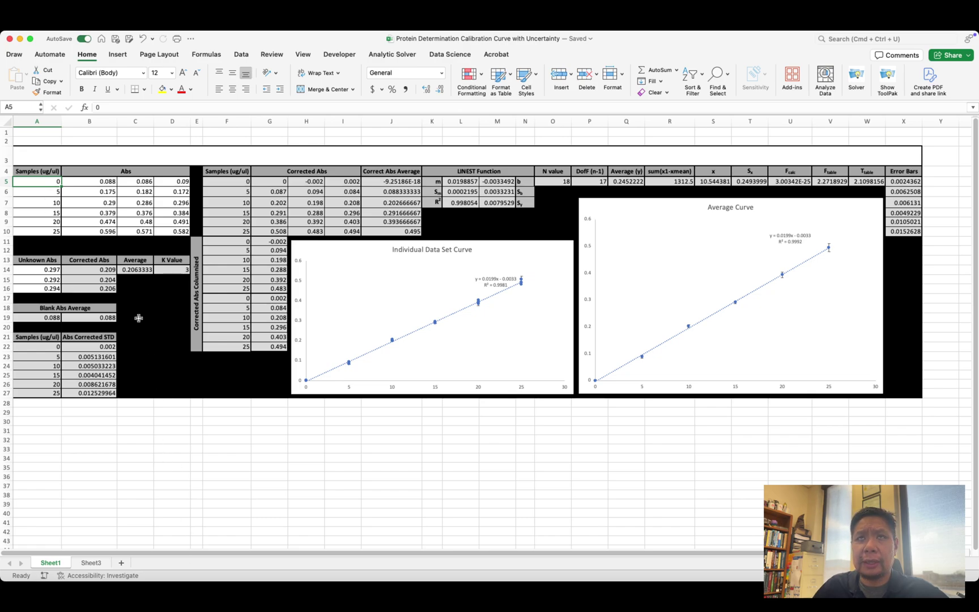
click(45, 192)
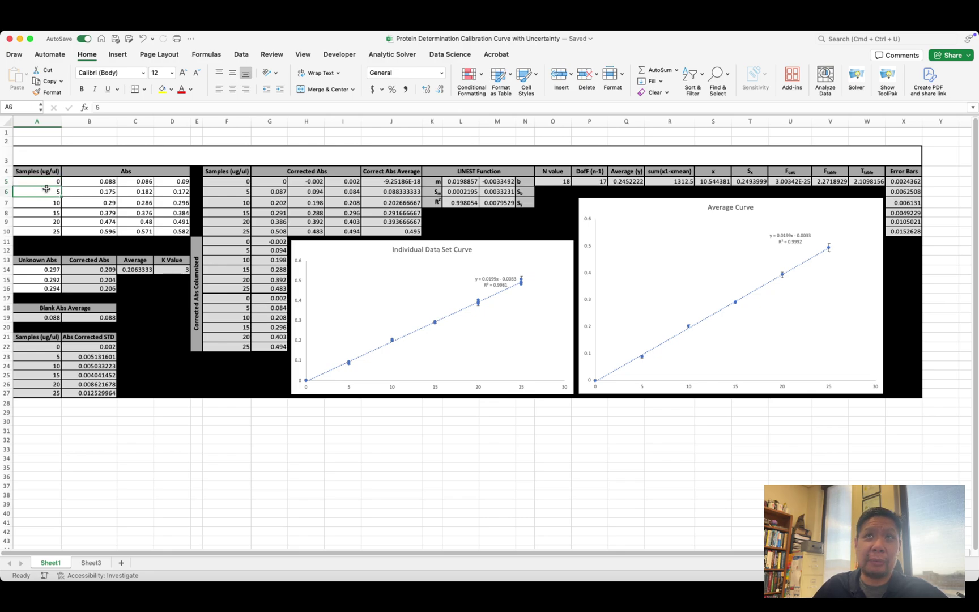
click(50, 183)
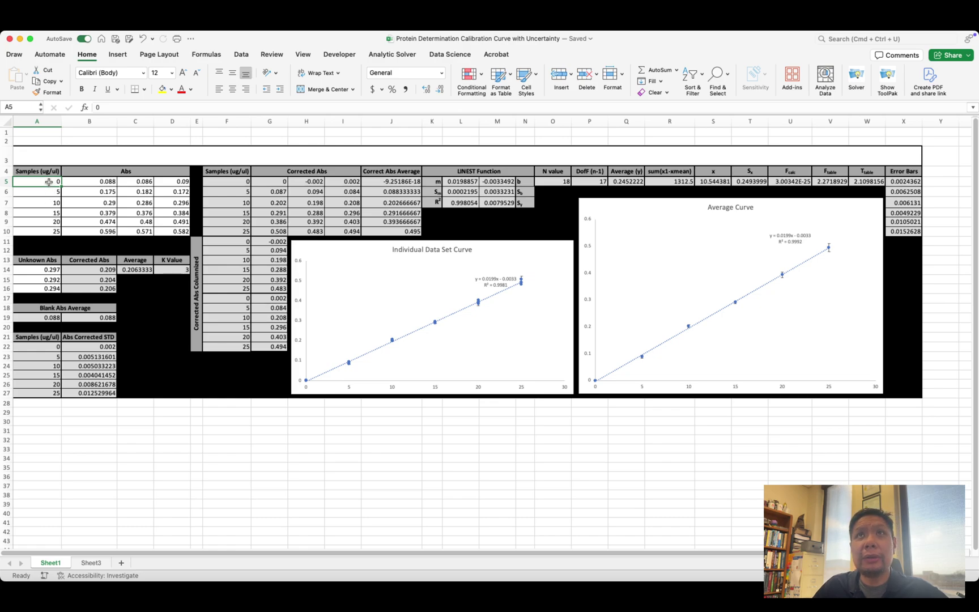
Set the standard concentrations in A6, A7 and A8 to 10, 20 and 30 ug/ul
click(48, 193)
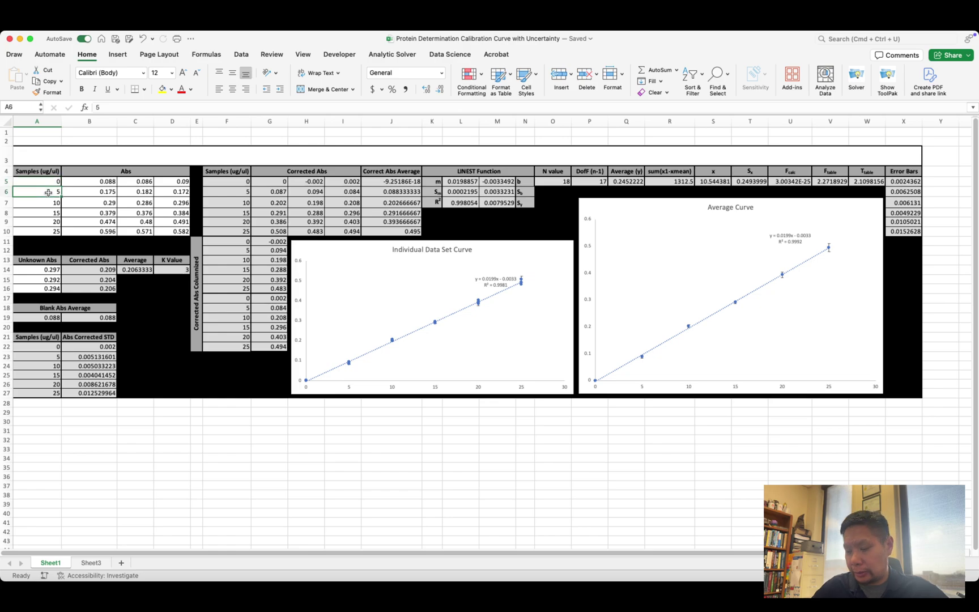
text(10)
key(Return)
text(2)
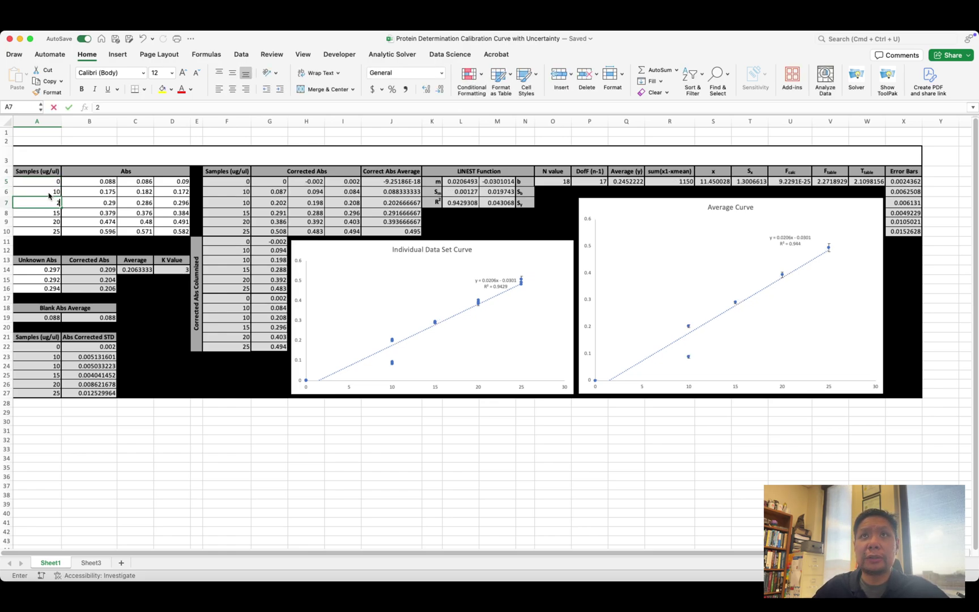
text(0)
key(Return)
text(30)
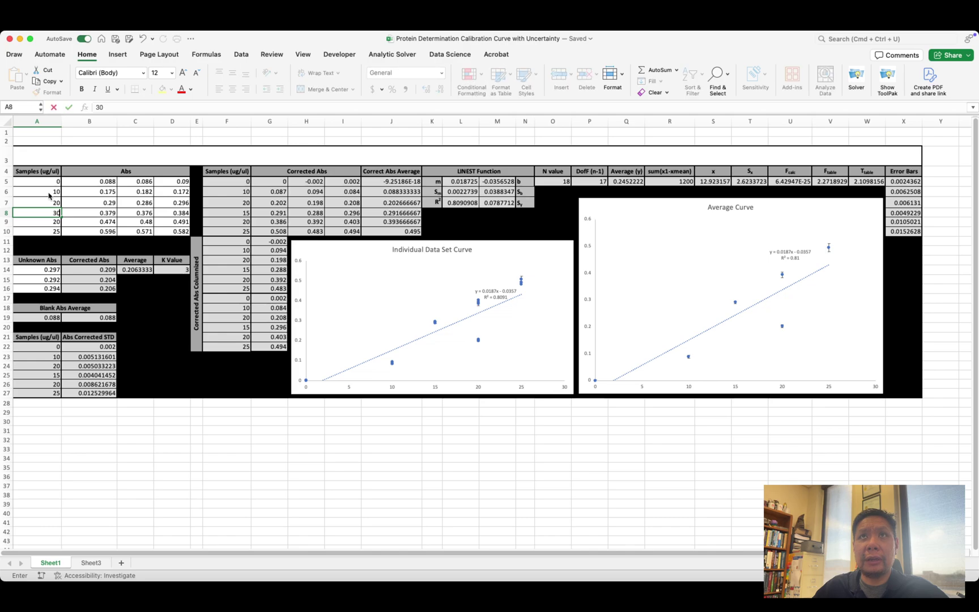
key(Return)
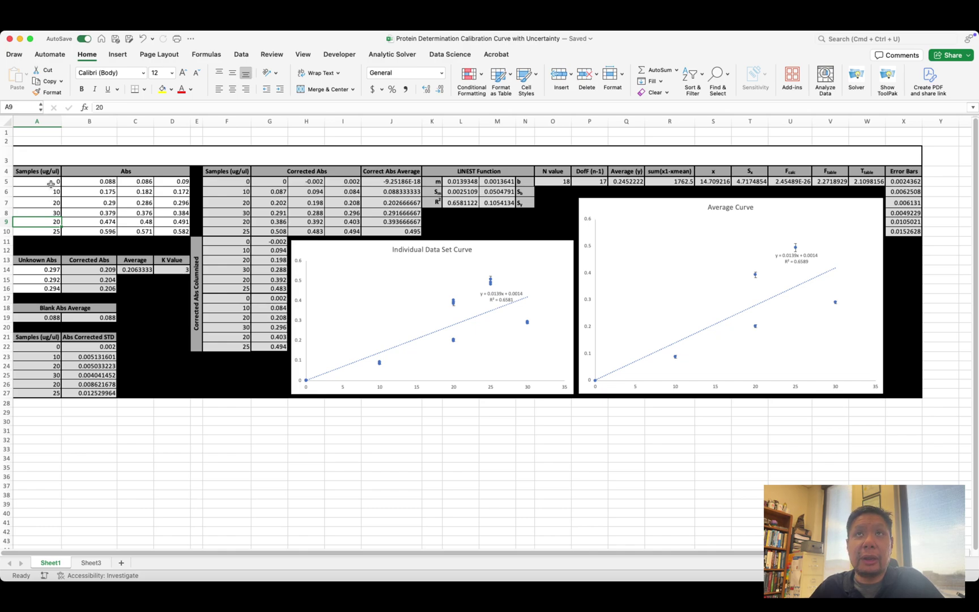
Undo the three concentration changes in A6:A8
drag(51, 184, 45, 222)
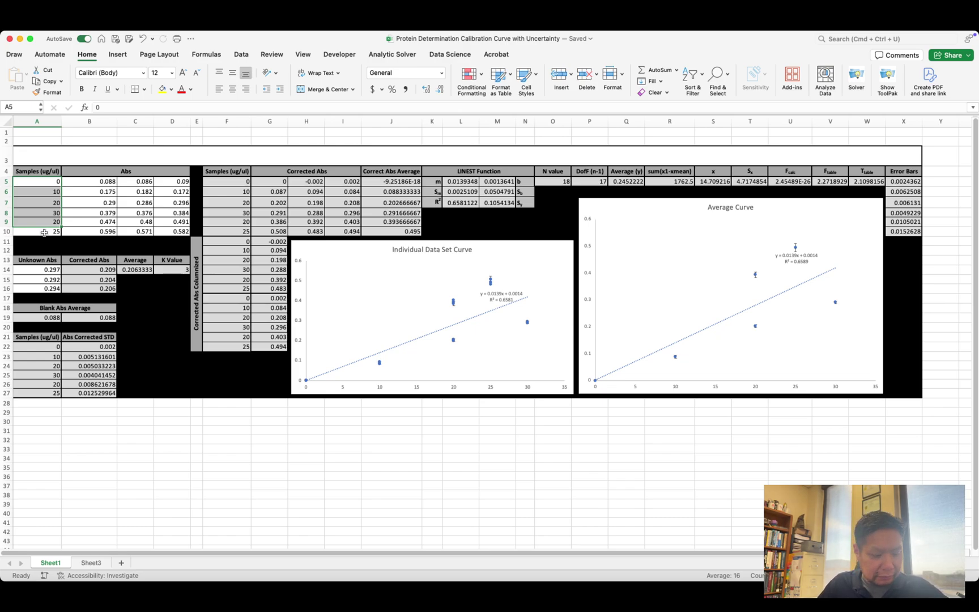
key(cmd+z)
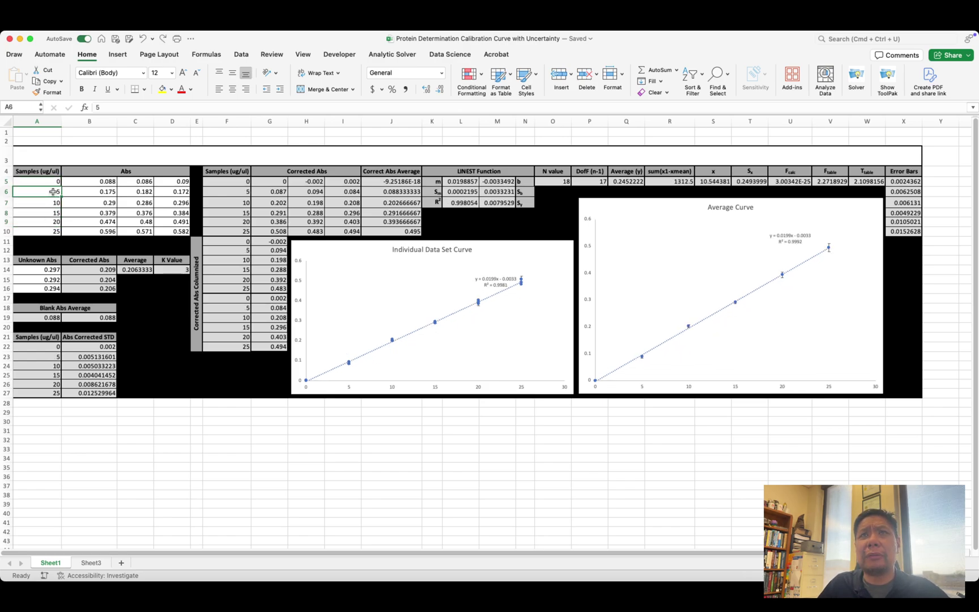
Check how each standard concentration in A5:A10 pairs with its replicate absorbance readings in columns B and C
drag(52, 182, 57, 231)
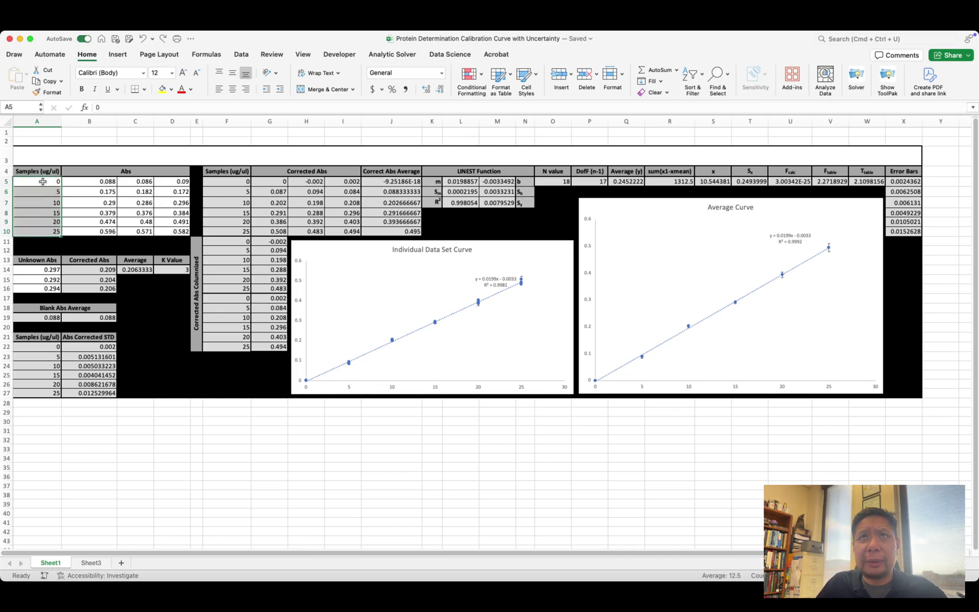
click(43, 185)
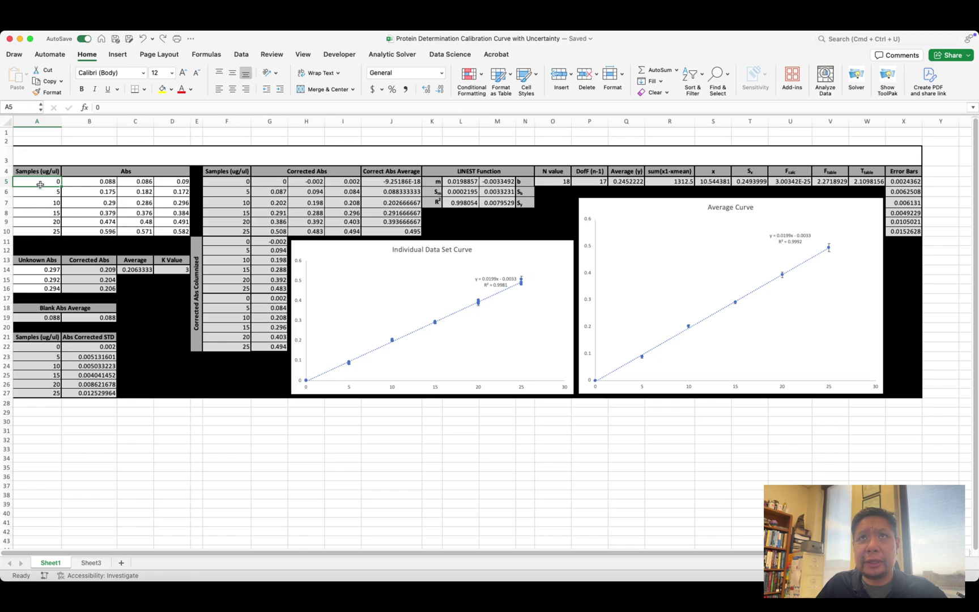
drag(38, 184, 44, 229)
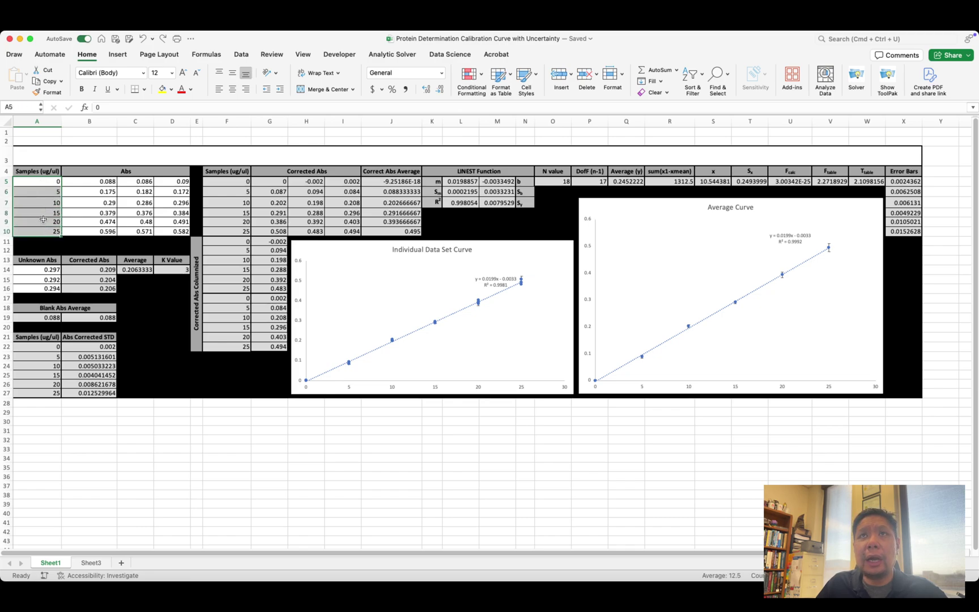
drag(92, 183, 91, 222)
click(96, 191)
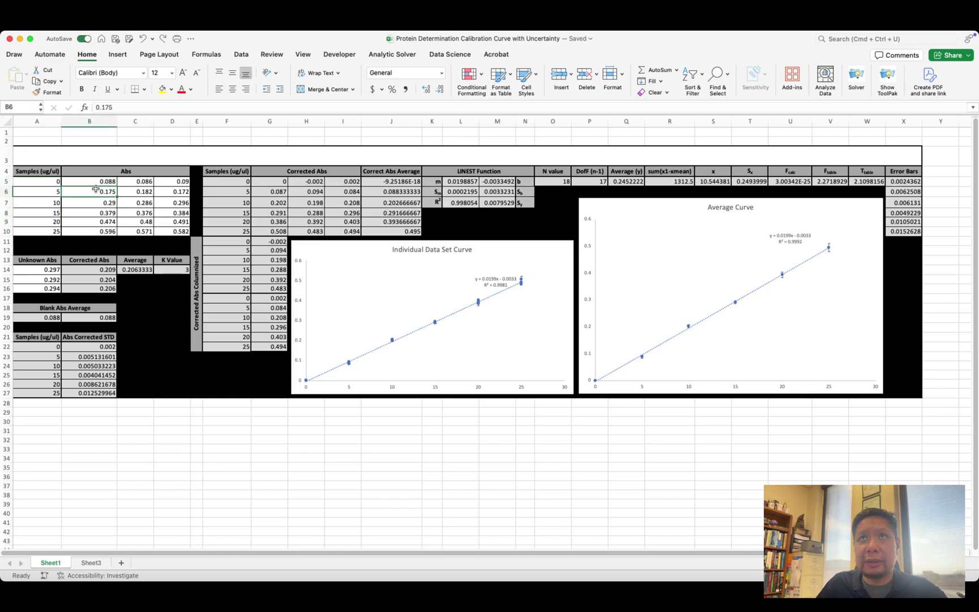
click(96, 181)
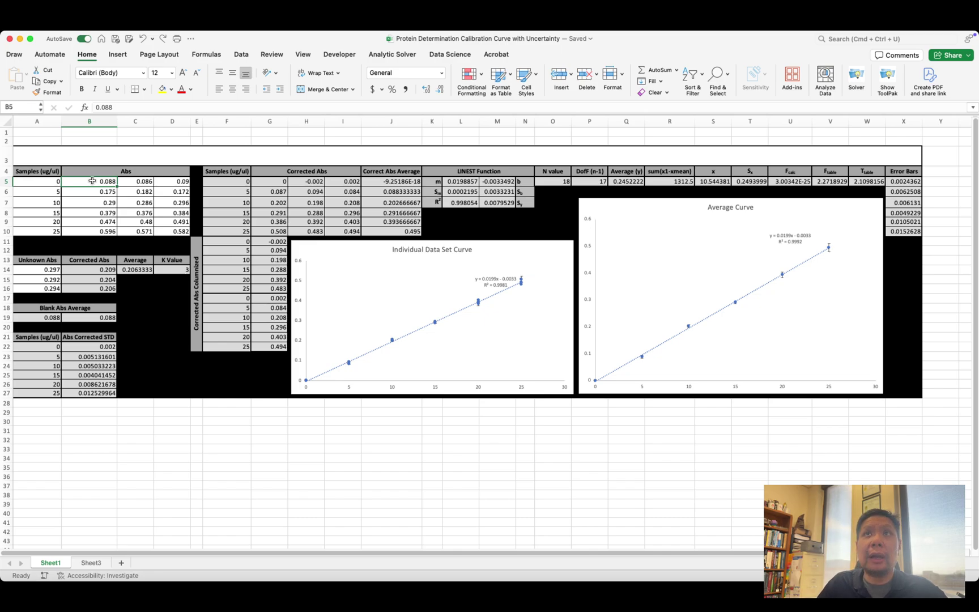
click(93, 201)
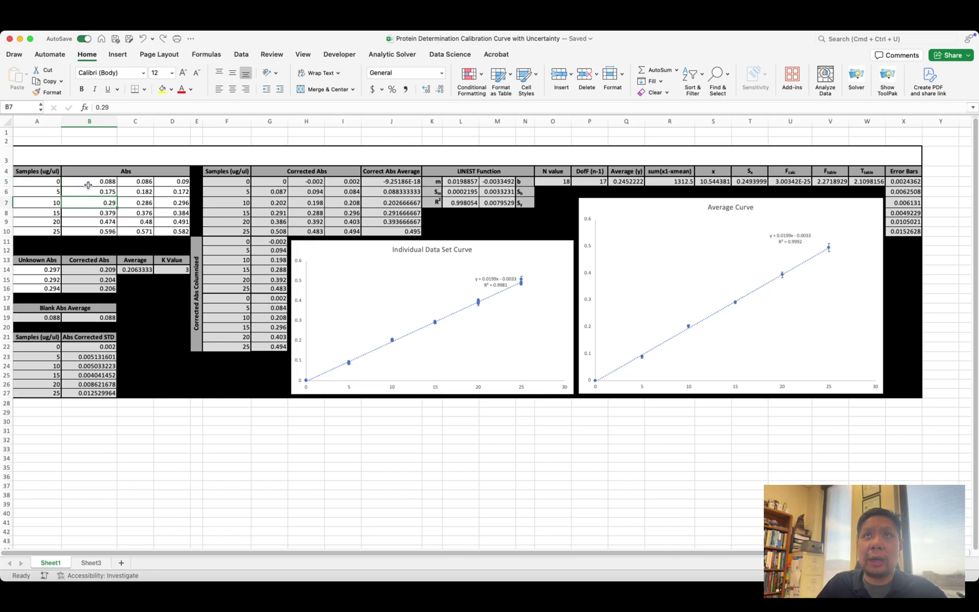
click(88, 182)
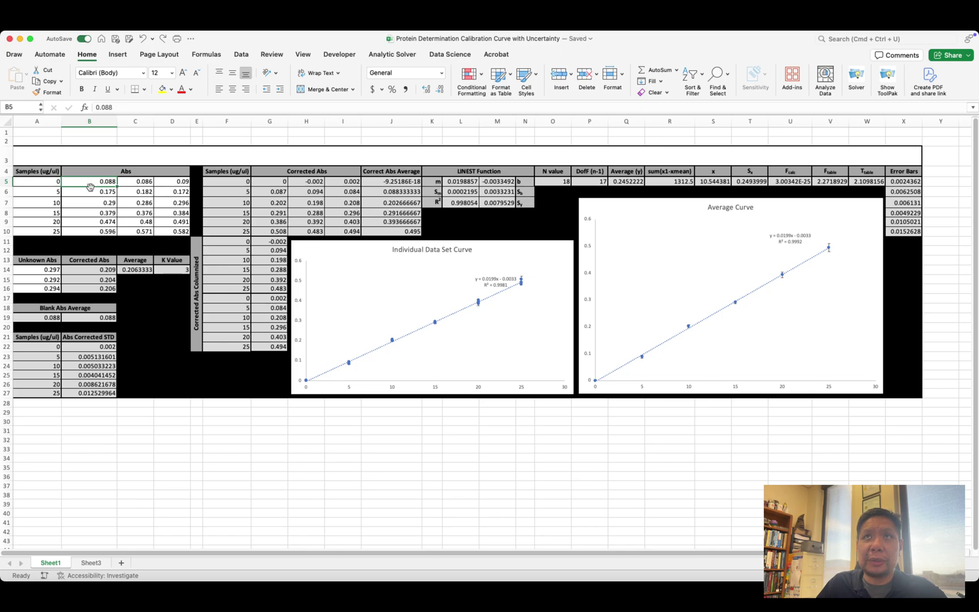
click(91, 193)
click(90, 203)
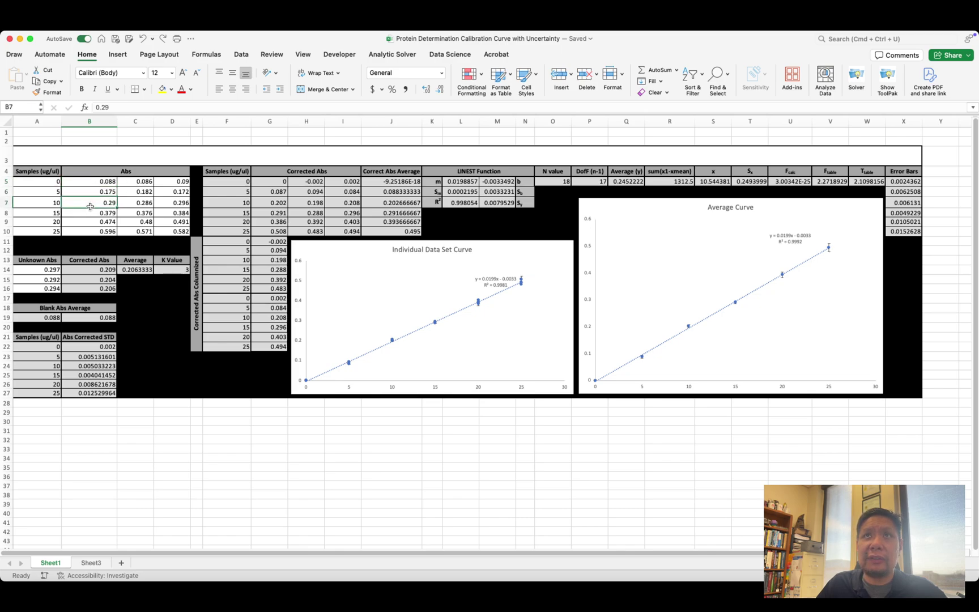
click(89, 221)
click(88, 232)
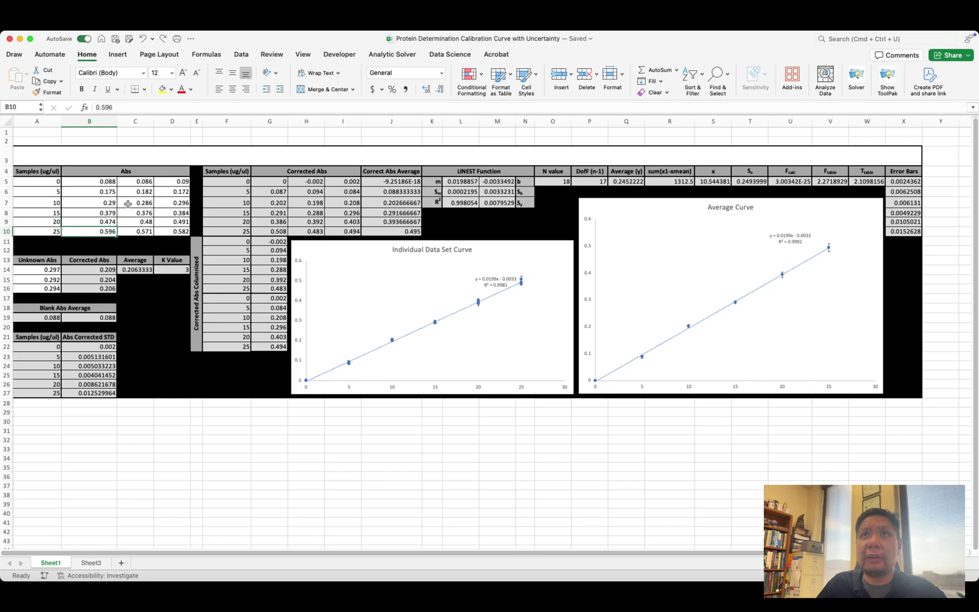
click(135, 182)
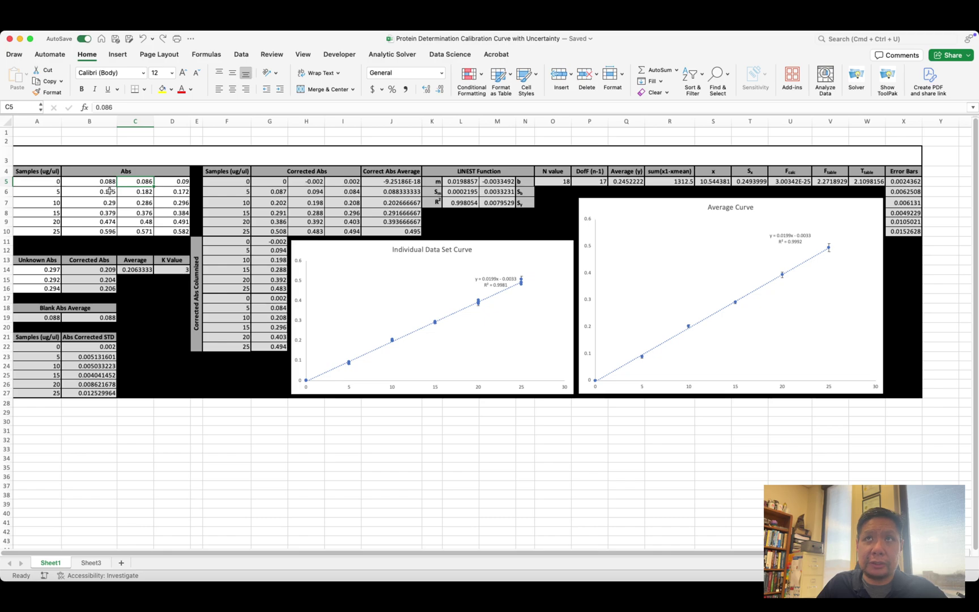
Review the unknown absorbances in A14:A16 and open the corrected absorbance formula in B14 to inspect its cell references
click(49, 270)
click(50, 281)
click(51, 287)
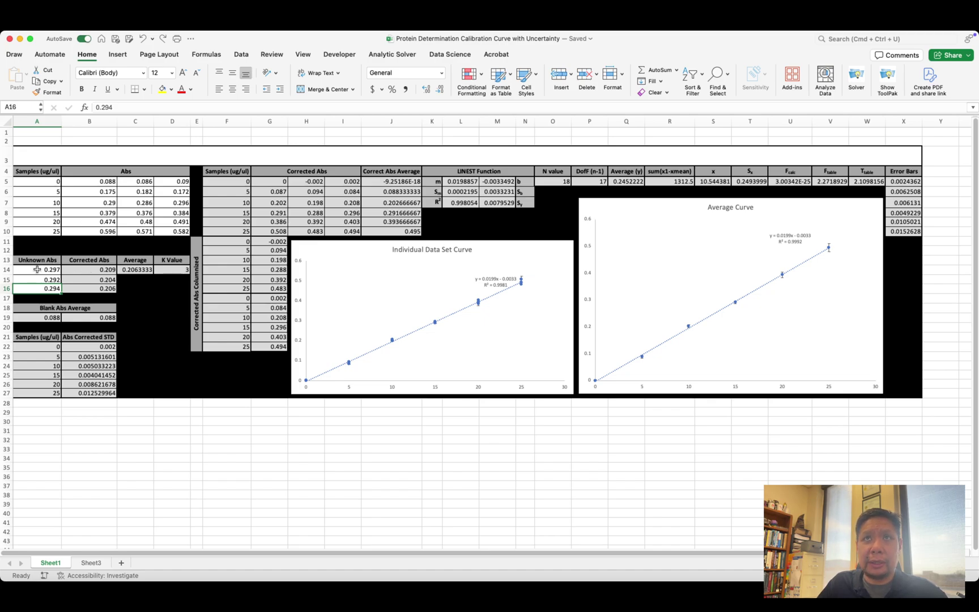
drag(37, 269, 39, 287)
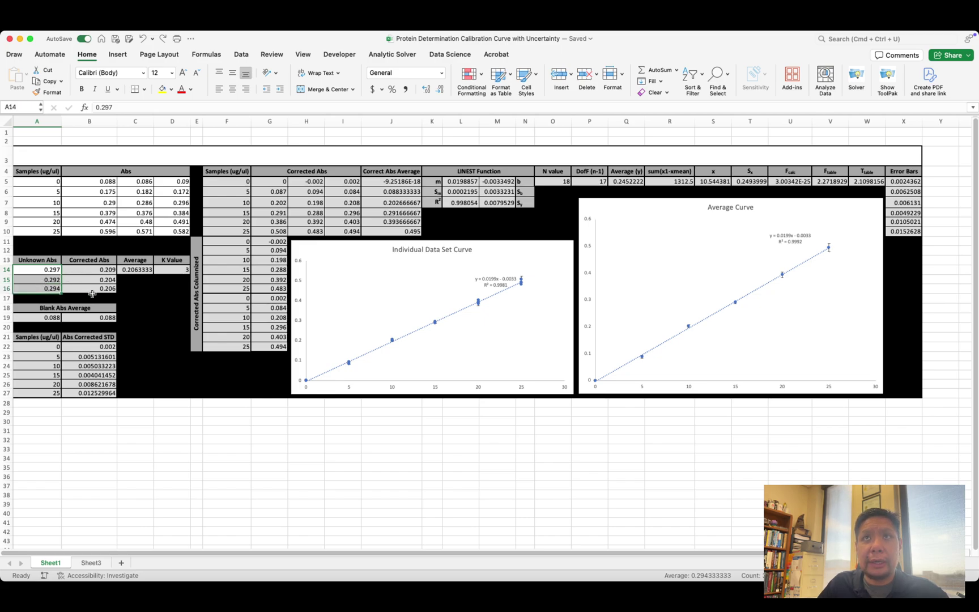
click(92, 290)
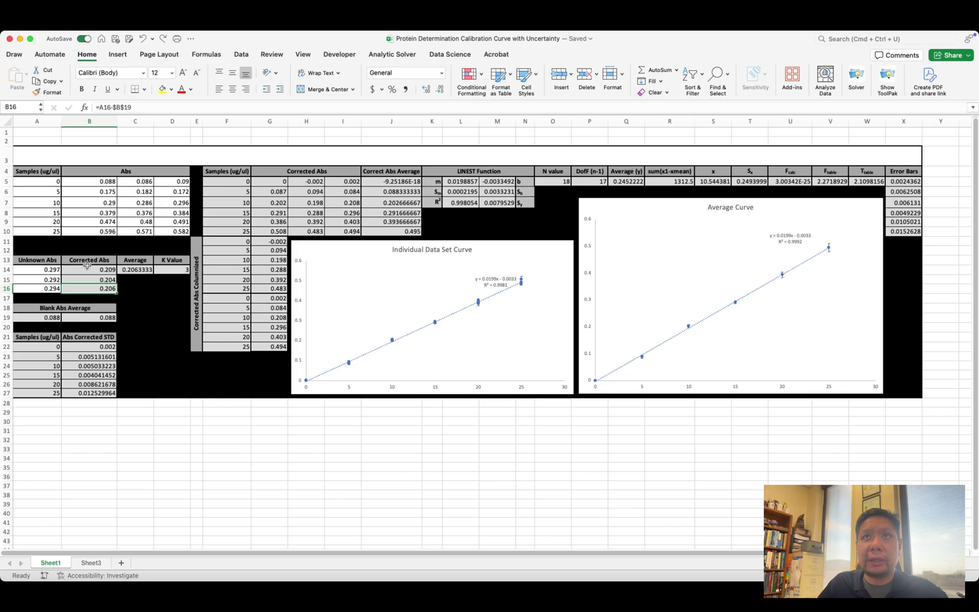
click(43, 272)
click(43, 289)
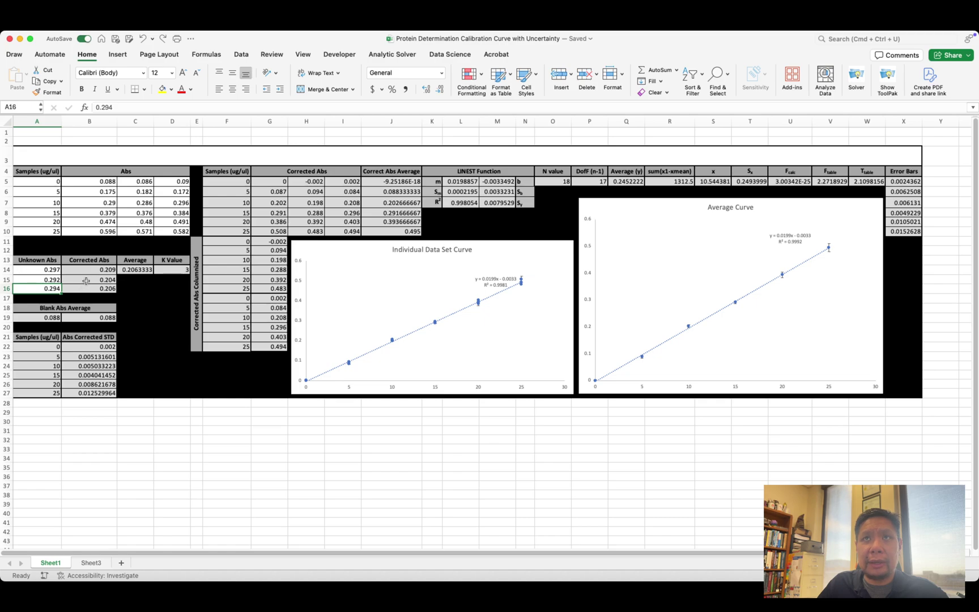
click(87, 272)
double_click(88, 270)
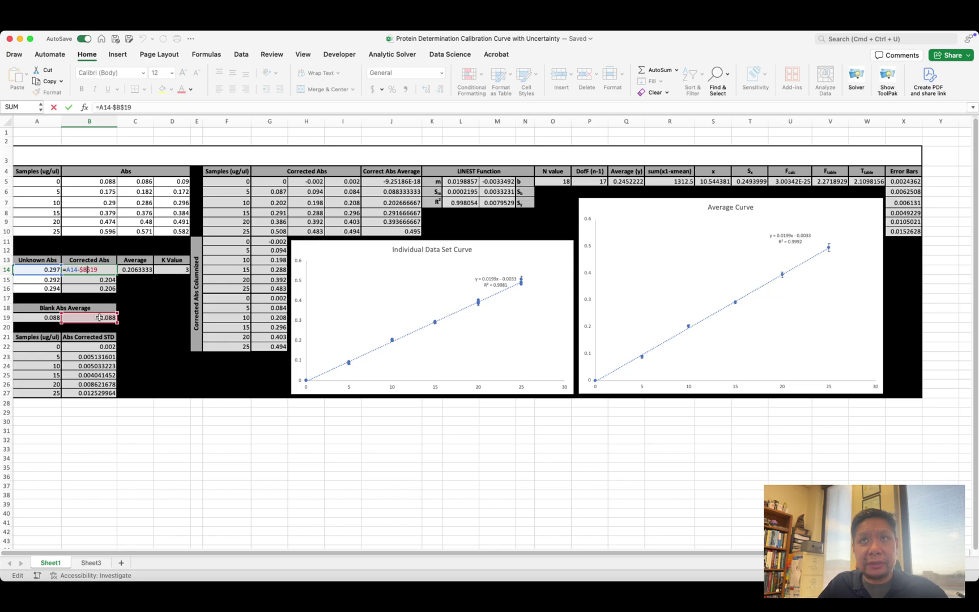
Close the B14 formula and inspect the Blank Abs Average formula in A19 and the cell range it uses
key(Return)
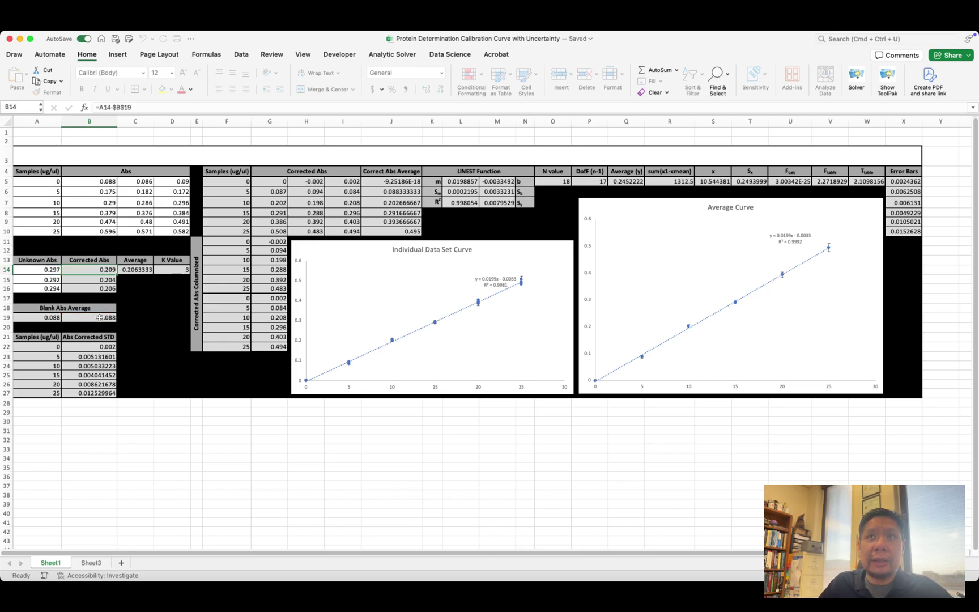
click(47, 317)
double_click(47, 318)
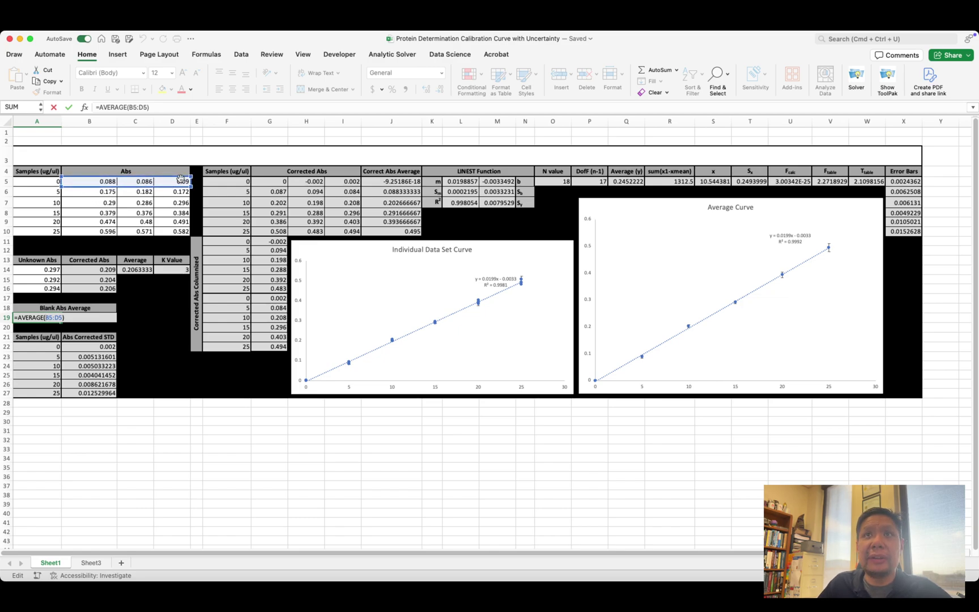
key(Escape)
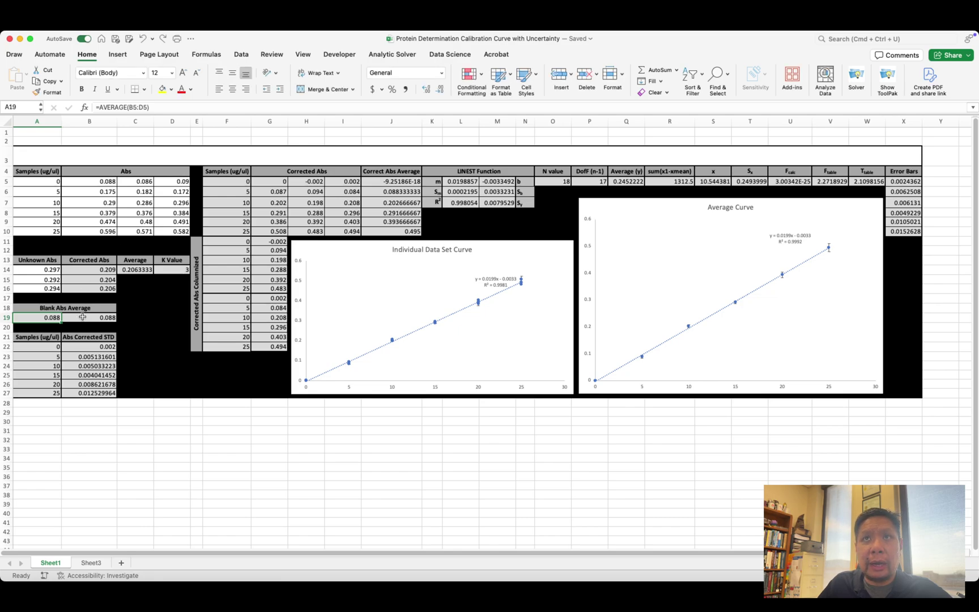
click(94, 316)
click(51, 317)
click(78, 317)
double_click(35, 317)
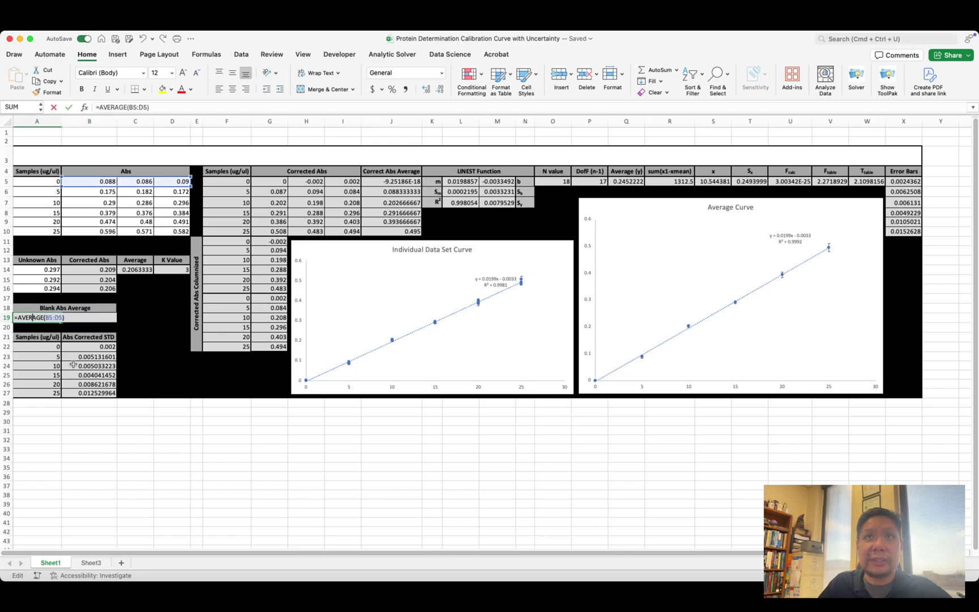
key(Escape)
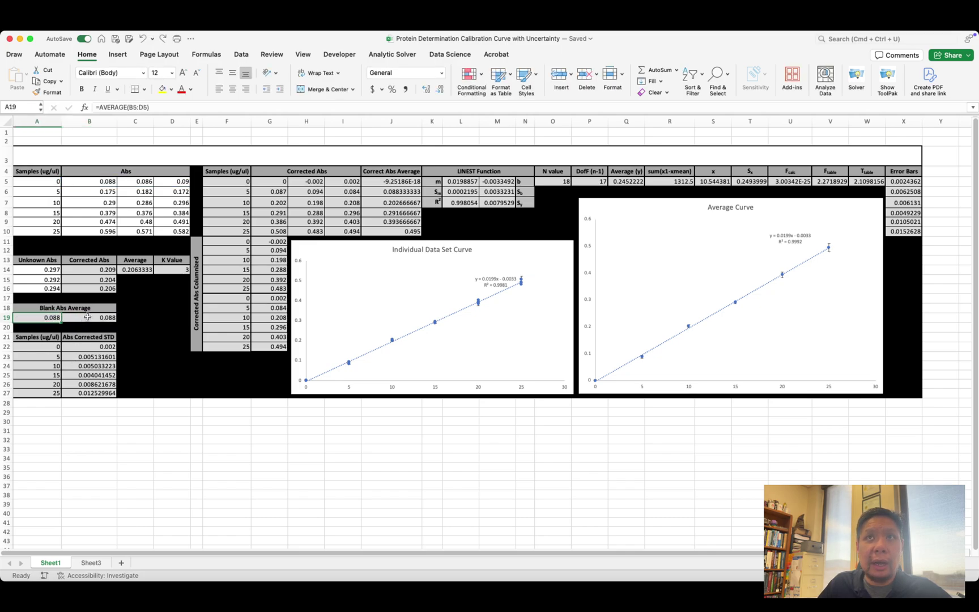
Inspect the formula in B19 to see which cell supplies the second Blank Abs Average value
click(93, 318)
double_click(93, 318)
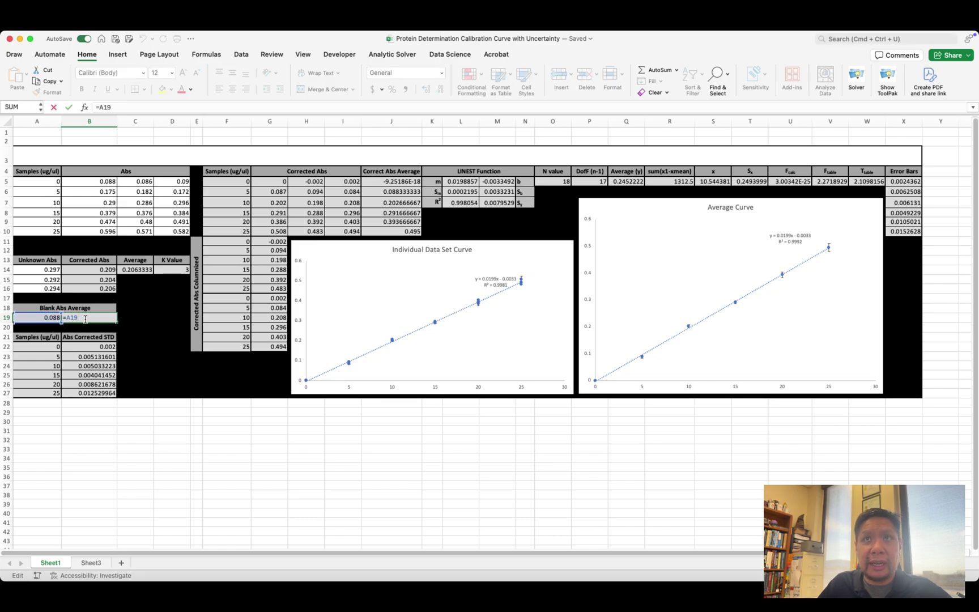
key(Escape)
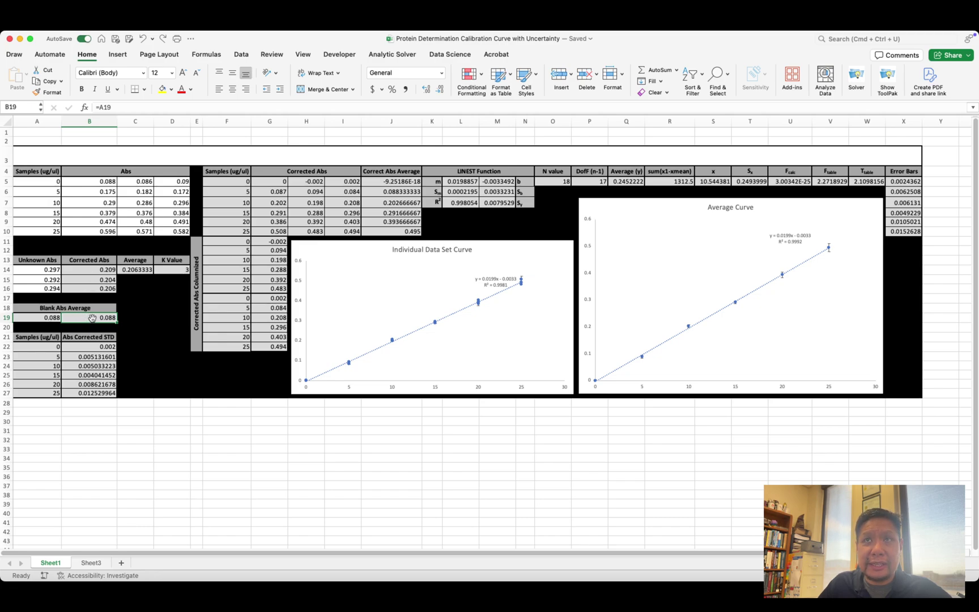
Compare the Corrected Abs formulas in B14, B15 and B16 and check the blank average cell B19 they reference
click(92, 270)
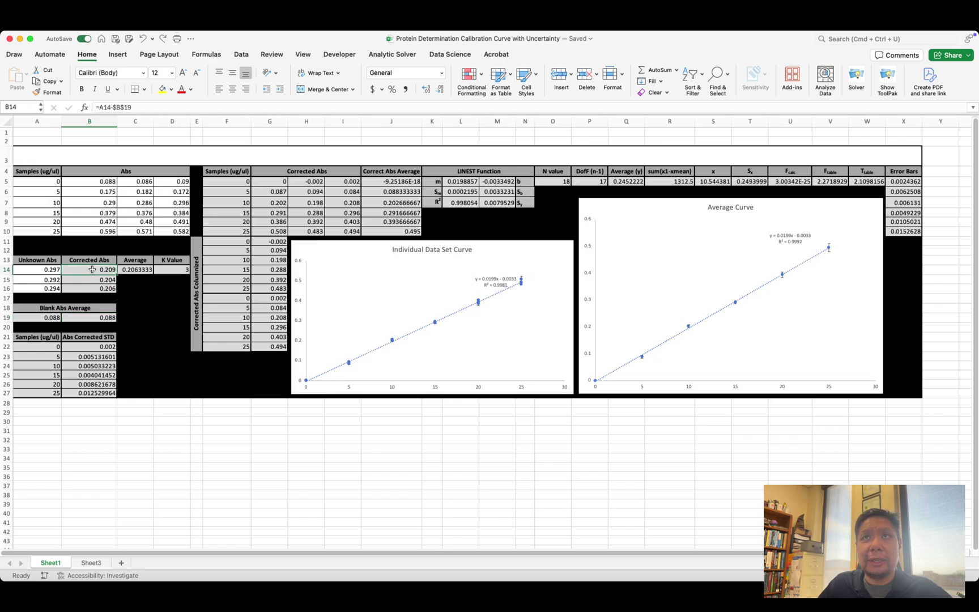
double_click(91, 269)
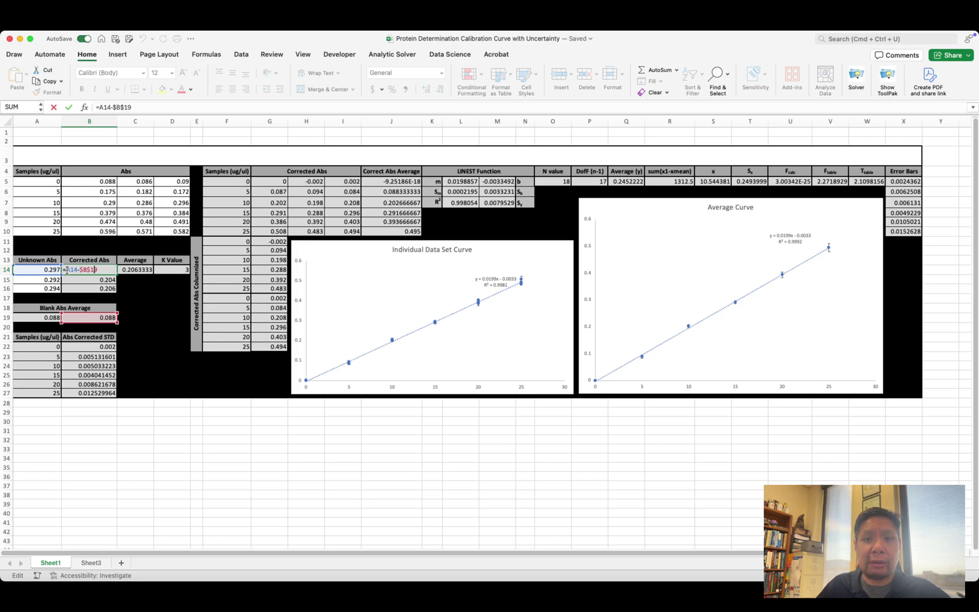
key(Return)
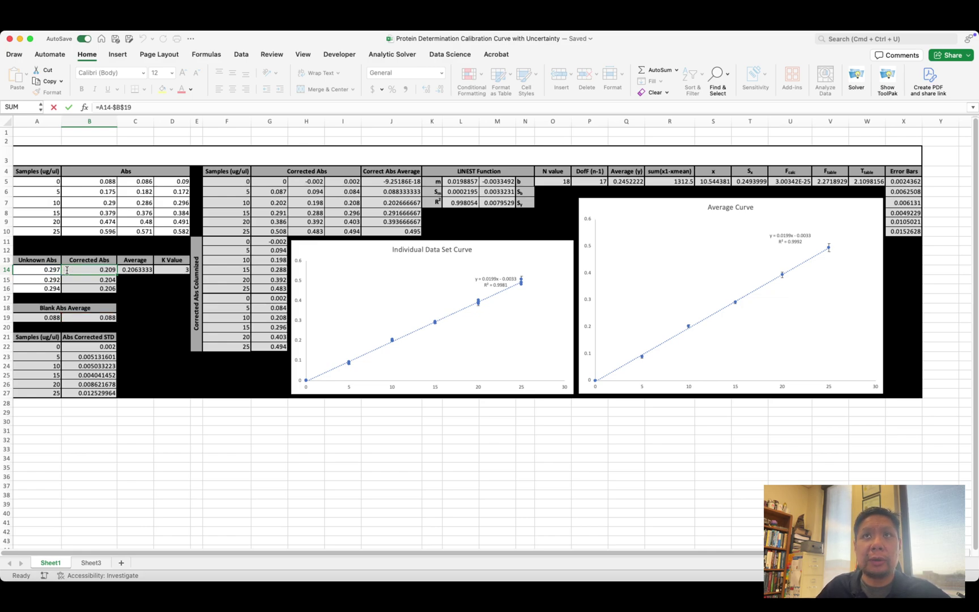
double_click(75, 277)
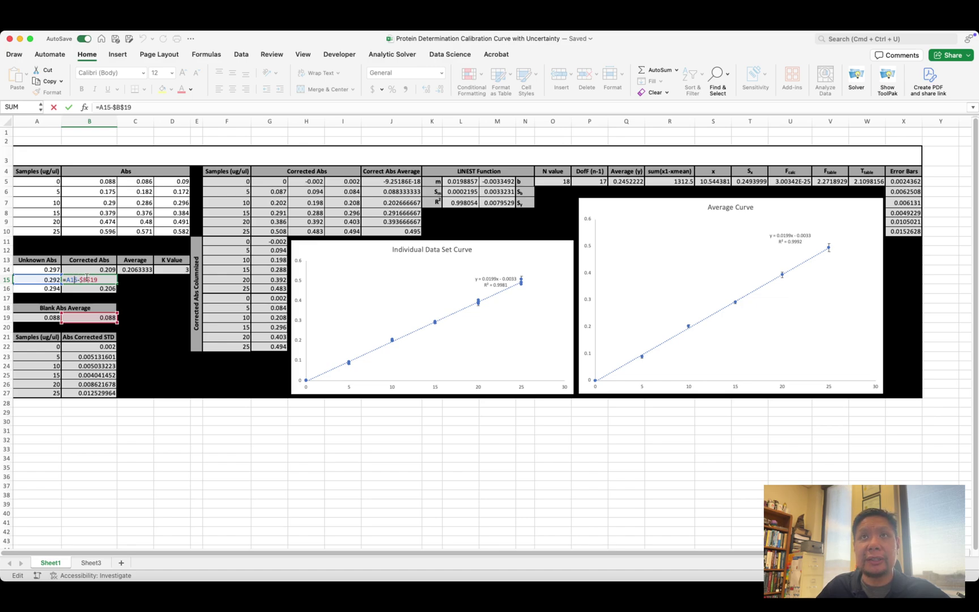
key(Return)
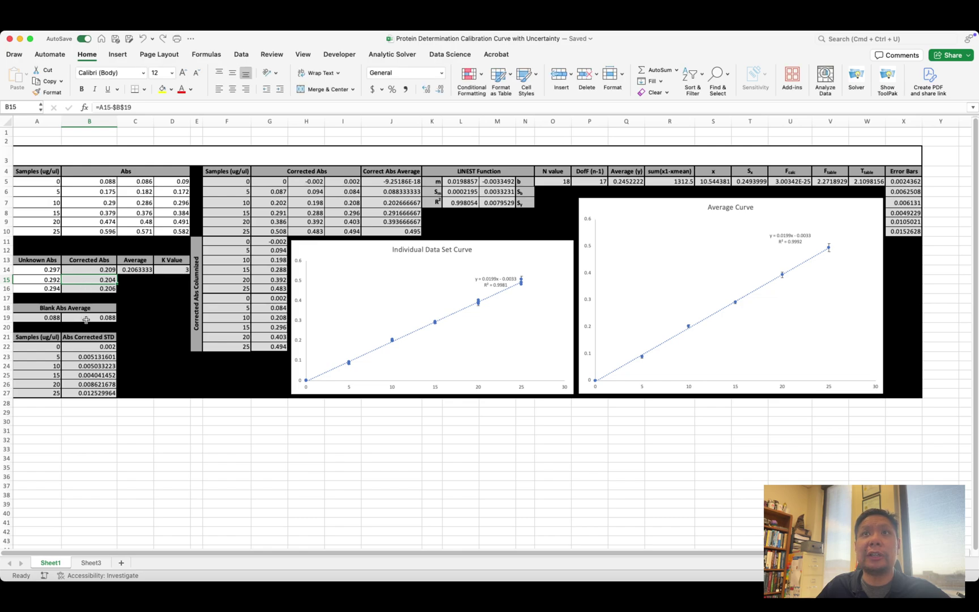
double_click(90, 317)
key(Escape)
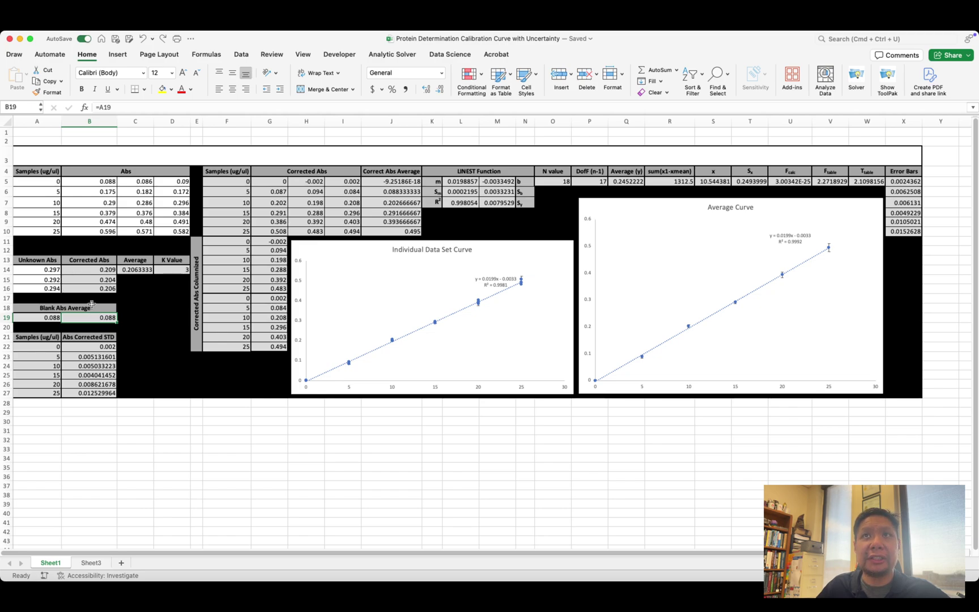
double_click(89, 268)
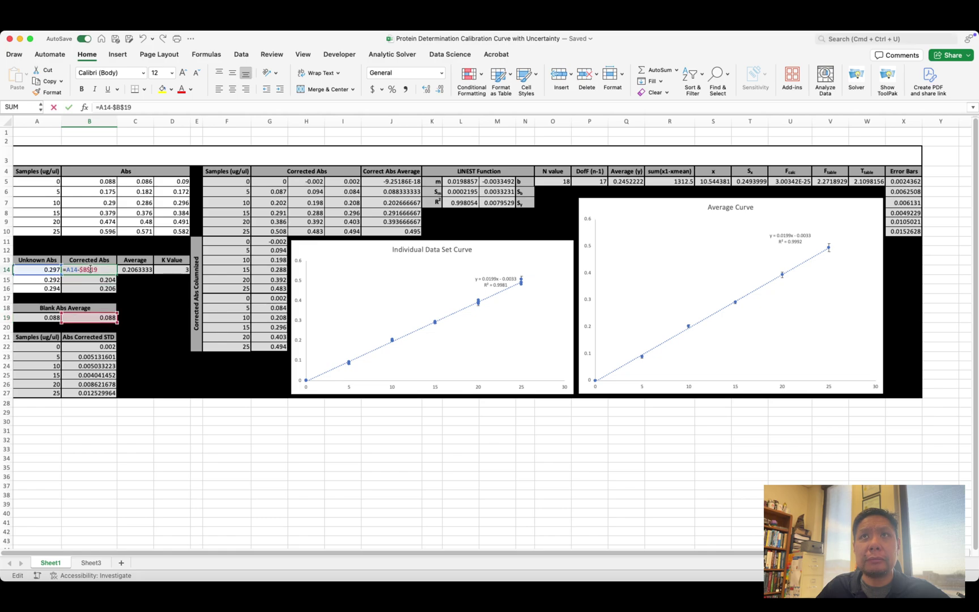
double_click(91, 280)
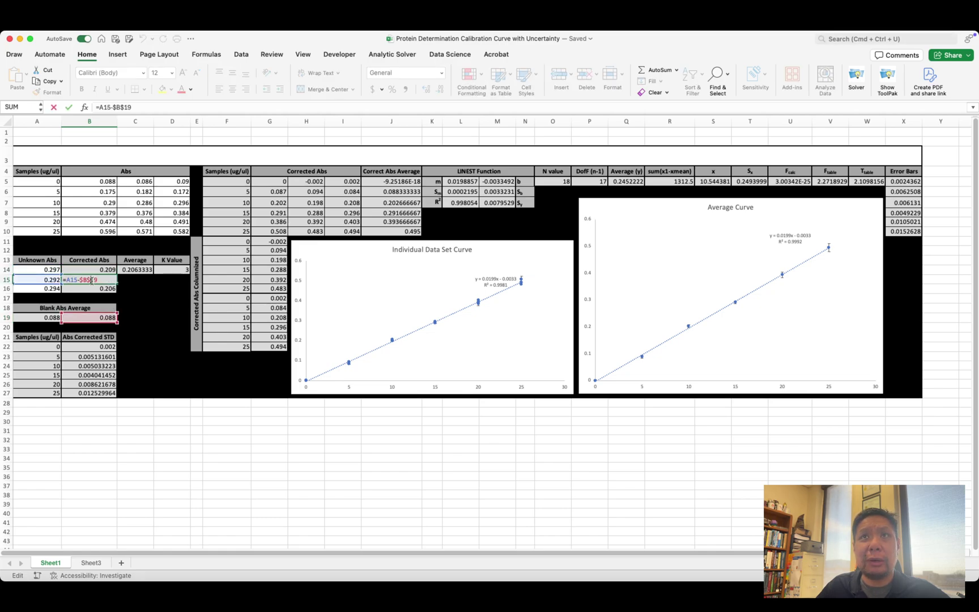
double_click(96, 289)
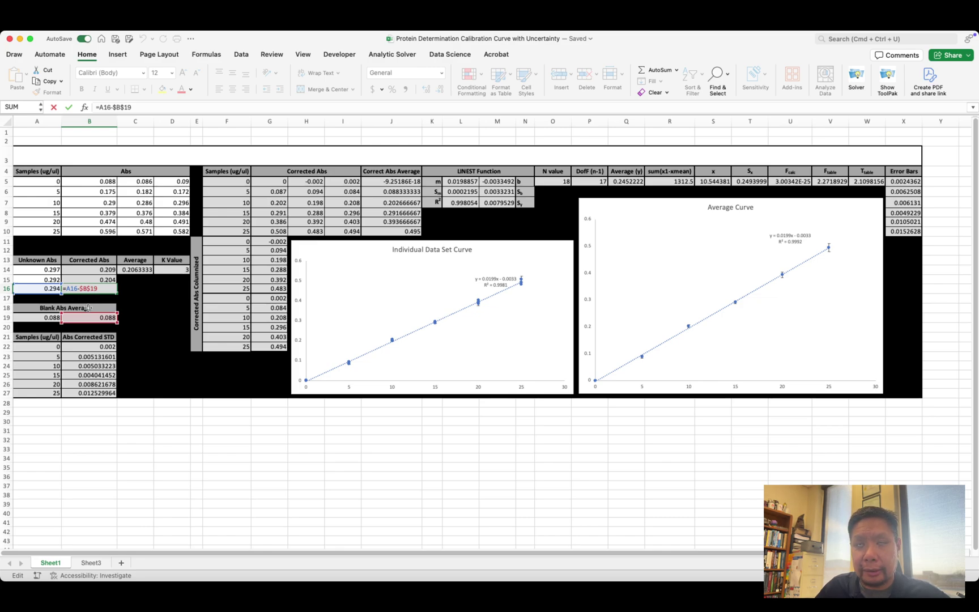
key(Return)
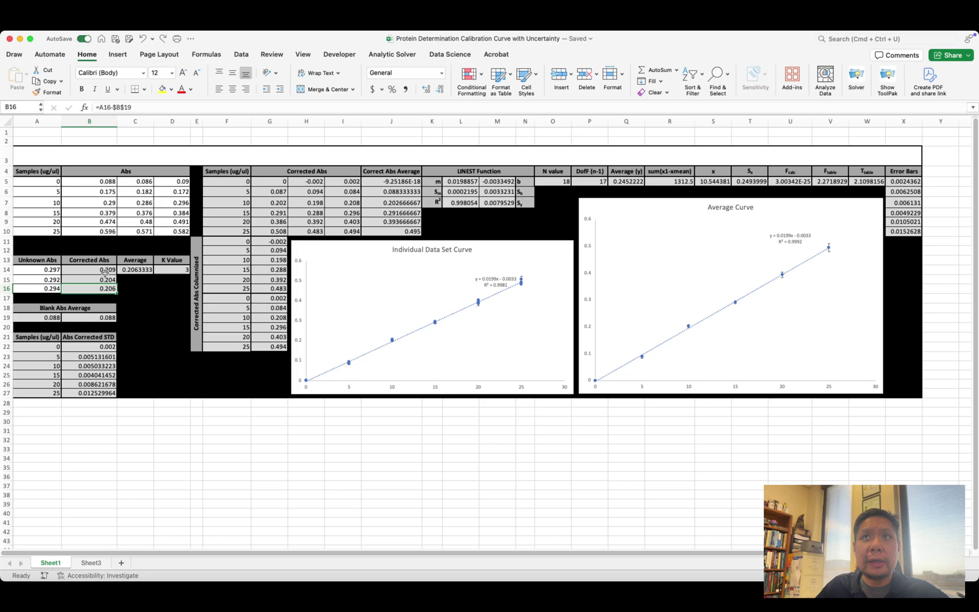
Select the corrected unknown absorbances B14:B16 and inspect the Average formula in C14
drag(104, 269, 105, 287)
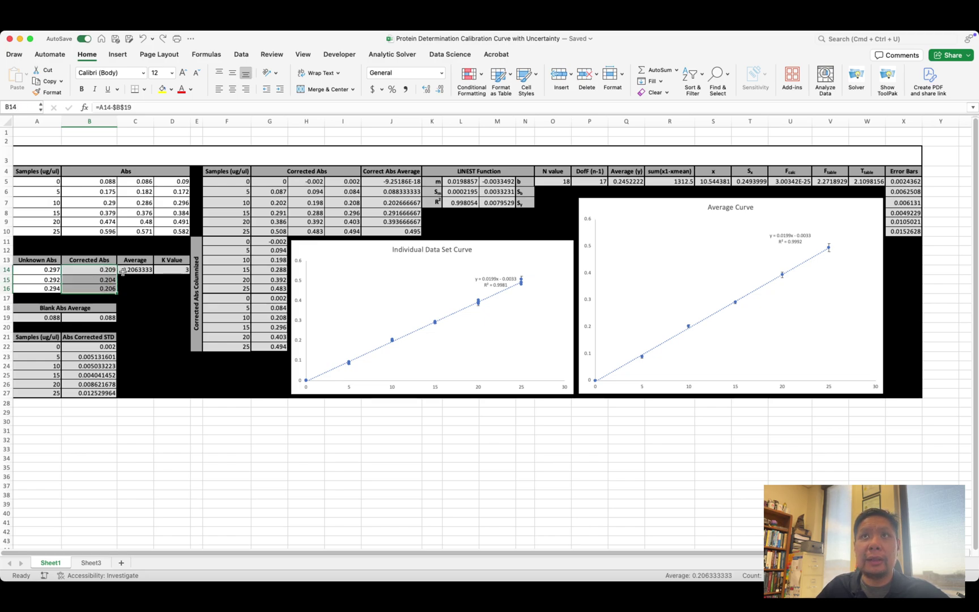
click(128, 270)
double_click(128, 270)
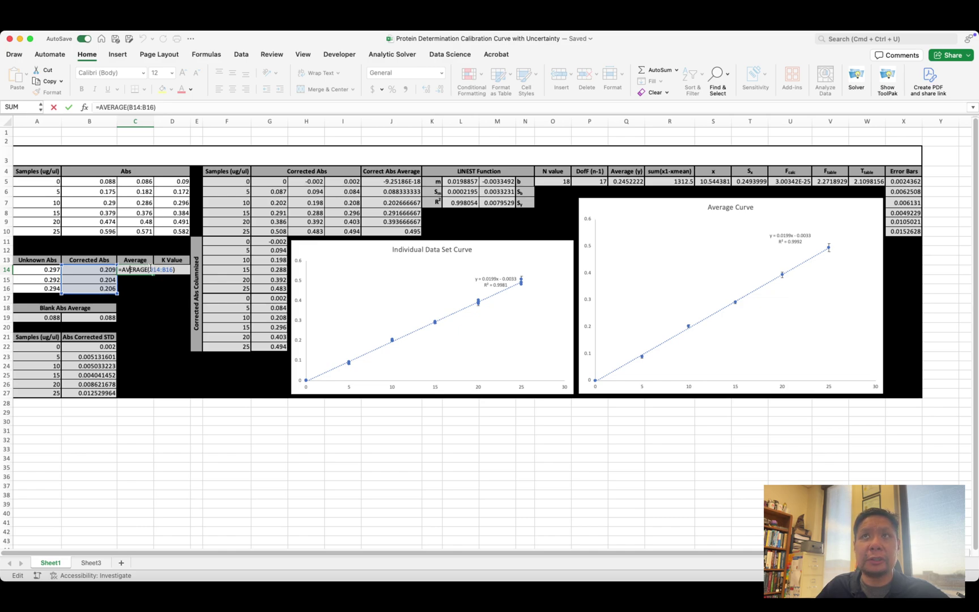
key(super+Return)
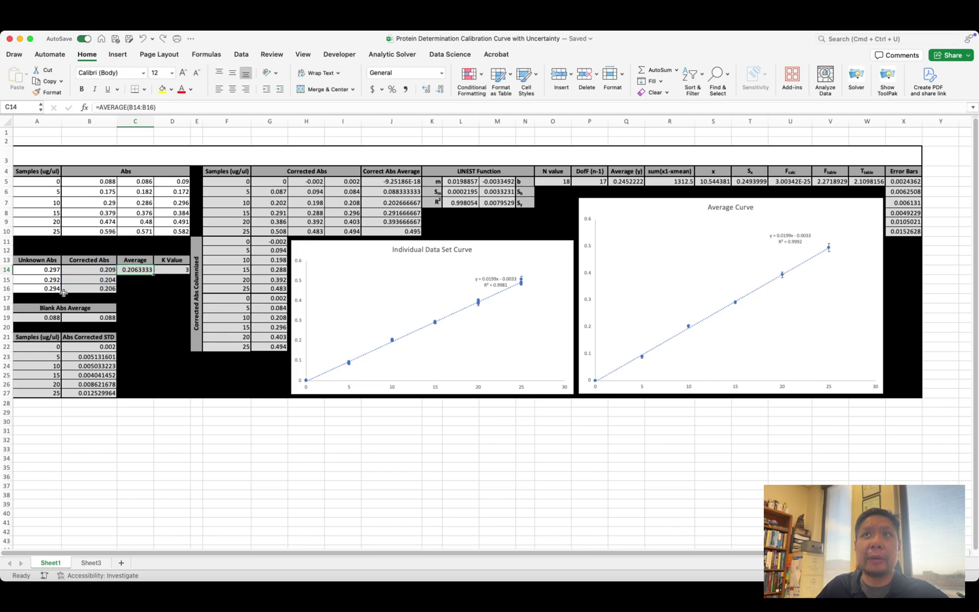
Inspect the K Value formula in D14 and the cell range it counts
double_click(179, 270)
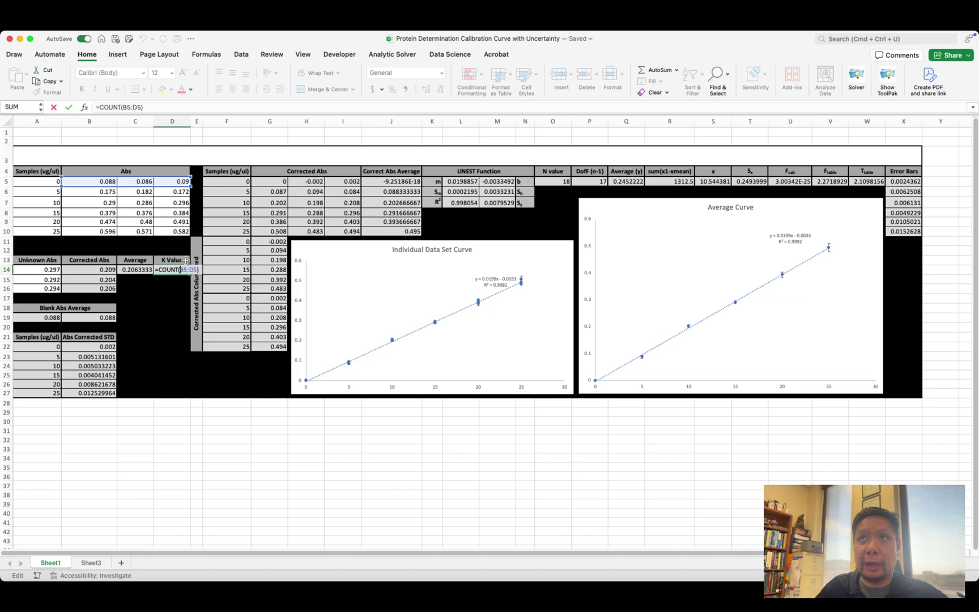
key(Return)
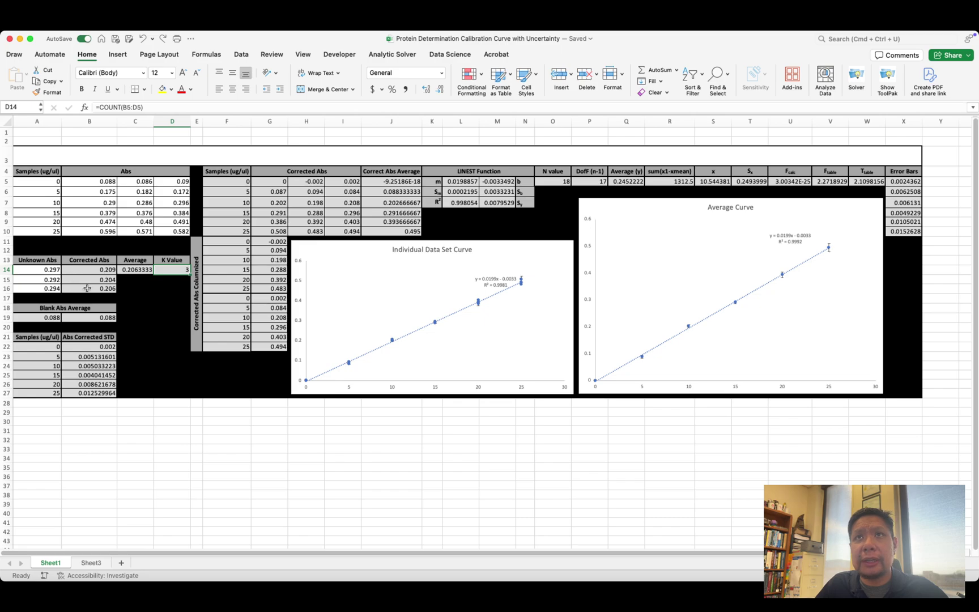
click(141, 297)
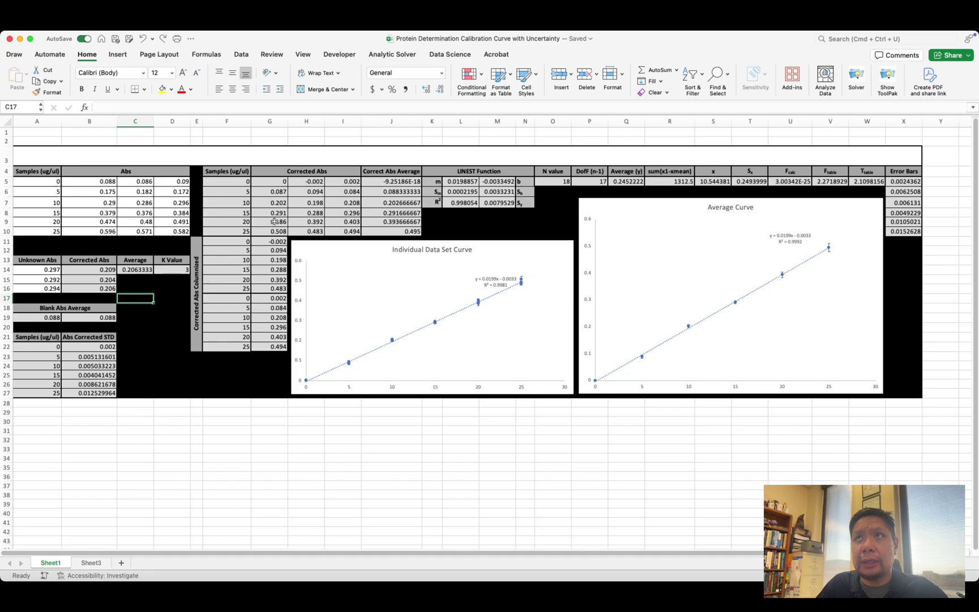
Check how the second Samples (ug/ul) column links to the original concentrations in cells F5, F6 and F7
click(238, 182)
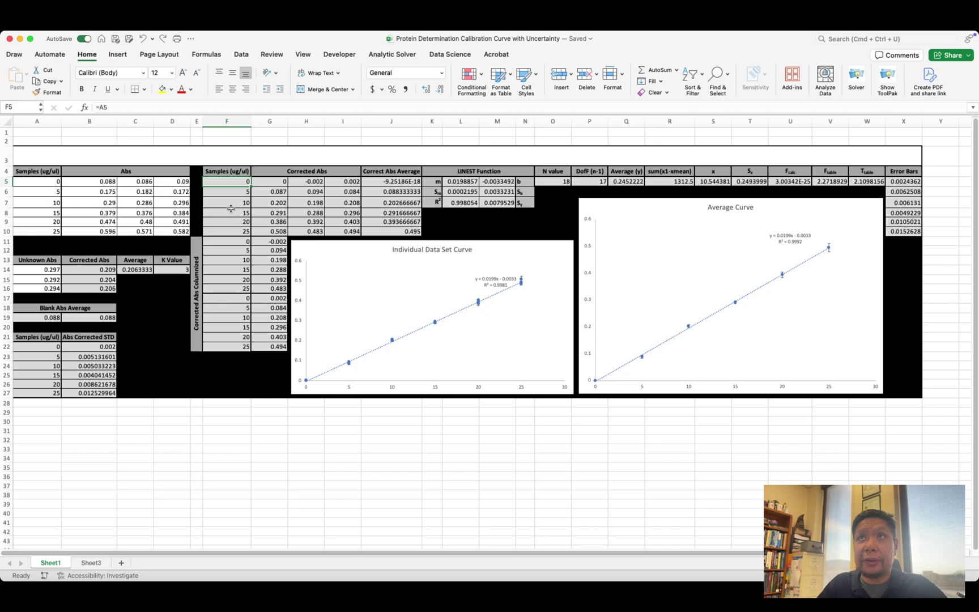
double_click(234, 183)
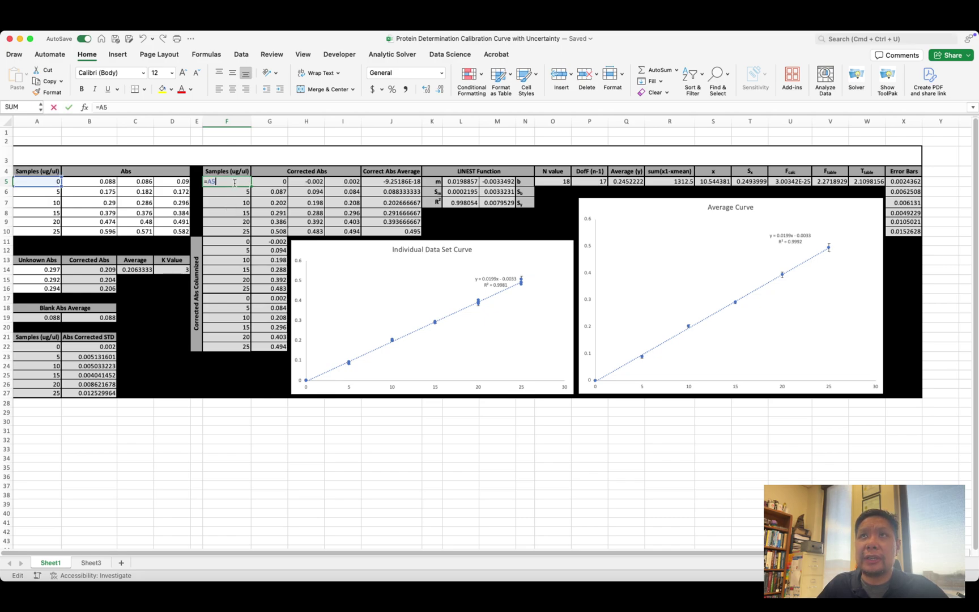
key(Return)
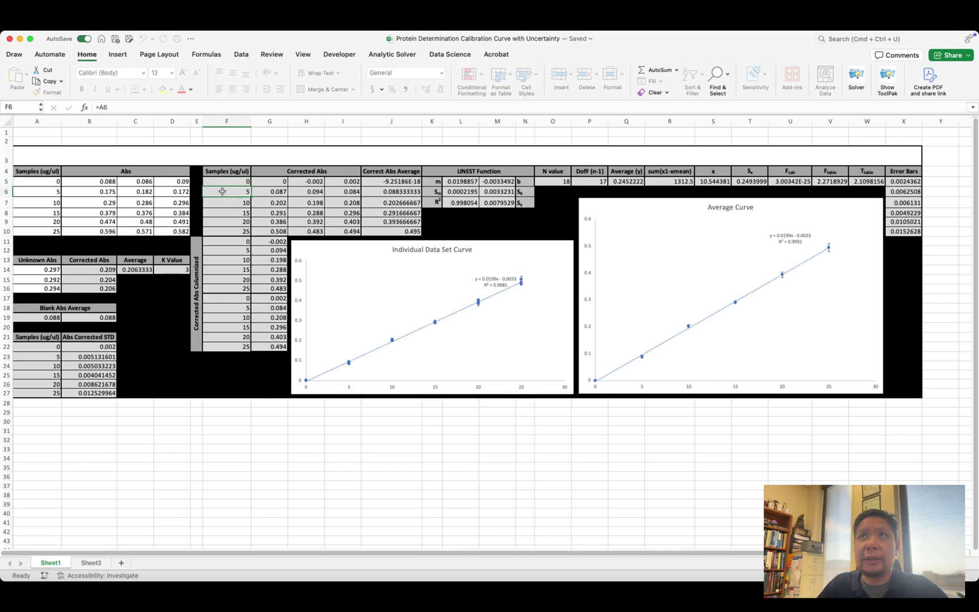
key(Return)
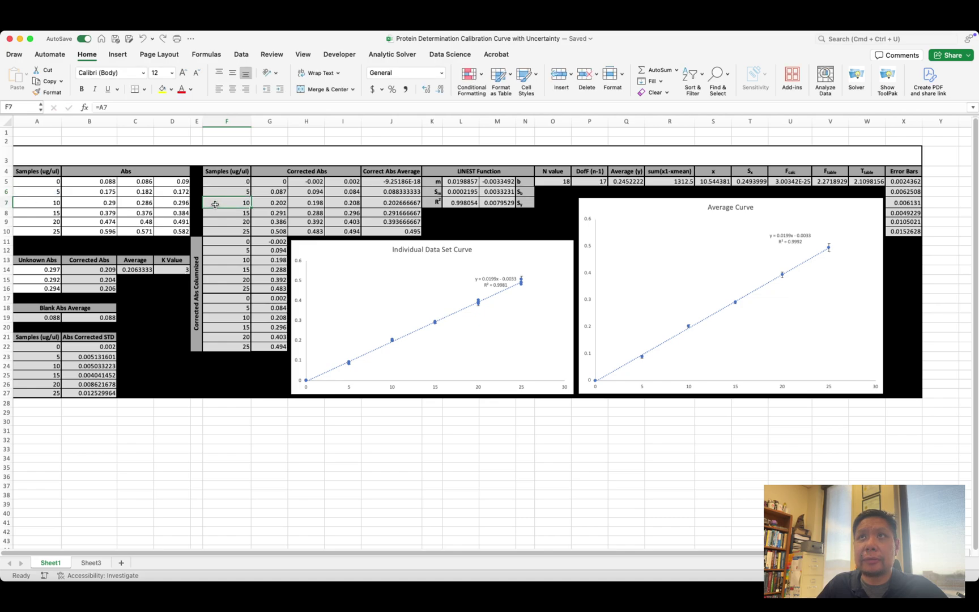
double_click(223, 208)
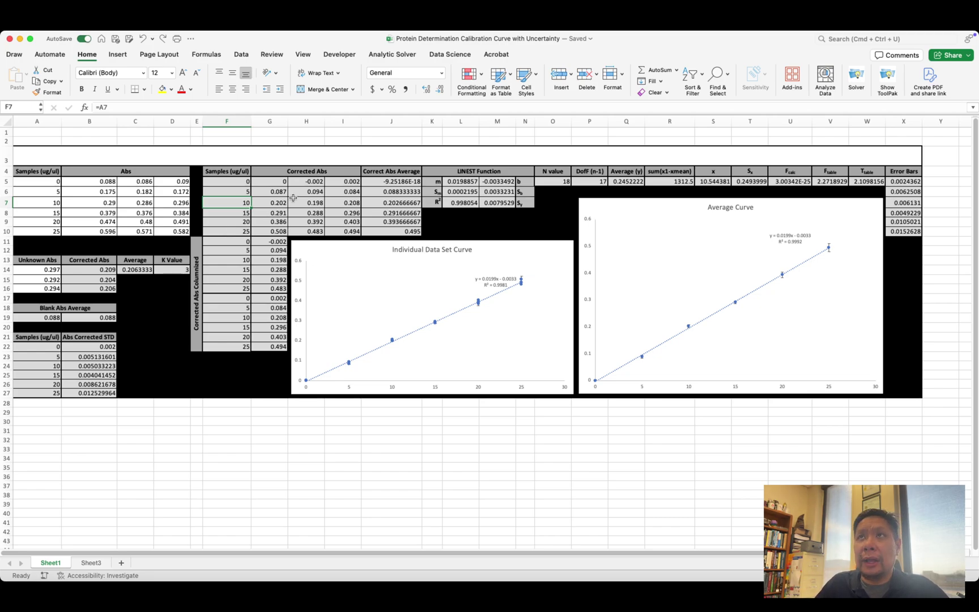
Inspect the Corrected Abs formulas in G5, H5 and G6 and the cells they reference
click(280, 181)
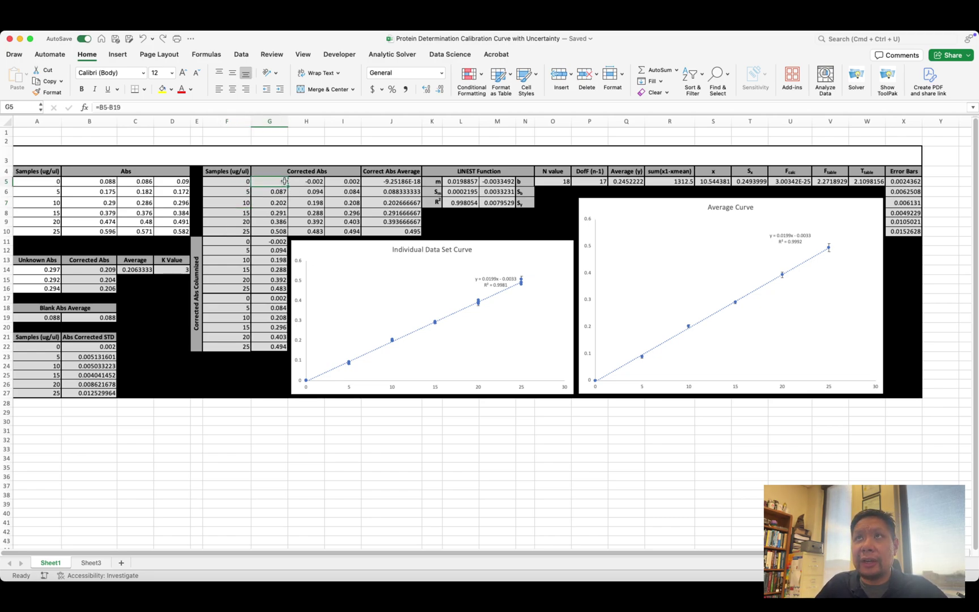
double_click(278, 182)
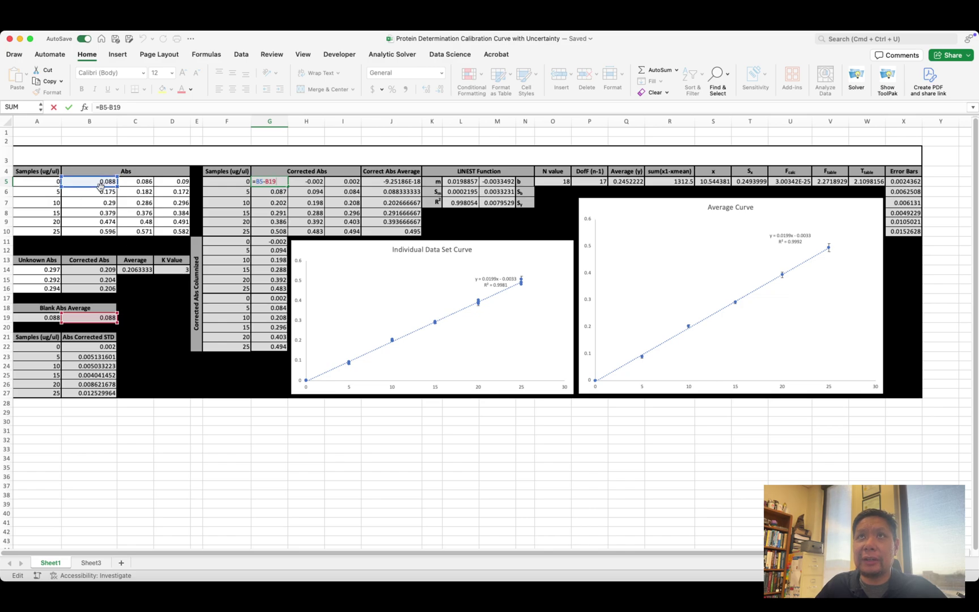
key(Return)
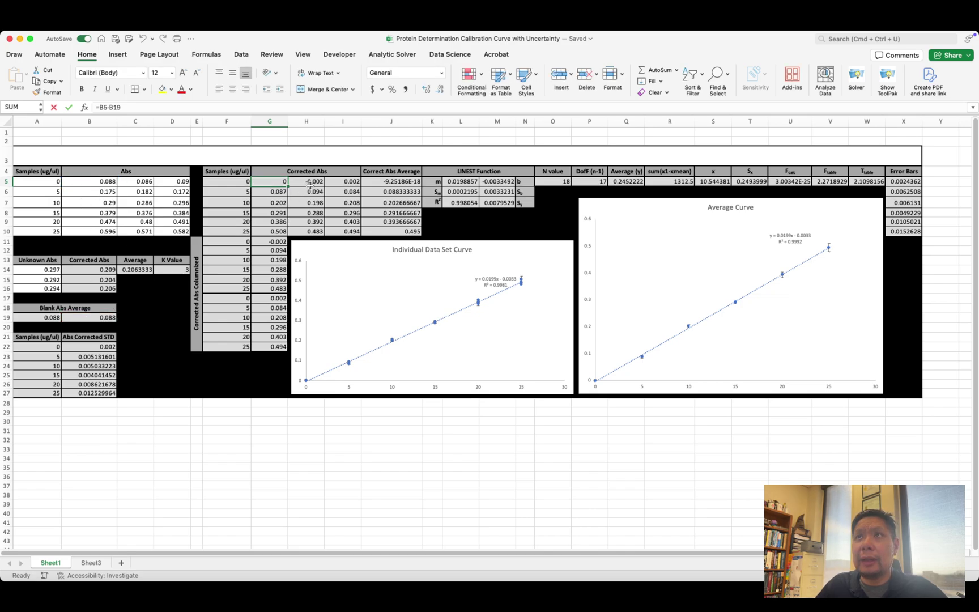
click(310, 182)
double_click(310, 181)
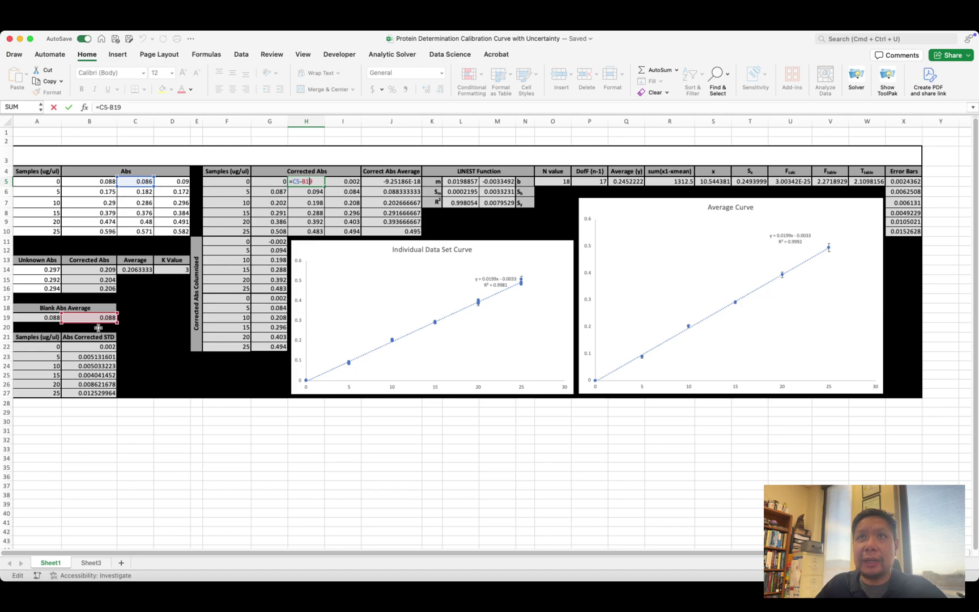
key(Escape)
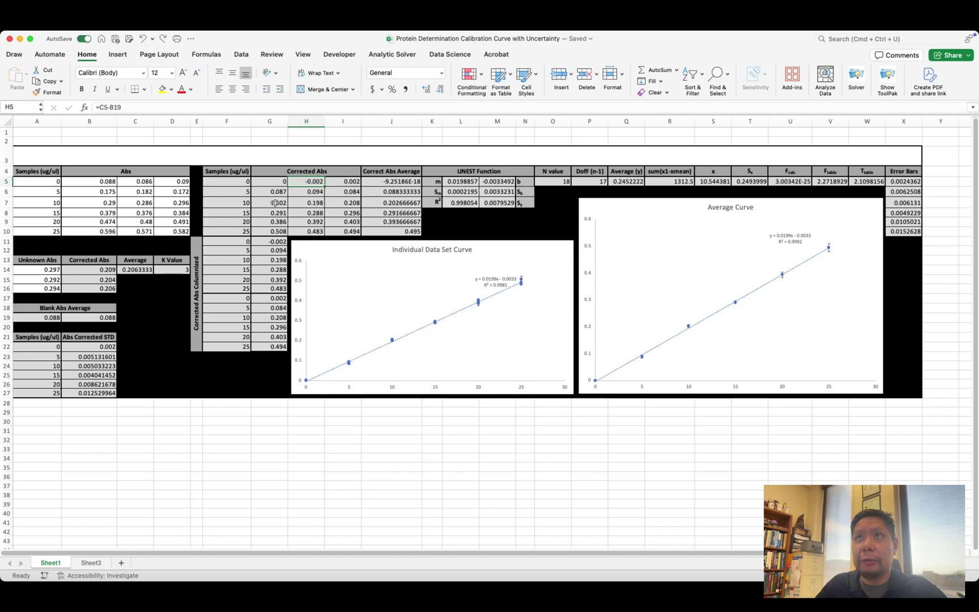
double_click(274, 194)
key(Escape)
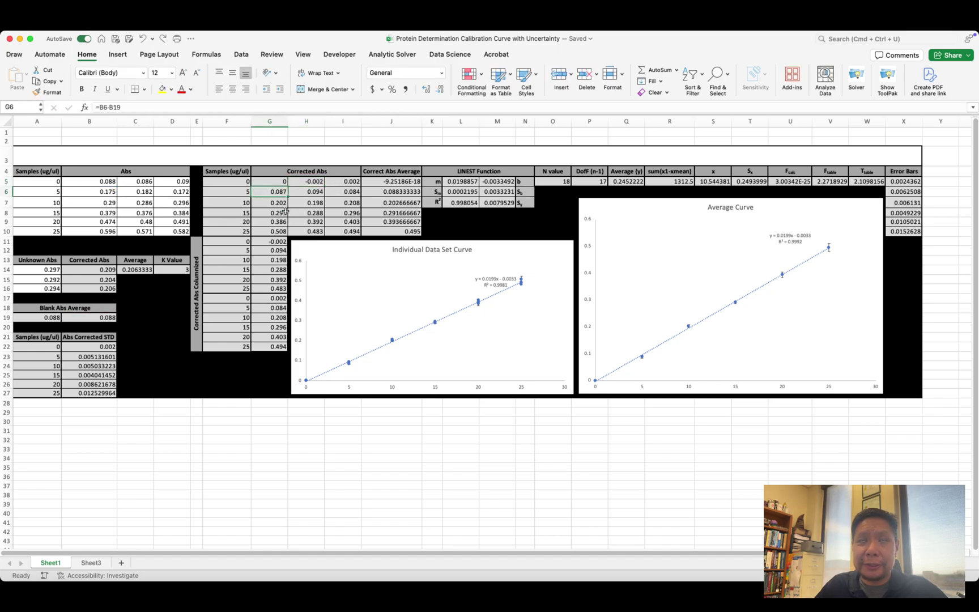
Compare the blank average reference in G5 with the absolute reference used in B16
double_click(276, 182)
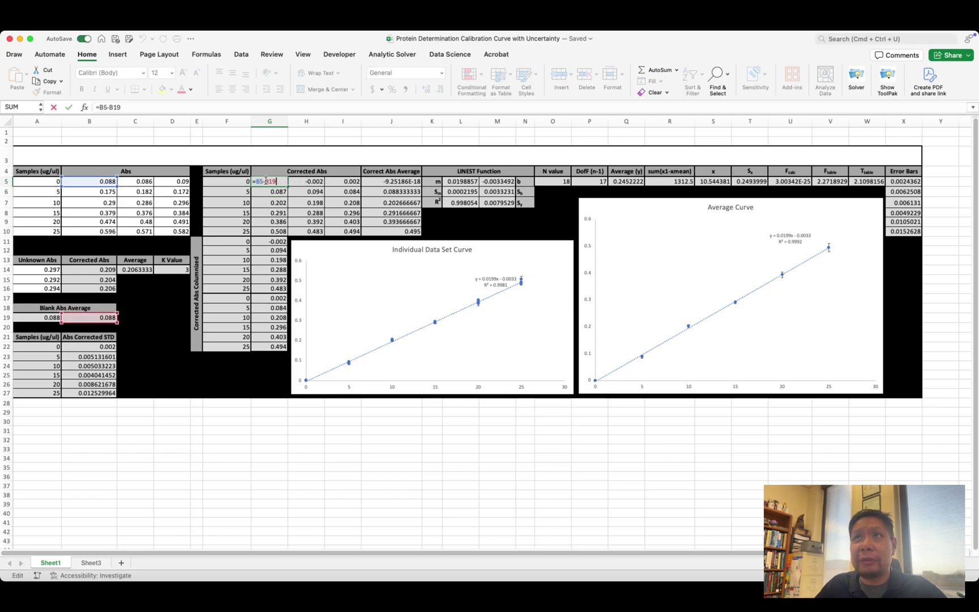
key(F4)
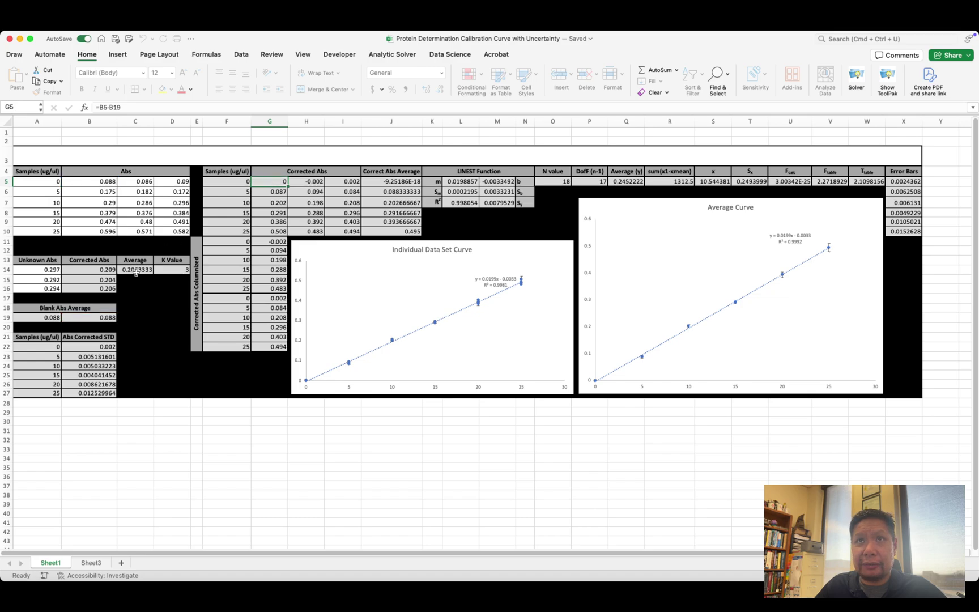
click(102, 285)
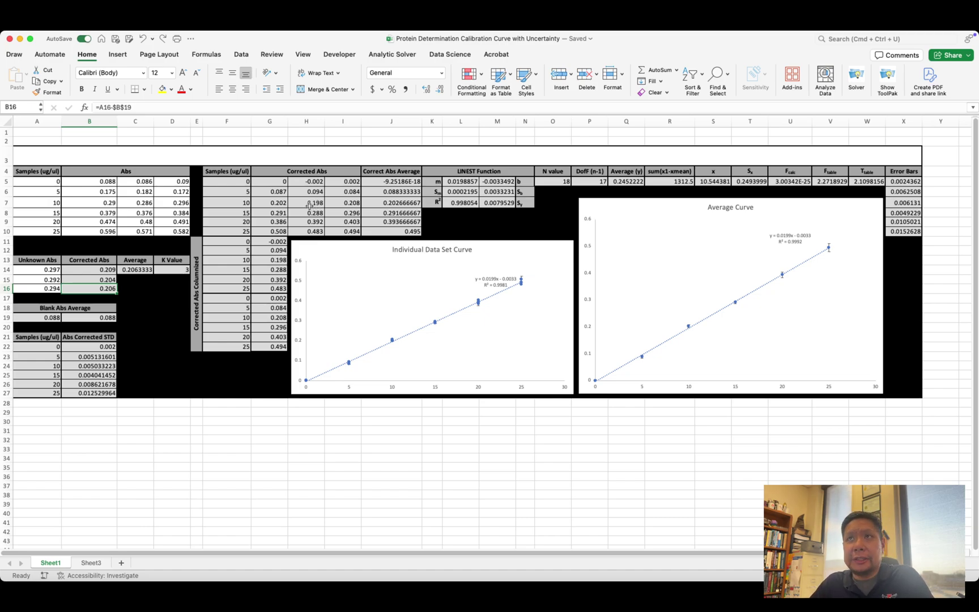
Try to fill the G5 Corrected Abs formula with its relative B19 reference down through G10
double_click(280, 181)
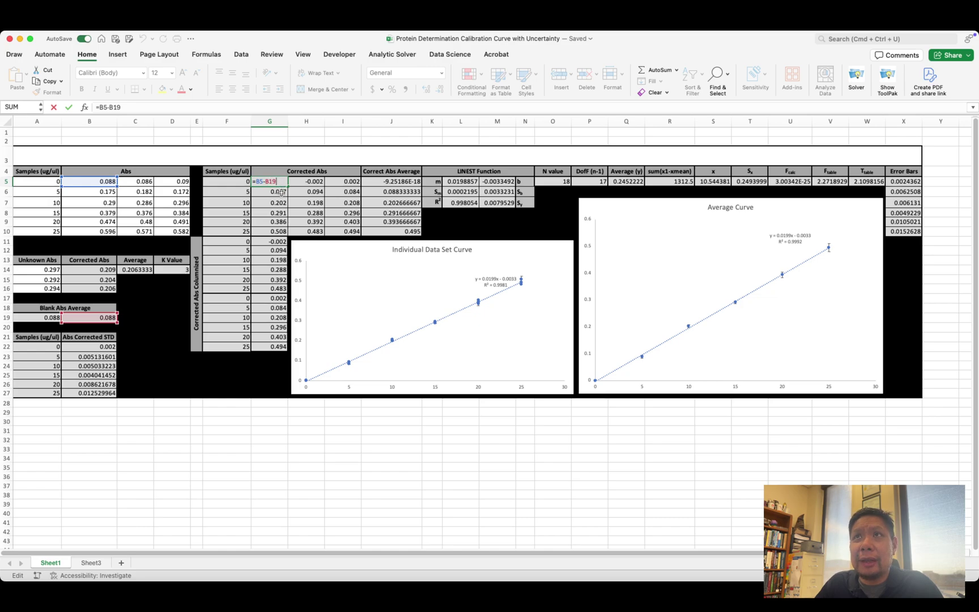
key(Return)
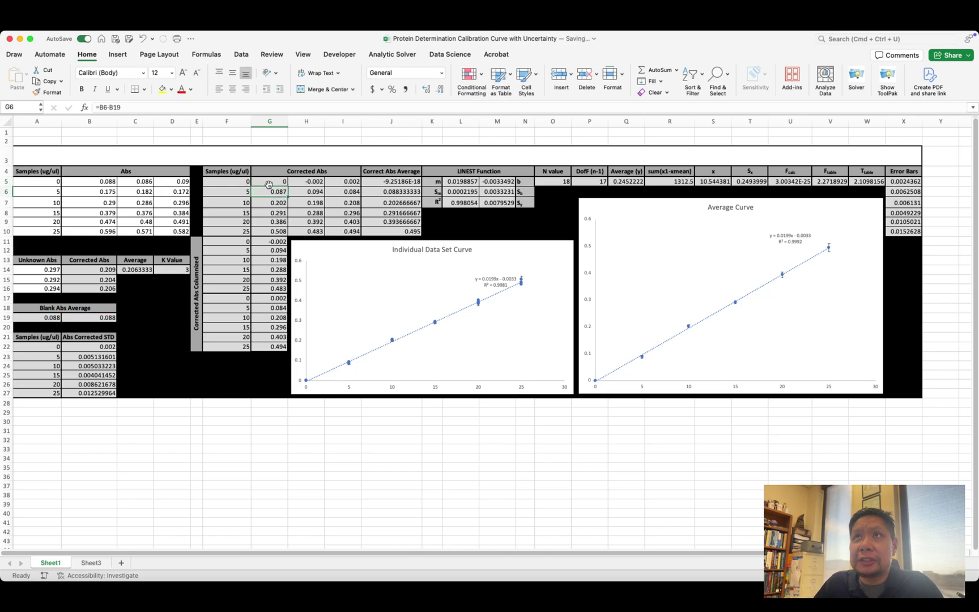
click(276, 183)
drag(287, 186, 283, 232)
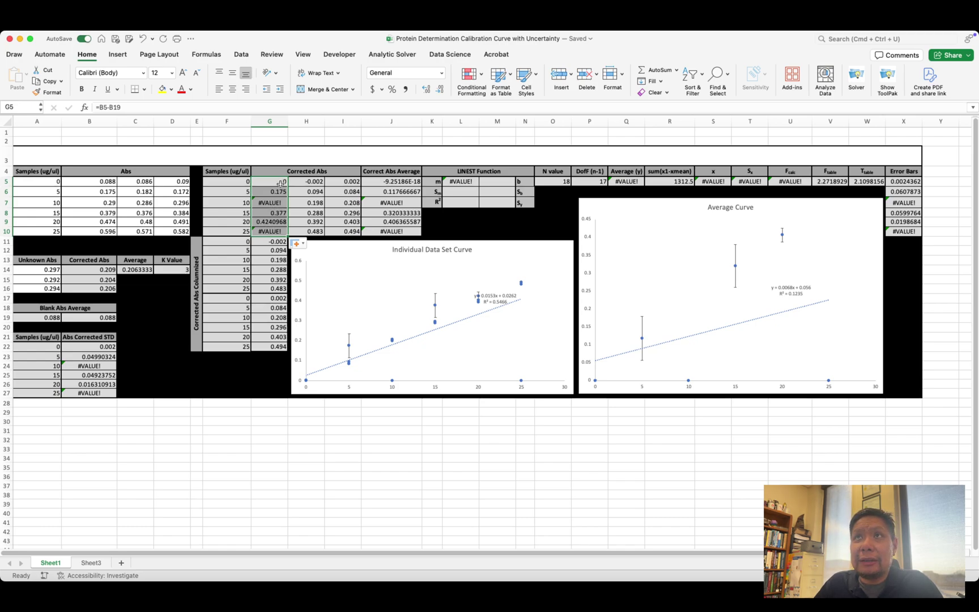
Check the references of the filled formulas in G5 through G8, and undo the fill
click(278, 183)
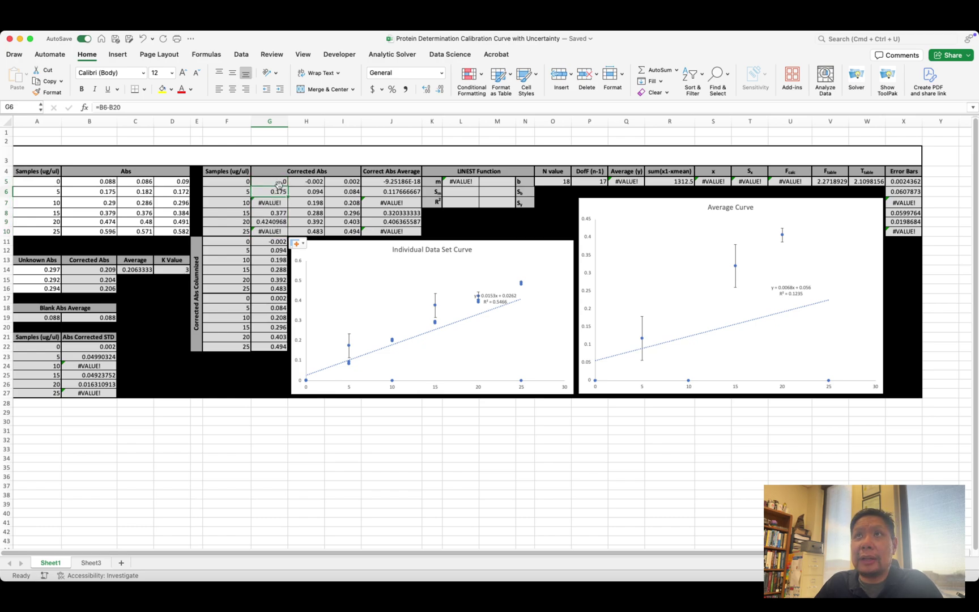
double_click(276, 182)
click(281, 192)
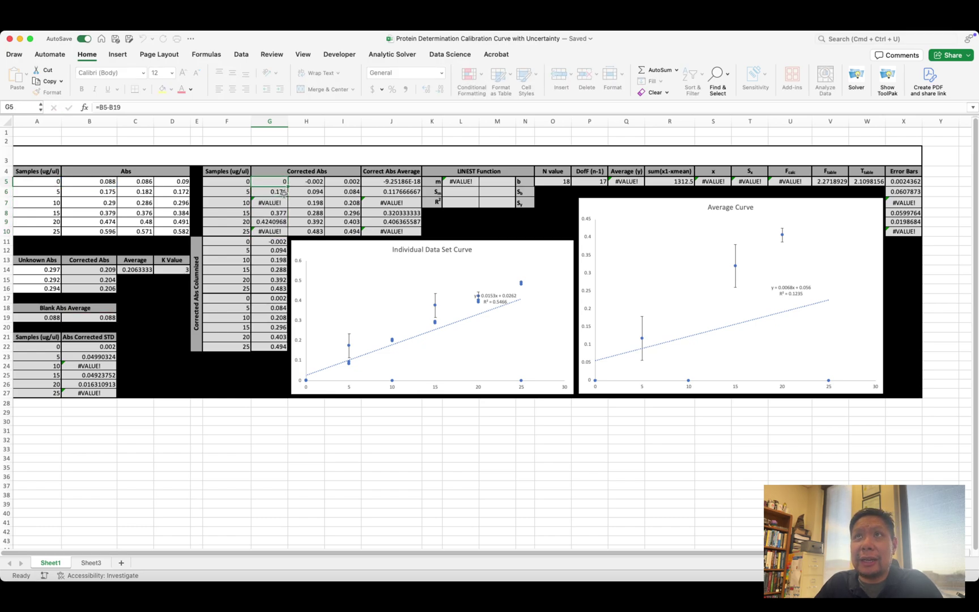
double_click(282, 192)
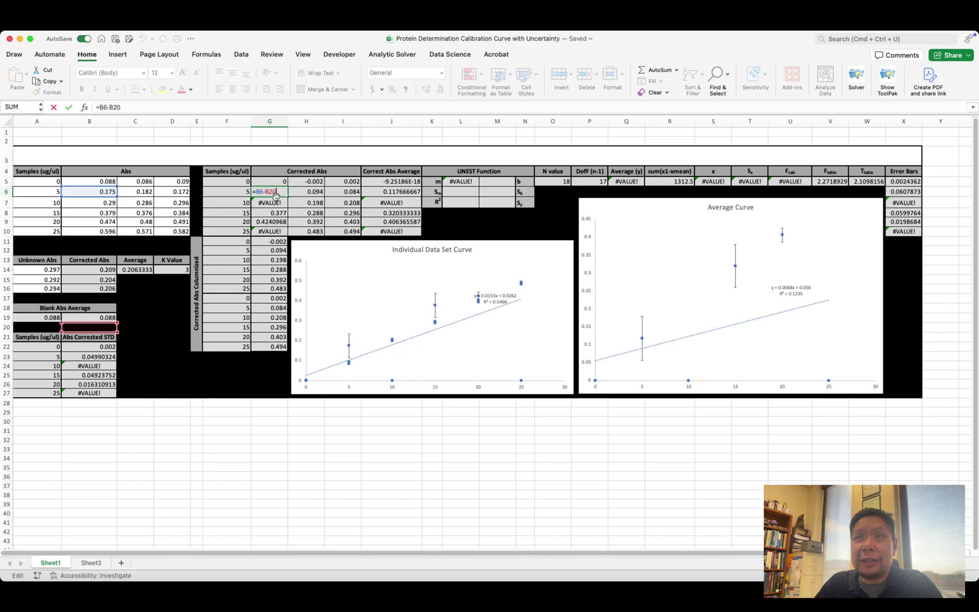
click(280, 202)
double_click(280, 202)
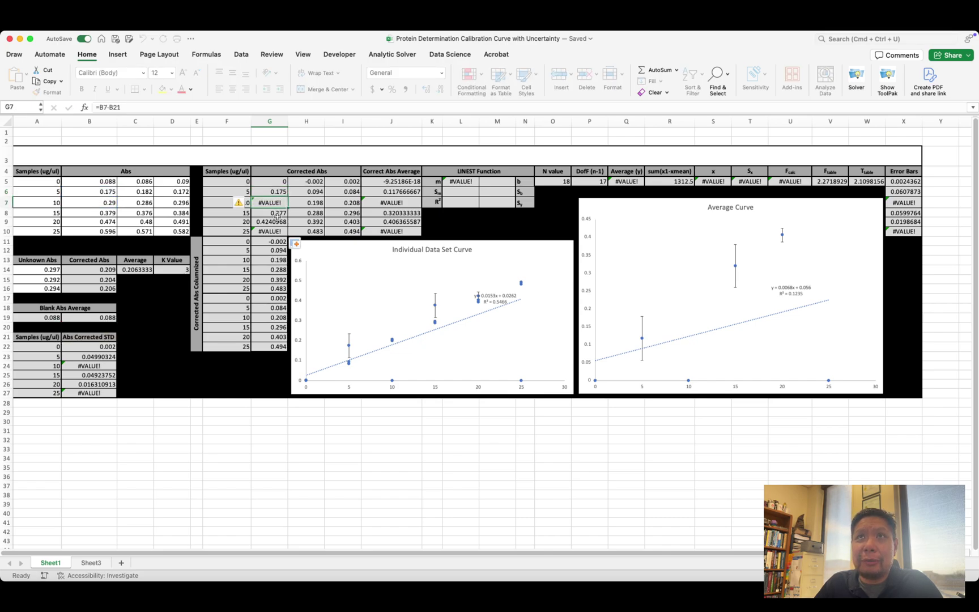
key(Return)
key(super+Down)
click(277, 216)
double_click(277, 215)
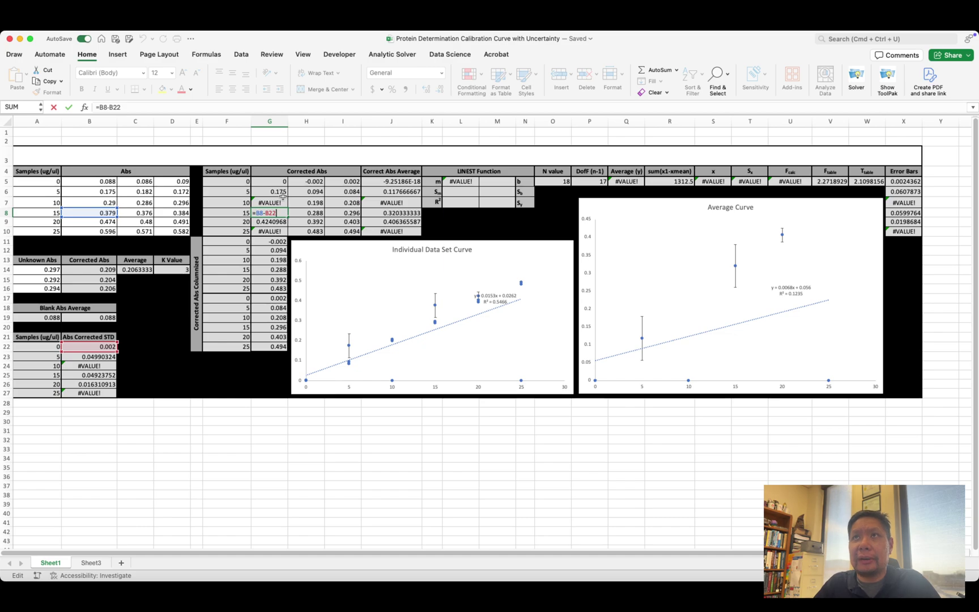
key(ctrl+Return)
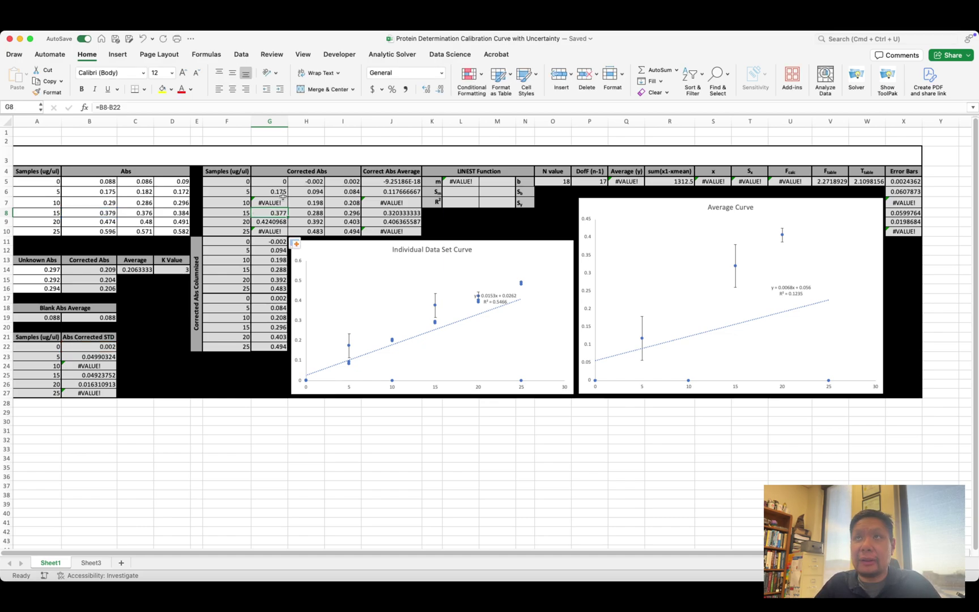
key(super+z)
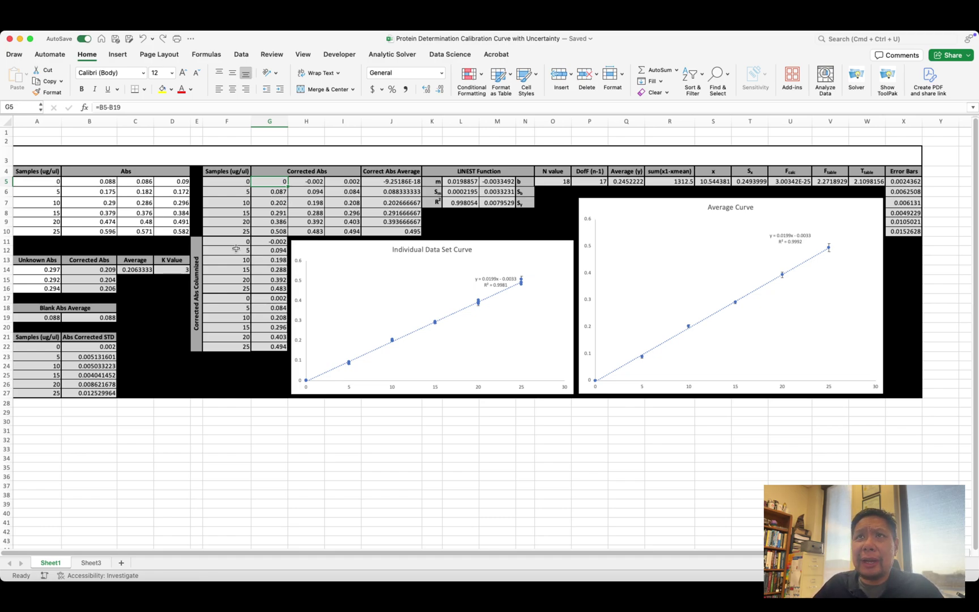
Select the Corrected Abs Columnized block E11:G22 and inspect the links in G14 and G17
click(199, 242)
drag(206, 242, 272, 291)
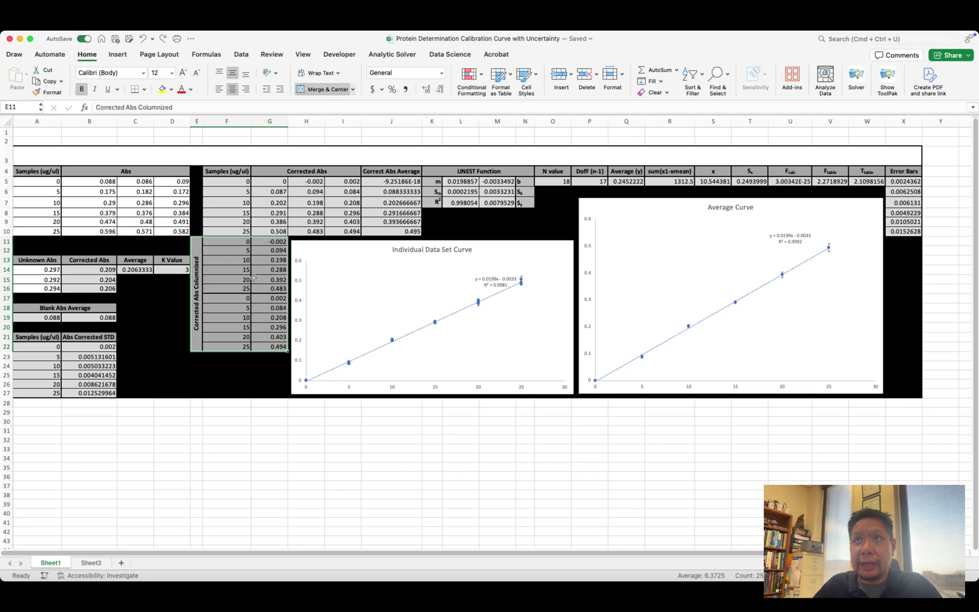
click(262, 270)
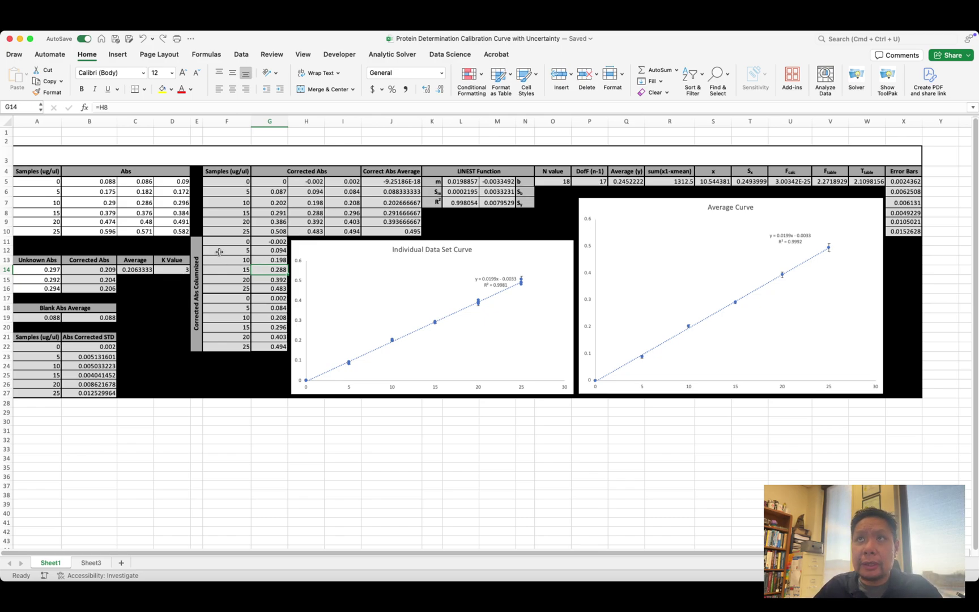
drag(201, 245, 267, 259)
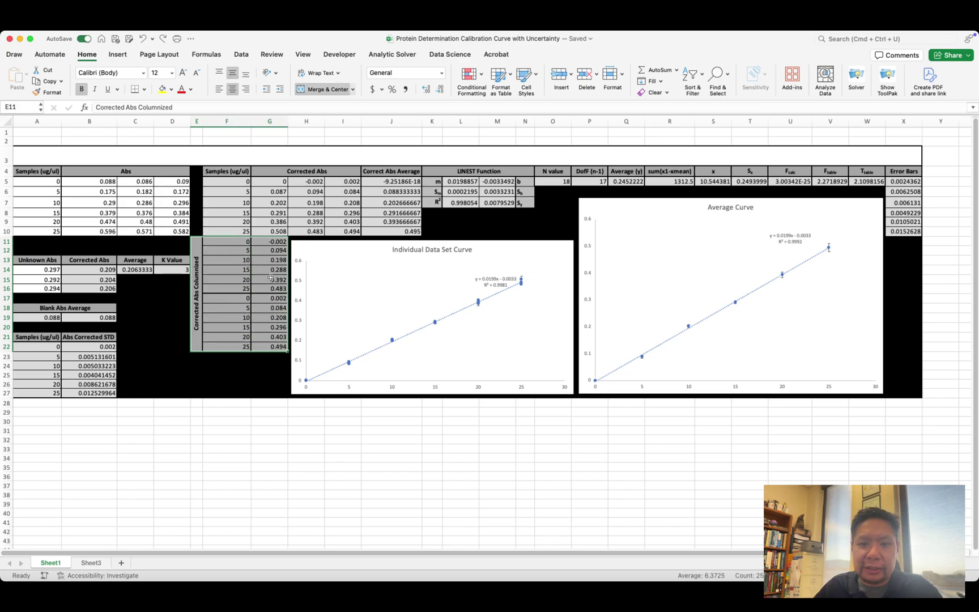
click(274, 297)
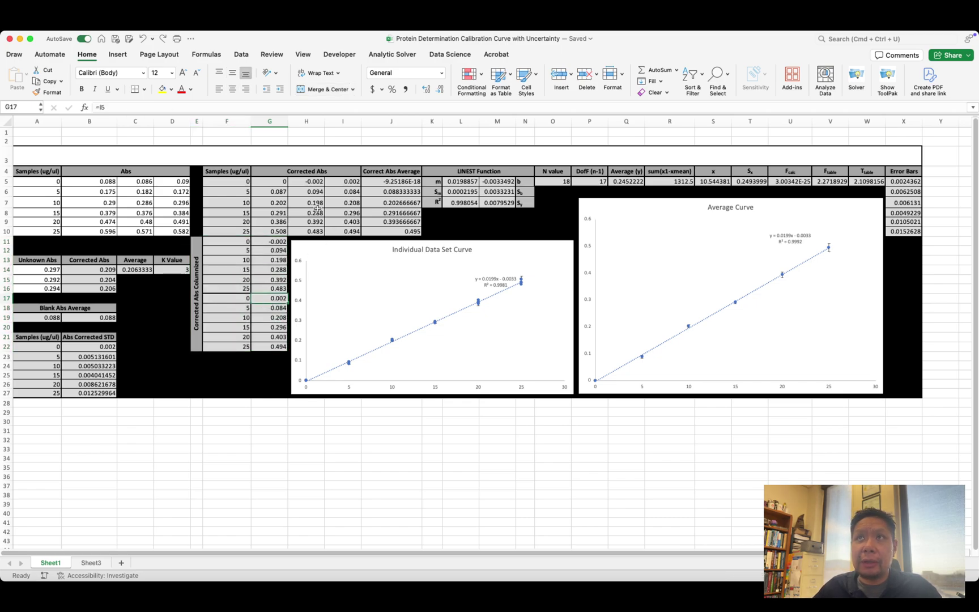
Check which original concentrations the sample cells F11 through F16 link to
double_click(232, 241)
key(Return)
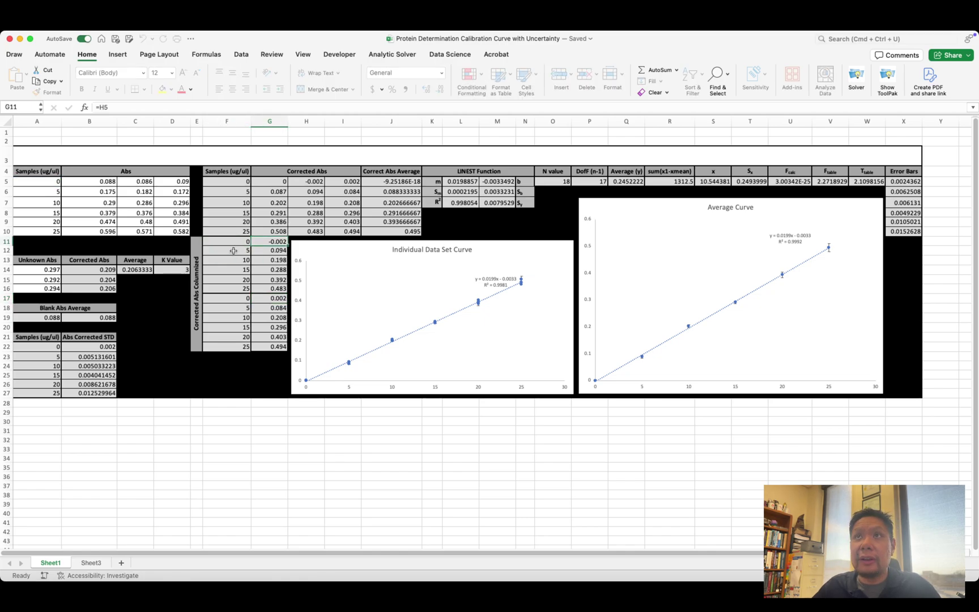
double_click(233, 249)
key(Return)
double_click(234, 259)
key(Return)
double_click(234, 269)
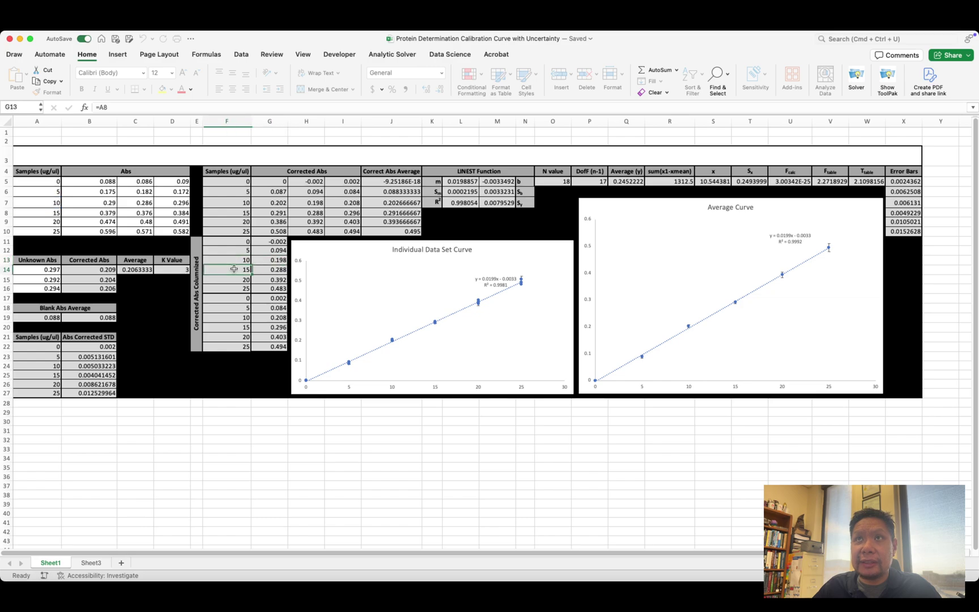
key(Return)
double_click(233, 277)
key(Return)
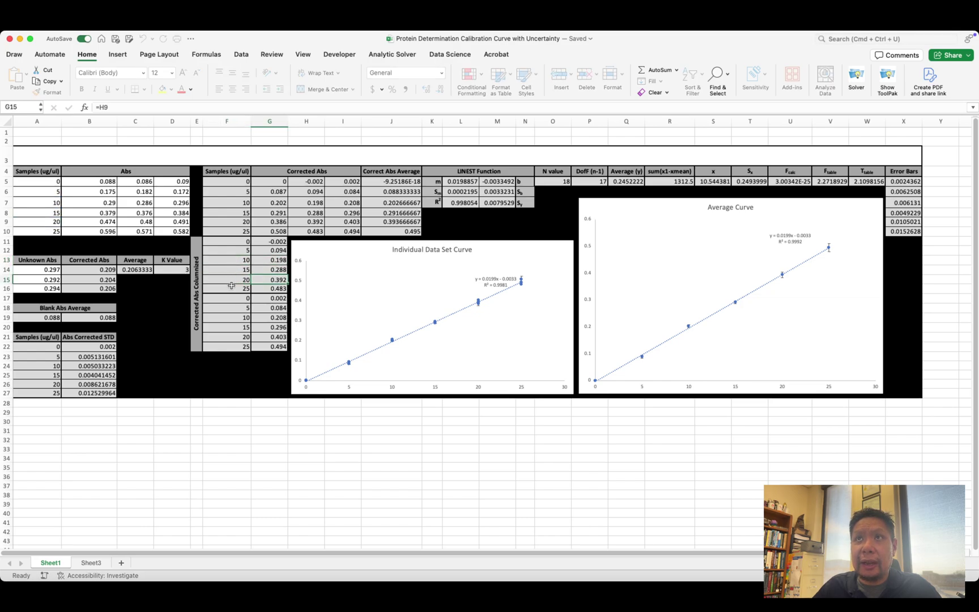
double_click(234, 288)
key(Tab)
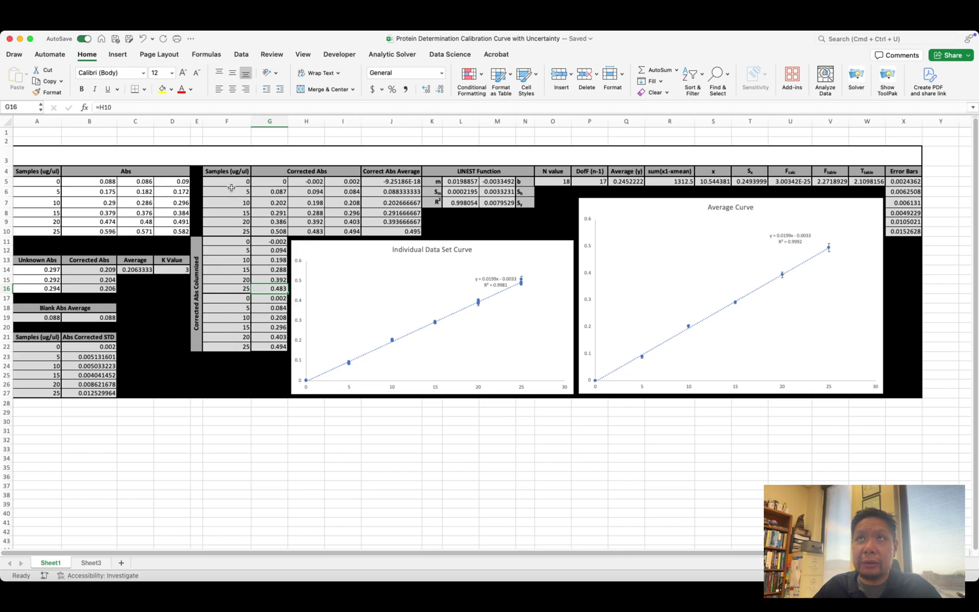
Select the first data set F5:G10 and the other corrected replicates, and inspect the repeated concentration links in F11, F14, F17 and F18
drag(232, 181, 254, 233)
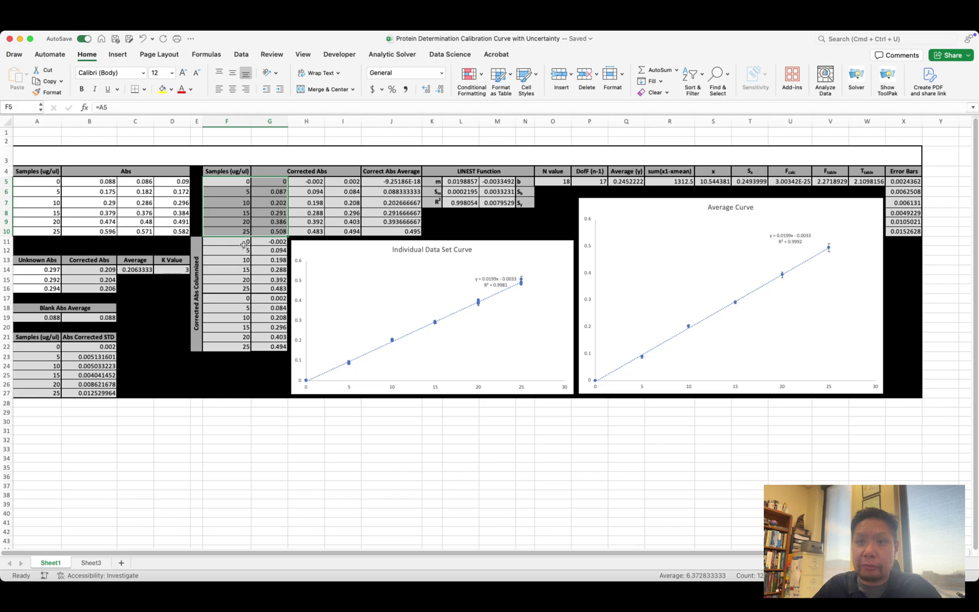
drag(317, 185, 366, 228)
click(225, 250)
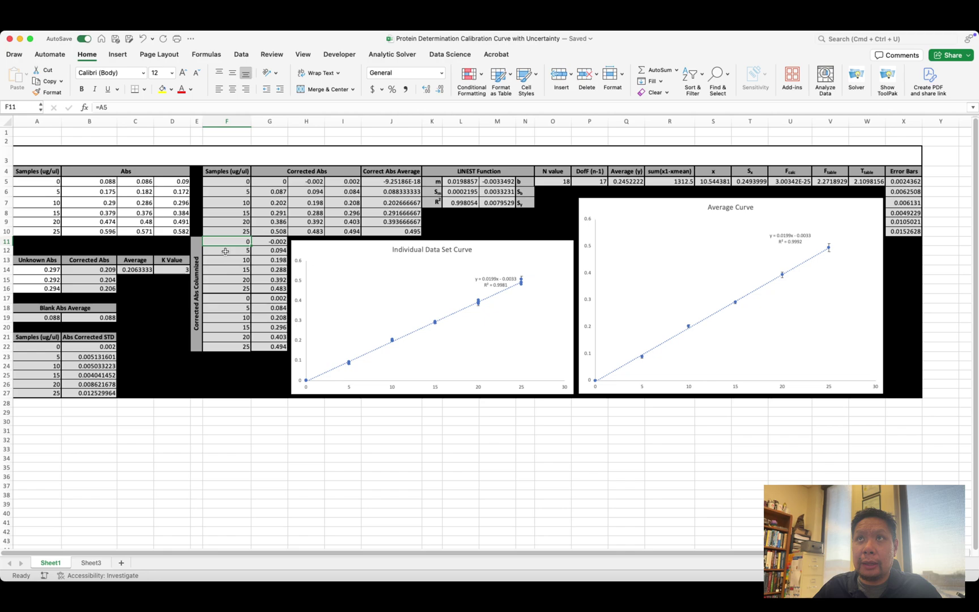
click(226, 270)
click(226, 306)
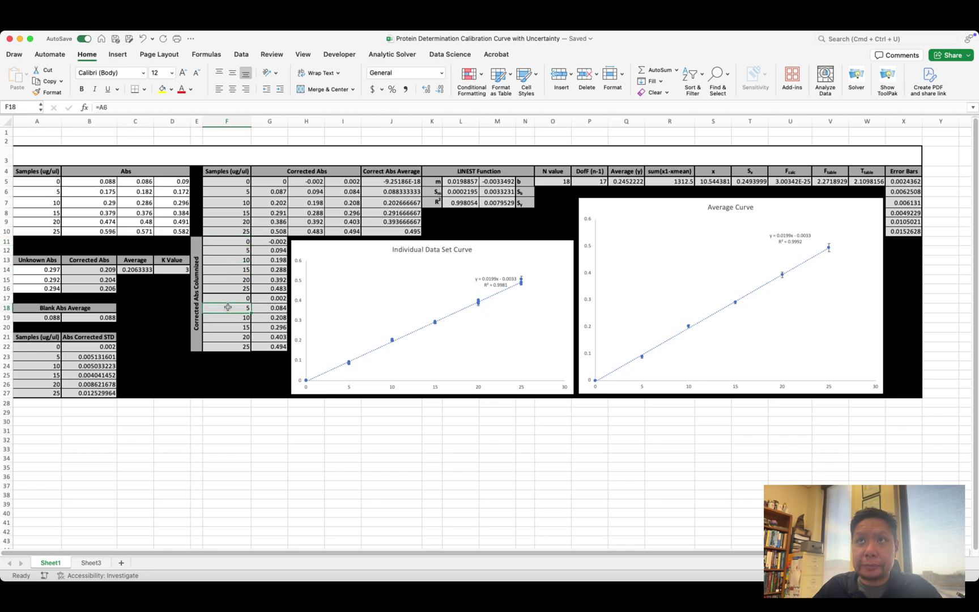
double_click(229, 298)
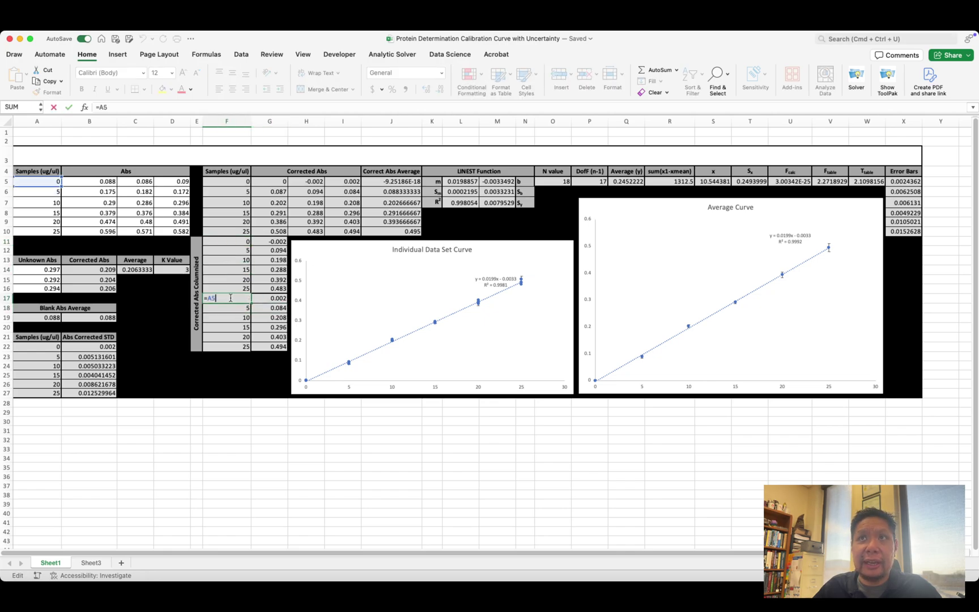
key(Tab)
double_click(231, 308)
key(Tab)
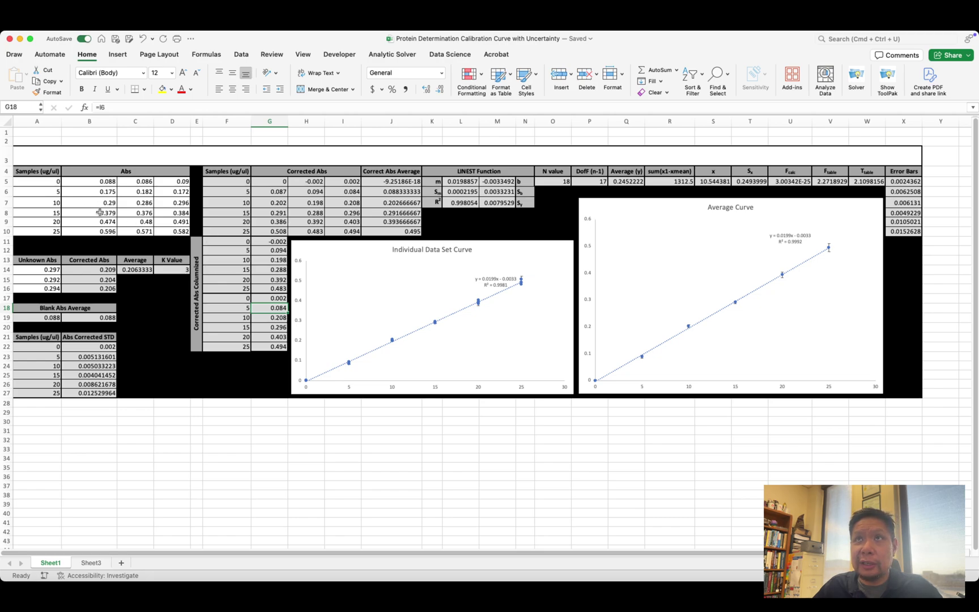
Examine how F11 references the original concentration in A5
click(211, 242)
text(=)
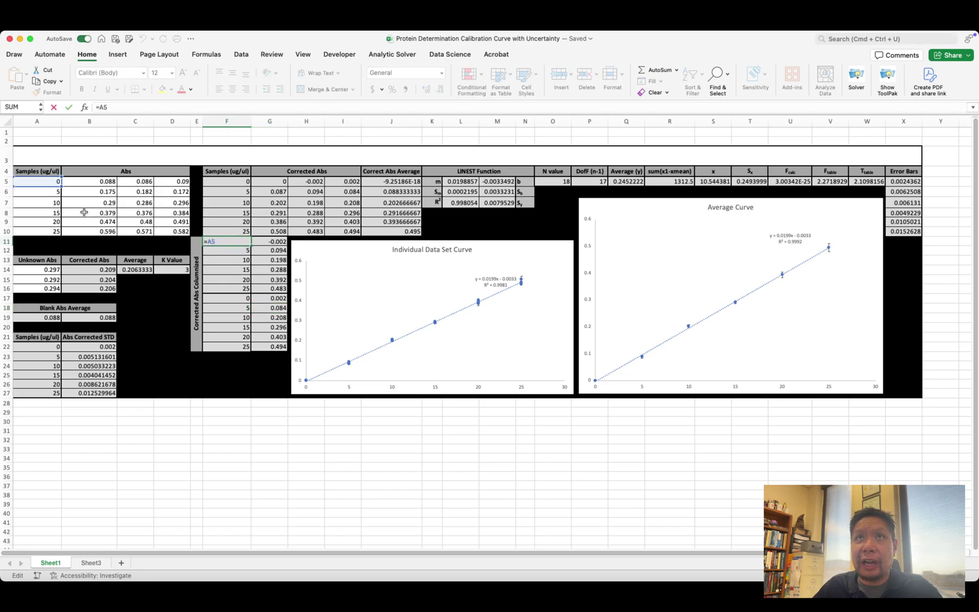
click(45, 176)
key(Tab)
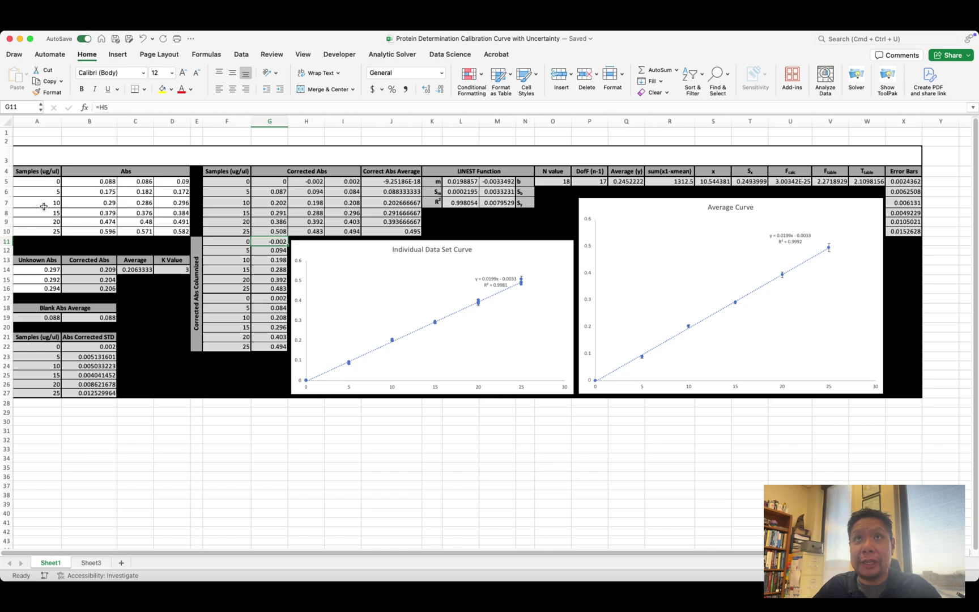
Change the first original sample concentration in A5 to 2.5 to test the linked cells and charts
click(33, 182)
double_click(33, 183)
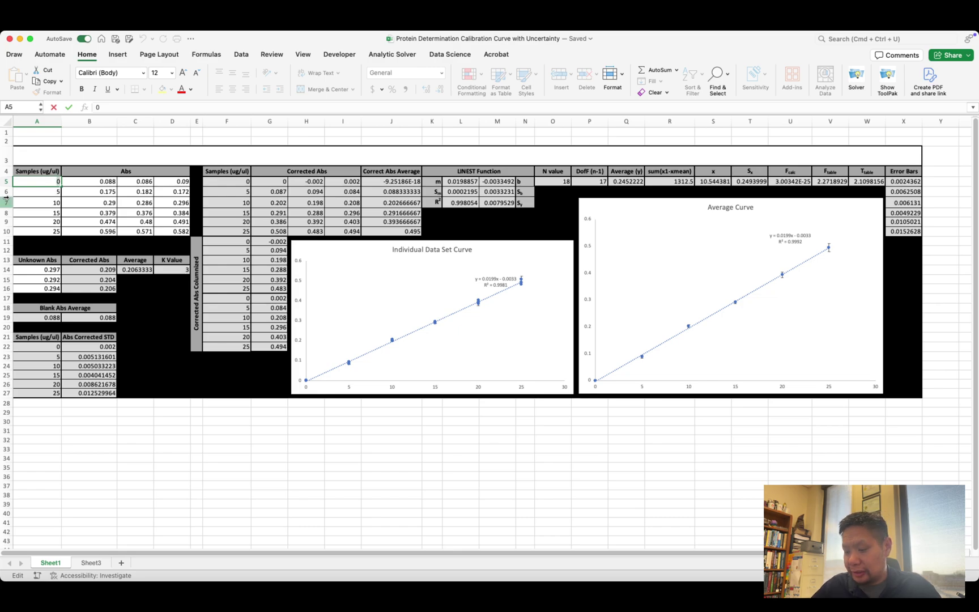
text(2.5)
key(Return)
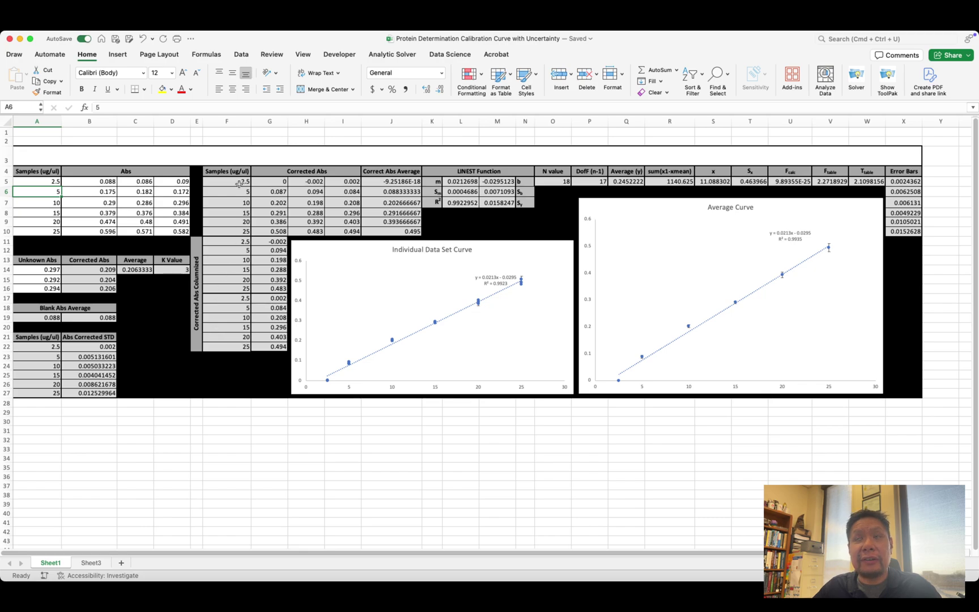
Restore the first original sample concentration in A5 to 0
click(55, 181)
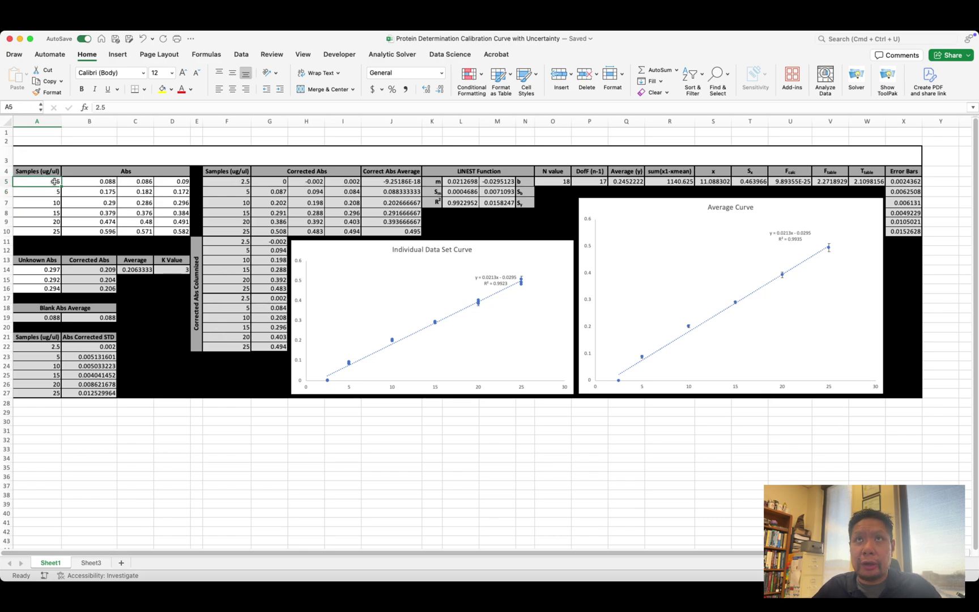
text(0)
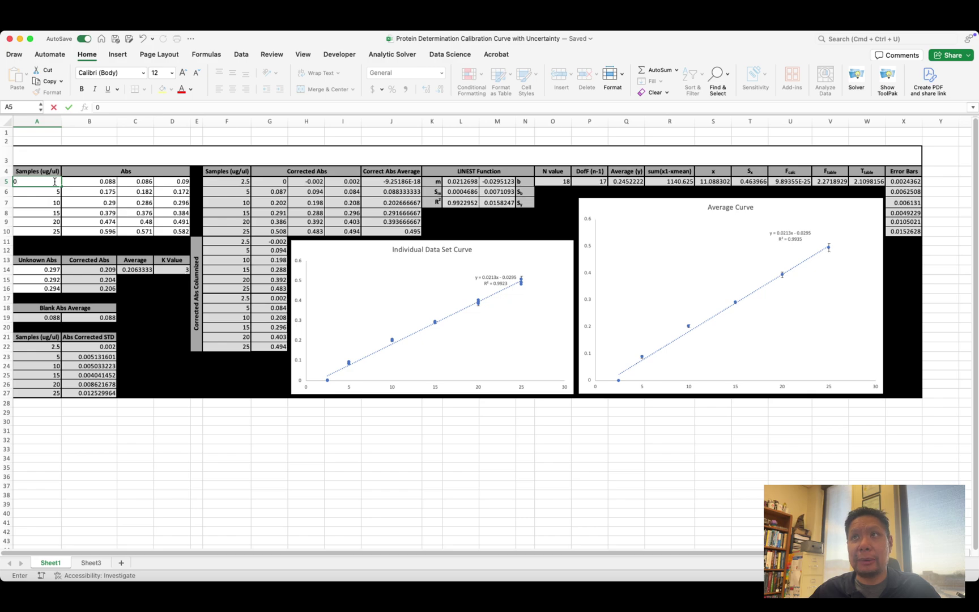
key(Return)
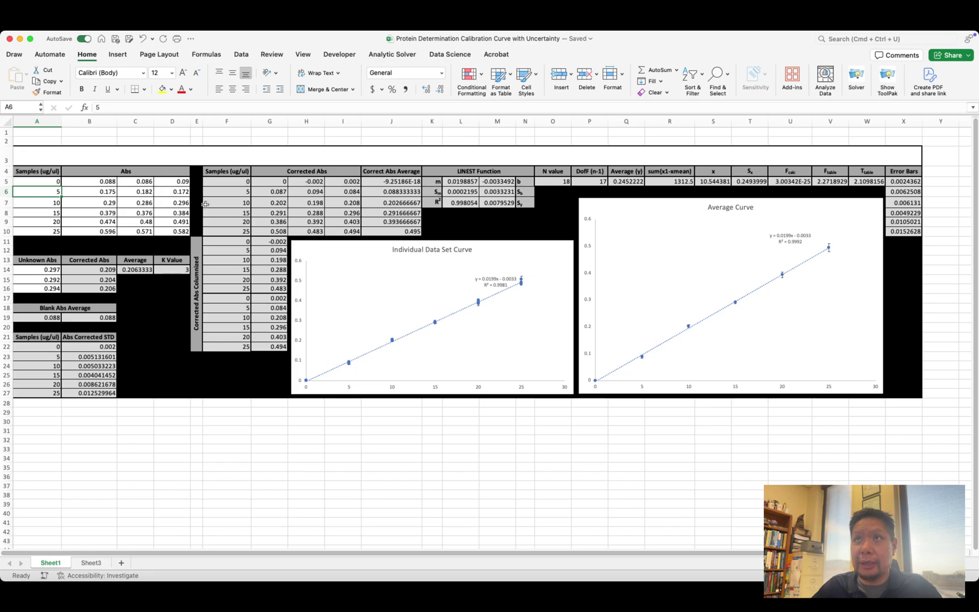
Inspect which second-replicate corrected absorbances the columnized cells G11 through G16 link to
click(271, 242)
text(=H5)
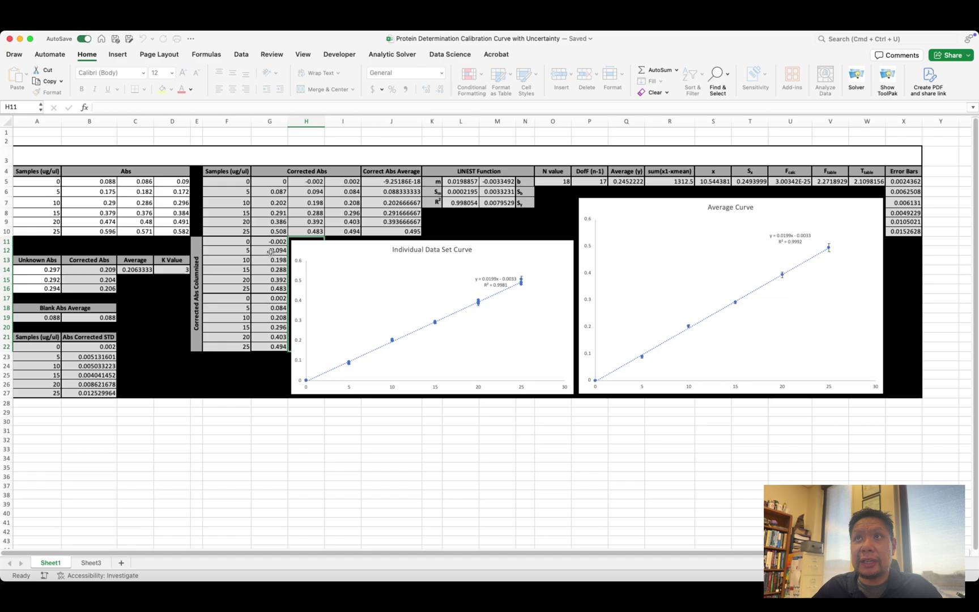
key(Tab)
double_click(273, 259)
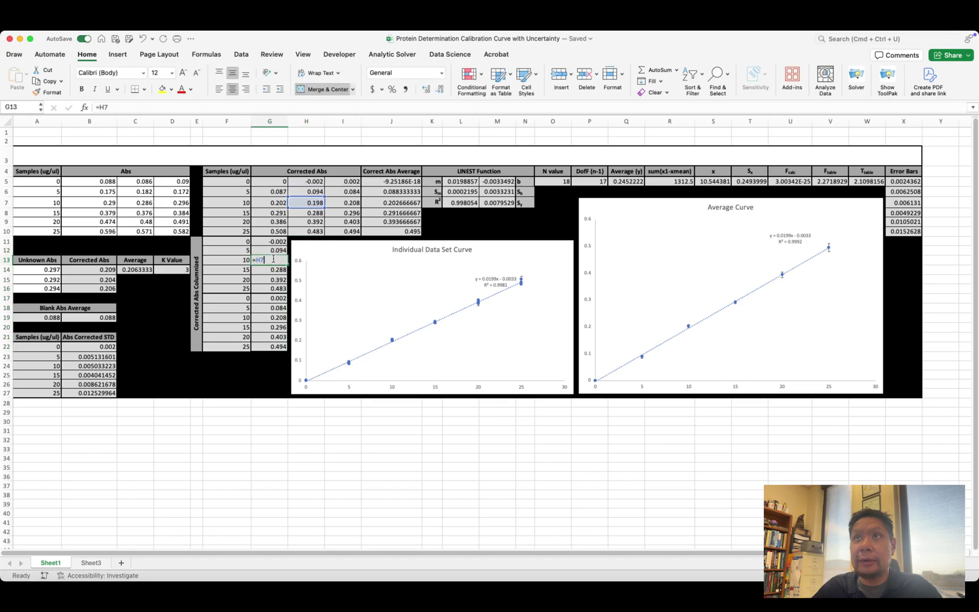
key(Tab)
double_click(273, 270)
key(Tab)
double_click(273, 280)
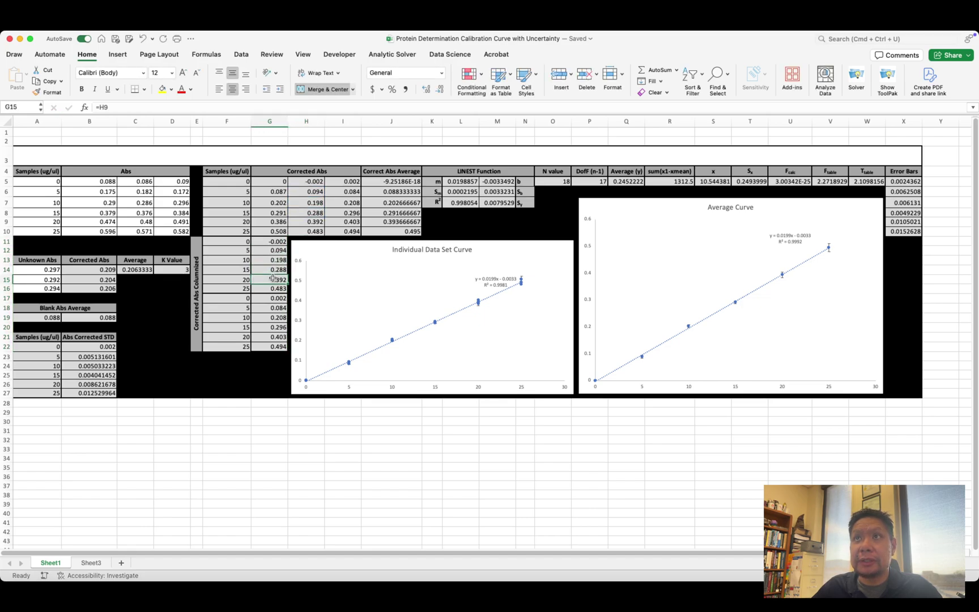
key(Tab)
double_click(273, 288)
key(Tab)
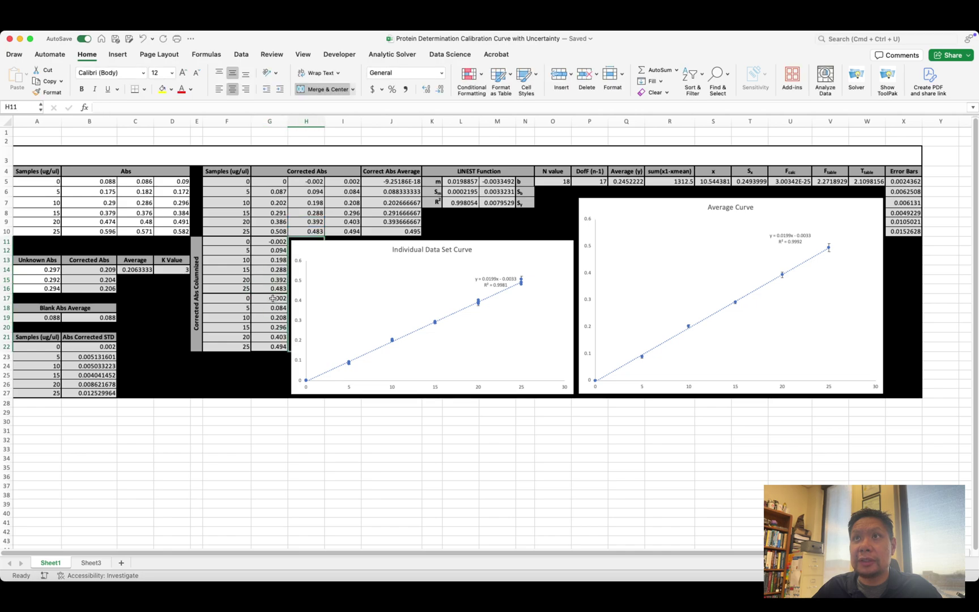
Inspect which third-replicate corrected absorbances the columnized cells from G17 through G21 link to
click(273, 298)
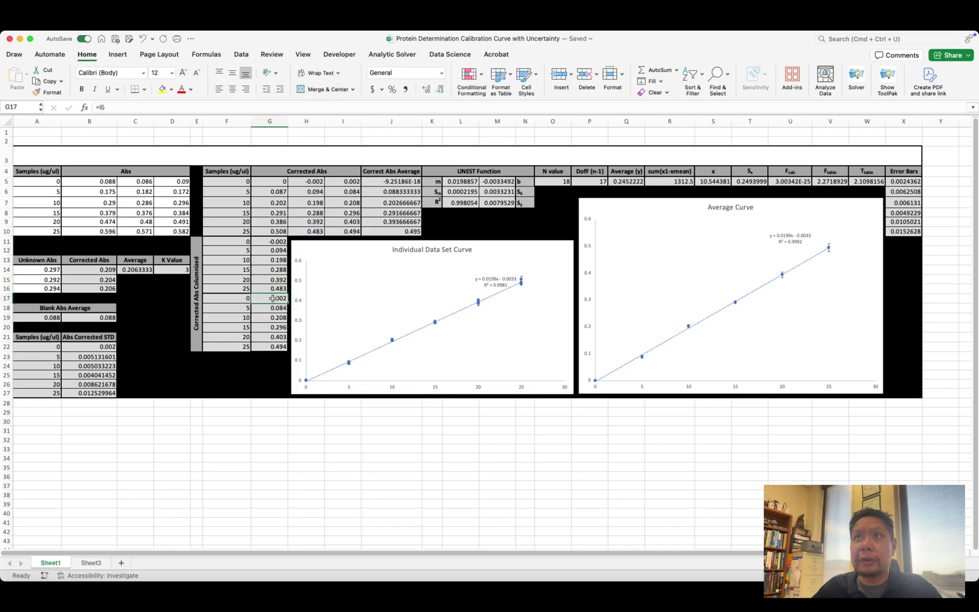
double_click(273, 298)
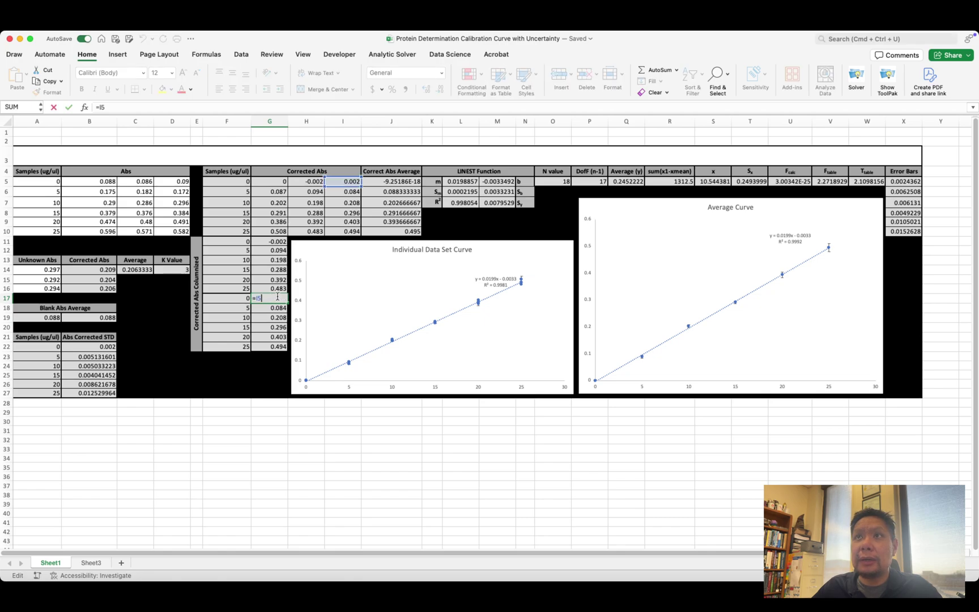
key(Tab)
double_click(272, 308)
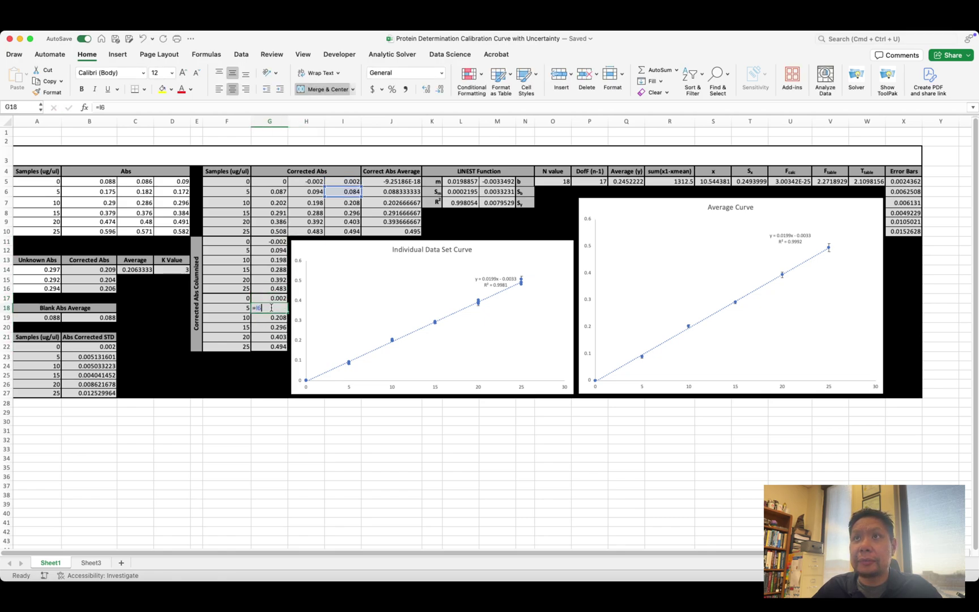
key(Tab)
click(270, 321)
key(Tab)
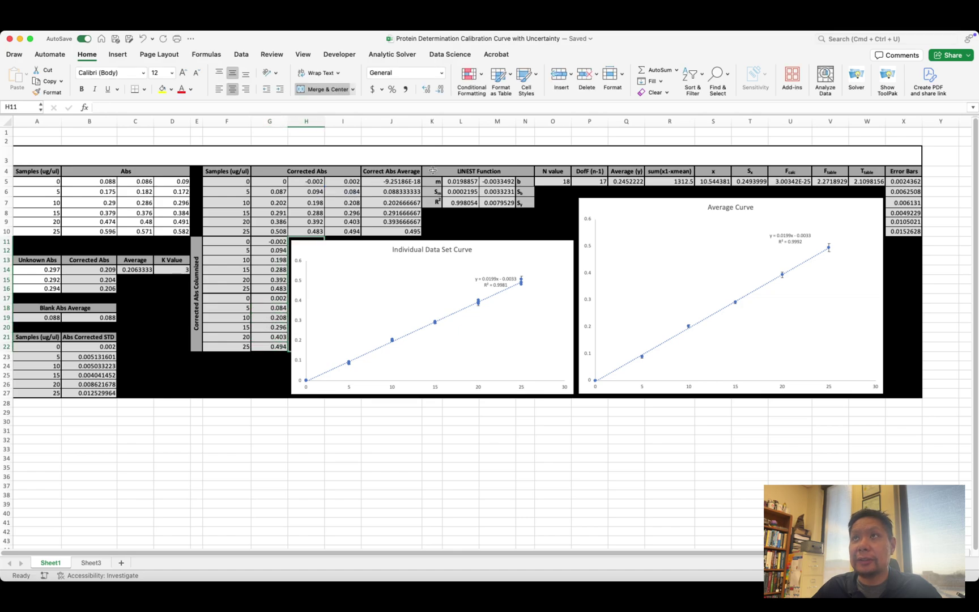
double_click(278, 327)
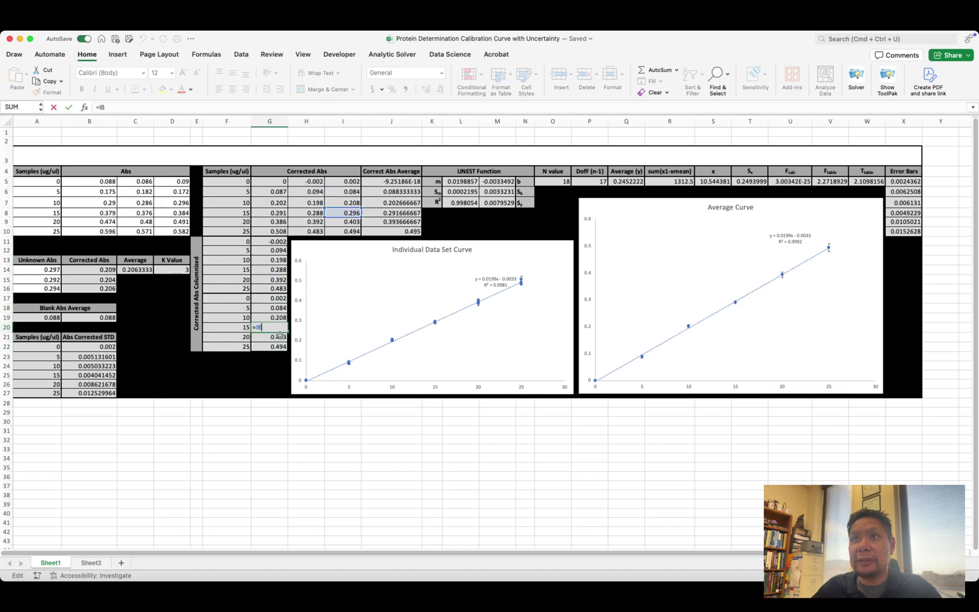
double_click(279, 337)
key(Tab)
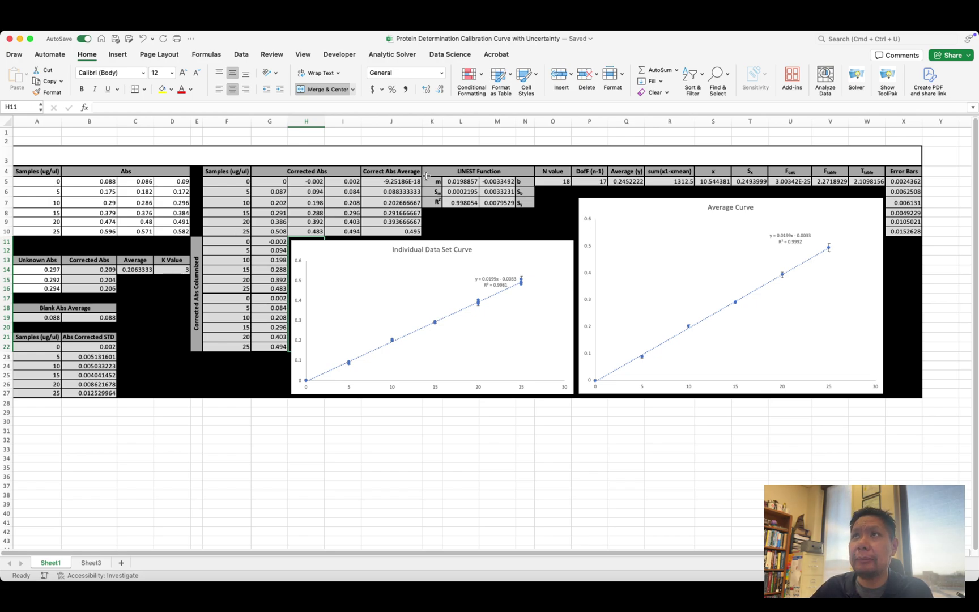
Examine the AVERAGE formulas in the Correct Abs Average cells J5 through J8 and the replicate ranges they use
click(395, 181)
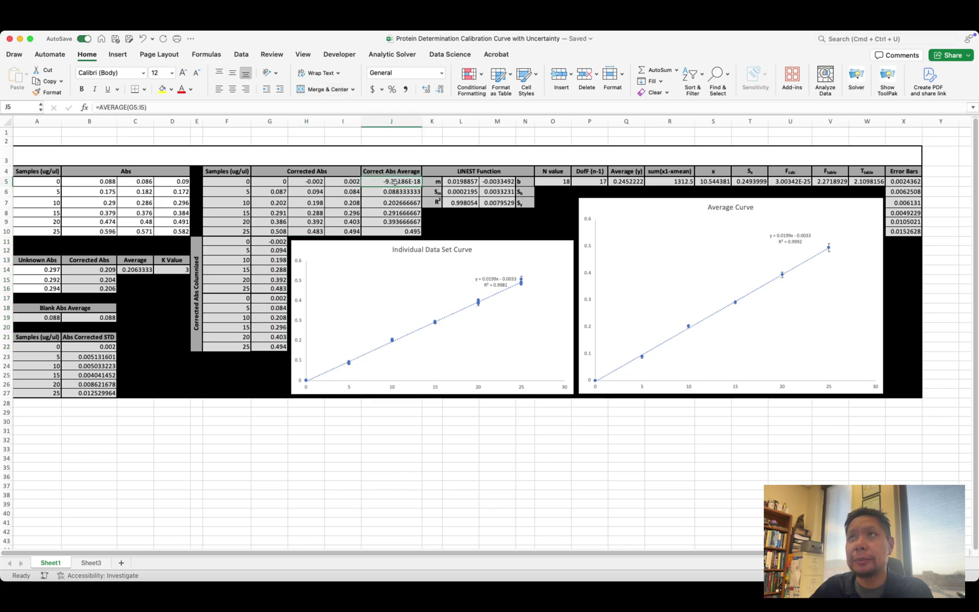
double_click(395, 181)
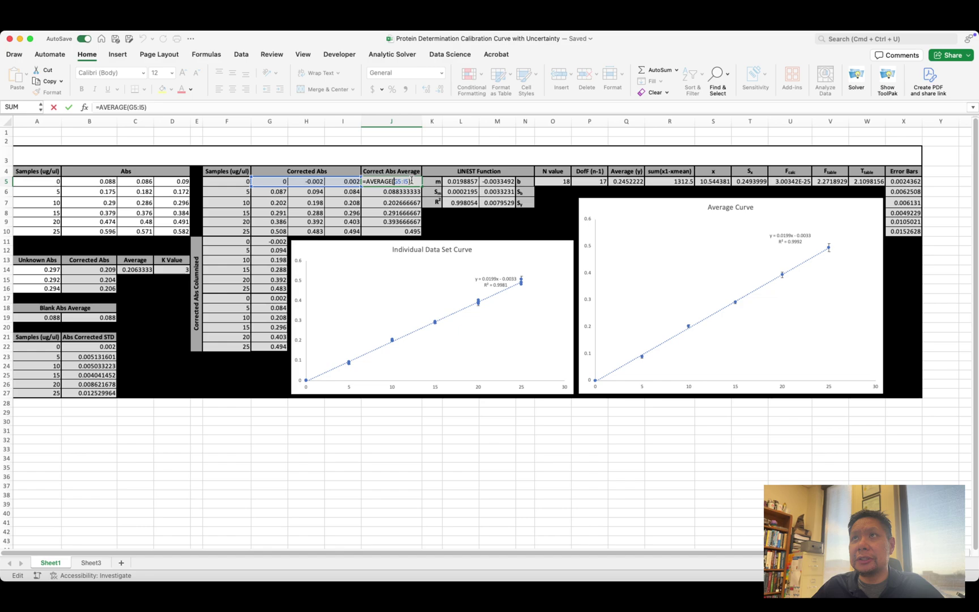
key(Return)
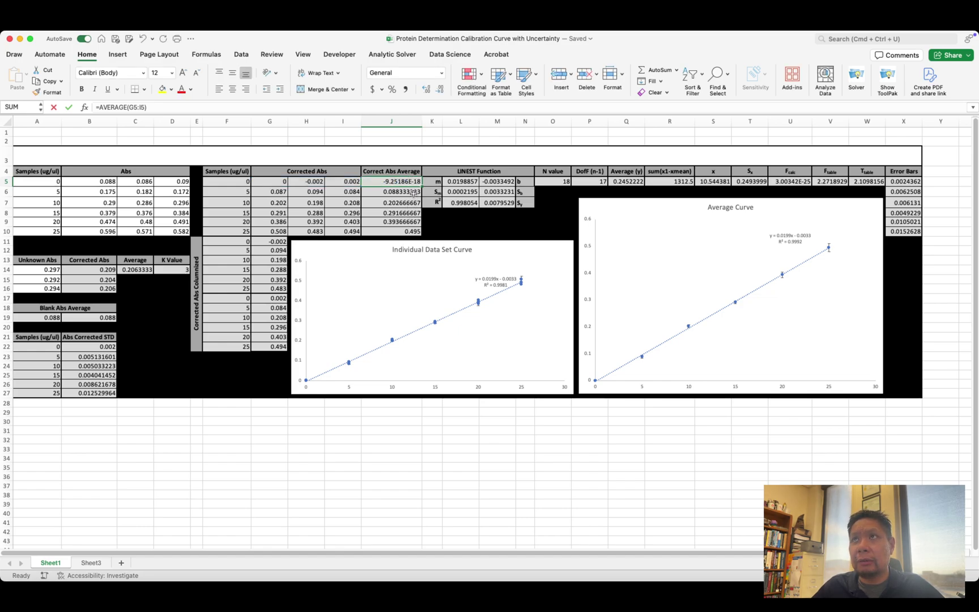
key(F2)
key(Return)
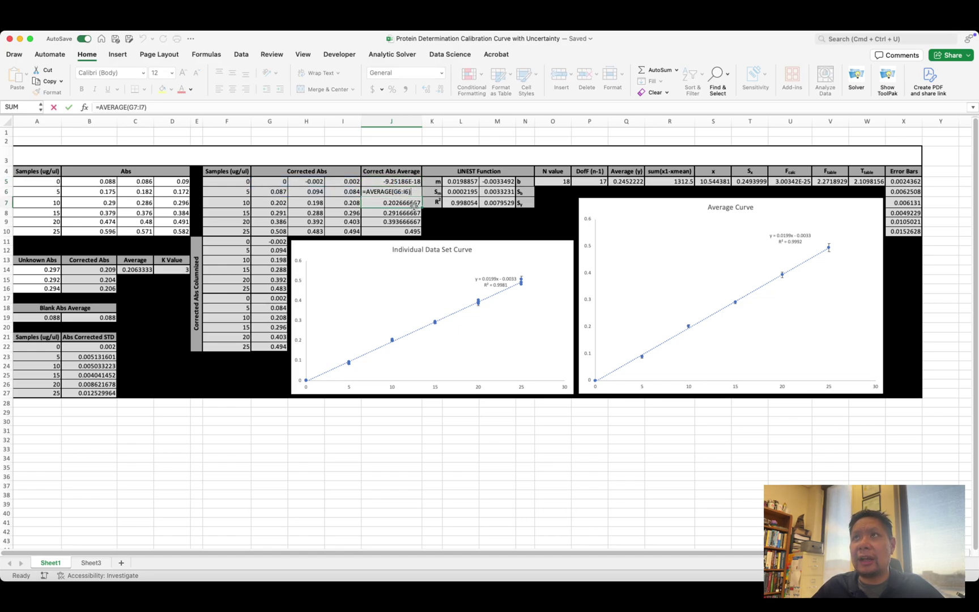
key(F2)
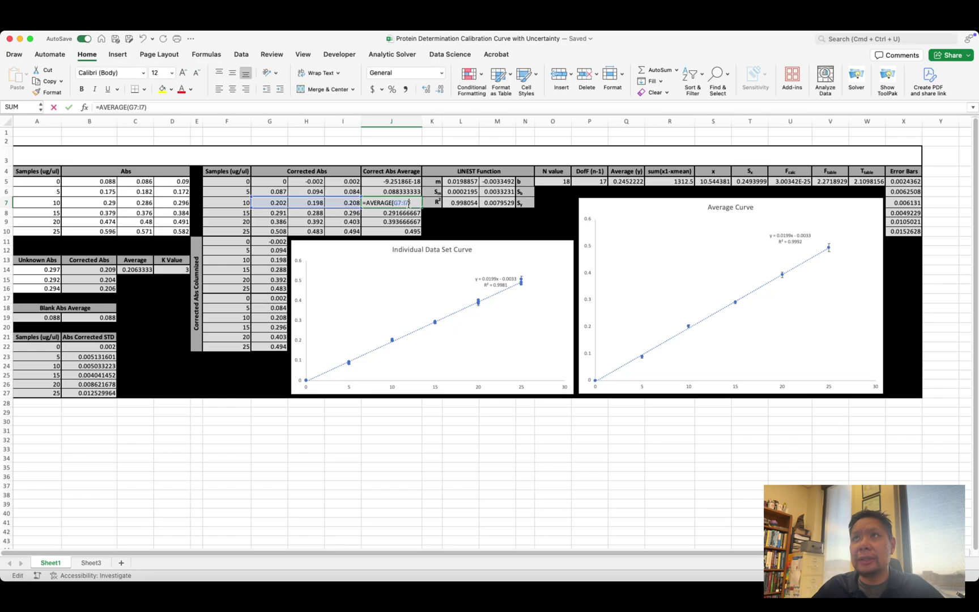
key(Return)
key(F2)
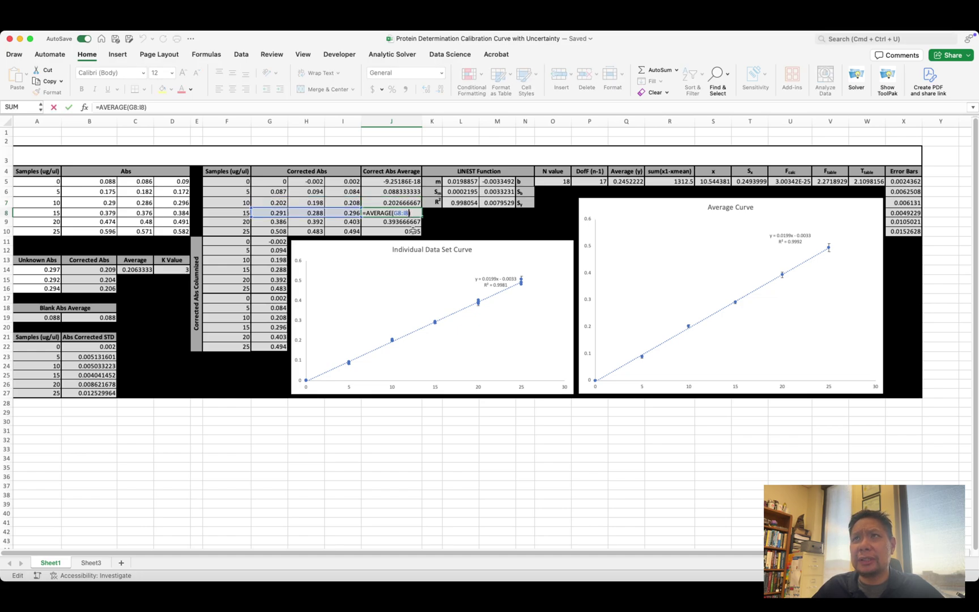
key(Escape)
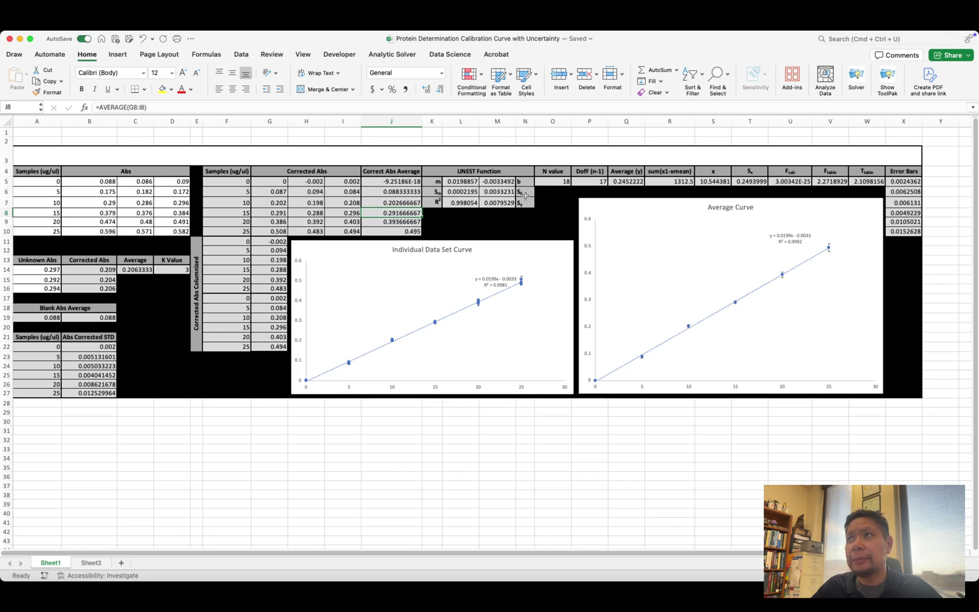
Examine the LINEST array formula in L5 and the labels of its outputs in K5:K7 and N5:N7
double_click(455, 181)
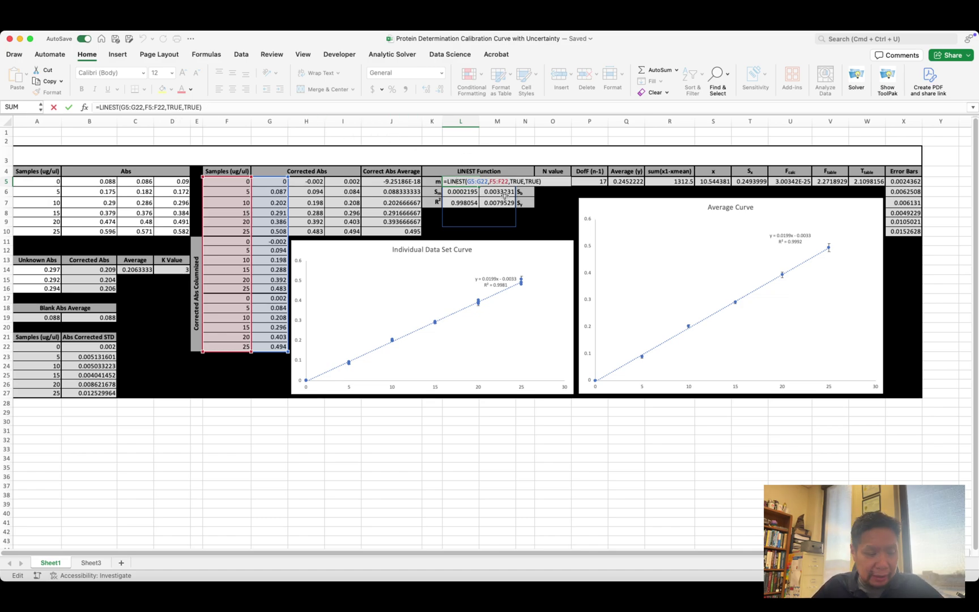
key(ctrl+shift+Return)
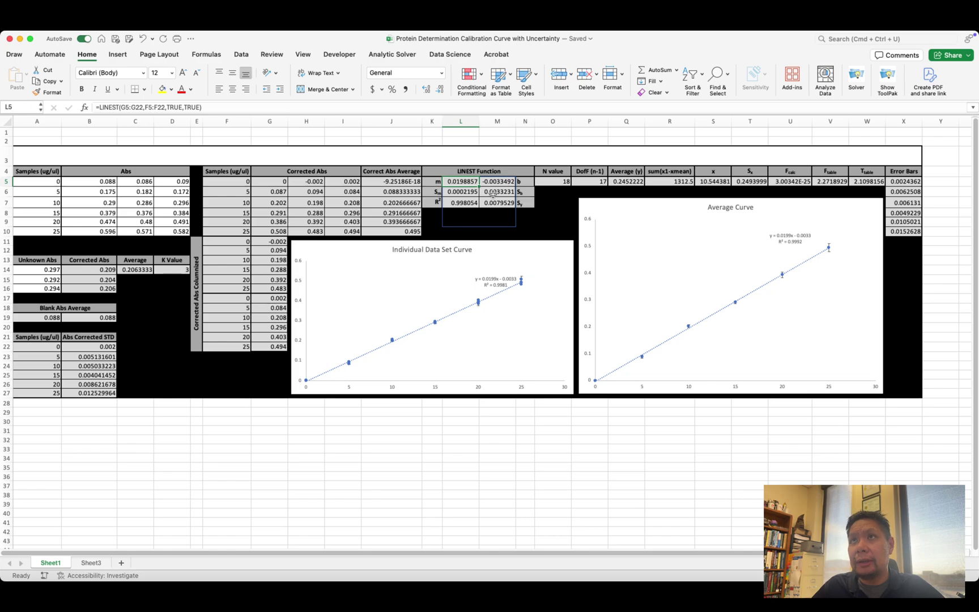
click(431, 181)
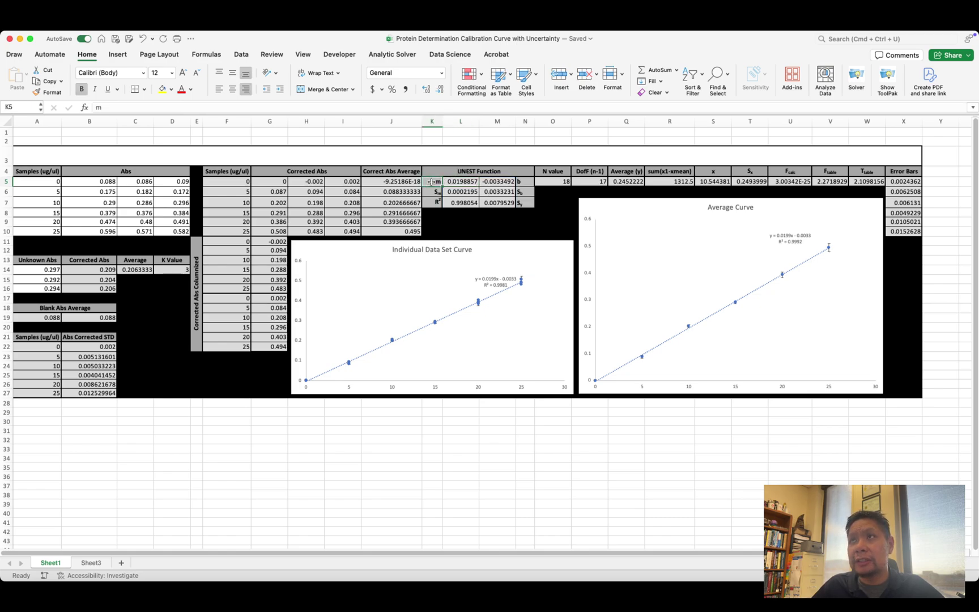
click(432, 191)
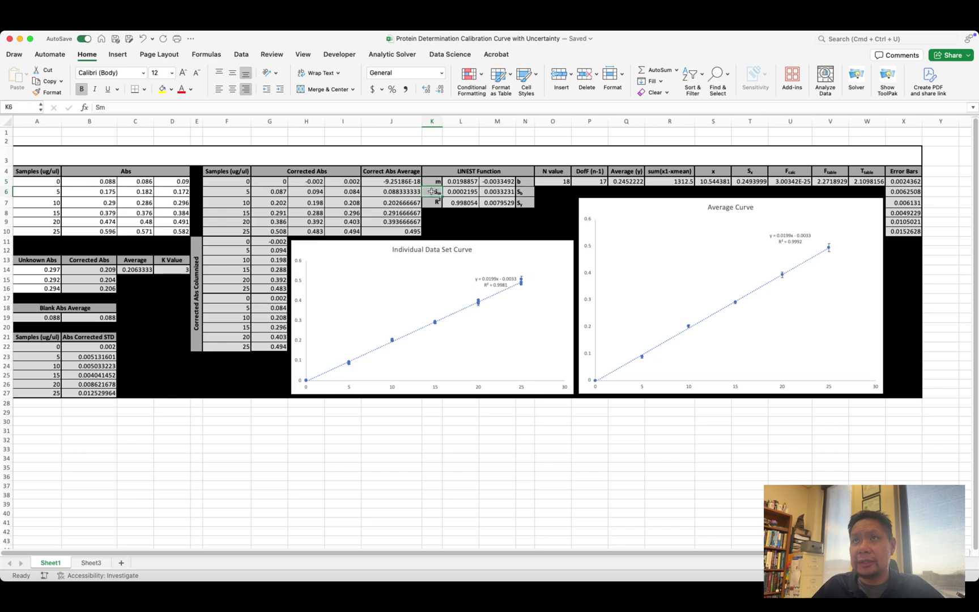
click(431, 202)
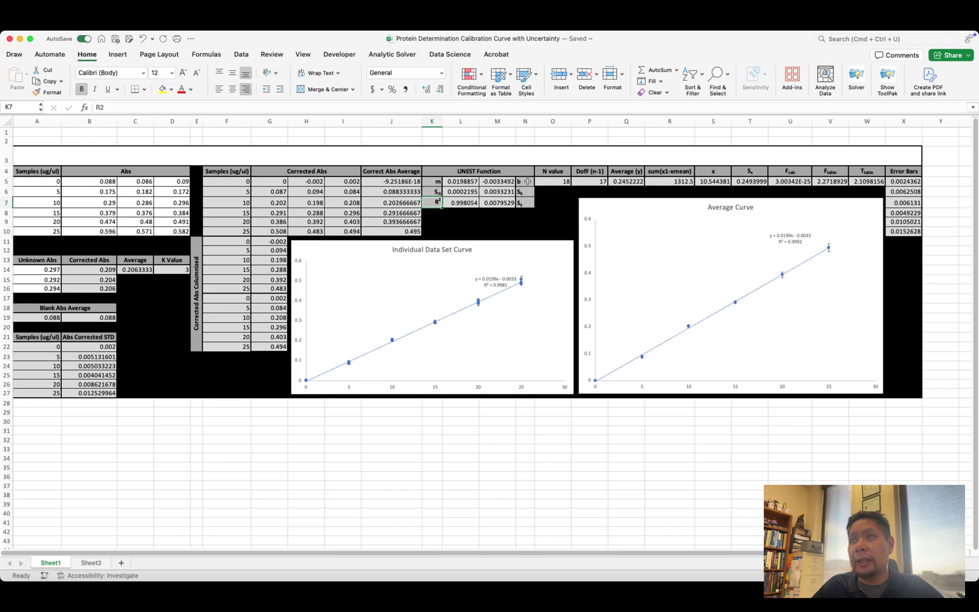
click(527, 181)
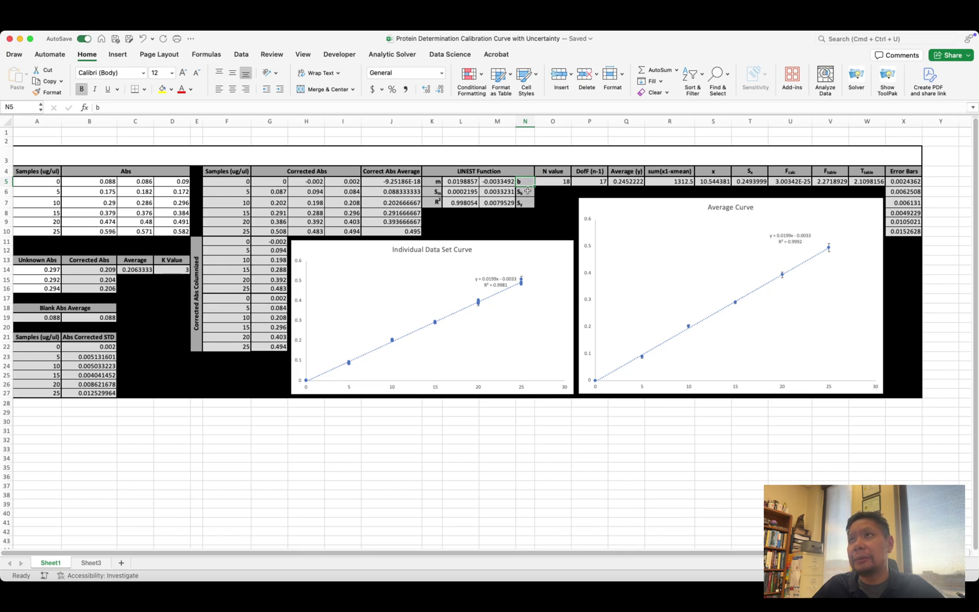
click(528, 191)
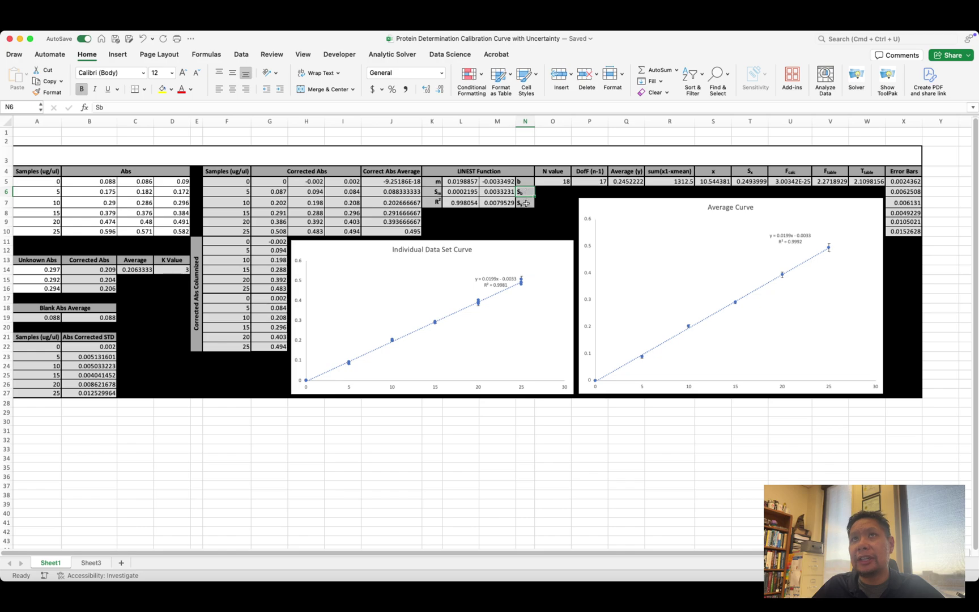
click(529, 203)
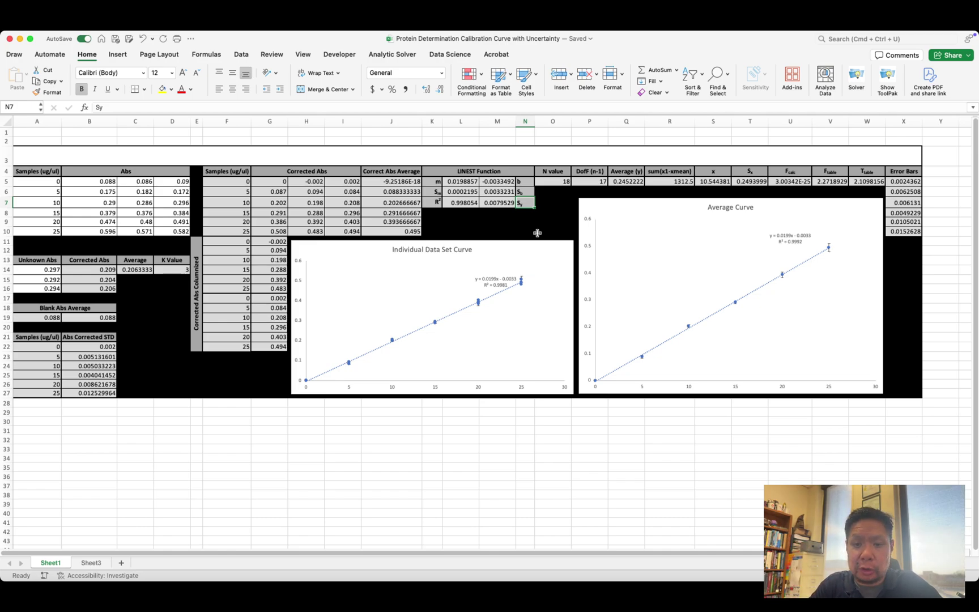
Examine the COUNT formula in the N value cell O5 and the degrees-of-freedom formula in P5
click(563, 180)
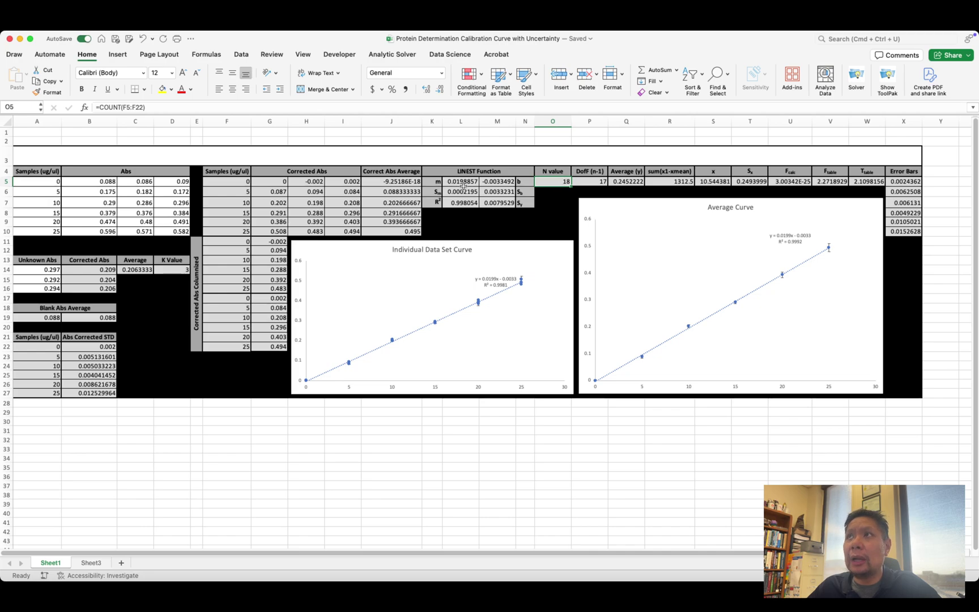
double_click(544, 182)
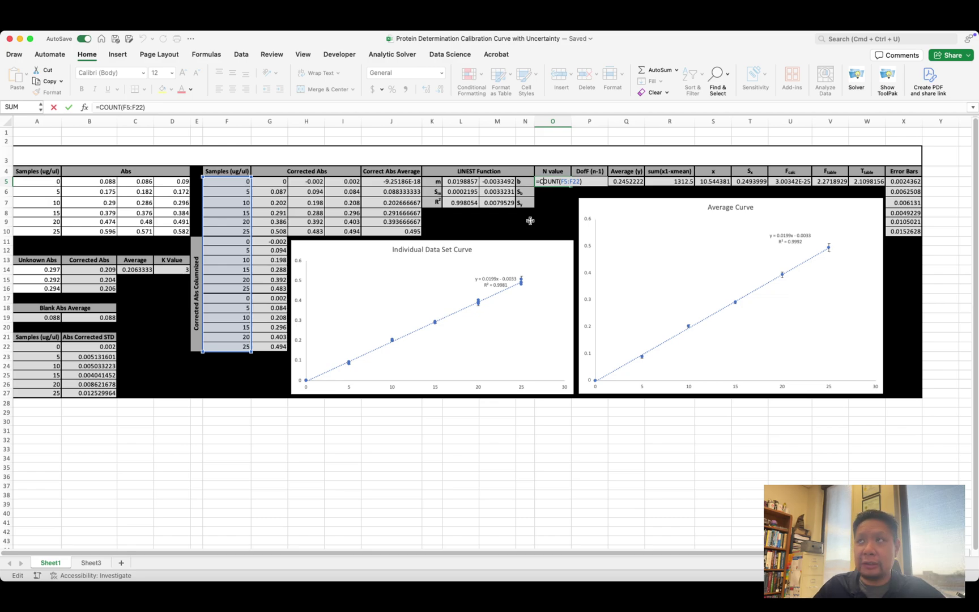
key(Return)
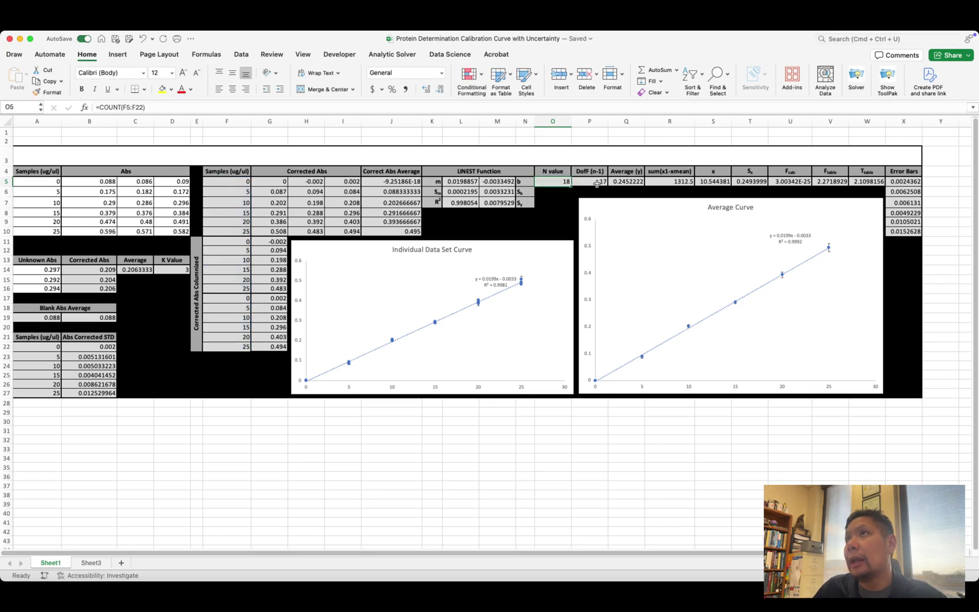
click(597, 183)
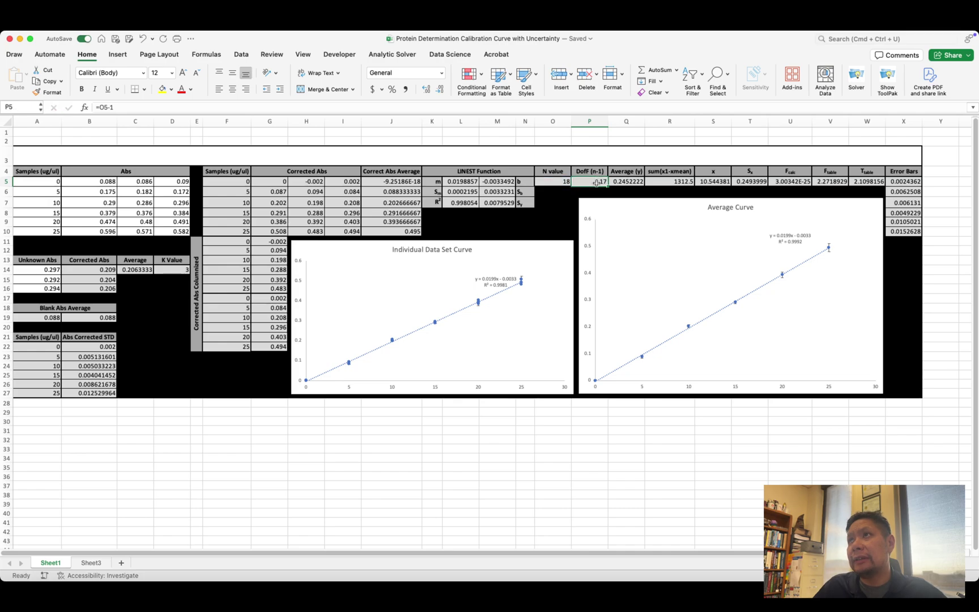
double_click(596, 183)
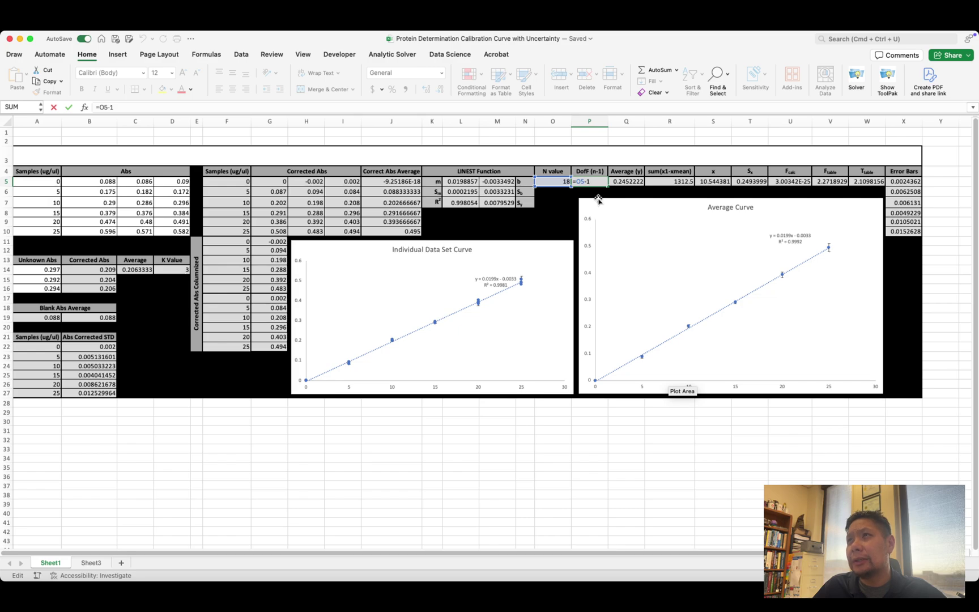
key(Escape)
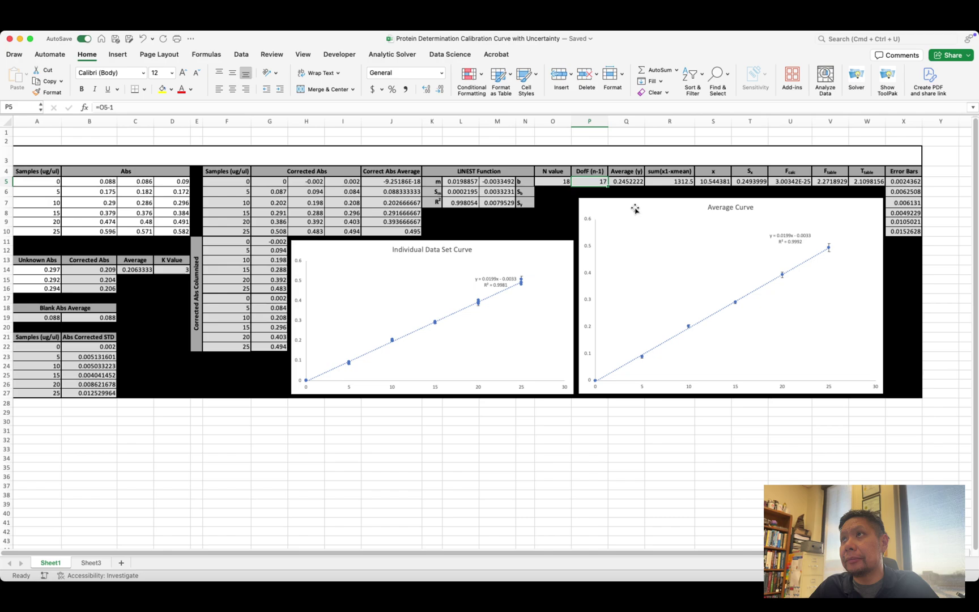
Examine the AVERAGE formula in Q5 and the DEVSQ formula in R5, including the columnized ranges they reference
click(635, 182)
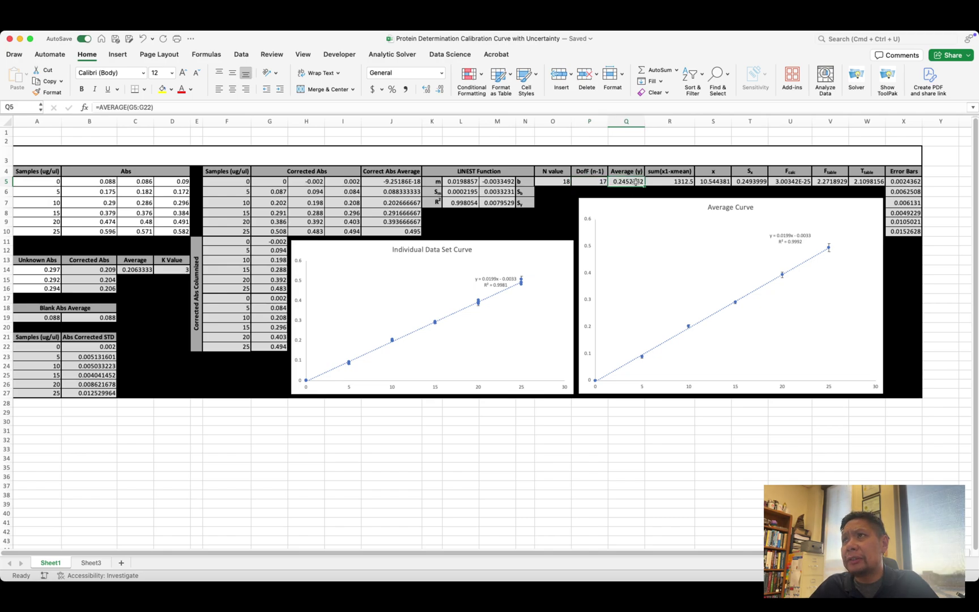
double_click(636, 181)
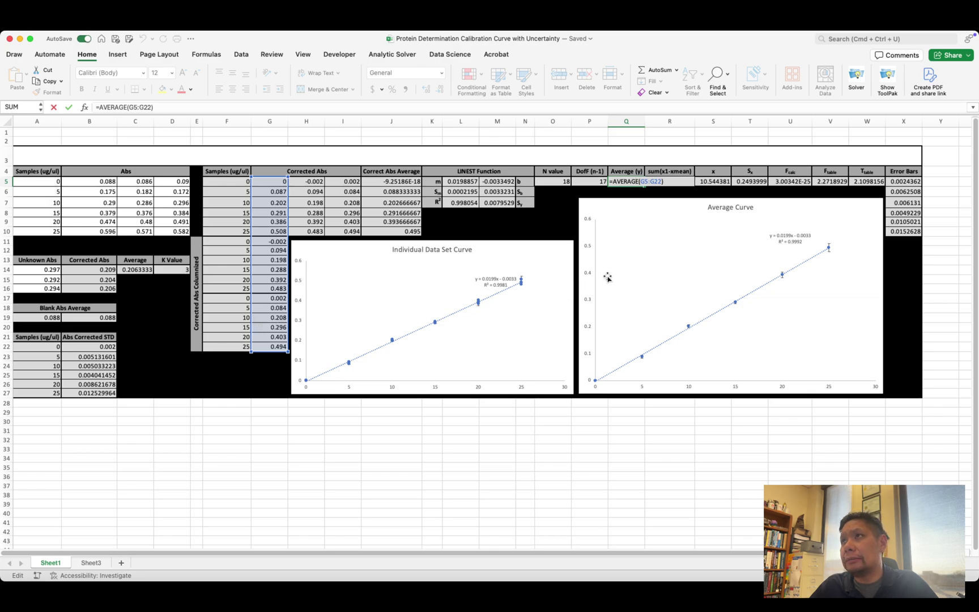
key(Return)
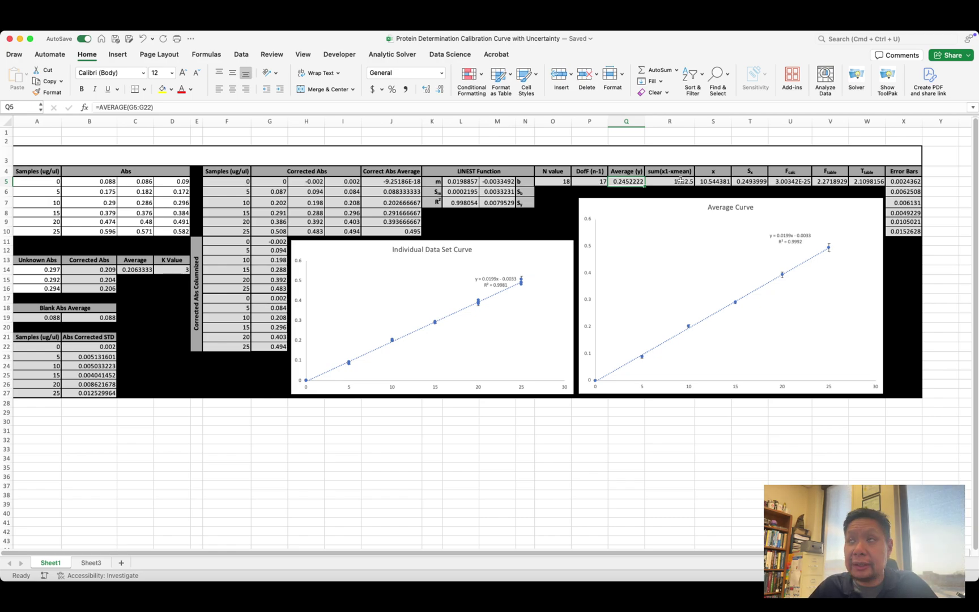
double_click(680, 181)
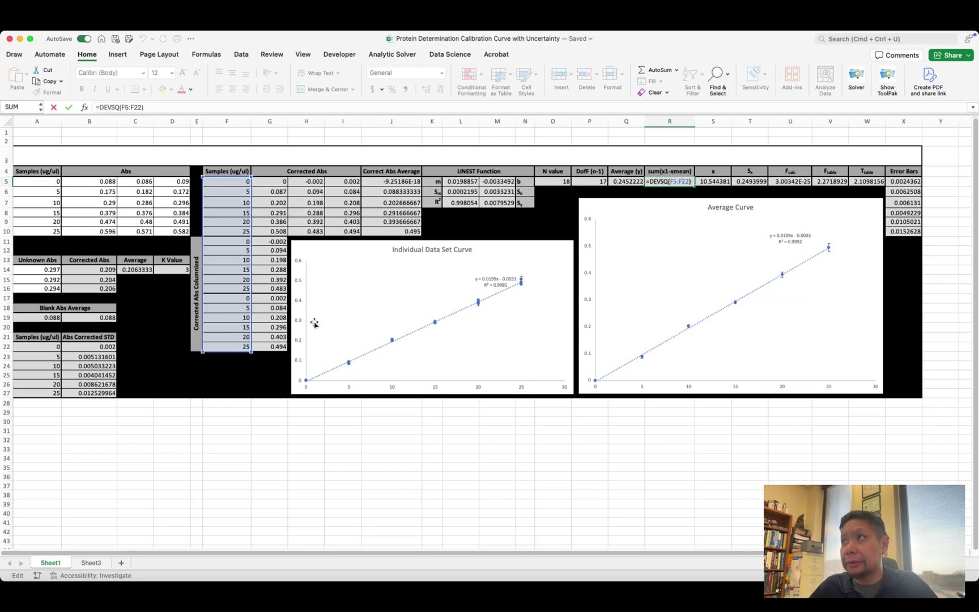
key(Return)
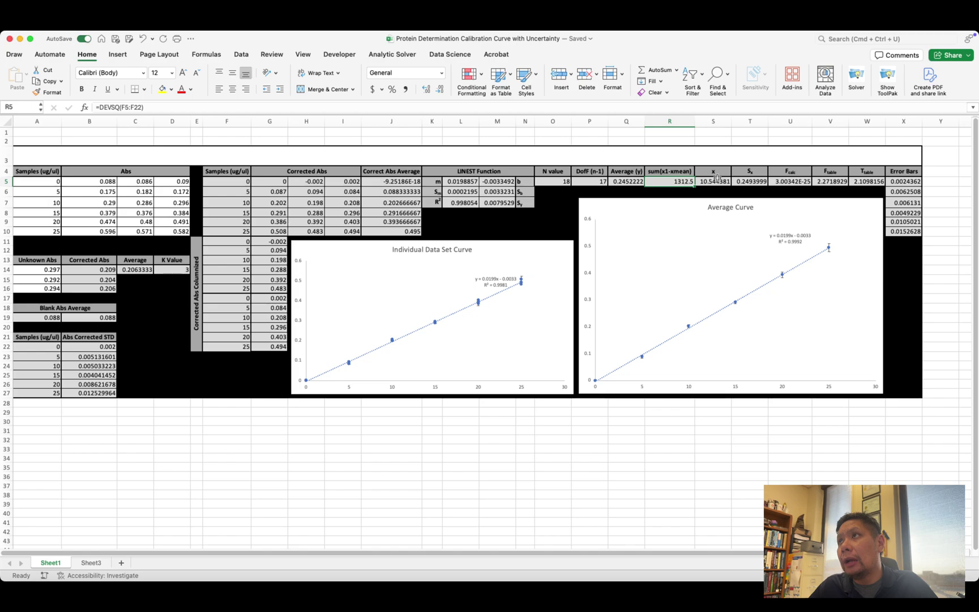
Inspect the x formula in S5 and trace its references to the unknown's average absorbance, intercept and slope
click(715, 181)
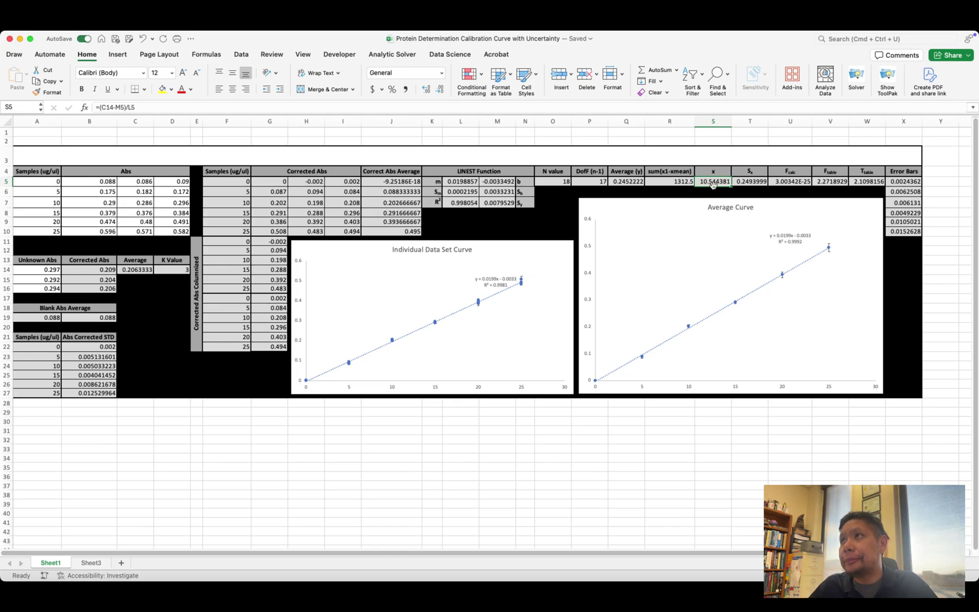
double_click(712, 182)
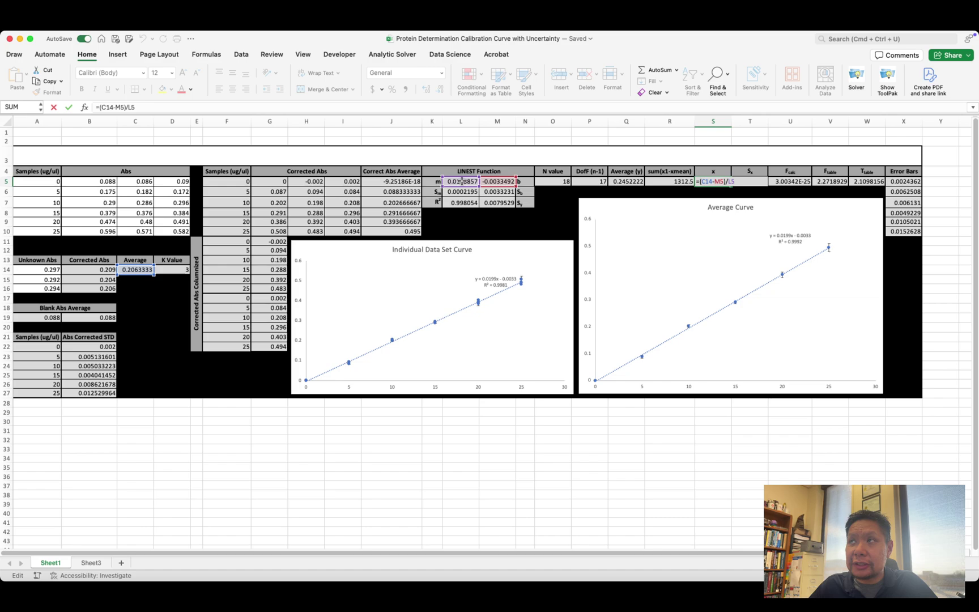
key(Return)
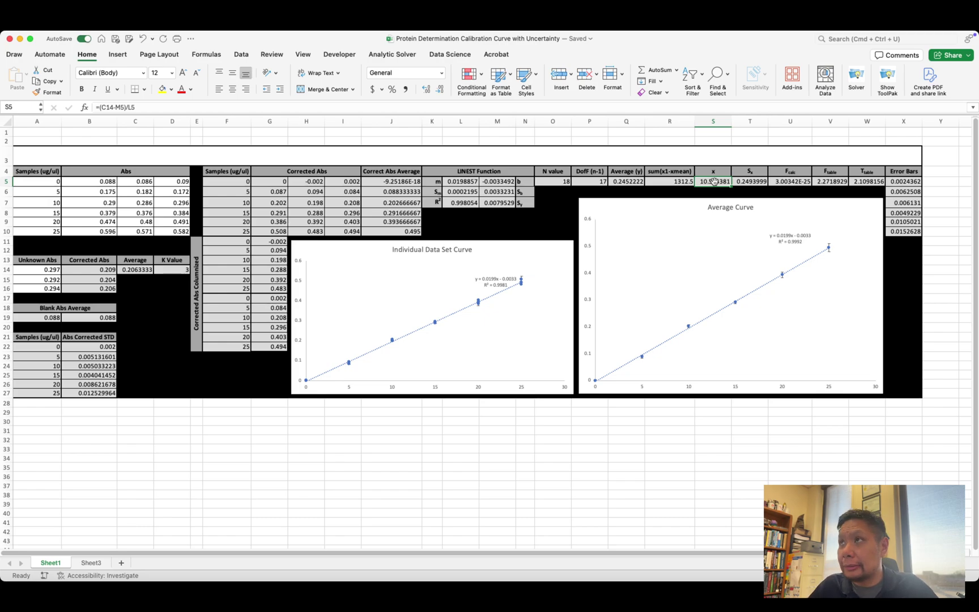
Examine the Sx uncertainty formula in T5 and the cells it references, enlarging the sheet to read it
click(755, 181)
double_click(754, 181)
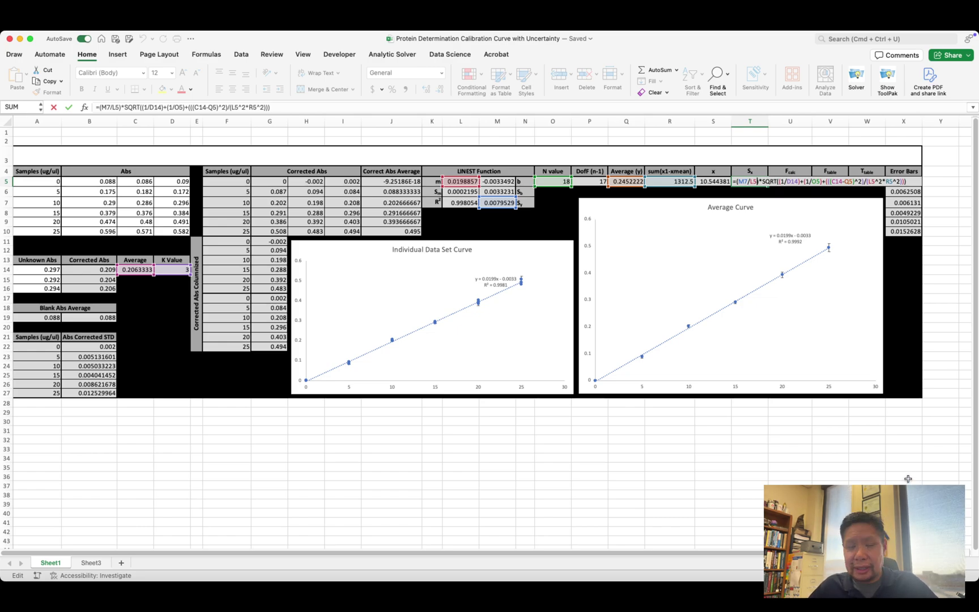
key(ctrl+Return)
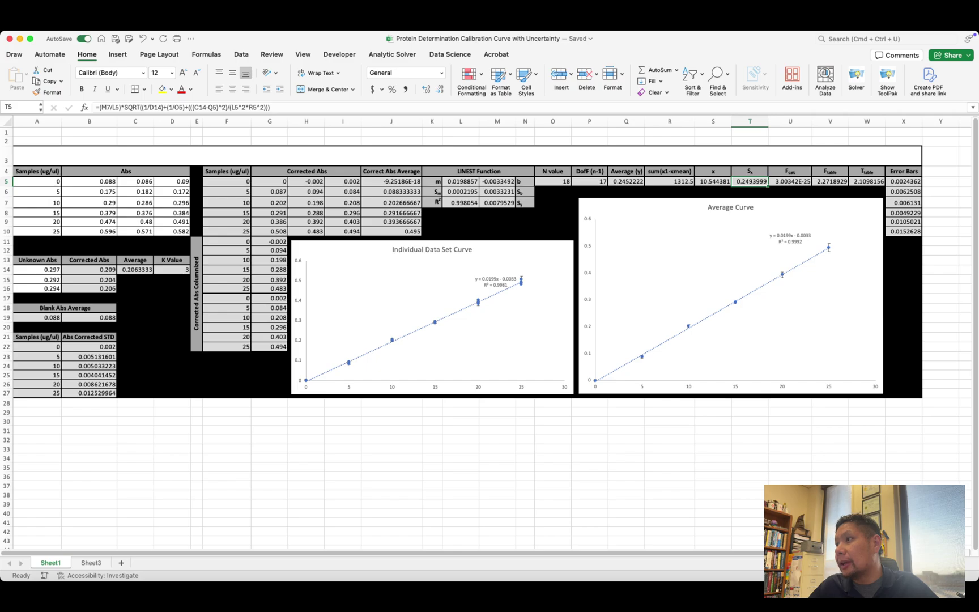
scroll(566, 255, up, 10)
scroll(566, 255, right, 10)
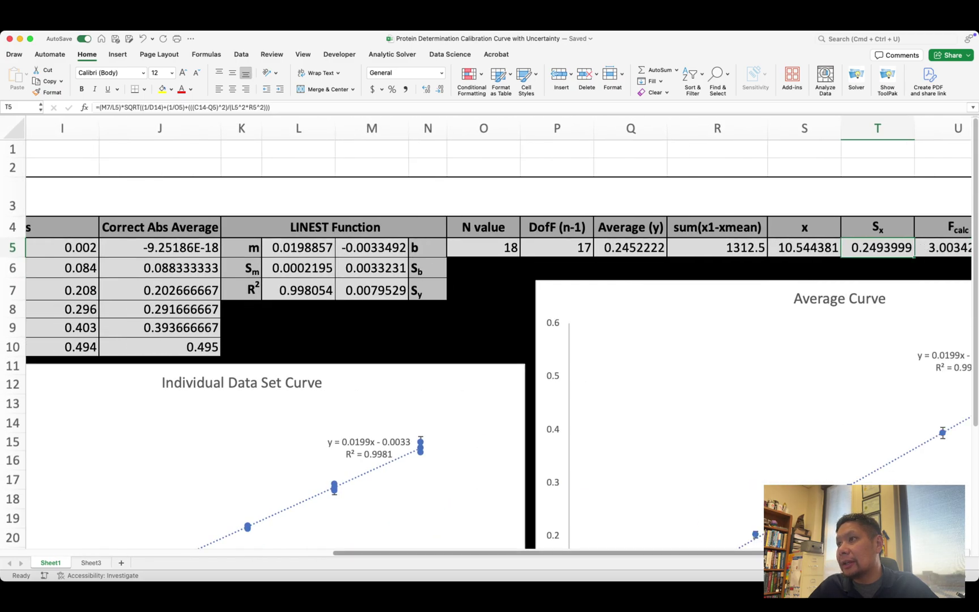
scroll(785, 406, right, 10)
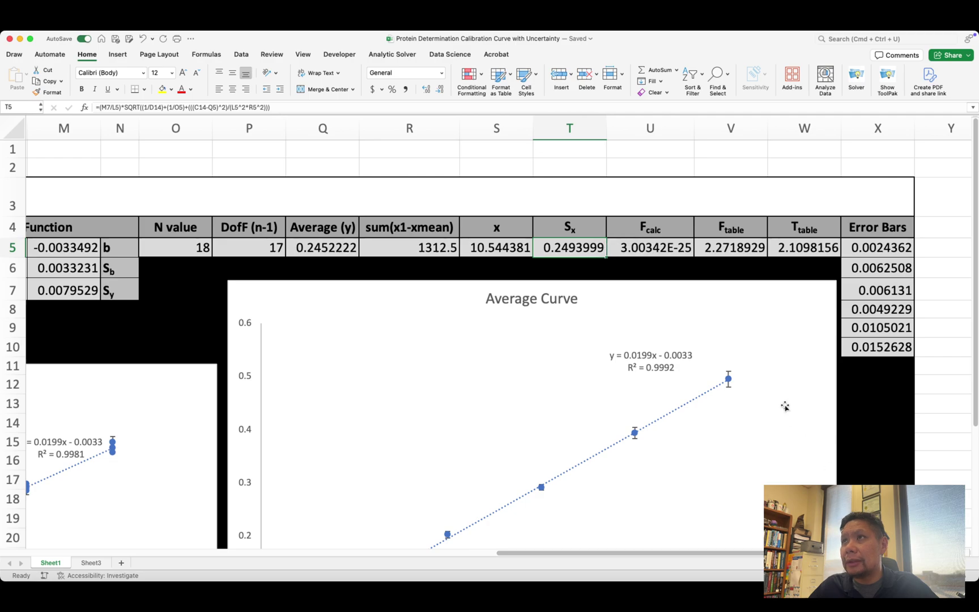
double_click(578, 249)
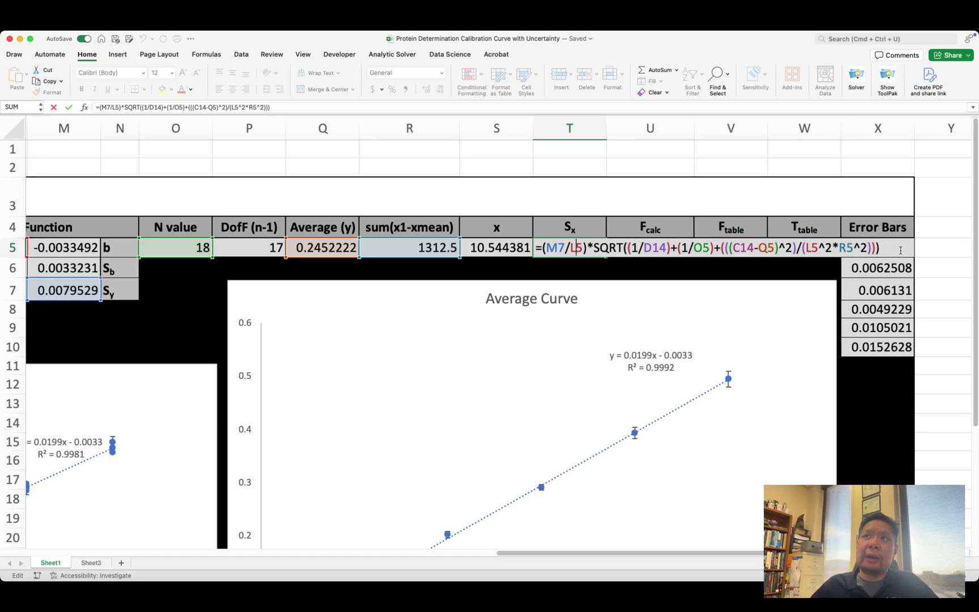
key(Return)
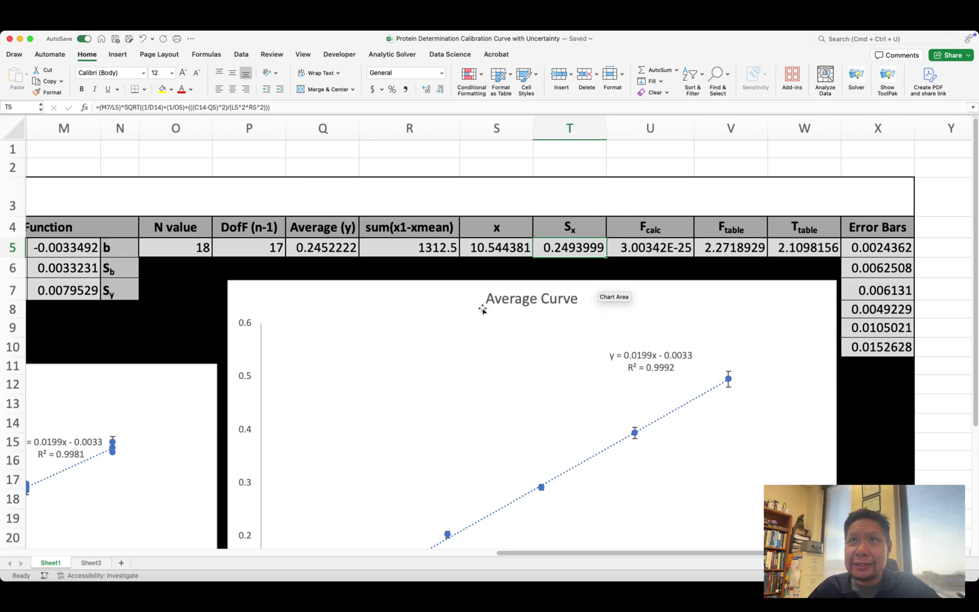
Examine the FTEST formula in the Fcalc cell U5 and its two array arguments
scroll(479, 308, left, 2)
scroll(479, 309, left, 3)
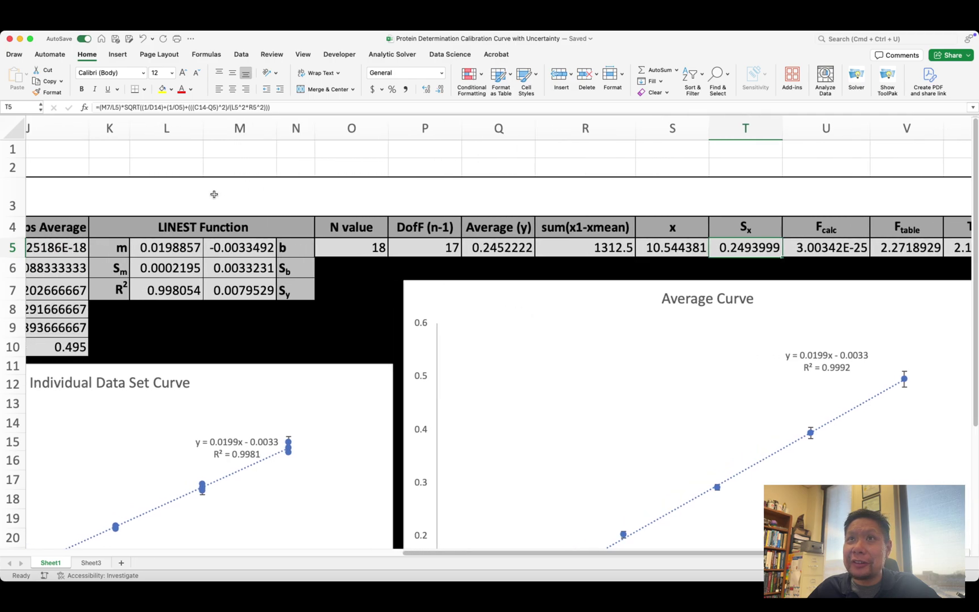
scroll(847, 345, left, 1)
scroll(846, 345, right, 3)
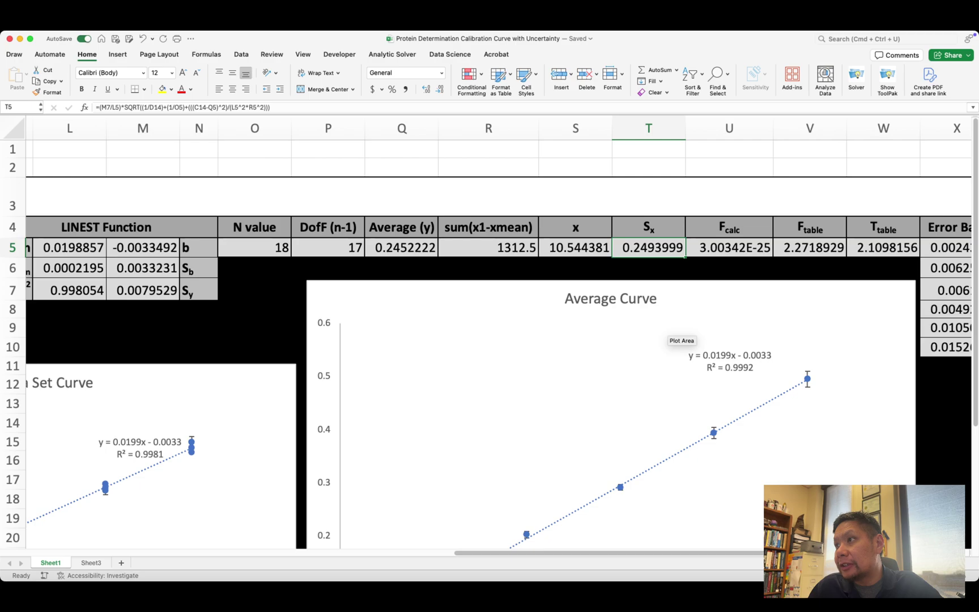
scroll(677, 334, right, 3)
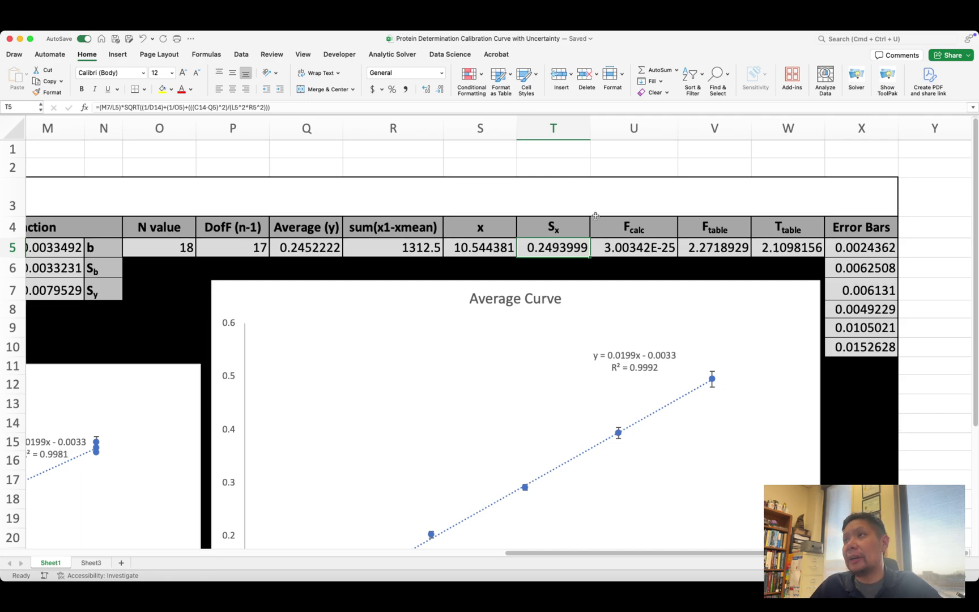
scroll(634, 237, down, 1)
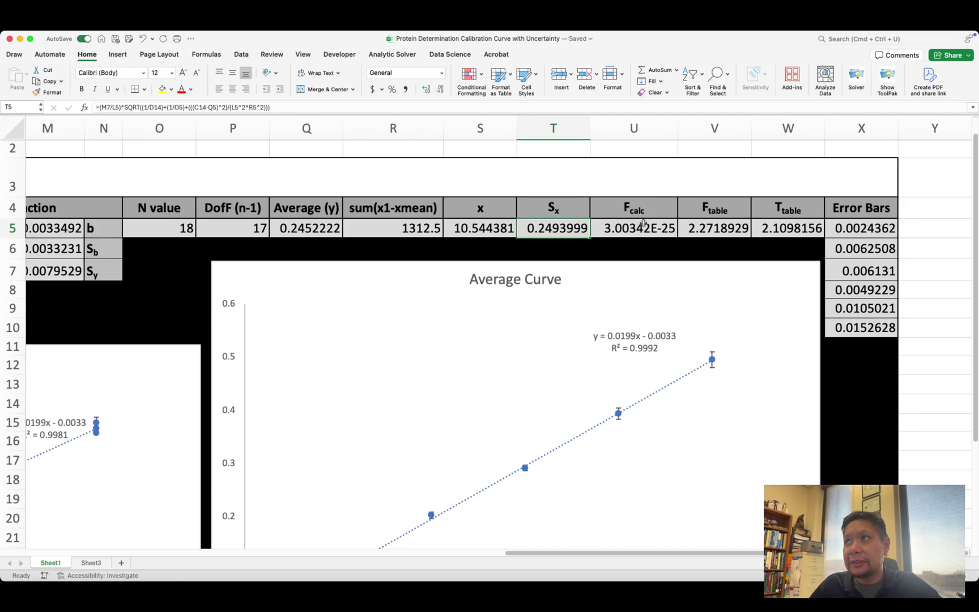
double_click(607, 228)
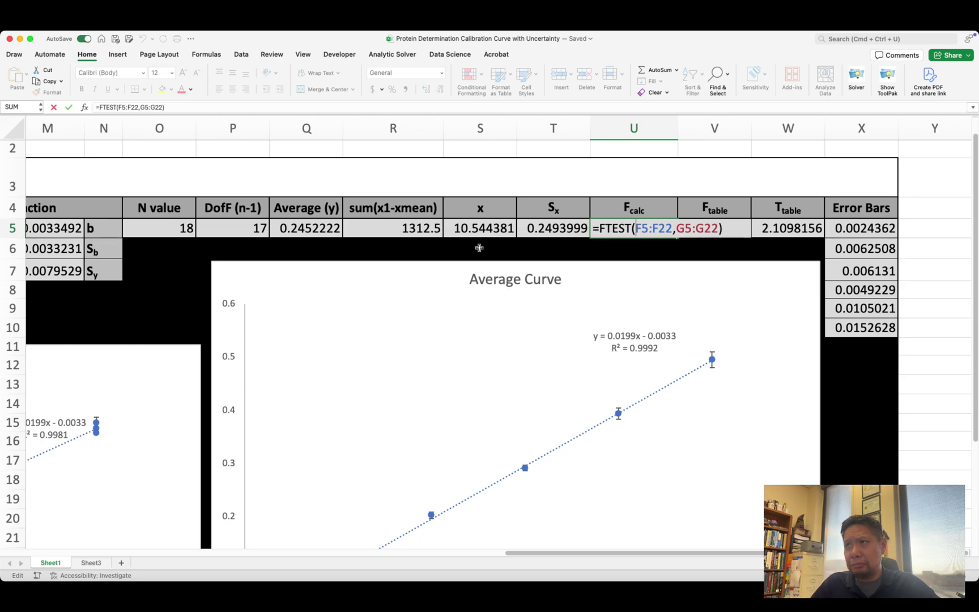
scroll(424, 249, left, 4)
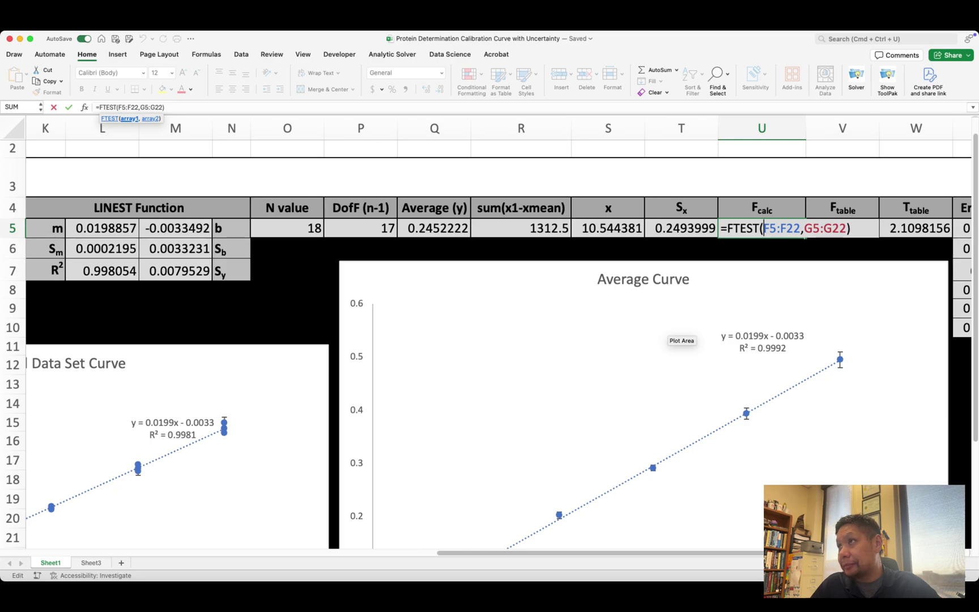
key(Return)
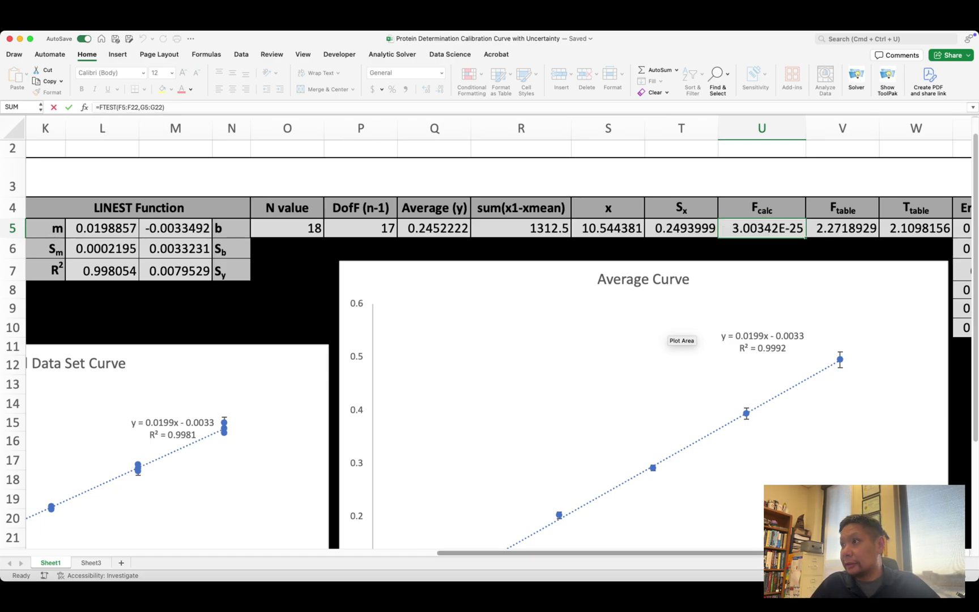
Check which sample concentration and corrected absorbance columns the FTEST formula in U5 compares
scroll(680, 335, down, 5)
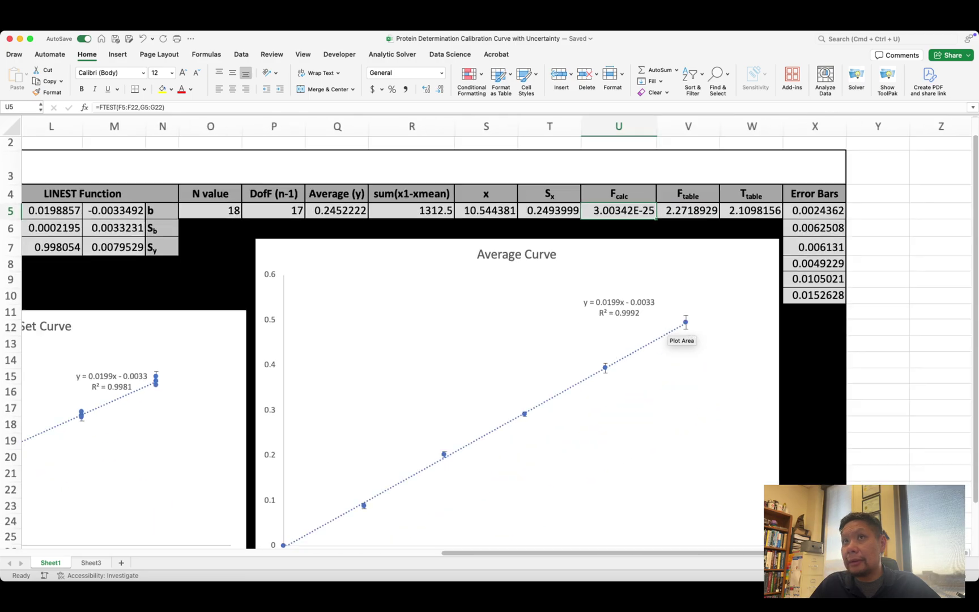
scroll(594, 398, left, 5)
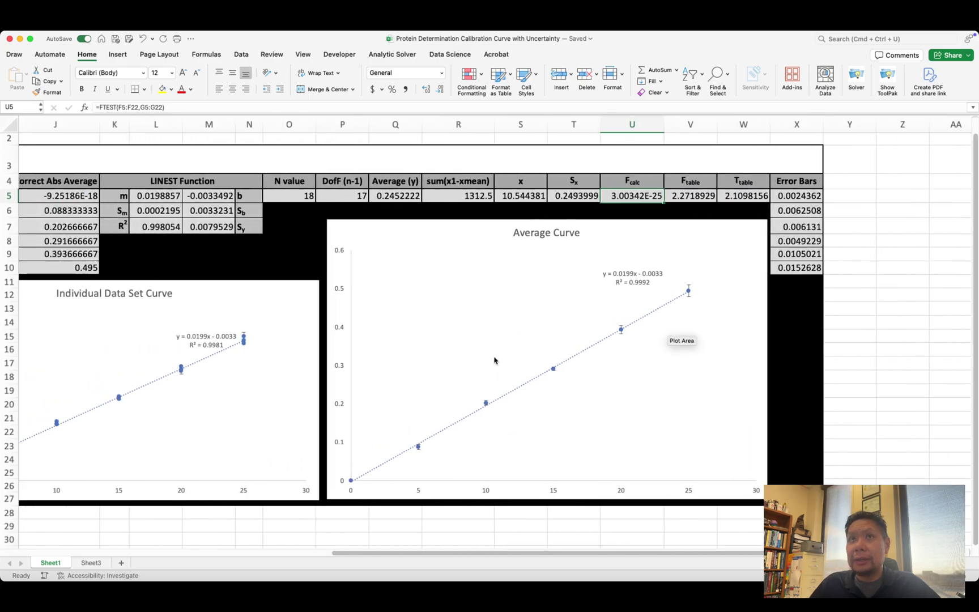
scroll(494, 359, left, 5)
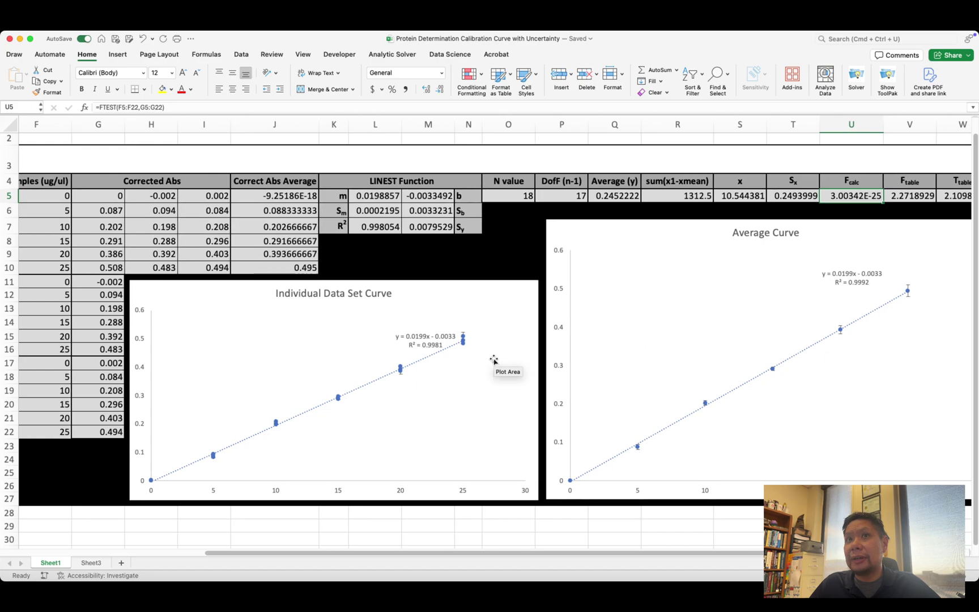
scroll(494, 360, left, 2)
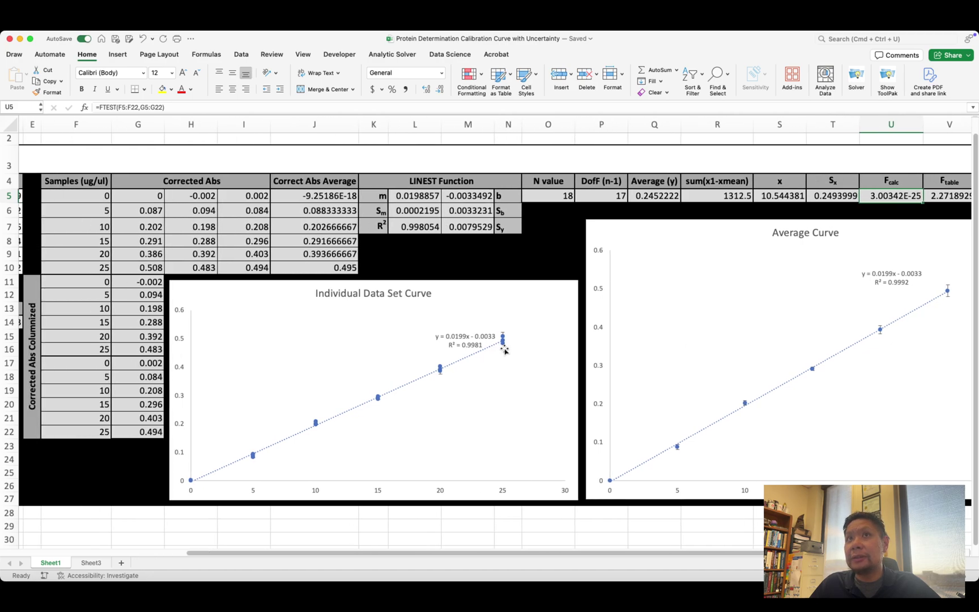
double_click(887, 197)
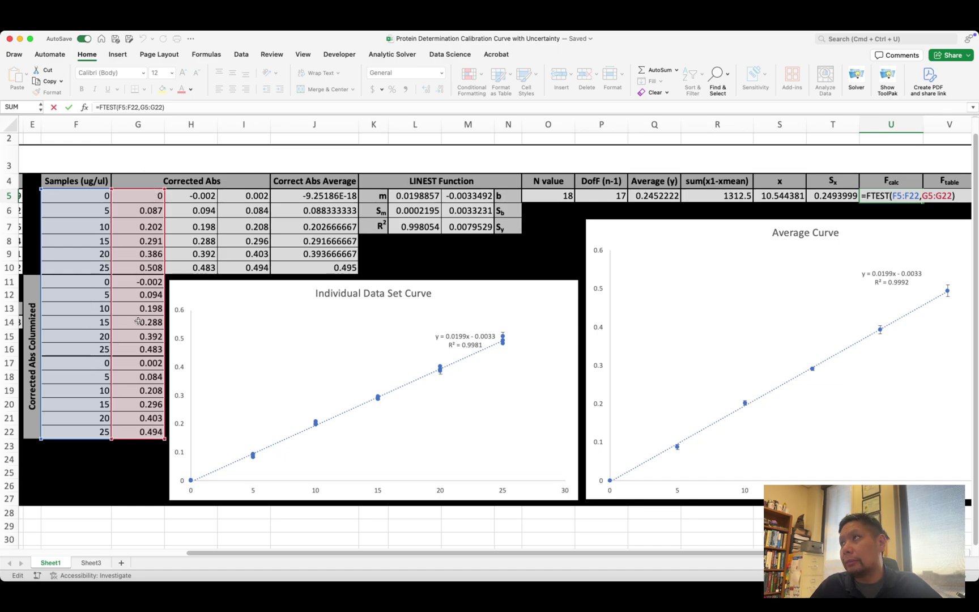
key(Return)
scroll(842, 207, left, 2)
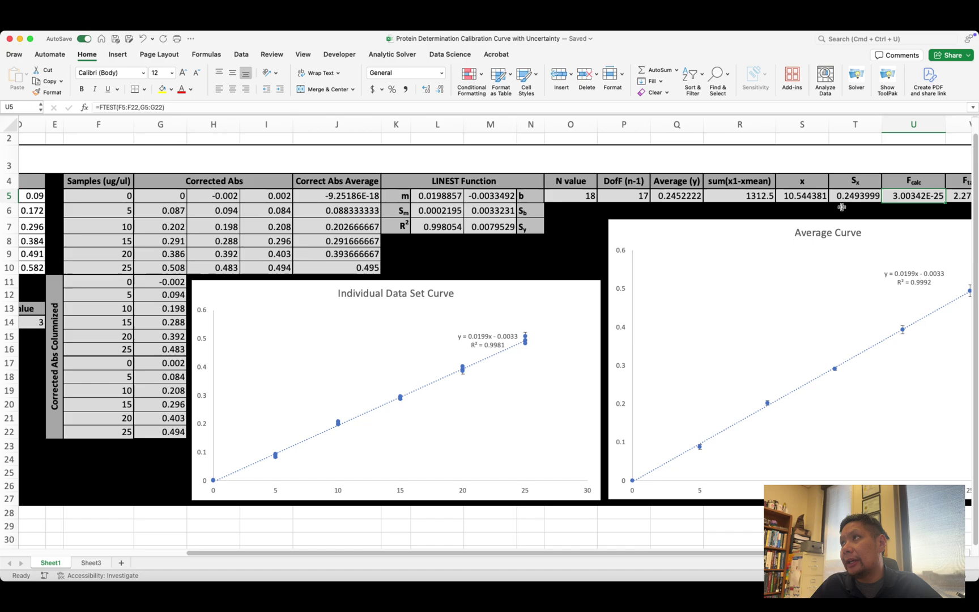
Examine the FINV formula in the Ftable cell V5, highlighting its 0.05 probability argument, and leave it as is
scroll(842, 208, right, 10)
double_click(832, 196)
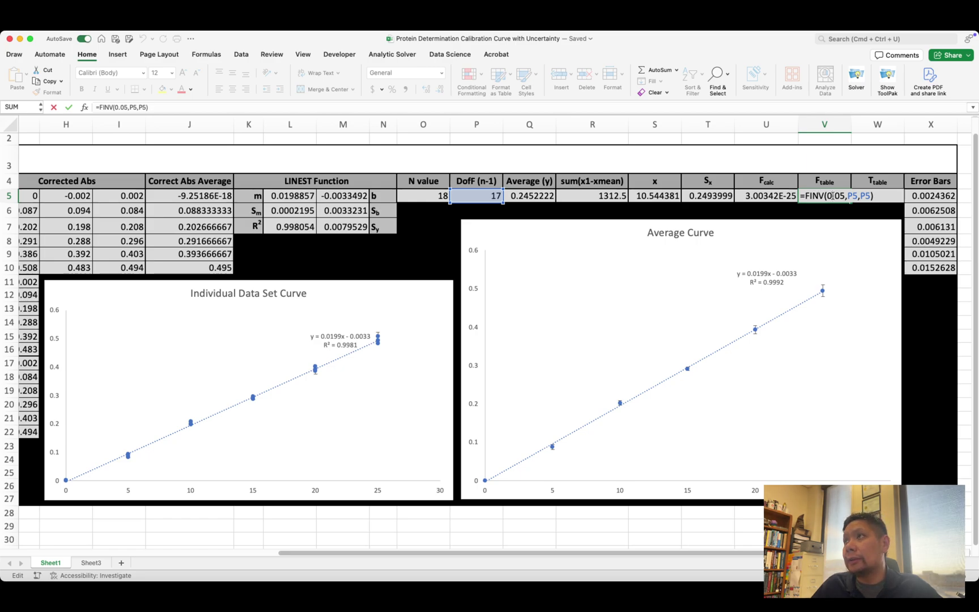
drag(828, 196, 845, 196)
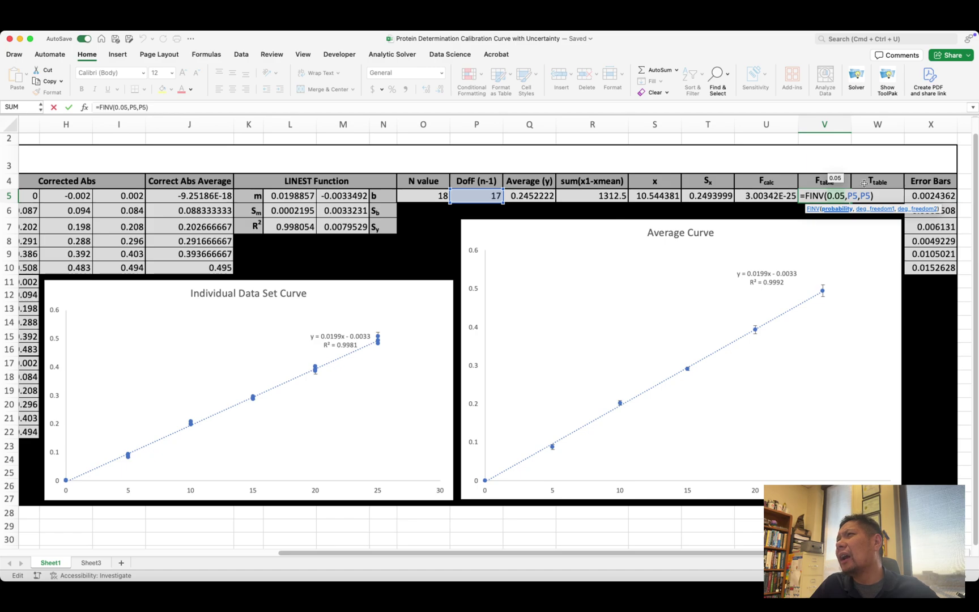
scroll(863, 183, right, 2)
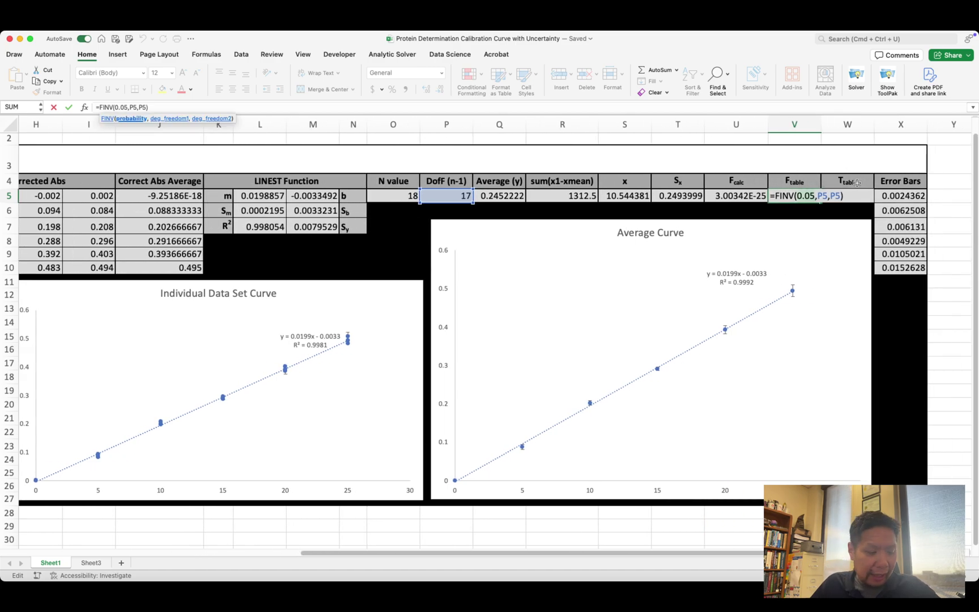
key(Return)
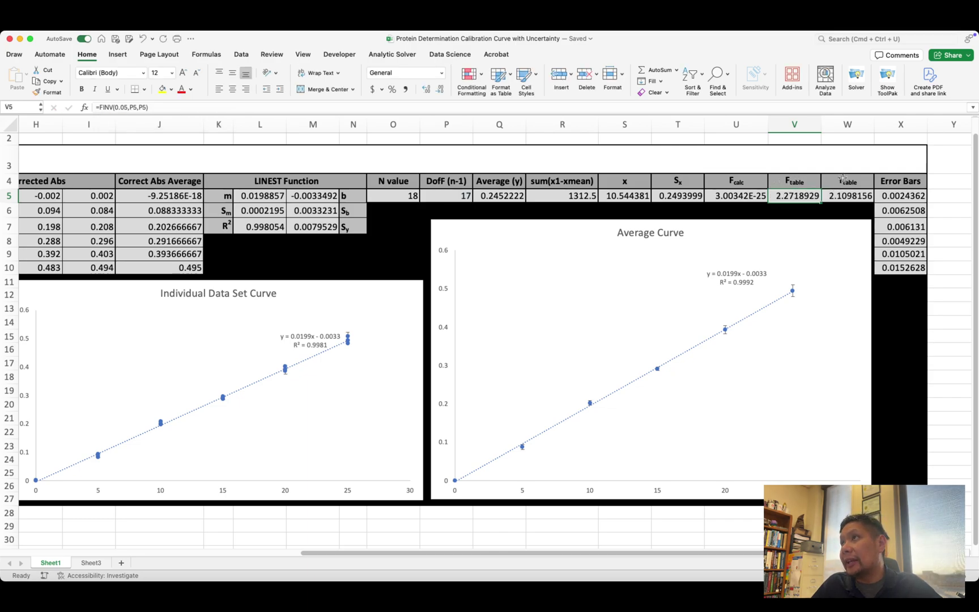
Examine the TINV formula in the Ttable cell W5 and its degrees-of-freedom reference
scroll(838, 203, right, 1)
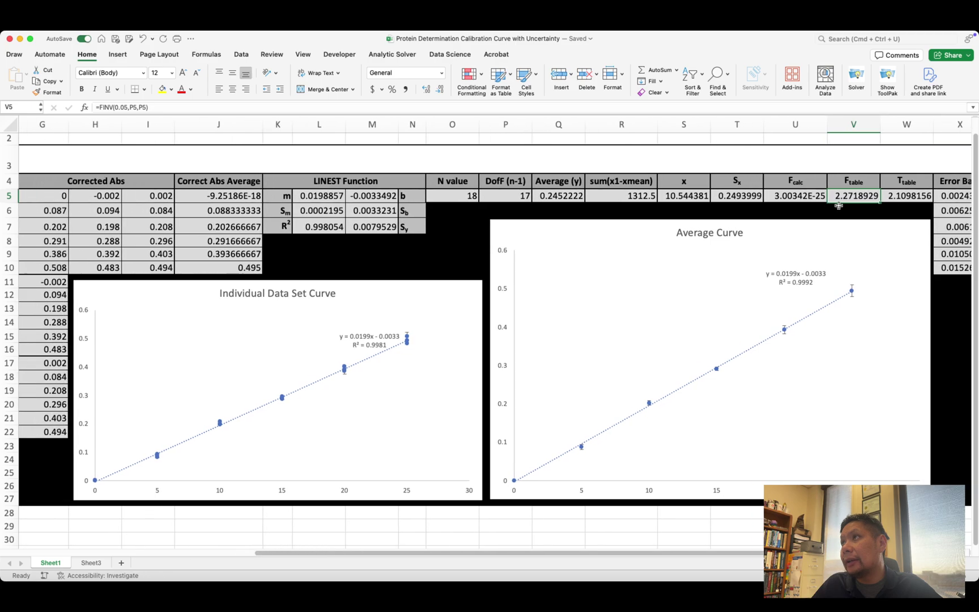
scroll(838, 204, right, 2)
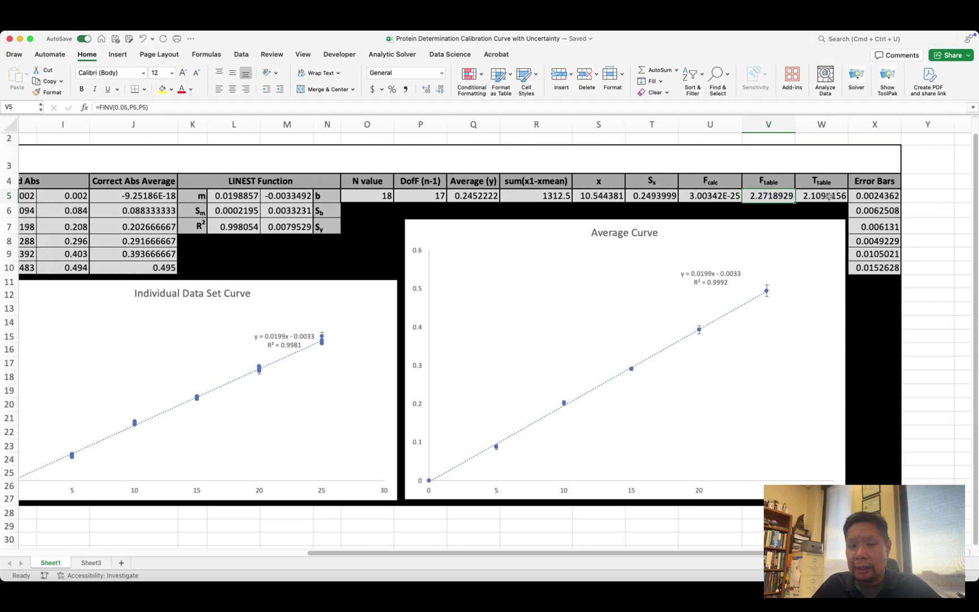
double_click(829, 194)
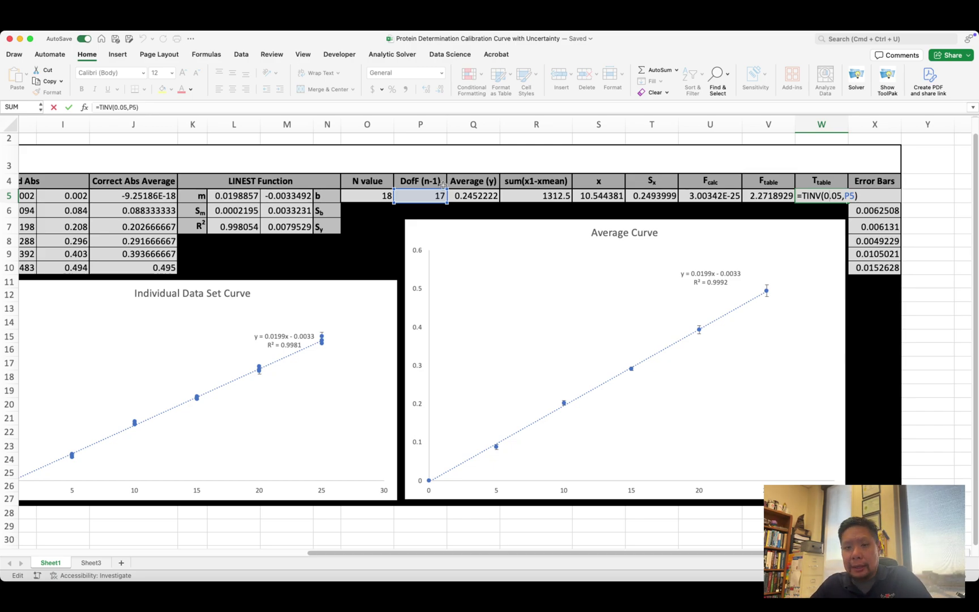
key(Return)
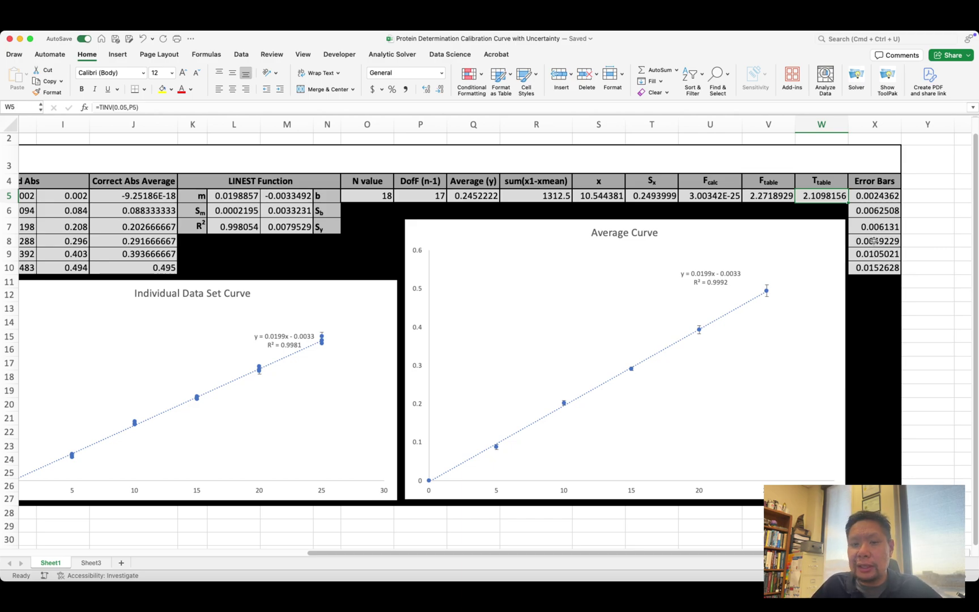
Inspect the Error Bars formula in X5 and trace its references to the corrected STD in B22 and the K value
click(924, 200)
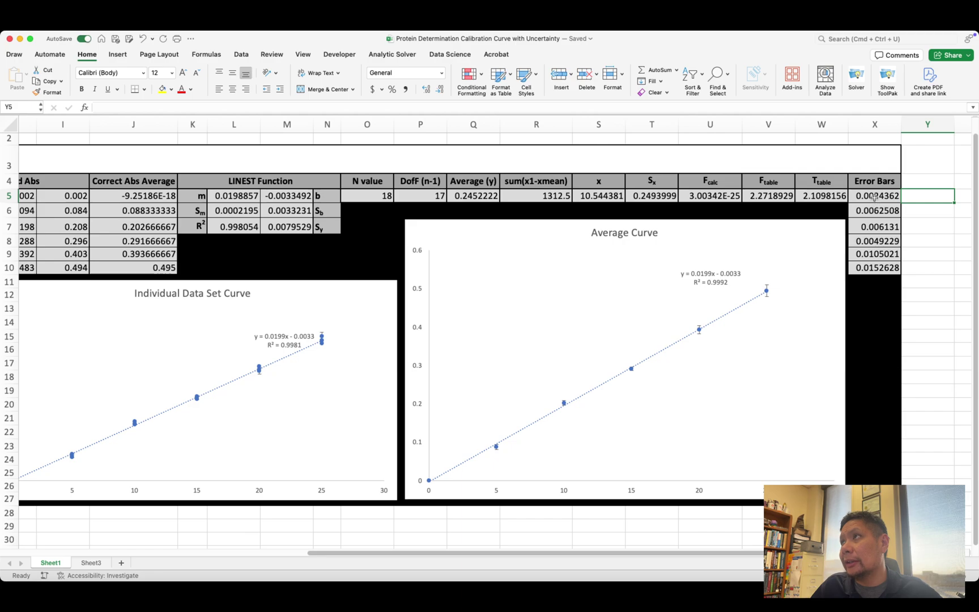
click(924, 227)
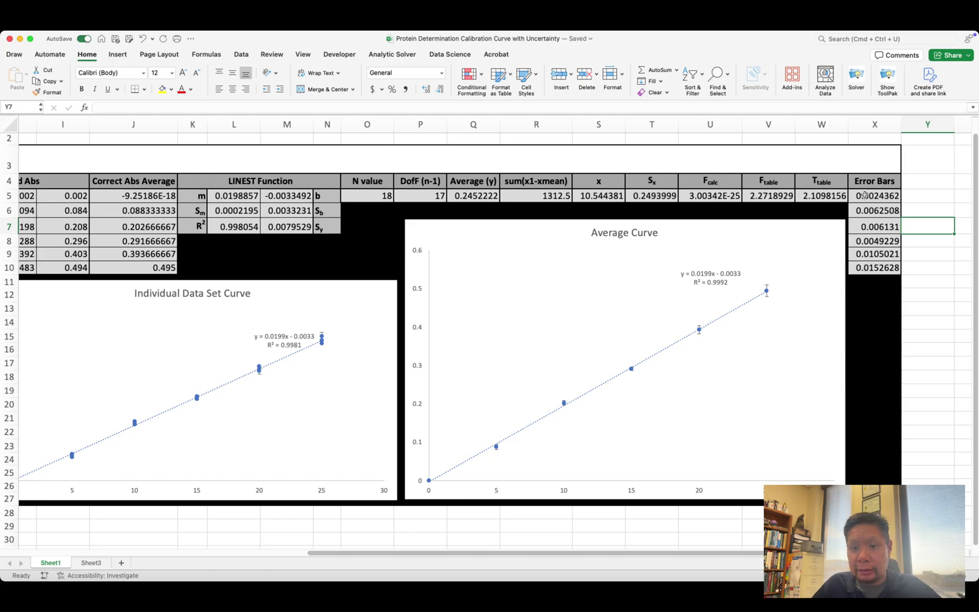
click(916, 196)
double_click(875, 196)
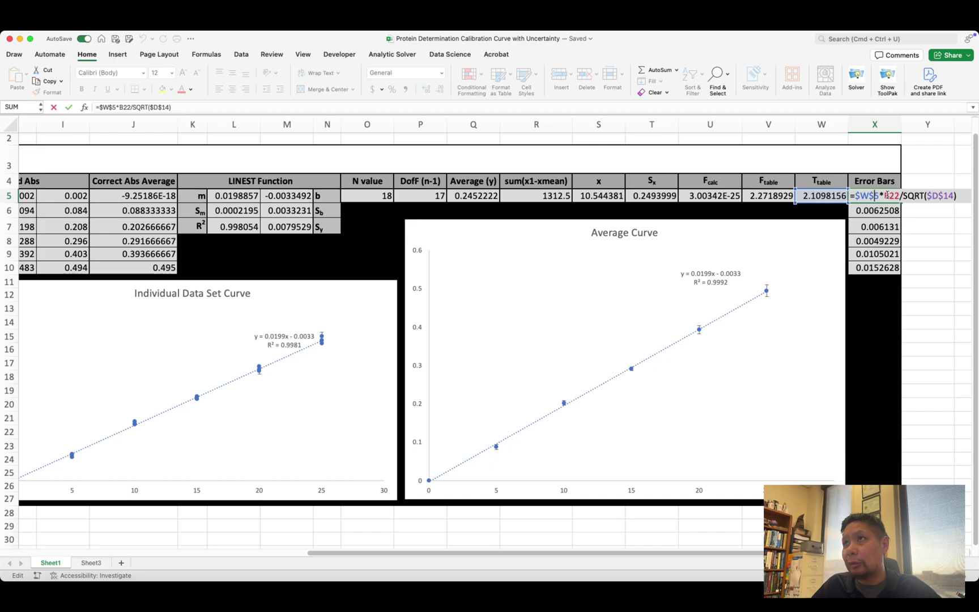
scroll(354, 269, left, 5)
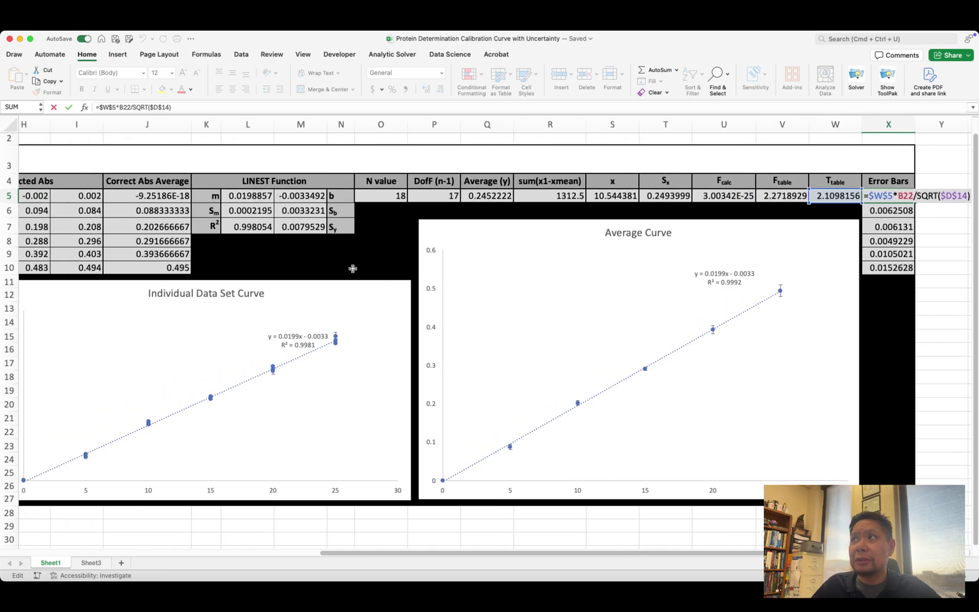
scroll(335, 288, left, 6)
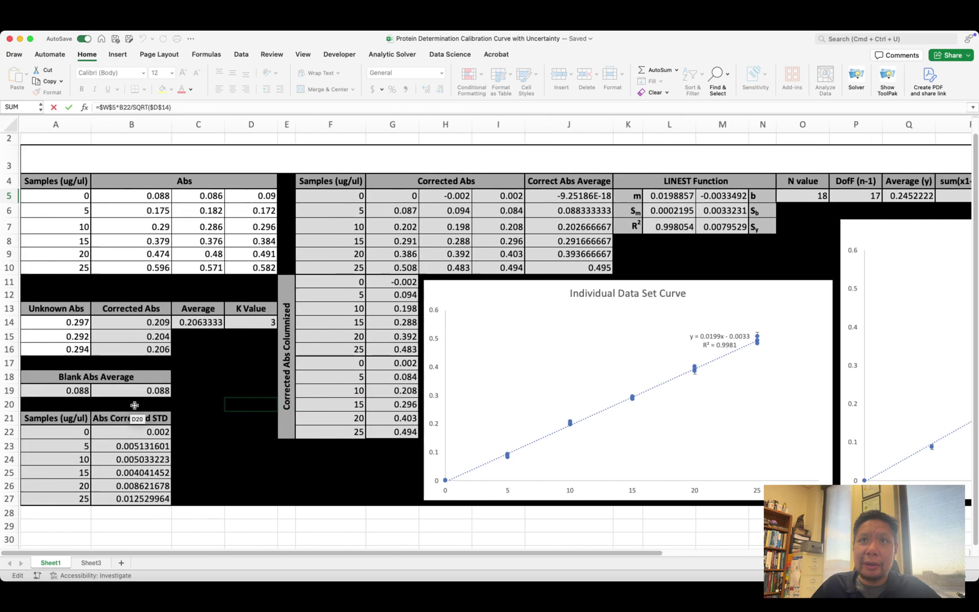
scroll(134, 385, right, 1)
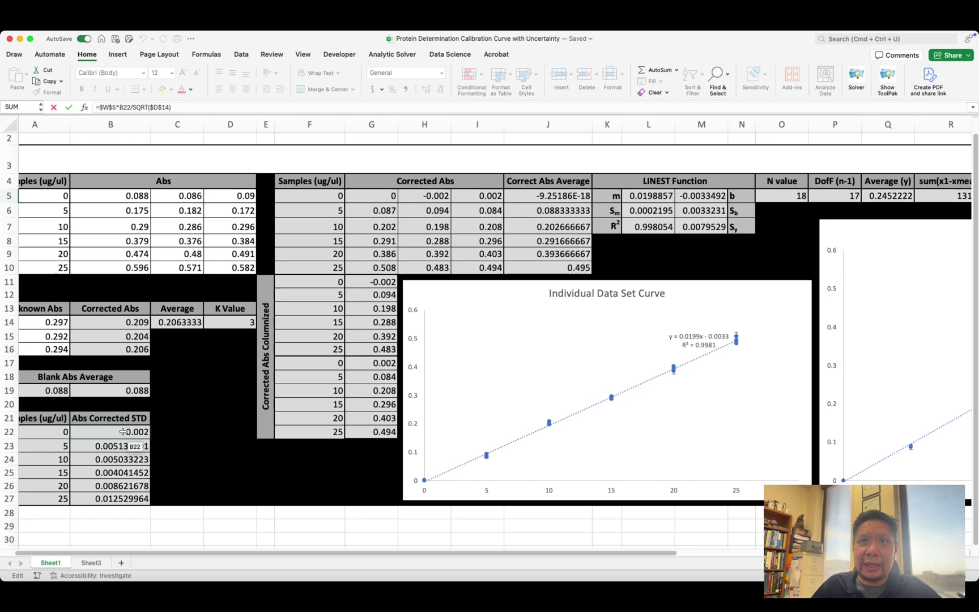
scroll(122, 432, left, 1)
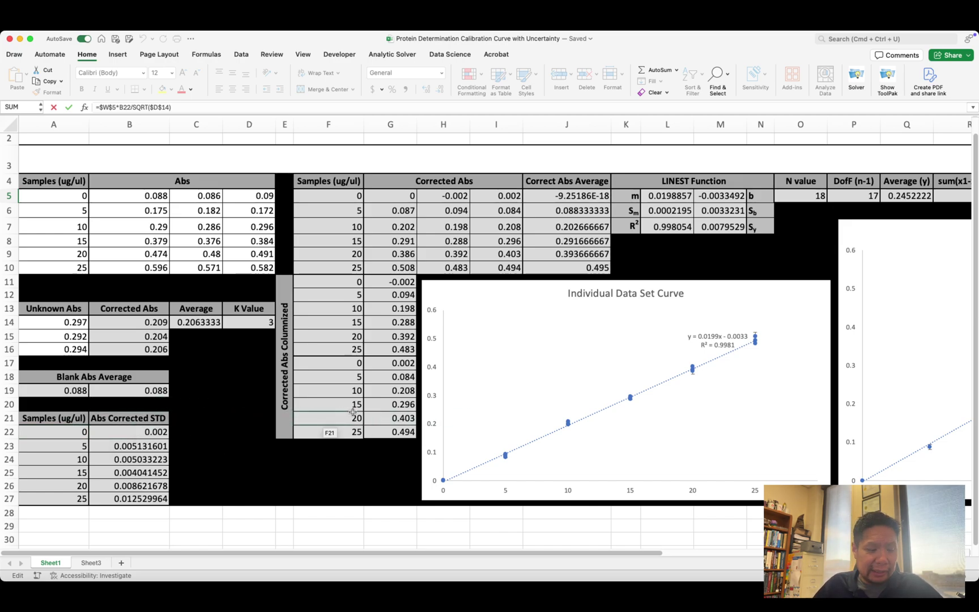
key(Escape)
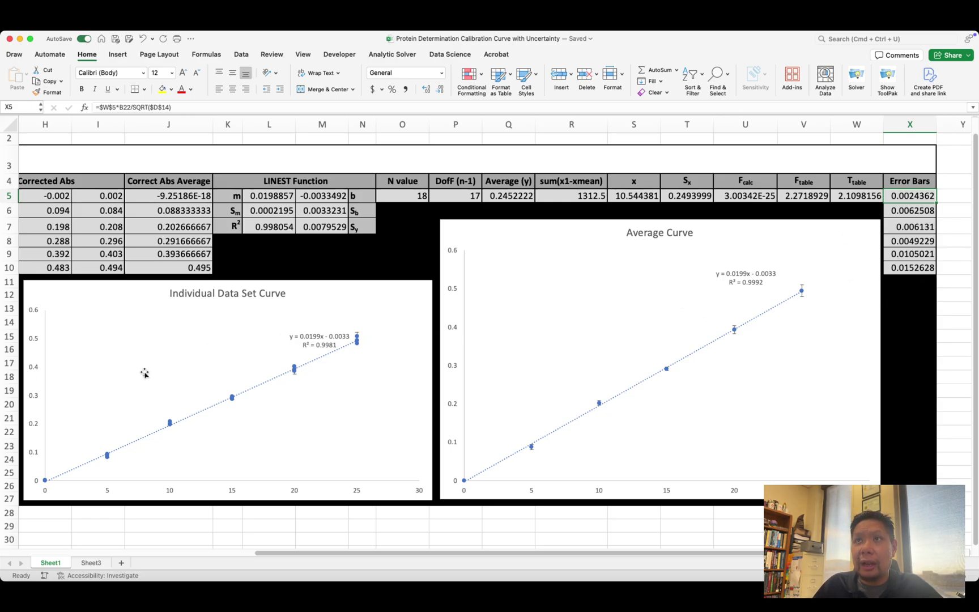
Review the sample concentrations in A22:A27 and the STDEV formula in B22 of the Abs Corrected STD table
scroll(145, 373, right, 2)
scroll(145, 372, left, 12)
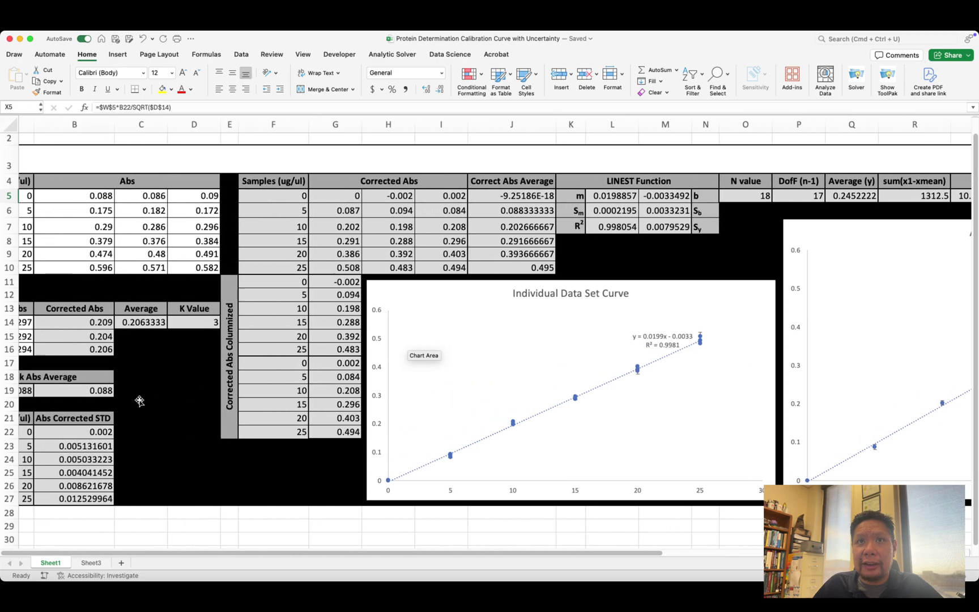
scroll(47, 436, right, 1)
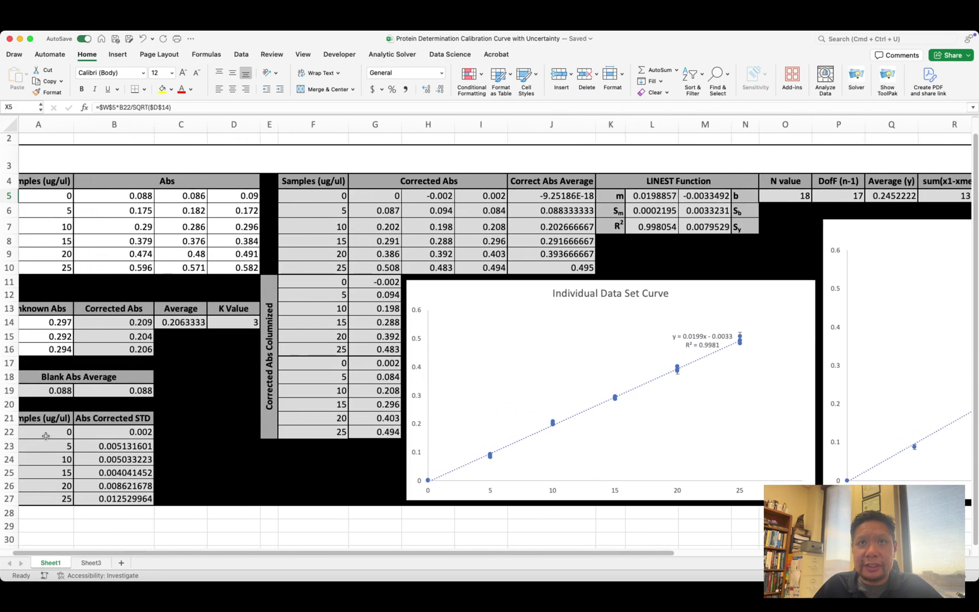
scroll(45, 435, left, 1)
drag(46, 436, 52, 492)
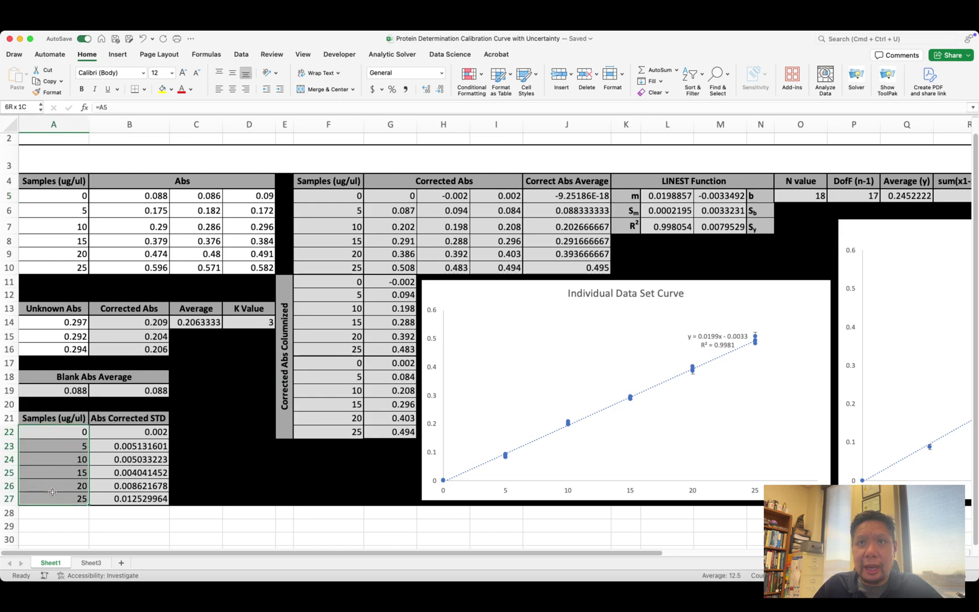
click(157, 433)
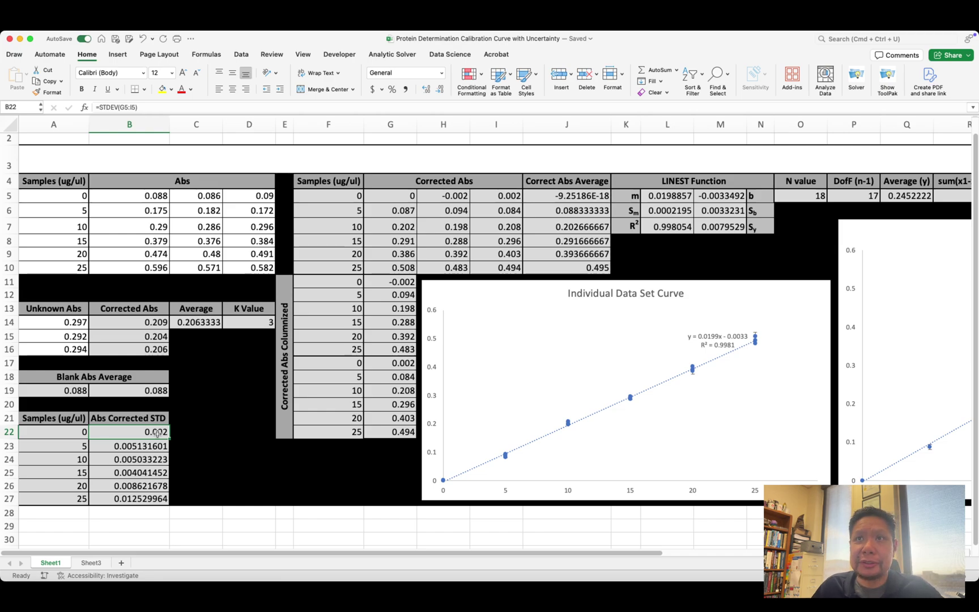
double_click(158, 433)
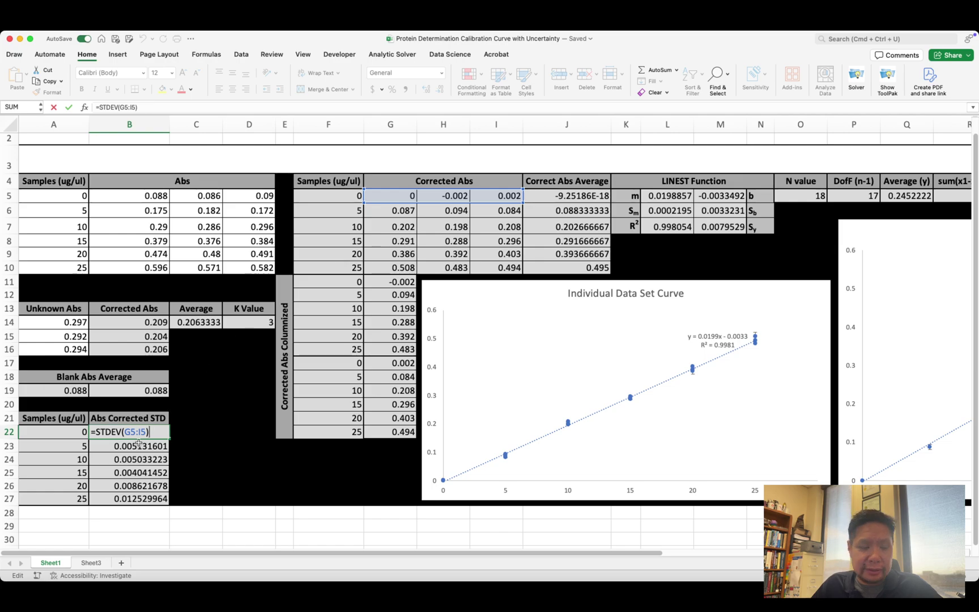
key(Return)
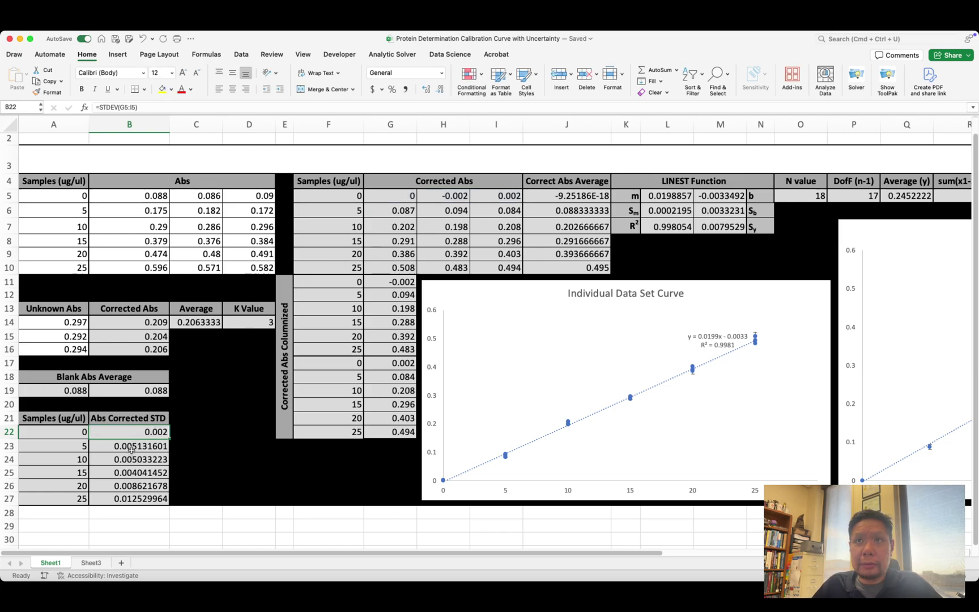
Check which corrected absorbance replicates the STDEV formulas in B23, B24 and B25 cover
double_click(129, 448)
key(Return)
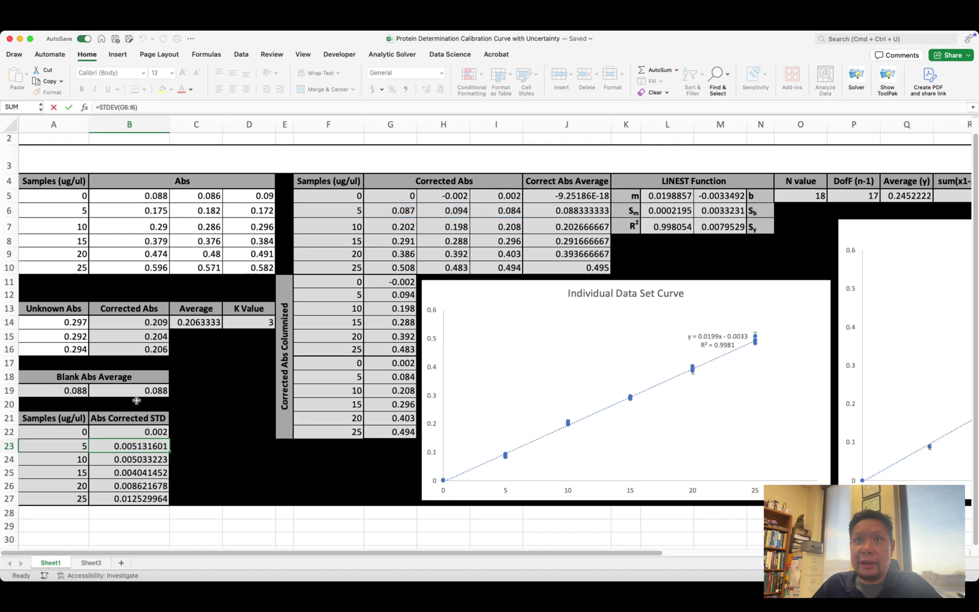
key(ctrl+u)
key(ctrl+Return)
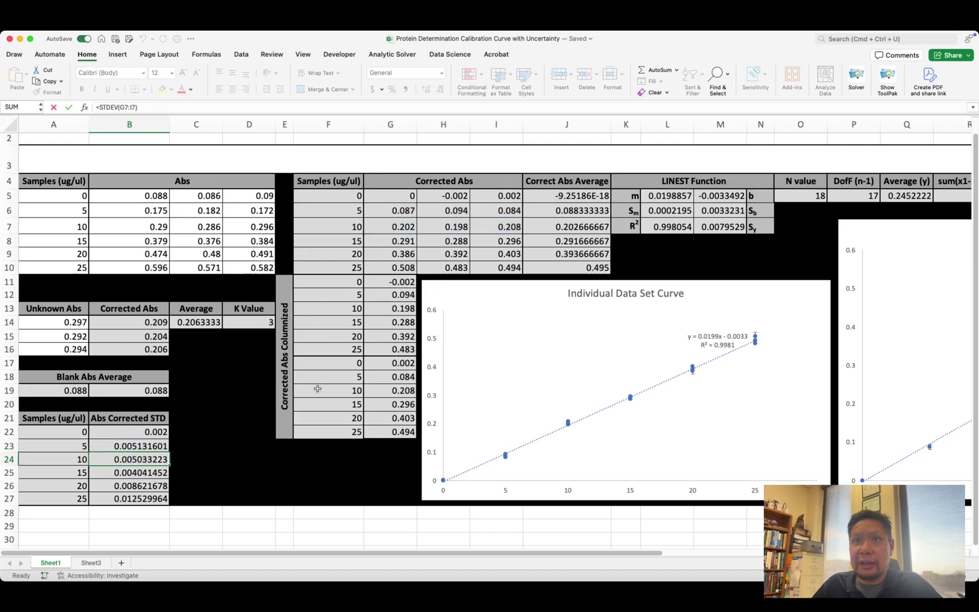
double_click(156, 475)
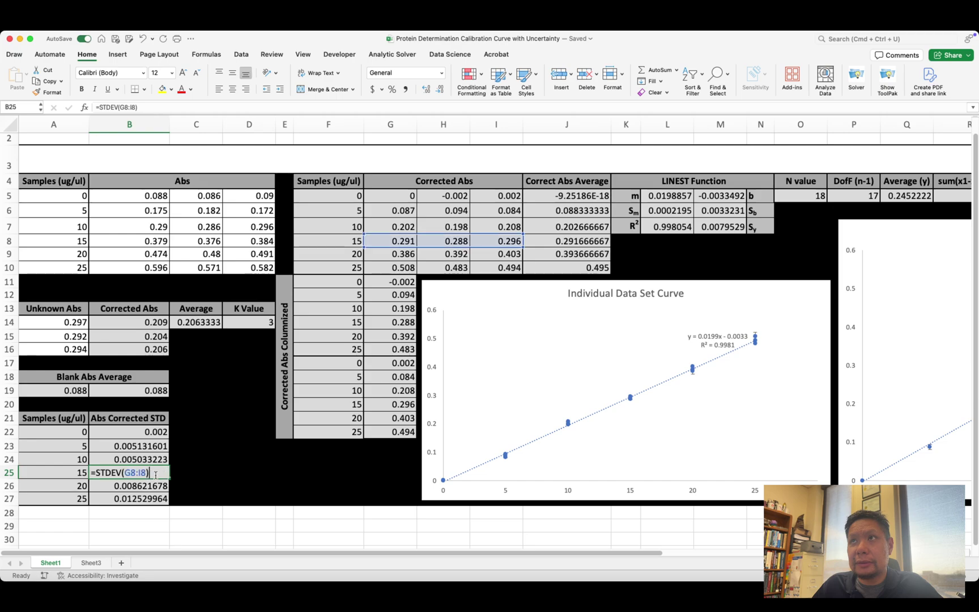
key(ctrl+Return)
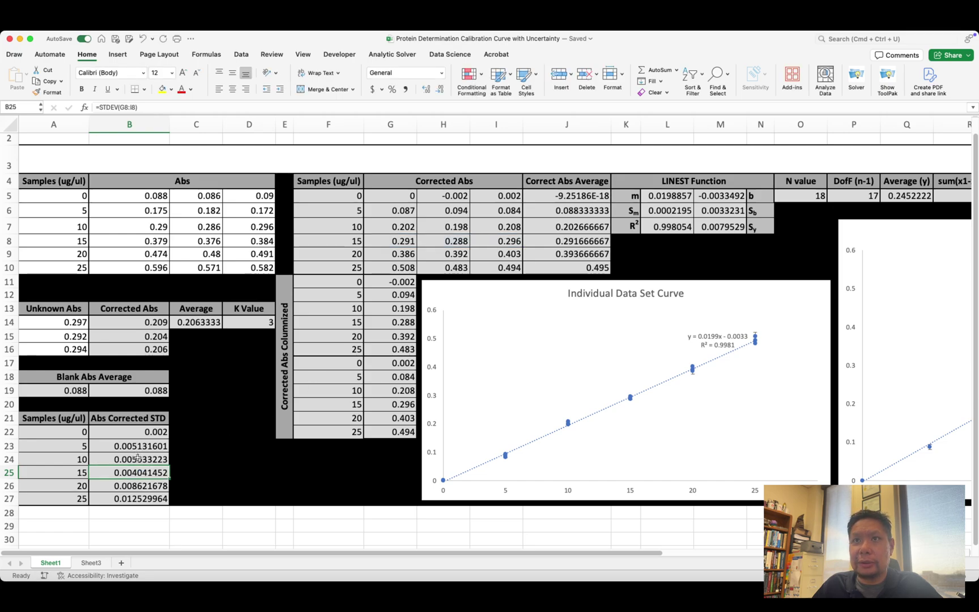
double_click(138, 457)
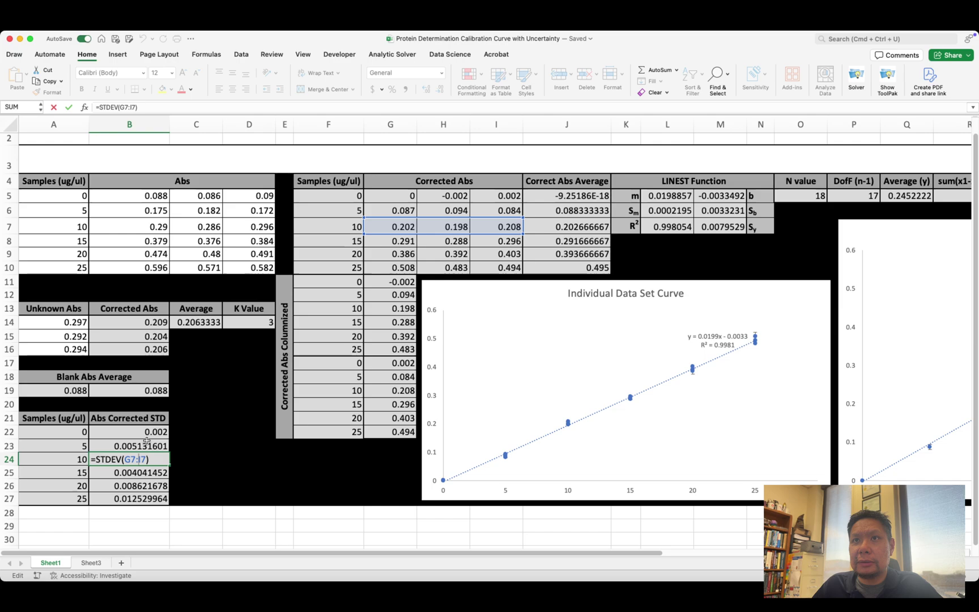
key(ctrl+Return)
Recheck the STDEV ranges in B22 through B24 against the corrected absorbance rows for 0, 5 and 10 ug/ul
double_click(145, 437)
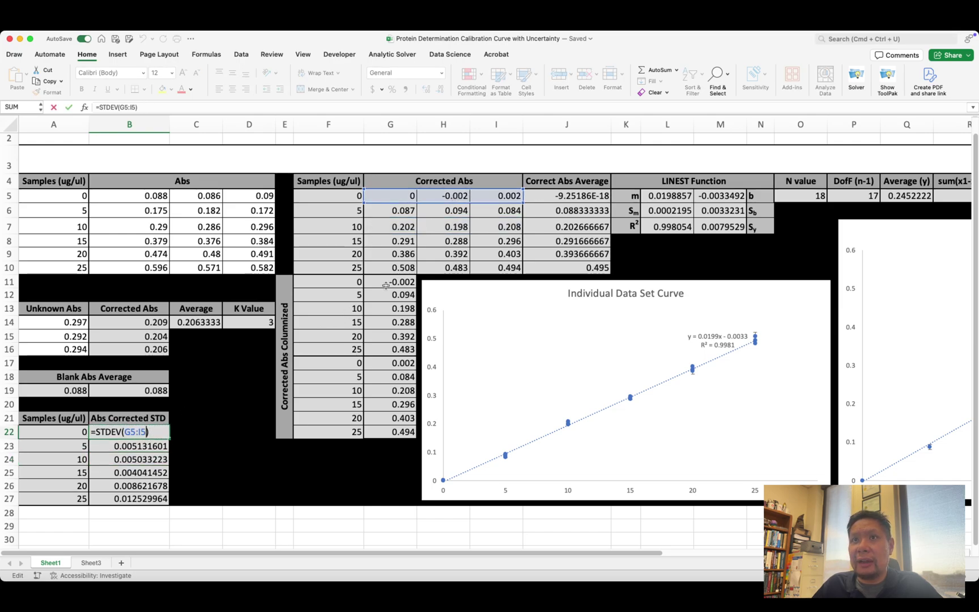
double_click(154, 449)
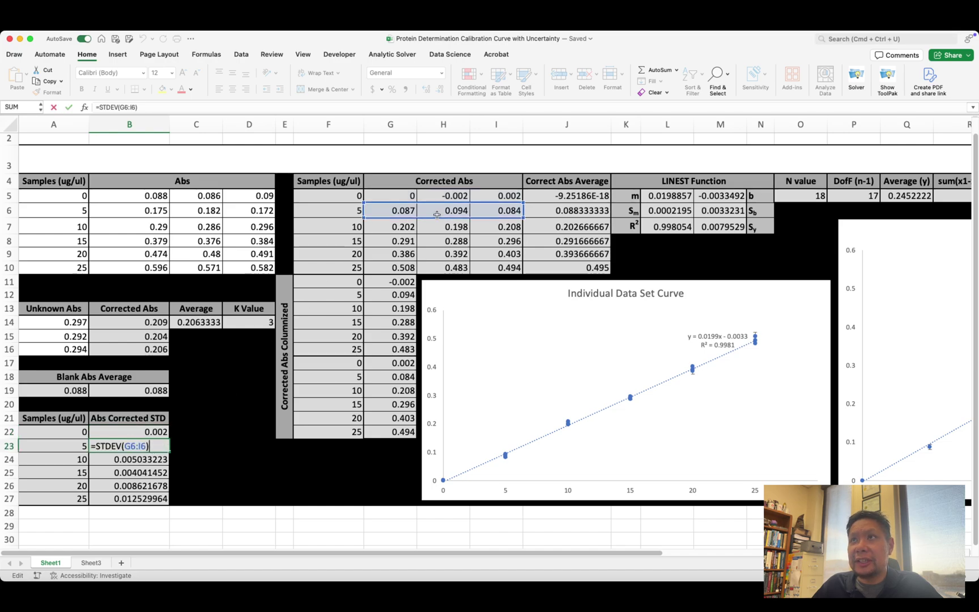
key(Return)
double_click(139, 461)
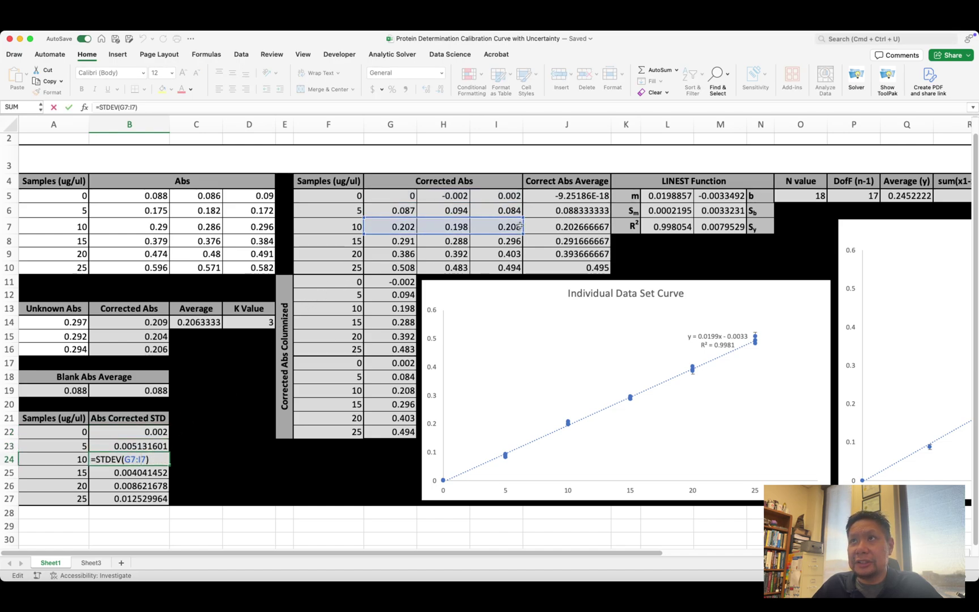
key(Return)
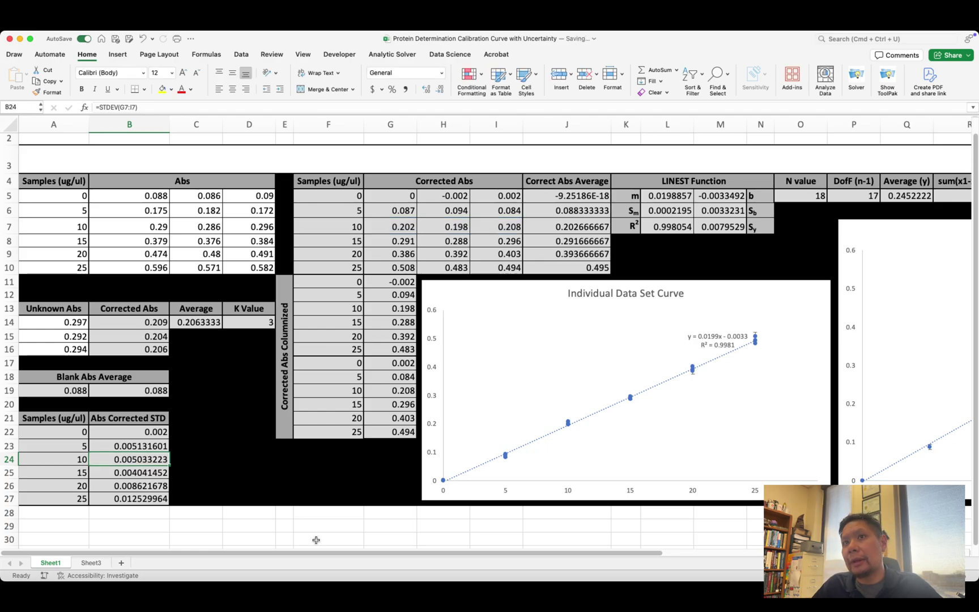
Inspect the Error Bars formula in X5 and its reference to the T-table value in W5
drag(336, 554, 691, 568)
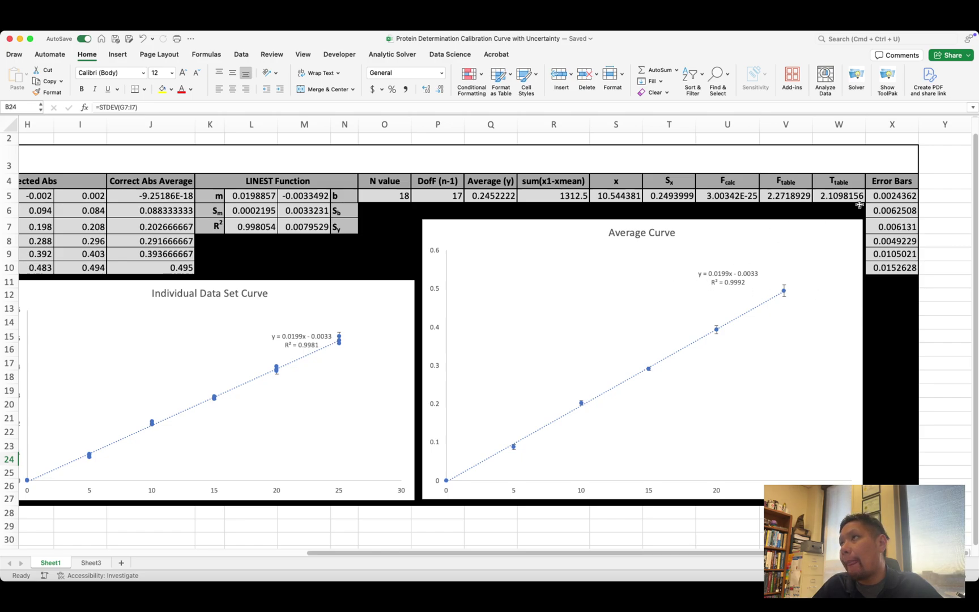
double_click(888, 195)
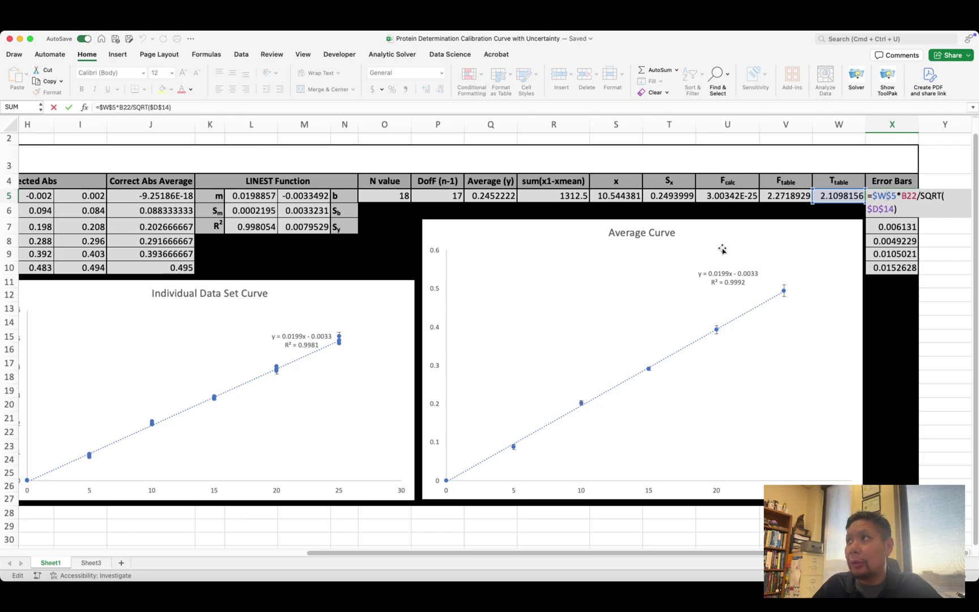
scroll(650, 270, right, 2)
scroll(650, 270, left, 5)
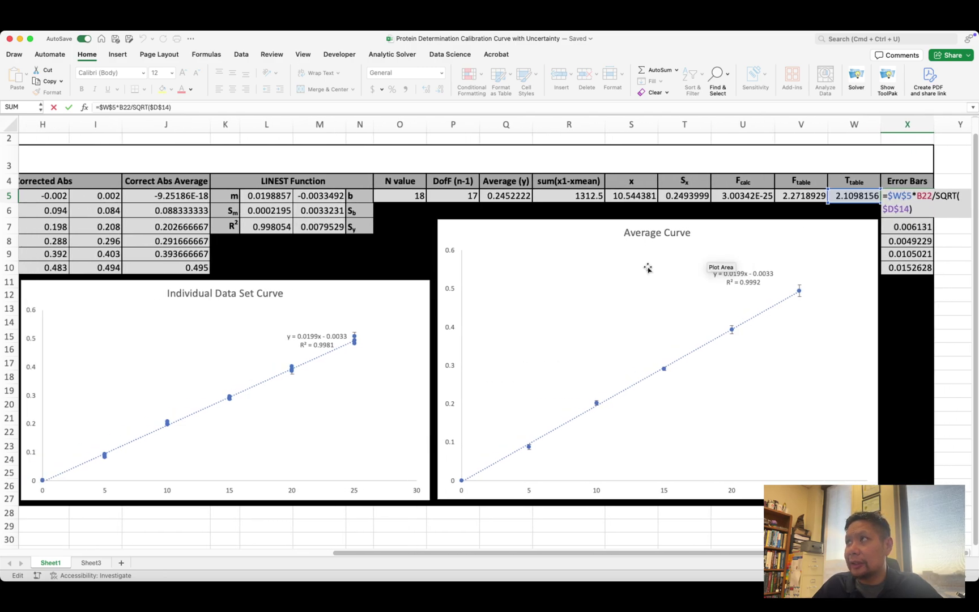
scroll(648, 269, right, 3)
scroll(647, 268, right, 1)
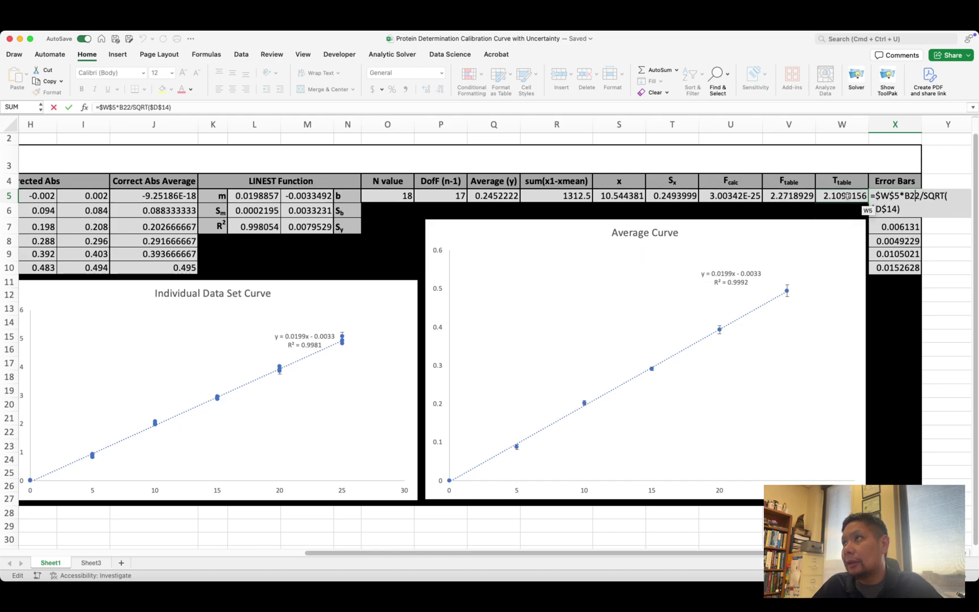
key(Return)
Trace the X5 error bar formula back to the corrected STD in B22 and the K value in D14
double_click(879, 196)
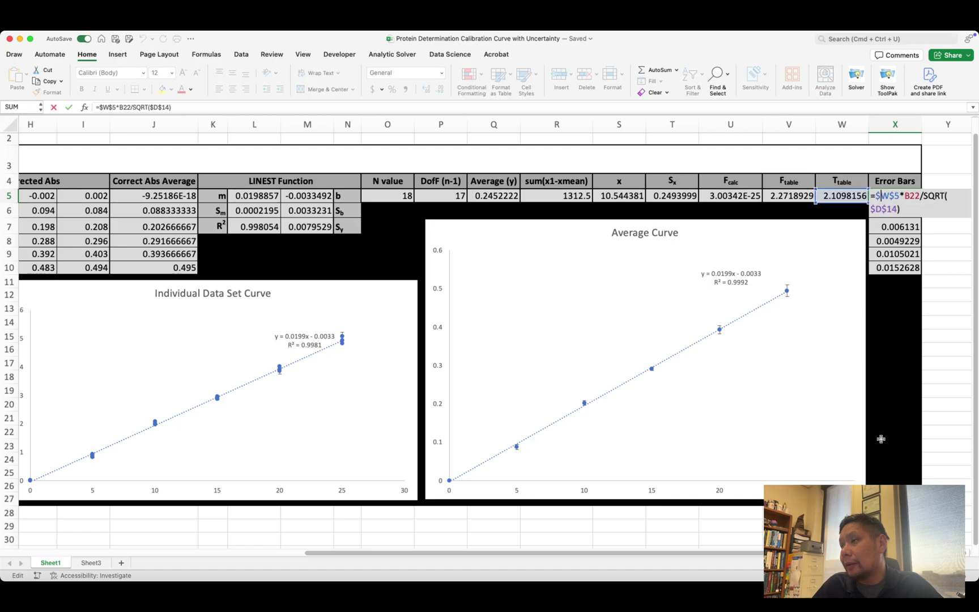
drag(813, 552, 572, 548)
scroll(514, 550, left, 1)
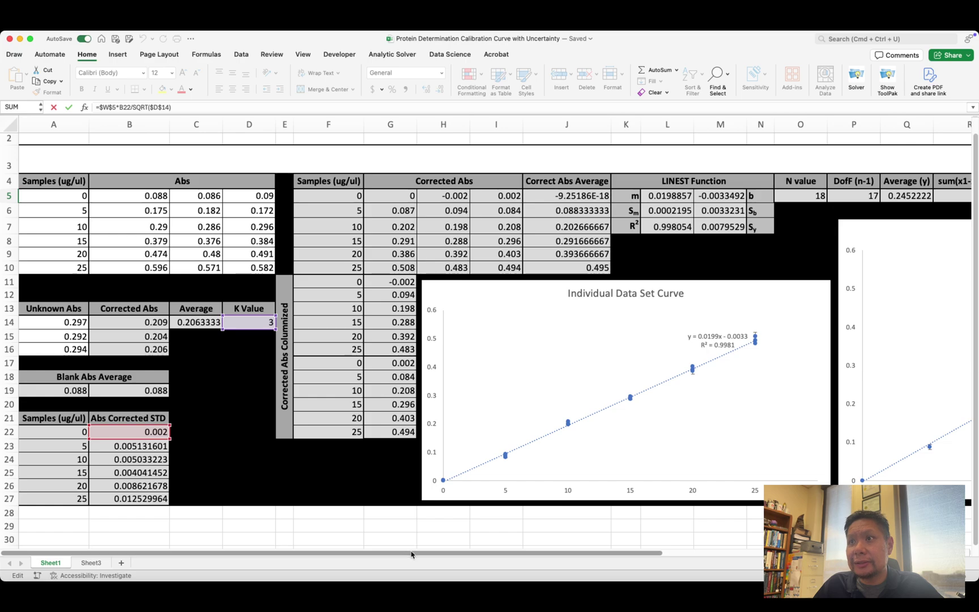
drag(412, 553, 766, 554)
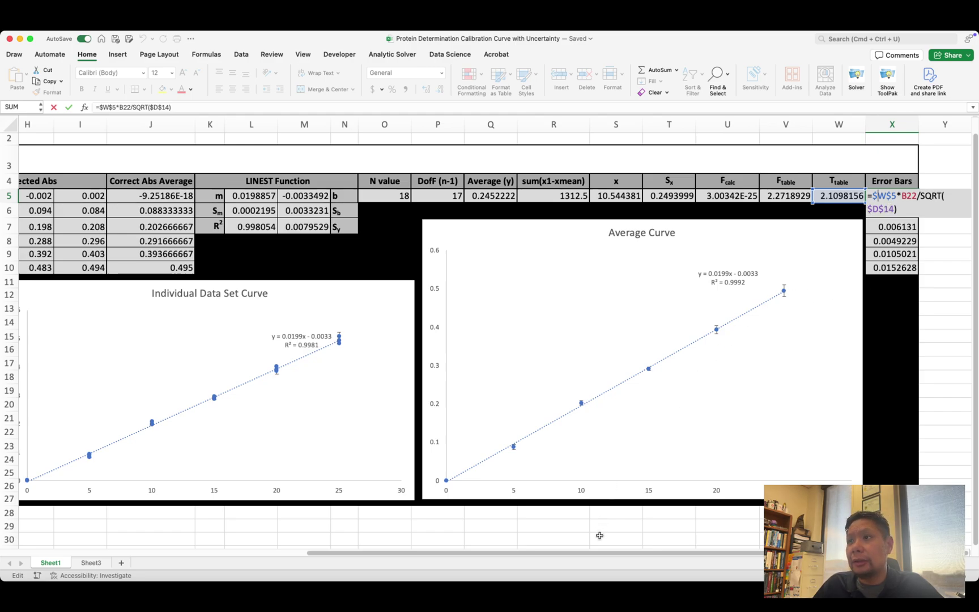
drag(595, 558, 347, 520)
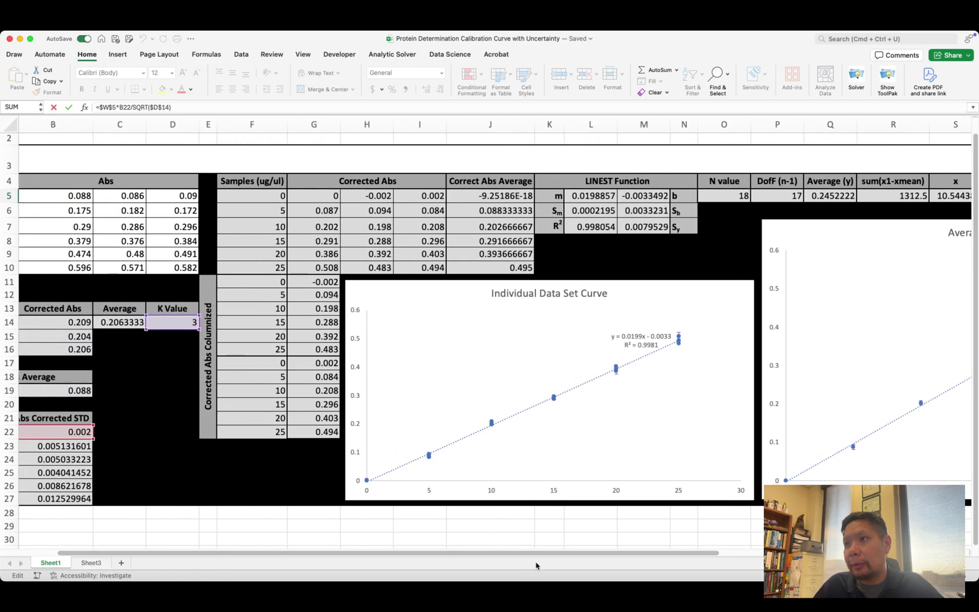
drag(536, 565, 784, 554)
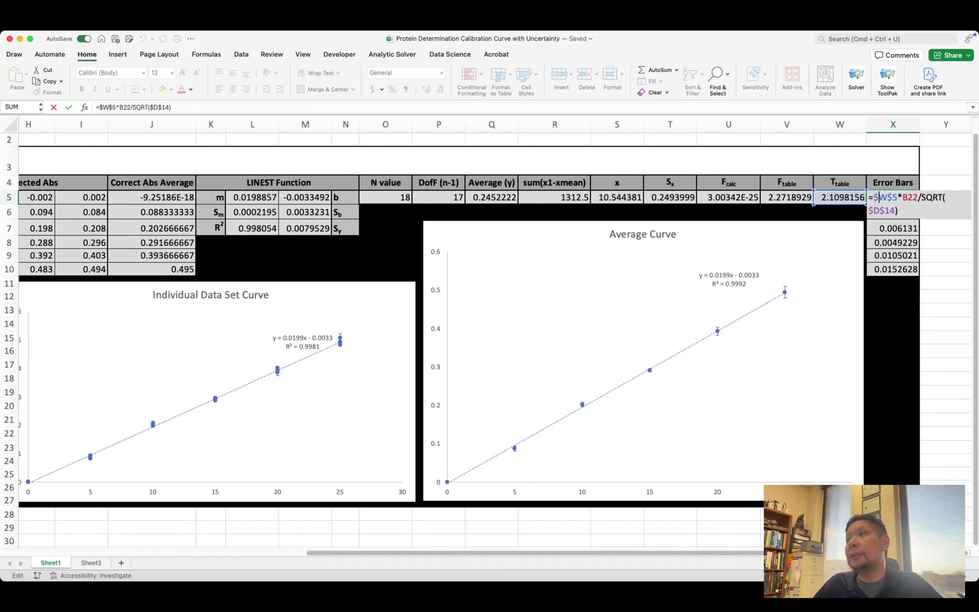
key(Escape)
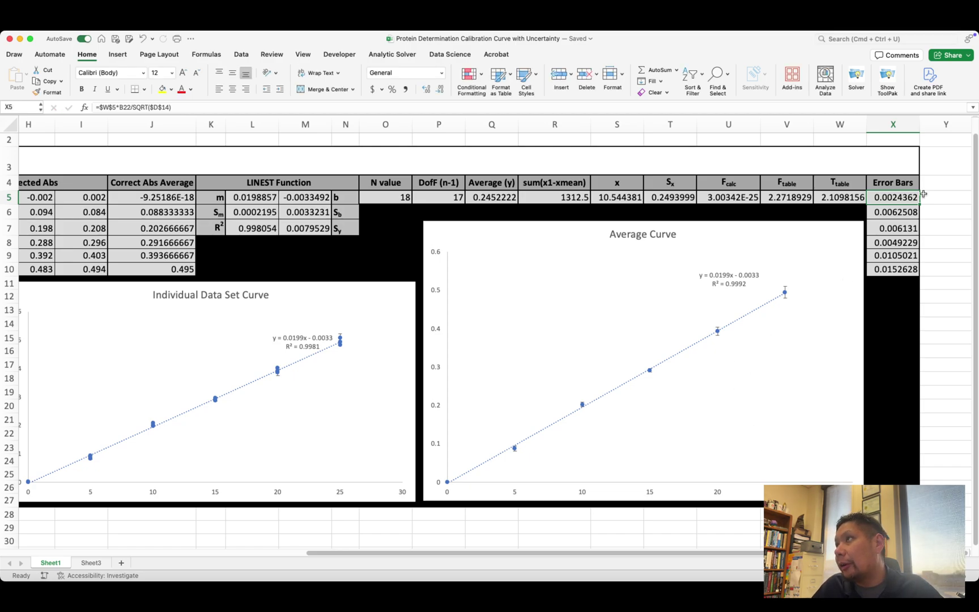
Compare the Error Bars formulas in X5, X6 and X7 to see which corrected STD cell each one uses
double_click(890, 199)
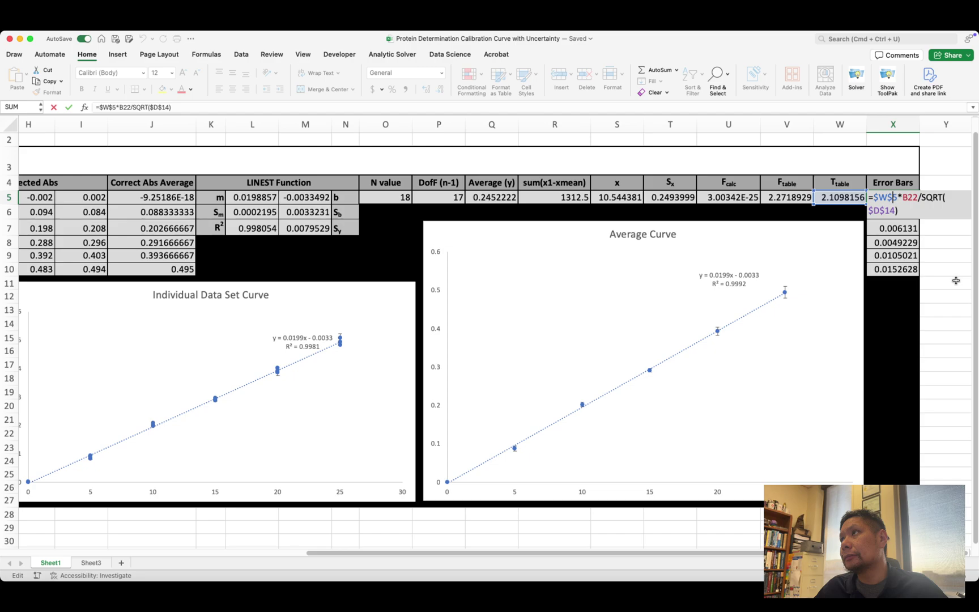
key(Return)
double_click(901, 212)
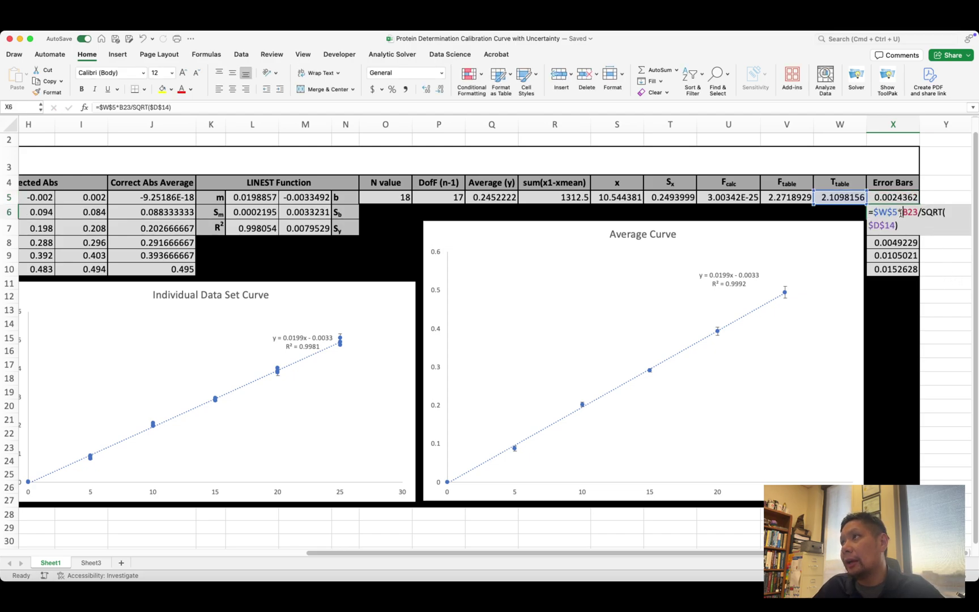
key(Return)
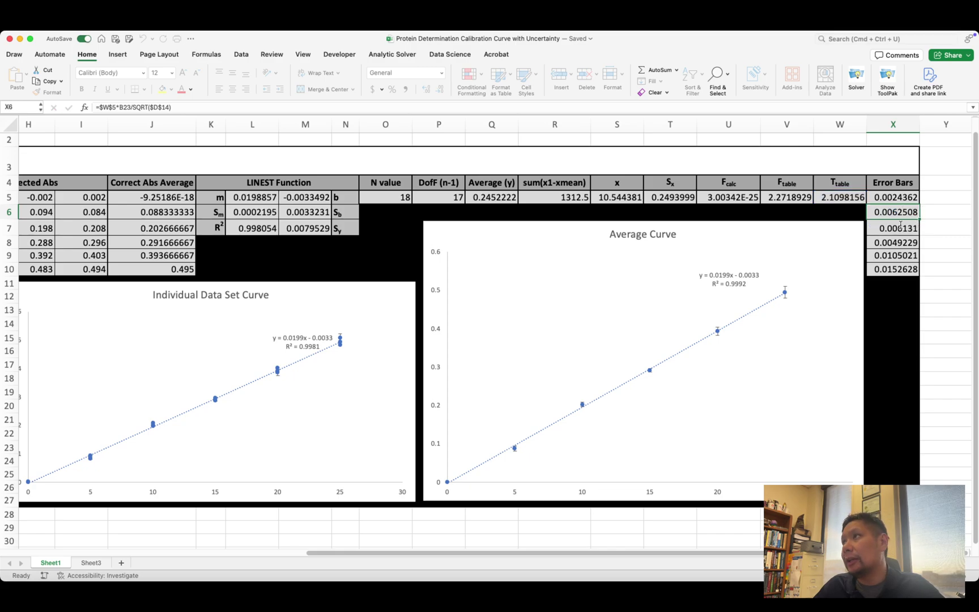
double_click(910, 228)
key(Escape)
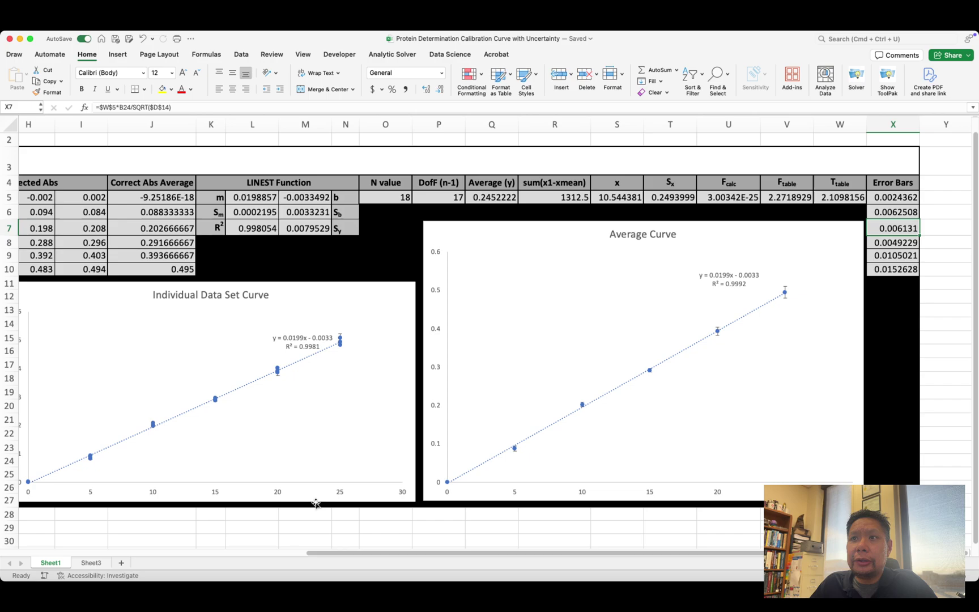
Select the Individual Data Set Curve chart and review its source ranges in the sample and columnized corrected absorbance columns
scroll(313, 504, right, 1)
scroll(313, 504, left, 4)
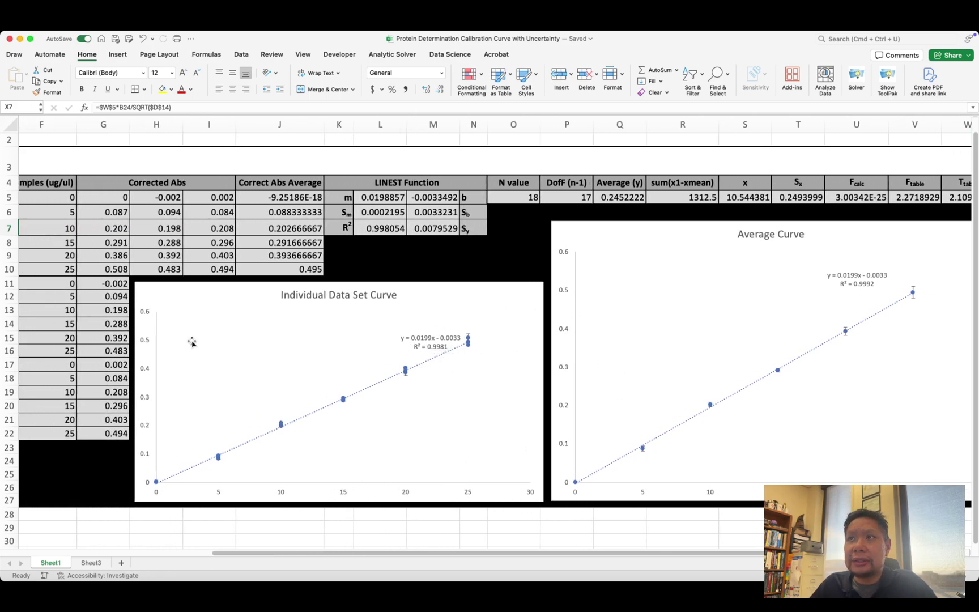
click(206, 294)
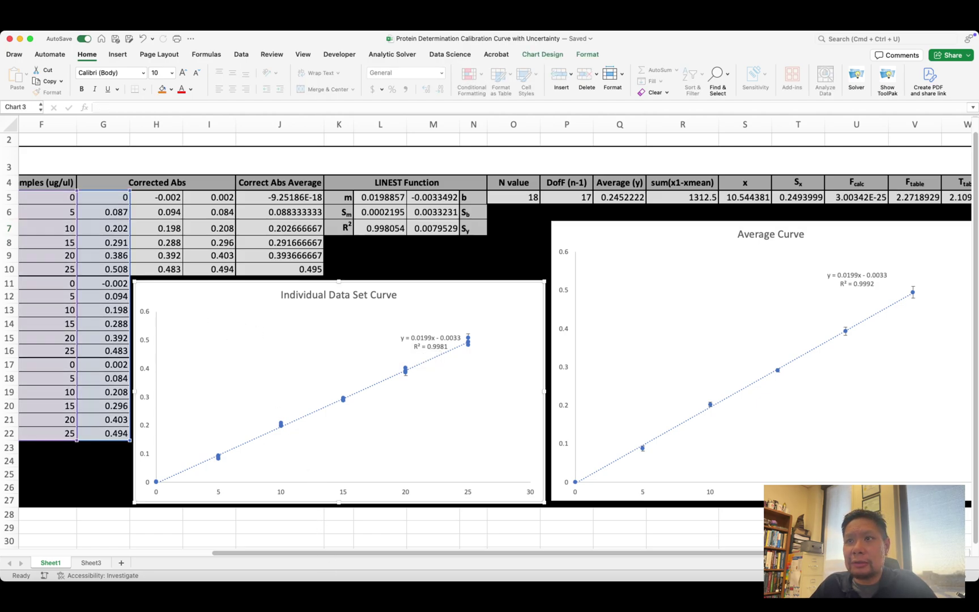
drag(336, 558, 241, 558)
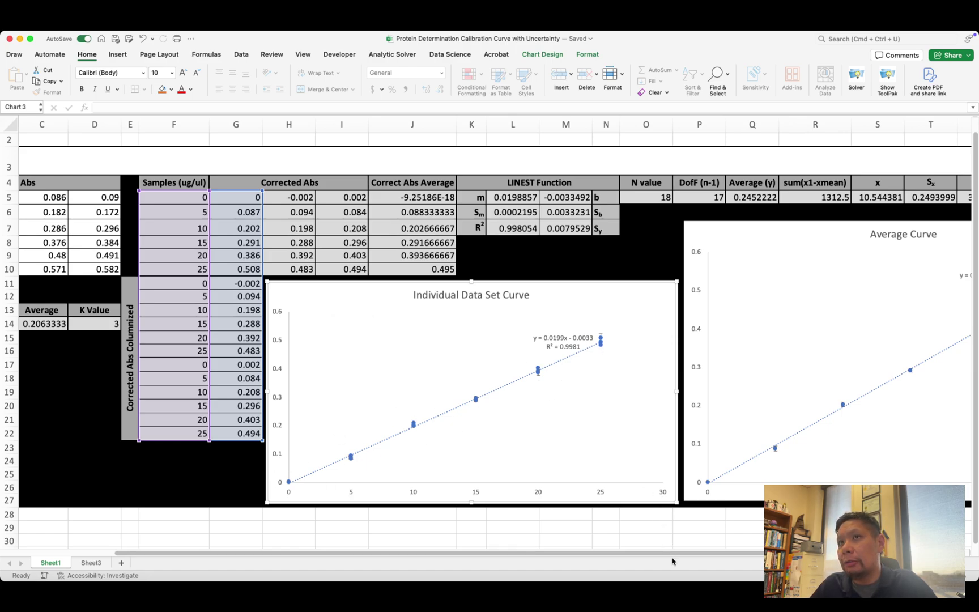
Select the Average Curve chart and review its source ranges in the sample and Correct Abs Average columns
scroll(699, 559, right, 5)
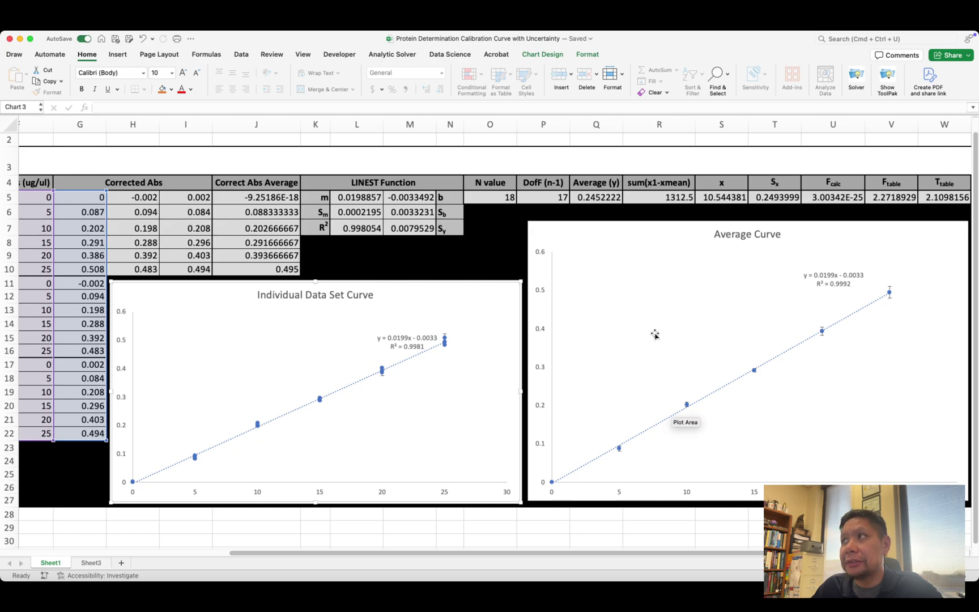
click(603, 247)
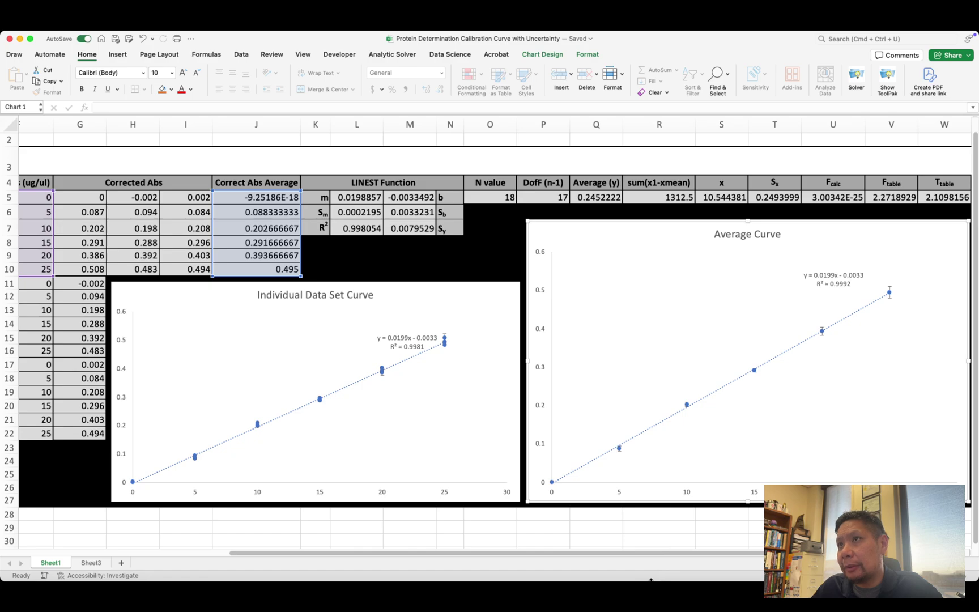
scroll(714, 558, right, 3)
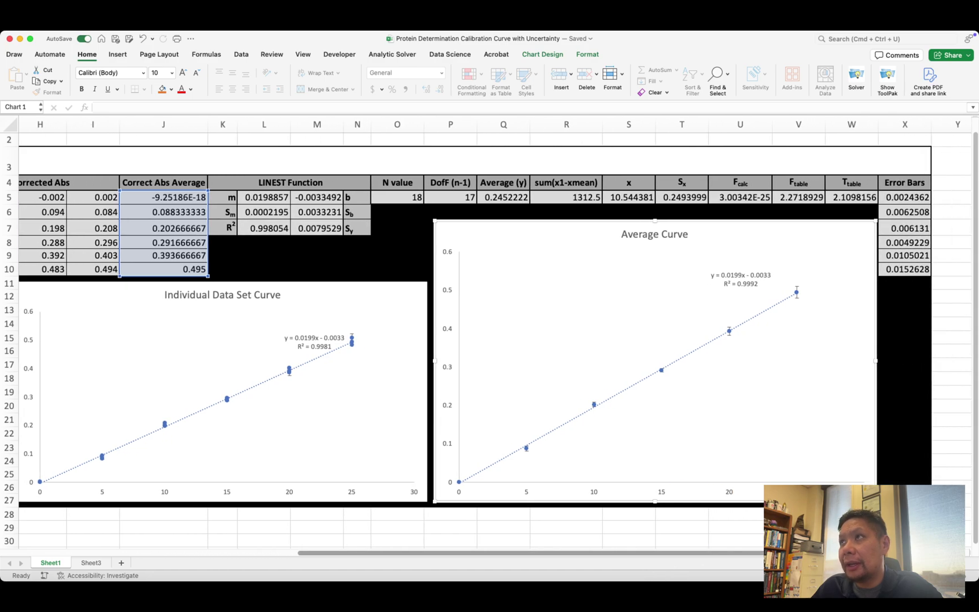
scroll(713, 558, left, 5)
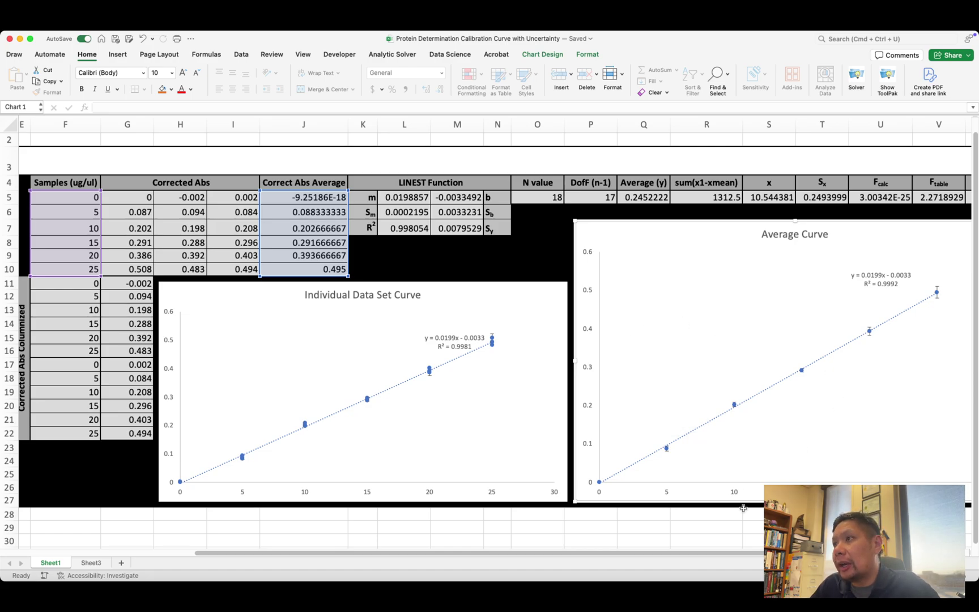
scroll(757, 558, right, 1)
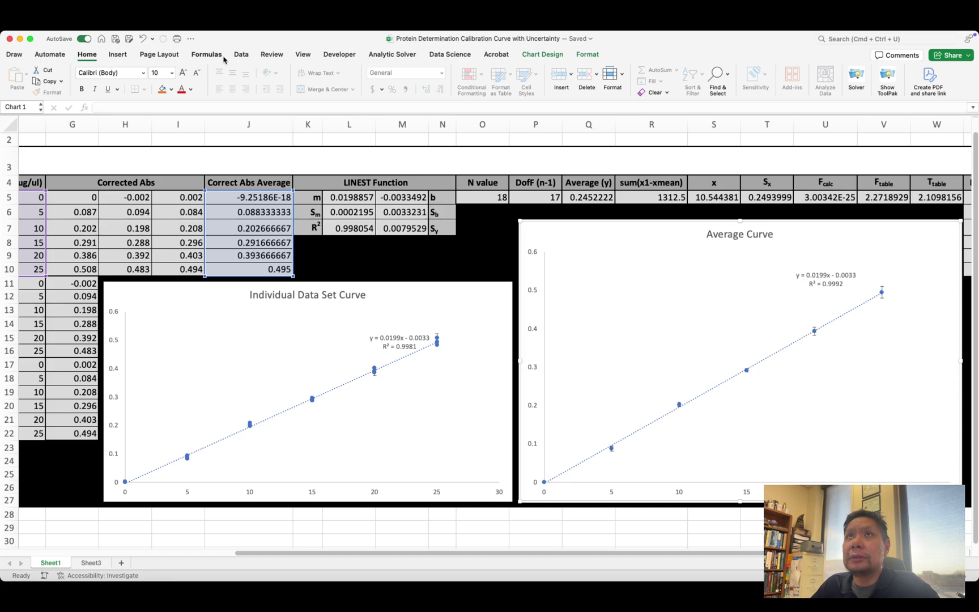
Review the scatter and line chart types available for insertion, without inserting a chart
click(86, 57)
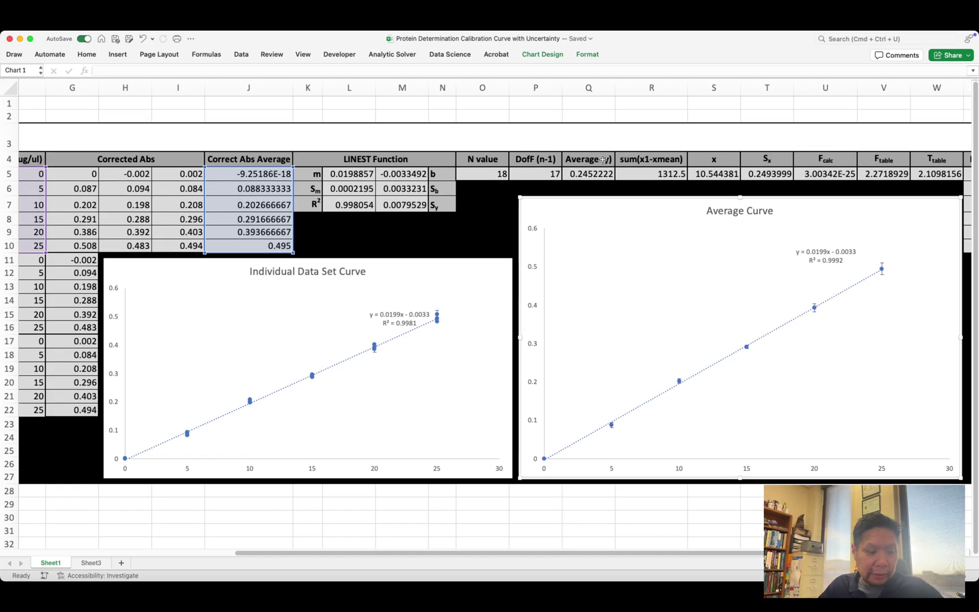
key(Escape)
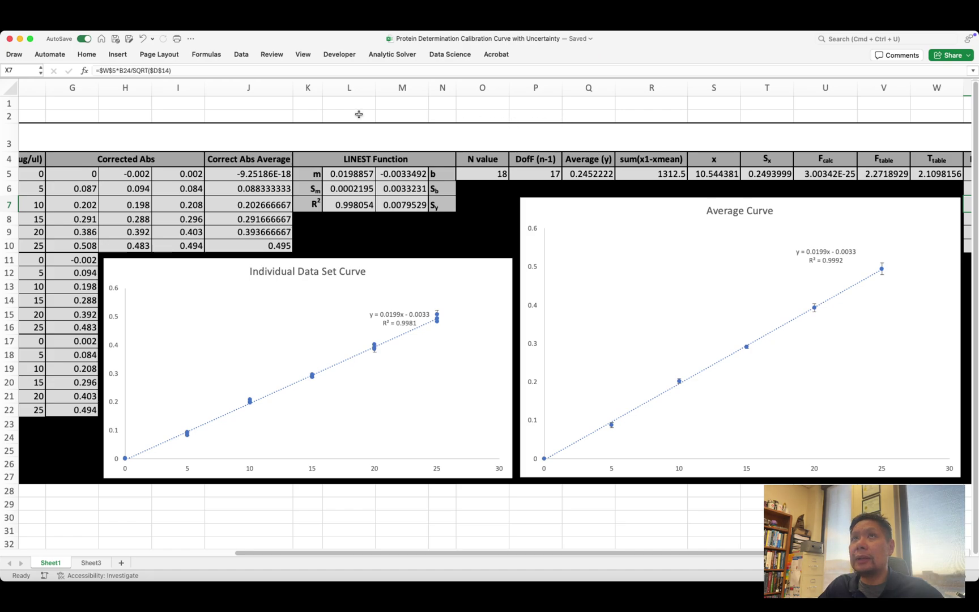
click(79, 54)
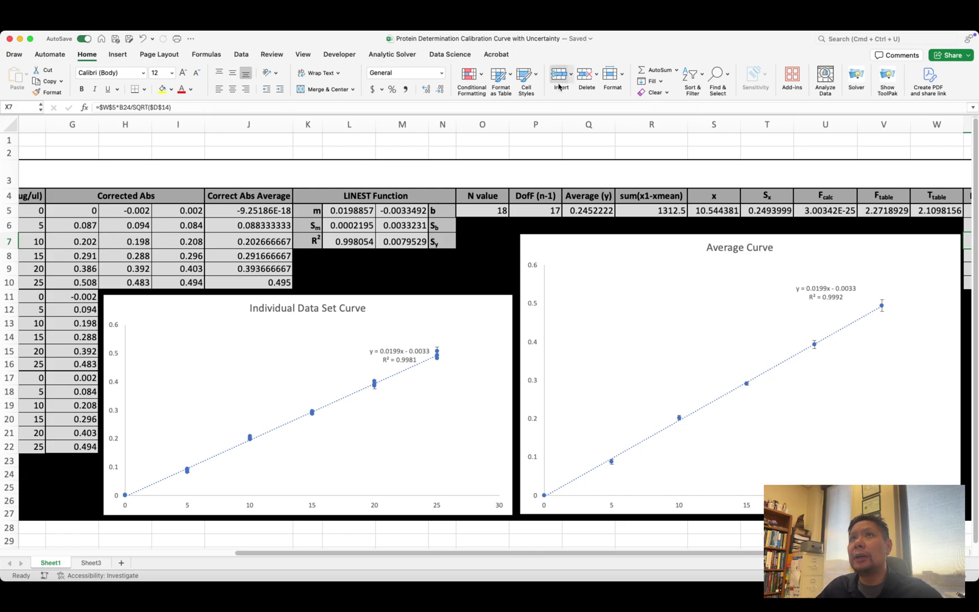
click(122, 57)
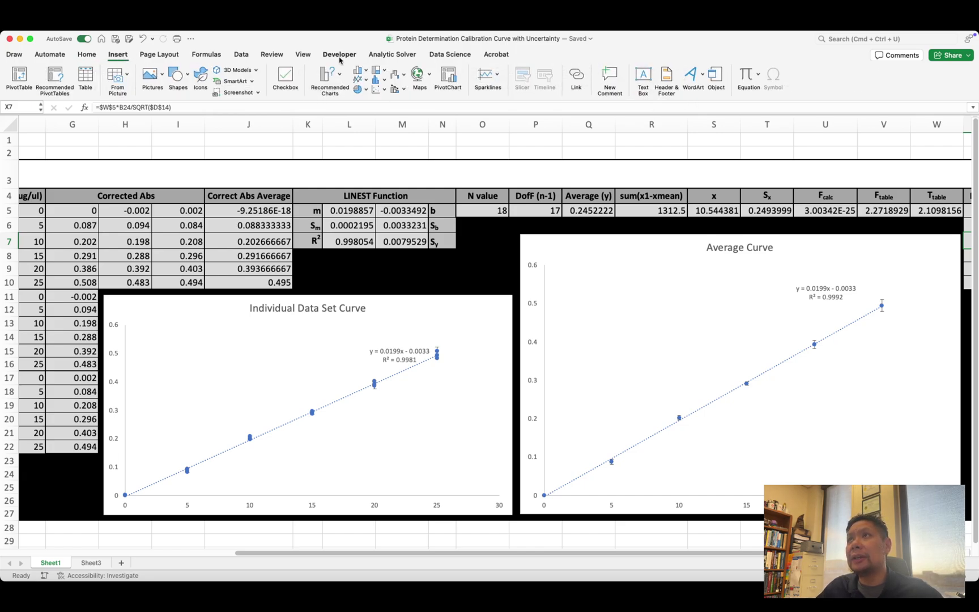
click(384, 90)
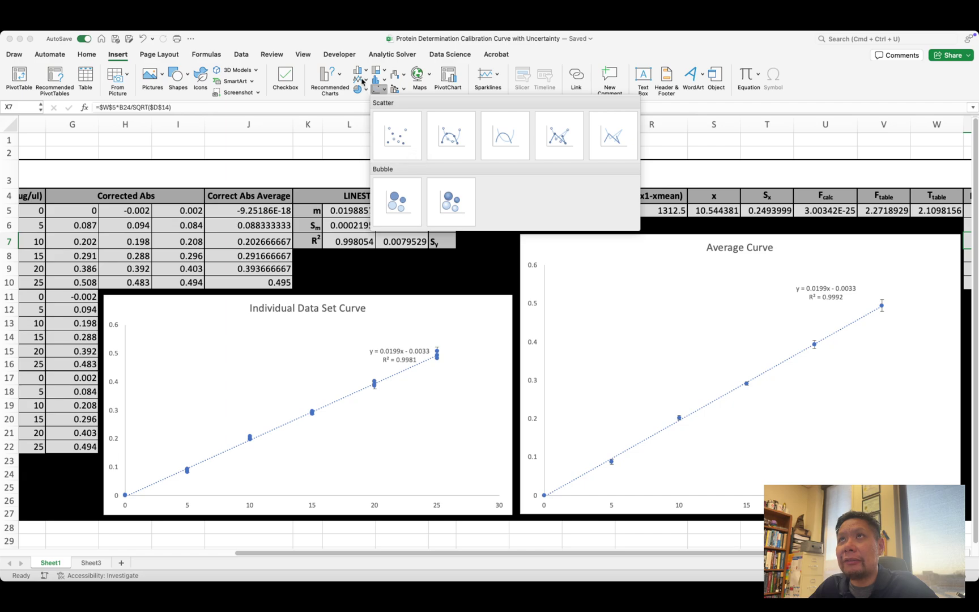
click(363, 81)
click(359, 81)
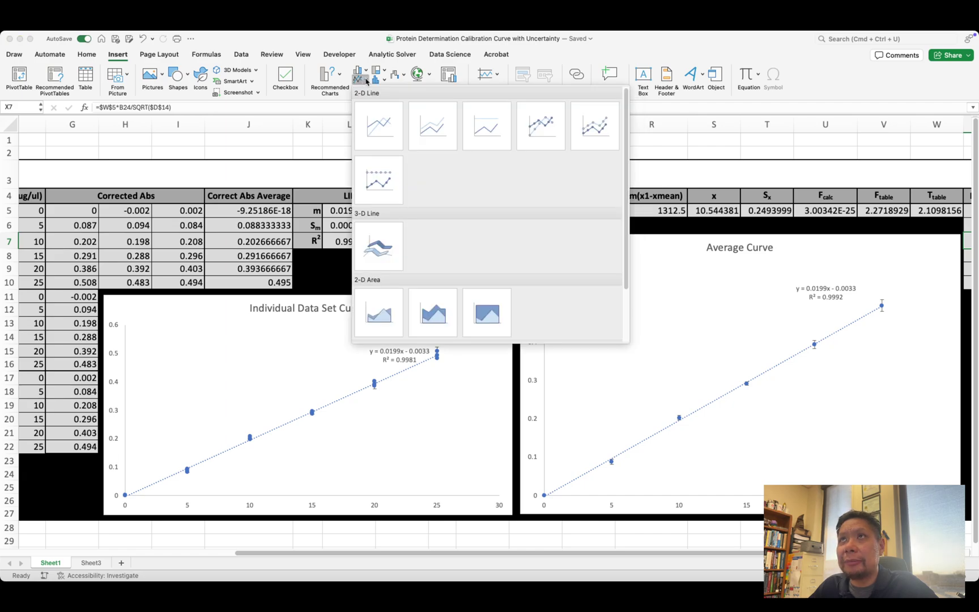
click(364, 43)
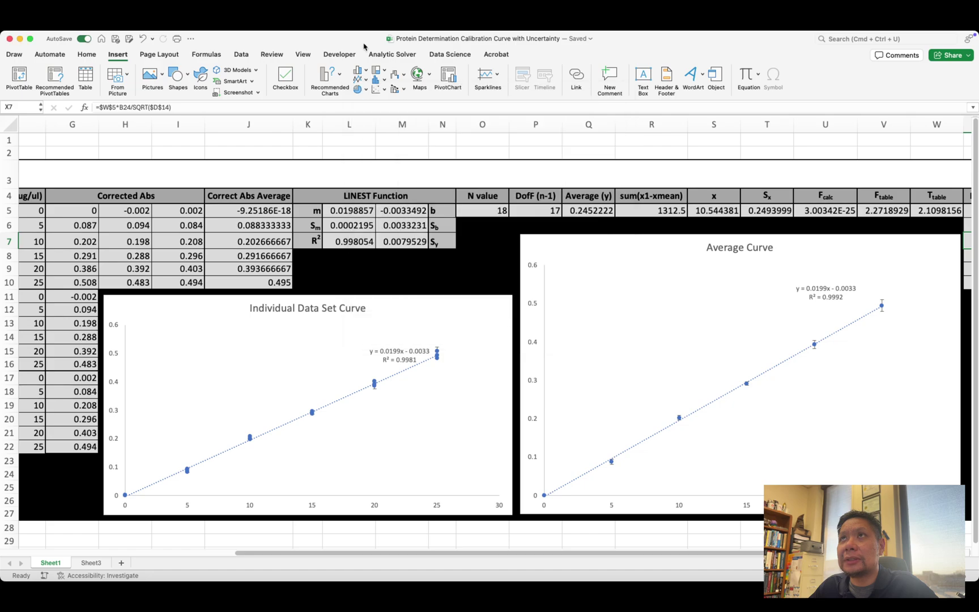
click(383, 90)
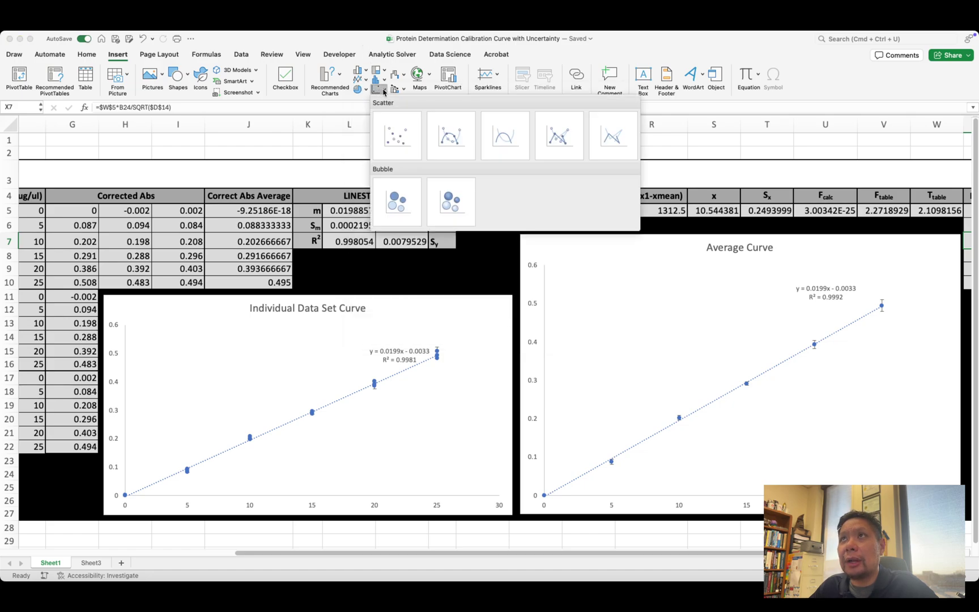
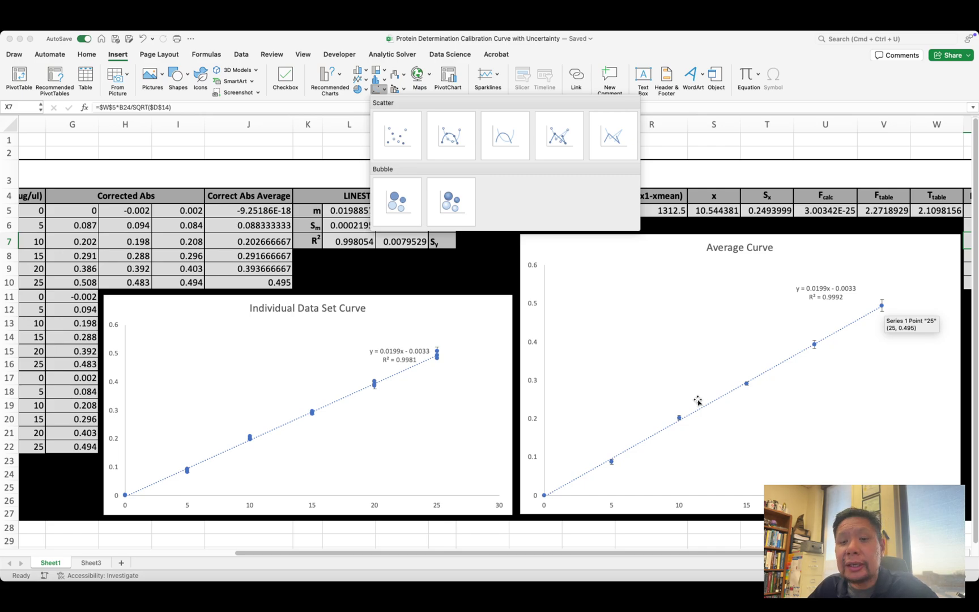
click(663, 37)
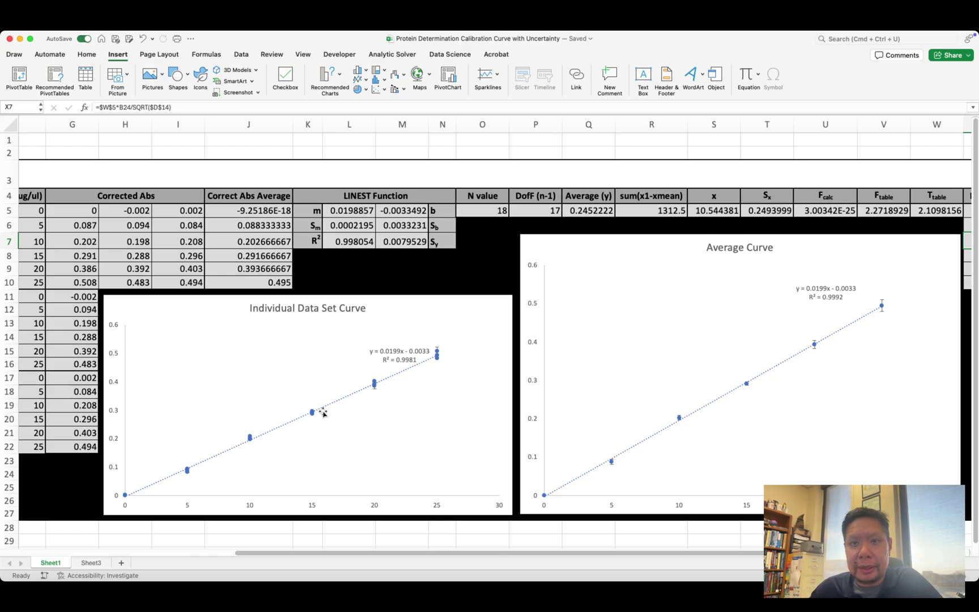
On Sheet3, review the sample concentrations in A2:A7, the corrected absorbance averages in B2:B7 and the error bars in C2:C7
click(91, 563)
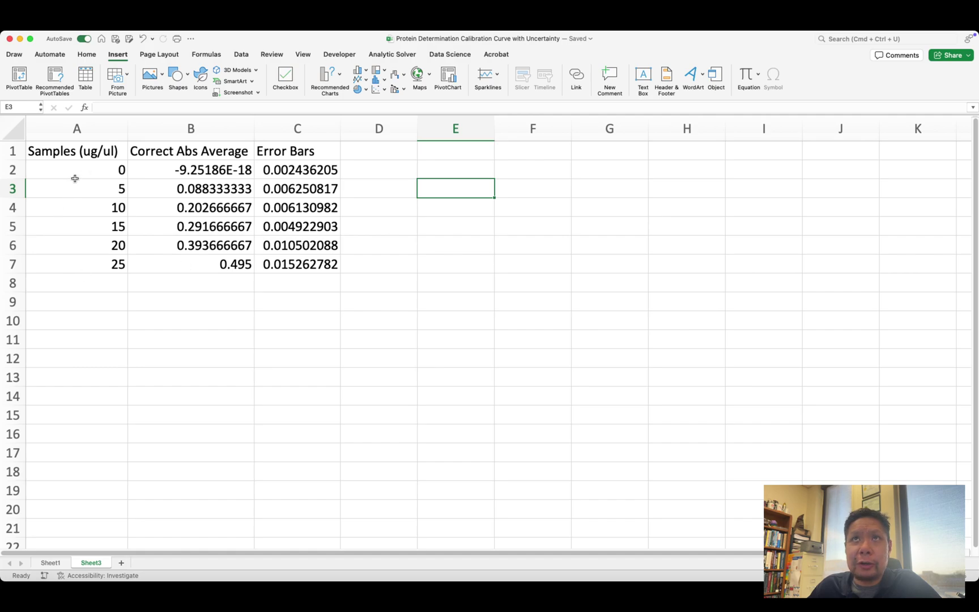
drag(75, 179, 72, 283)
drag(218, 171, 200, 258)
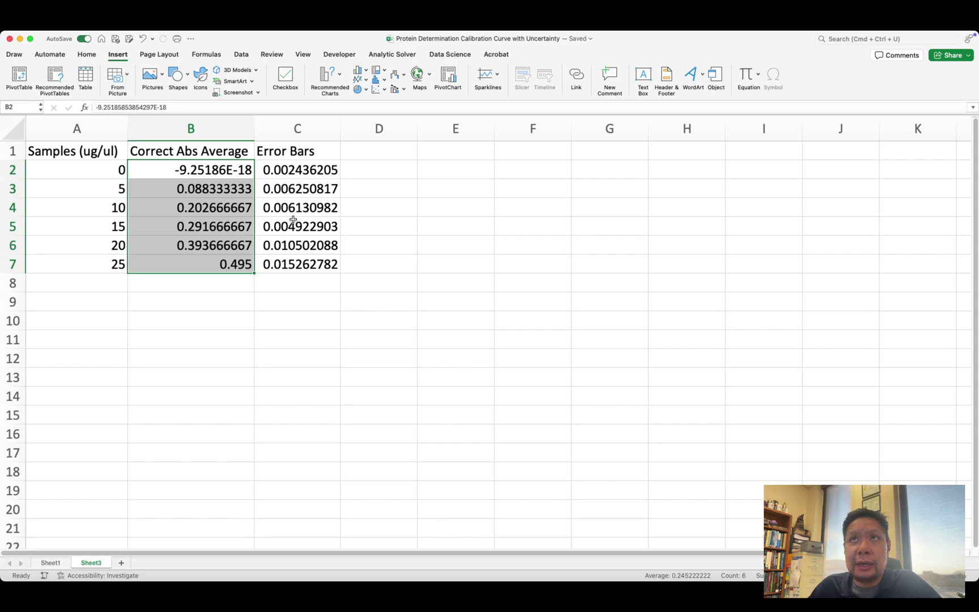
drag(305, 174, 292, 256)
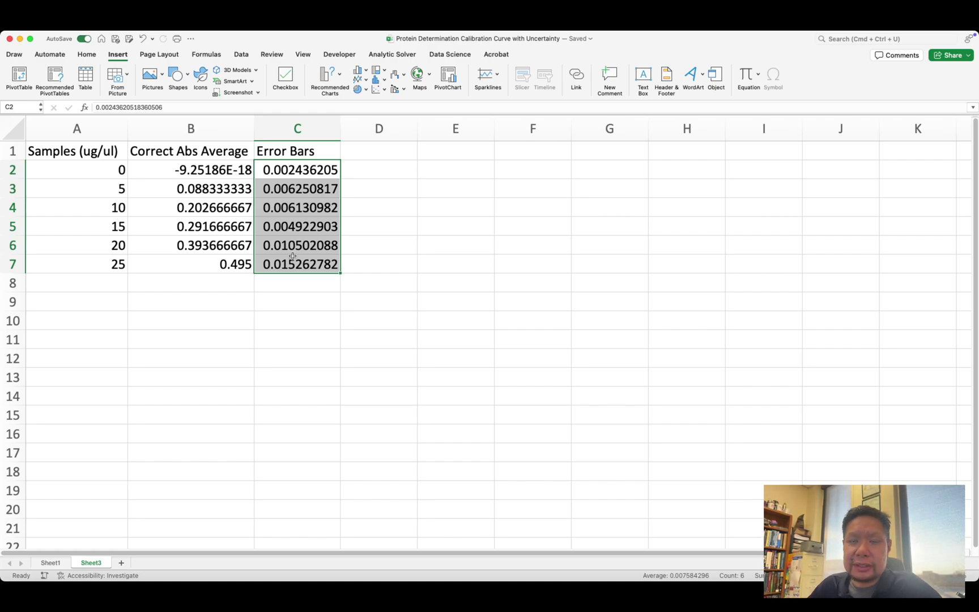
Insert an empty markers-only scatter chart on Sheet3 and place it beside the data, clear of the Error Bars column
click(377, 340)
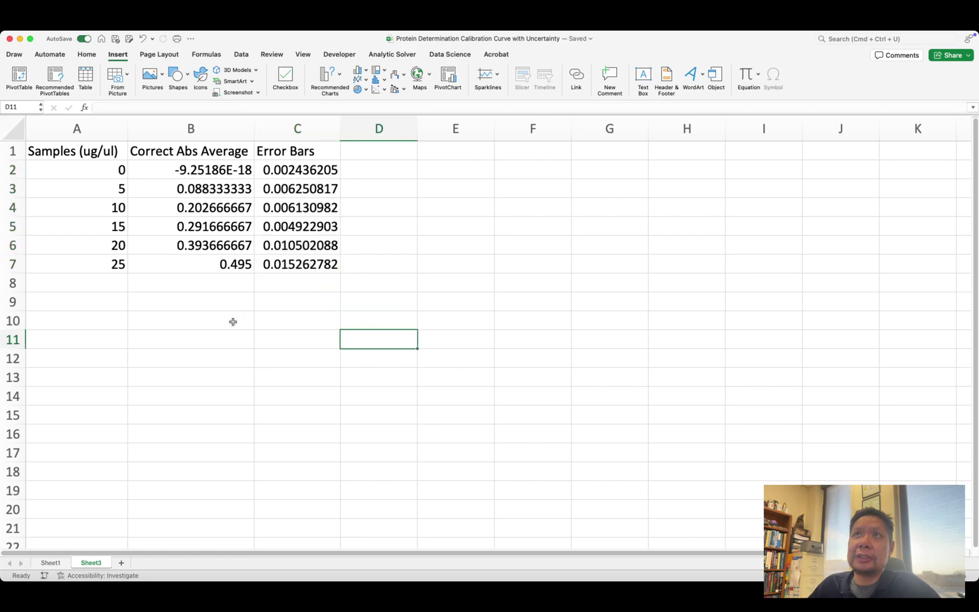
click(384, 92)
click(391, 139)
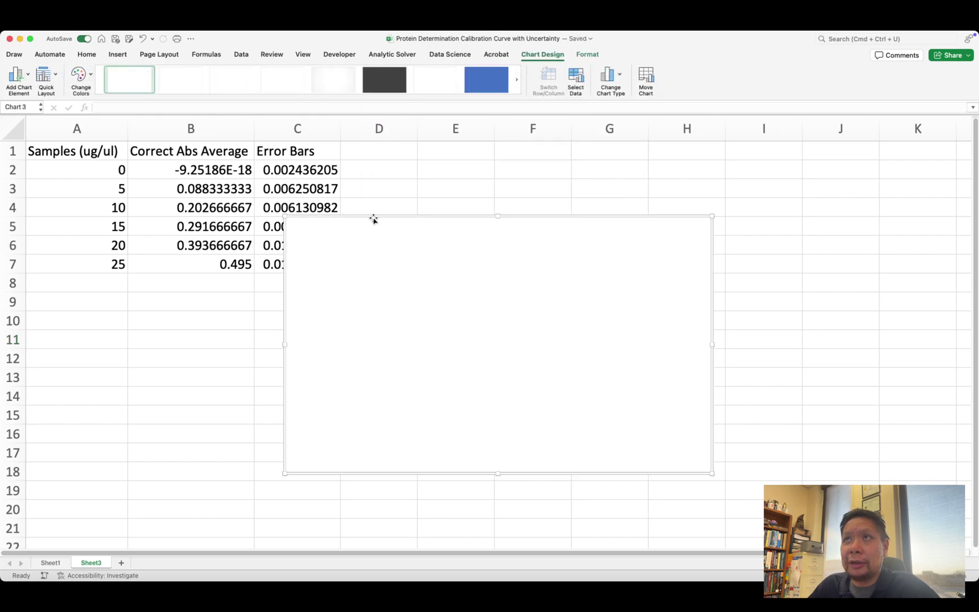
drag(371, 220, 460, 207)
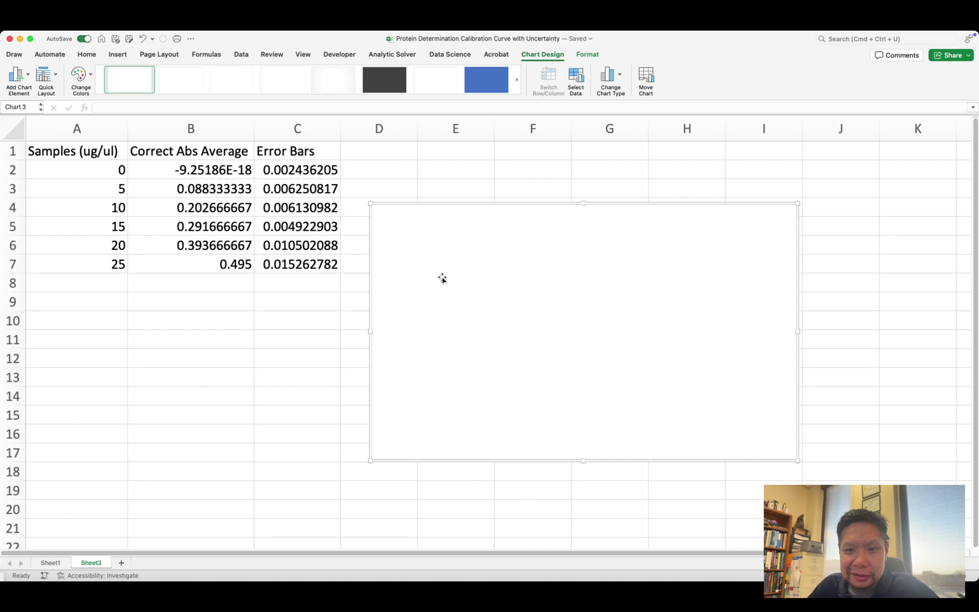
Add a data series to the empty chart with the sample concentrations in Sheet3 A2:A7 as its X values
right_click(541, 263)
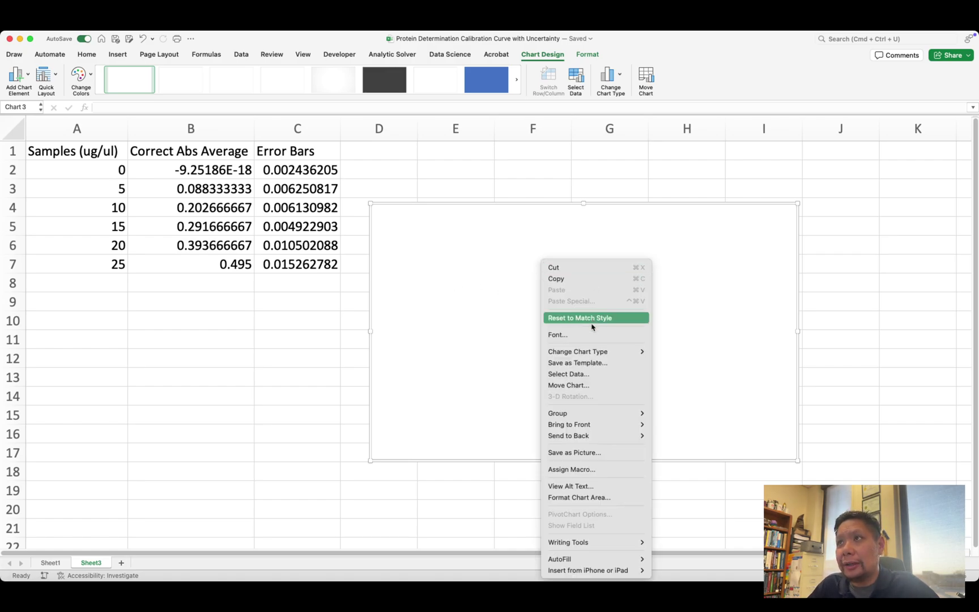
click(589, 376)
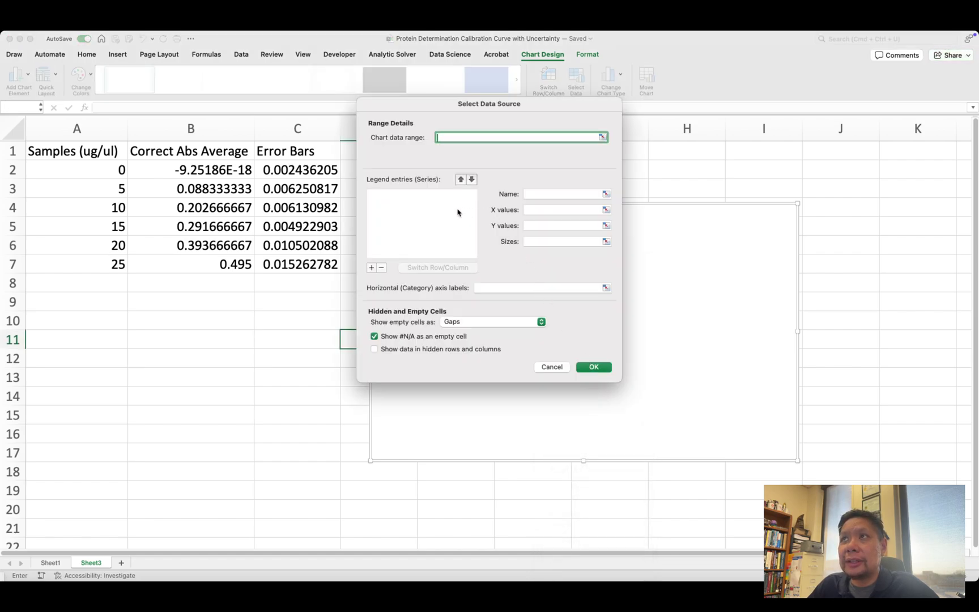
click(371, 268)
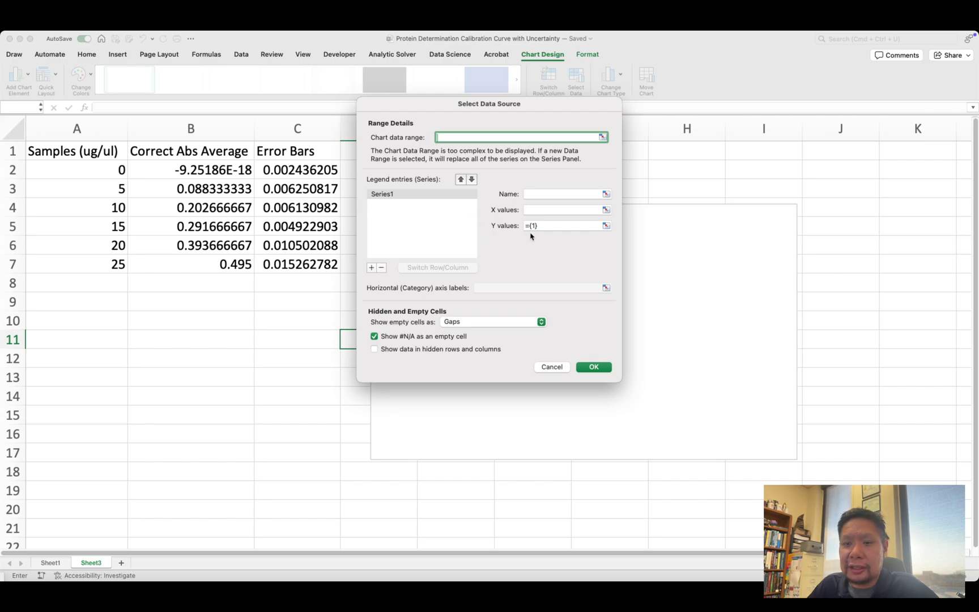
click(606, 212)
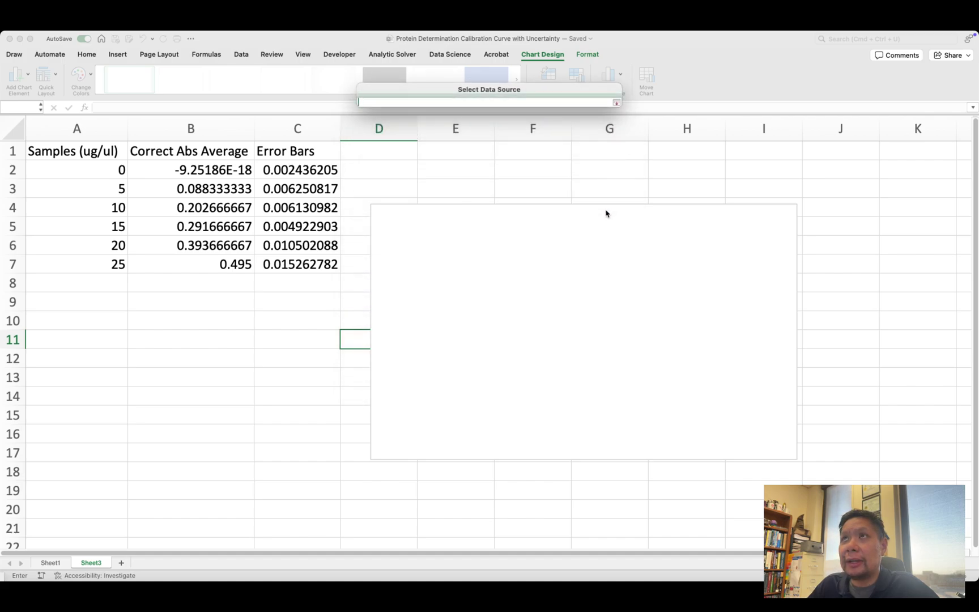
click(617, 103)
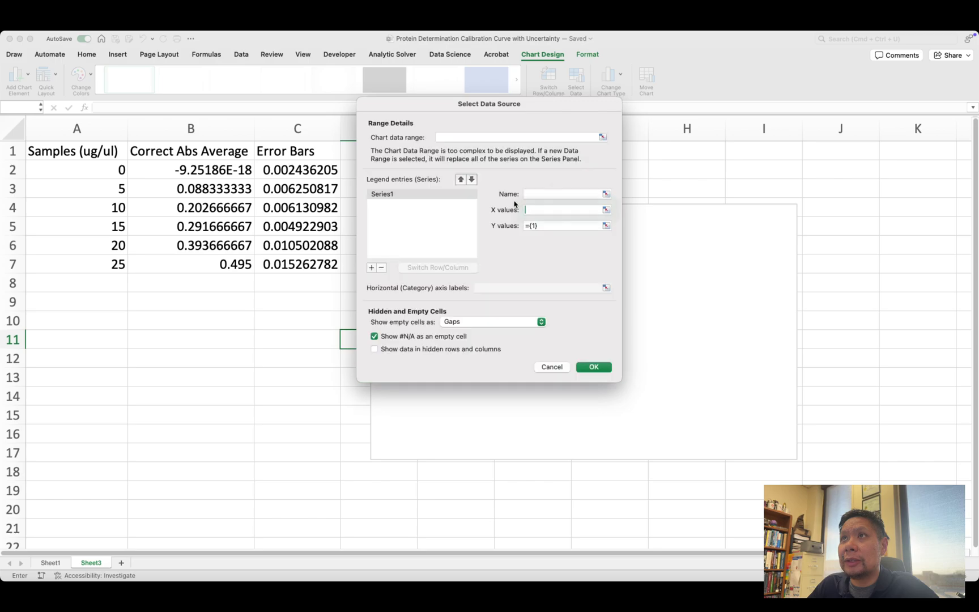
click(606, 210)
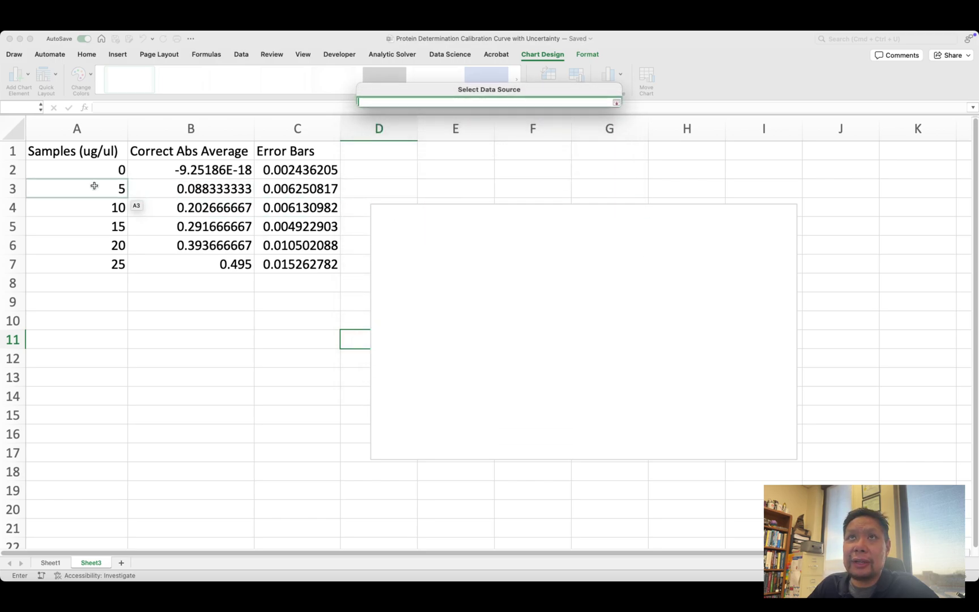
drag(89, 169, 79, 262)
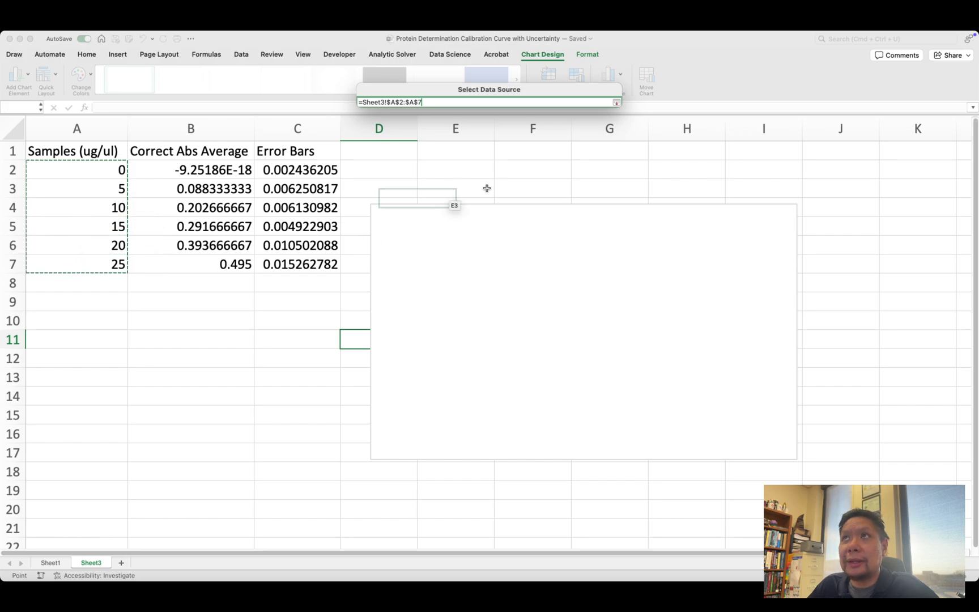
click(616, 103)
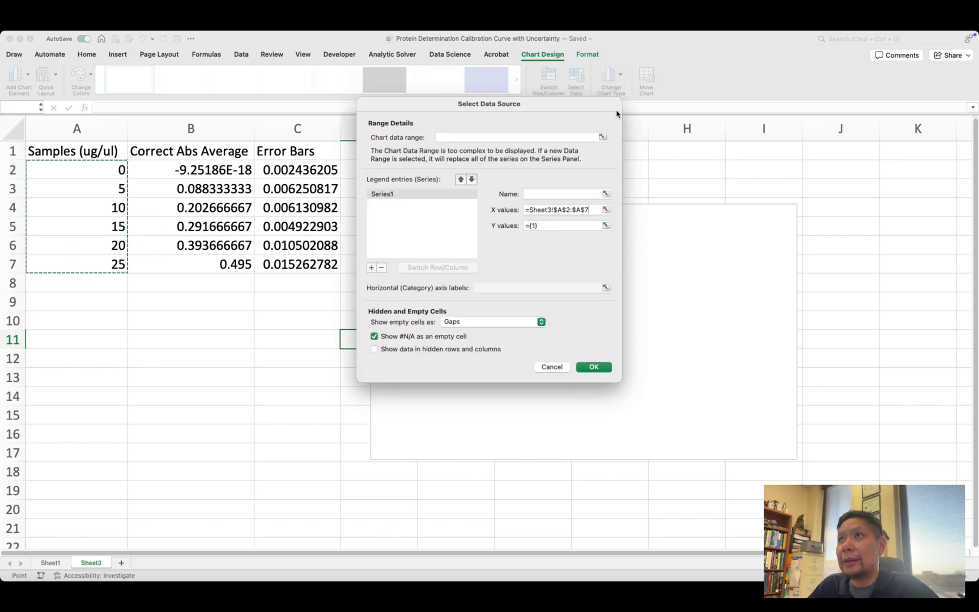
Set the series' Y values to the corrected absorbance averages in Sheet3 B2:B7 and apply the data source
click(606, 226)
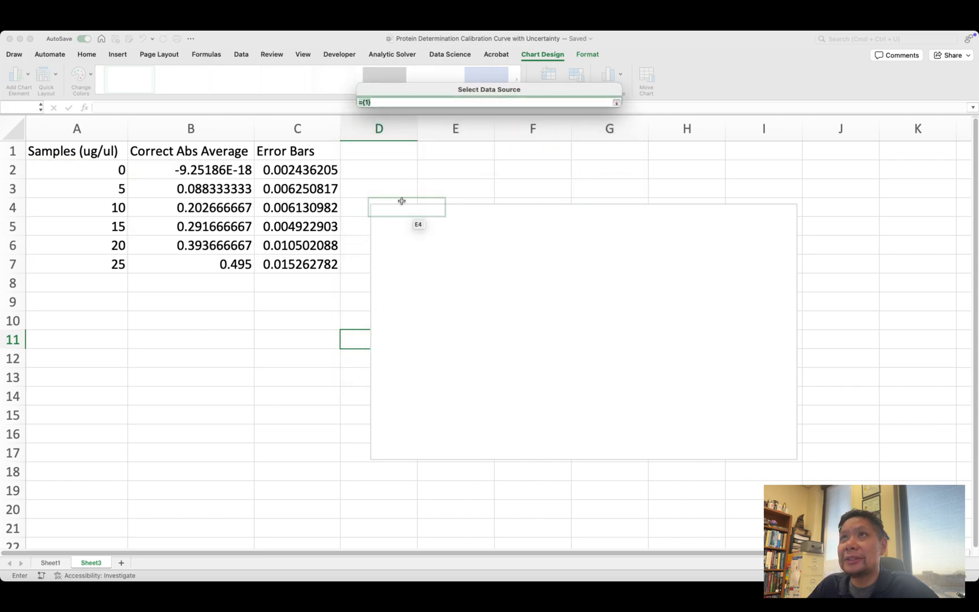
drag(170, 166, 171, 261)
click(617, 103)
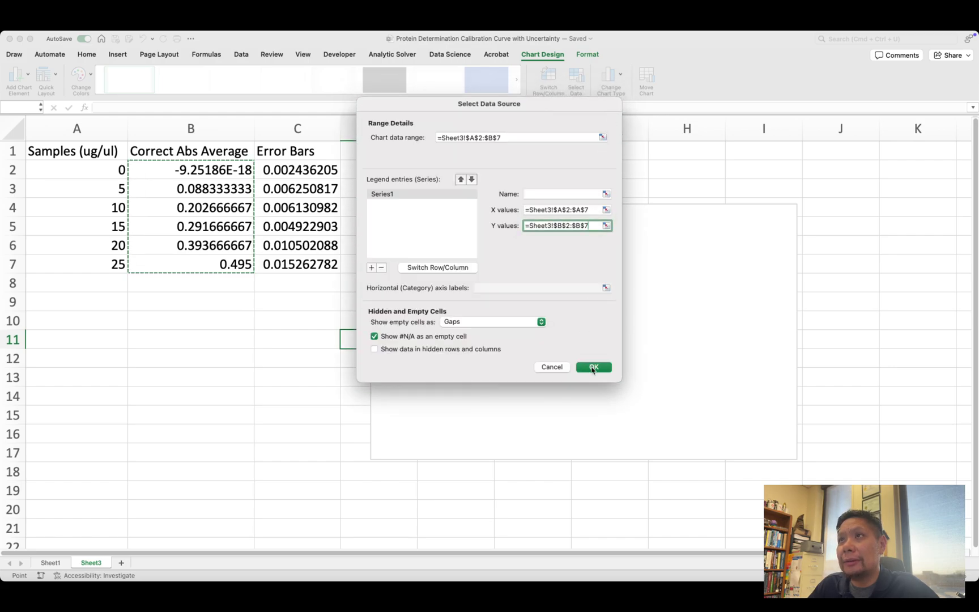
click(602, 368)
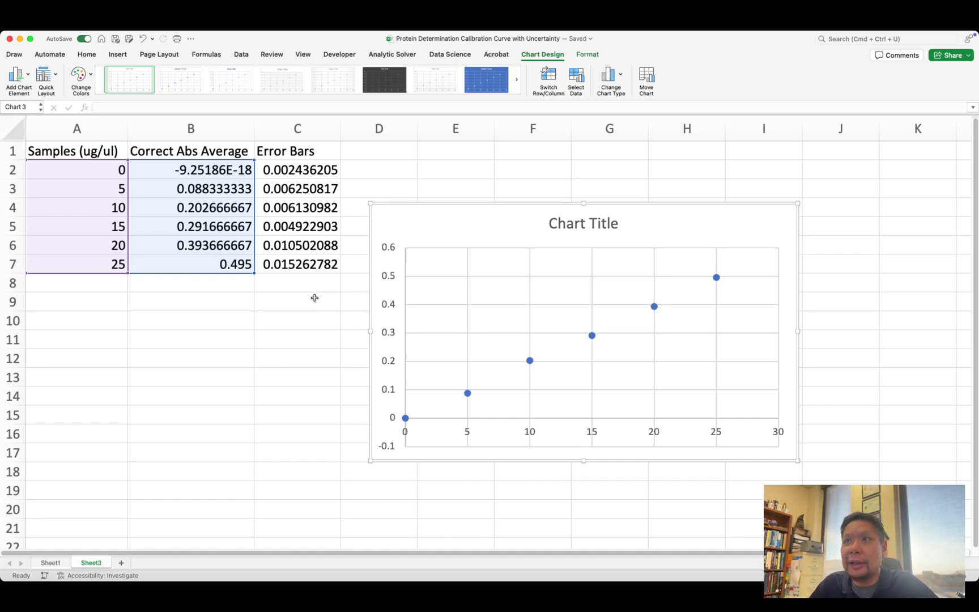
Delete the chart title and both the vertical and horizontal gridlines from the scatter chart
click(618, 229)
key(Delete)
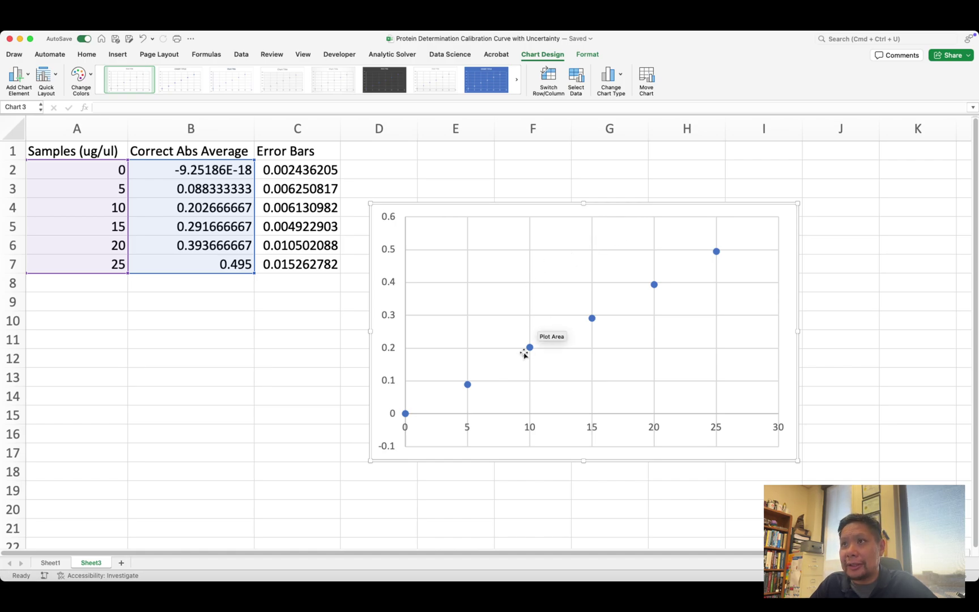
click(528, 317)
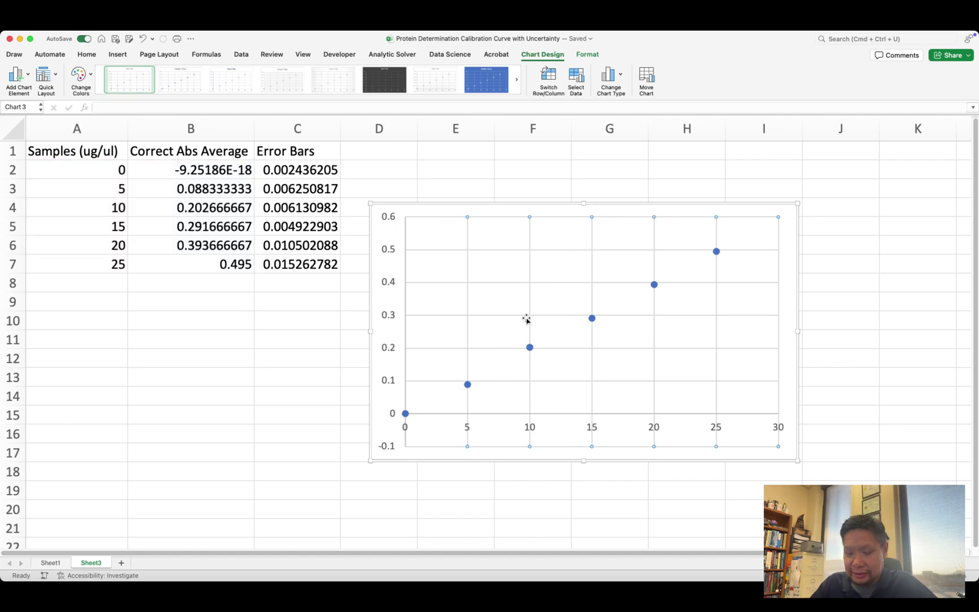
key(Delete)
click(527, 320)
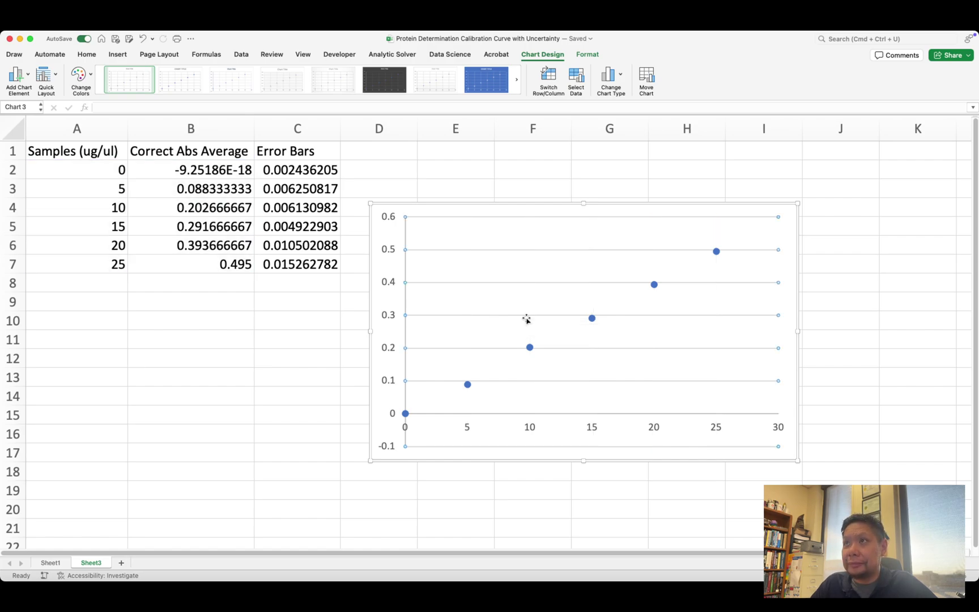
key(Delete)
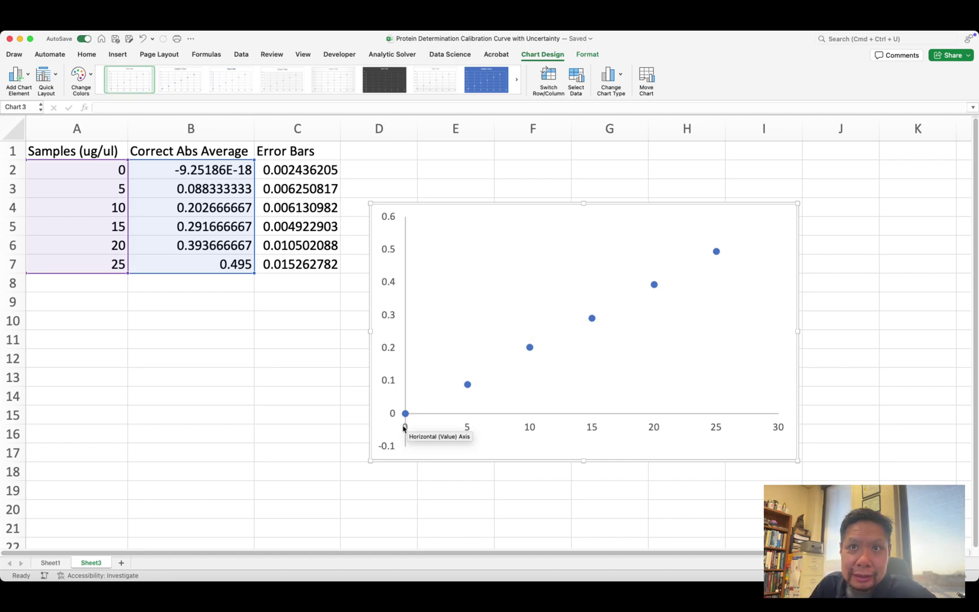
Review the finished calibration curve charts on Sheet1 for comparison and return to Sheet3
click(50, 563)
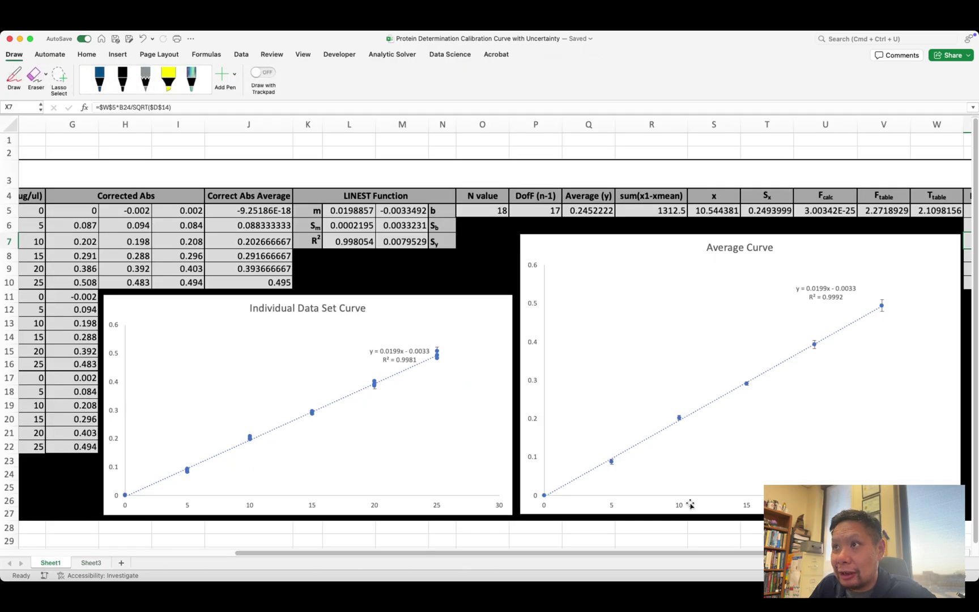
click(99, 562)
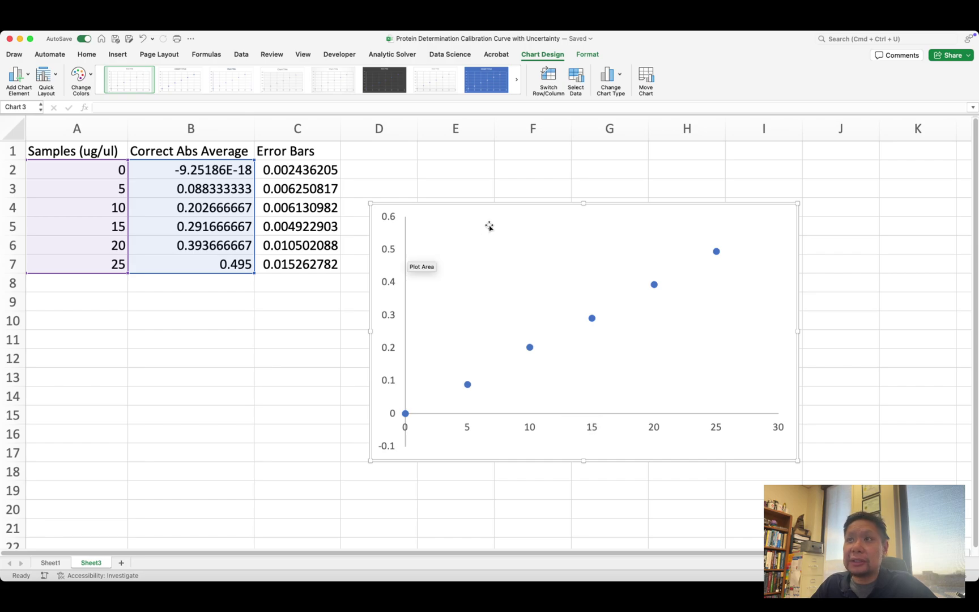
click(542, 59)
click(542, 60)
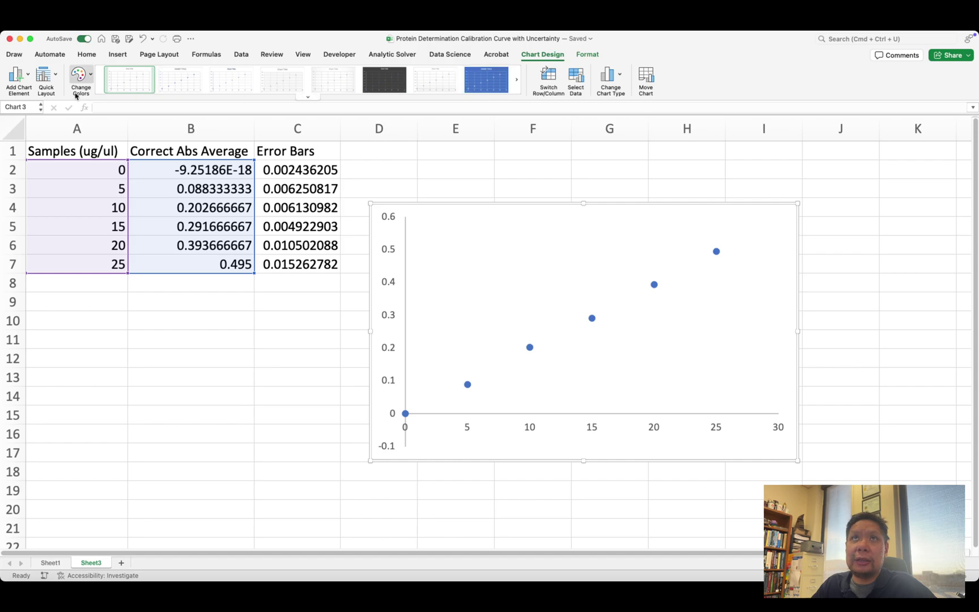
click(27, 75)
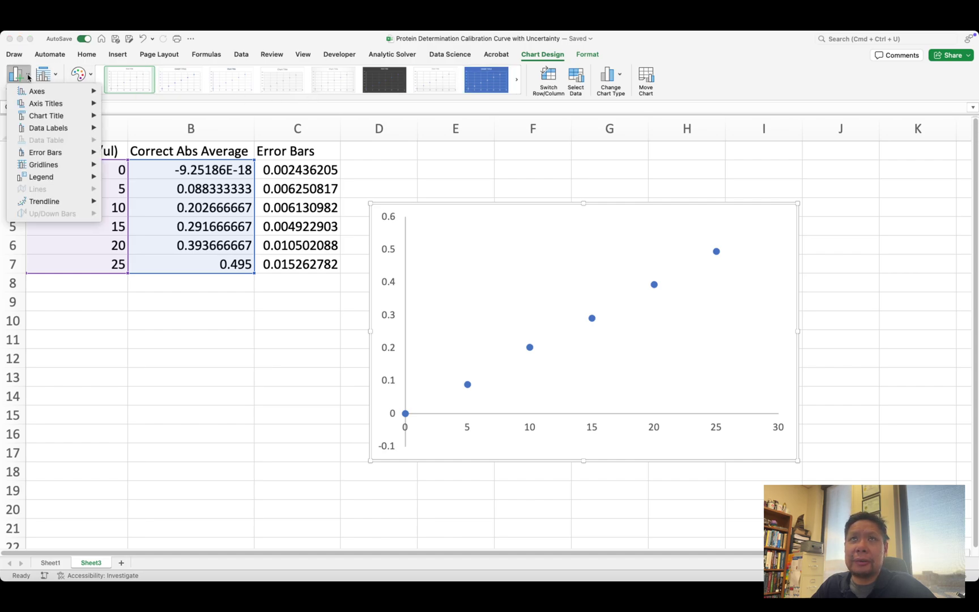
mouse_move(41, 91)
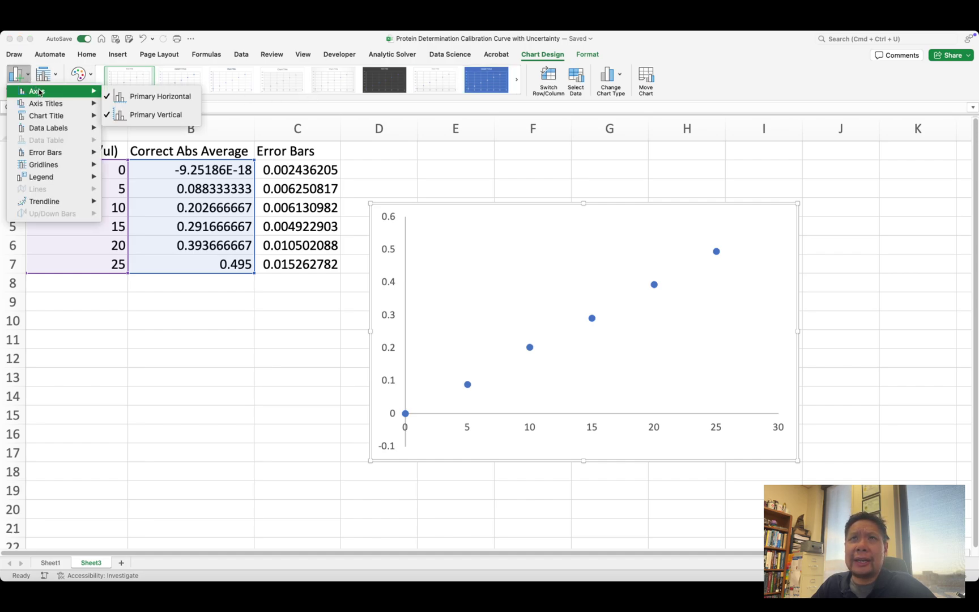
click(154, 100)
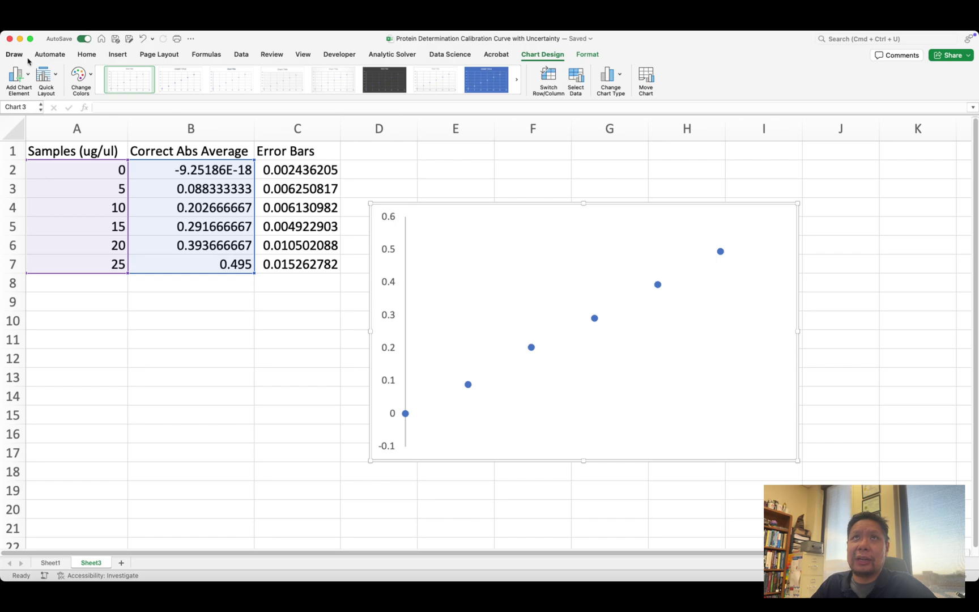
click(21, 82)
mouse_move(69, 91)
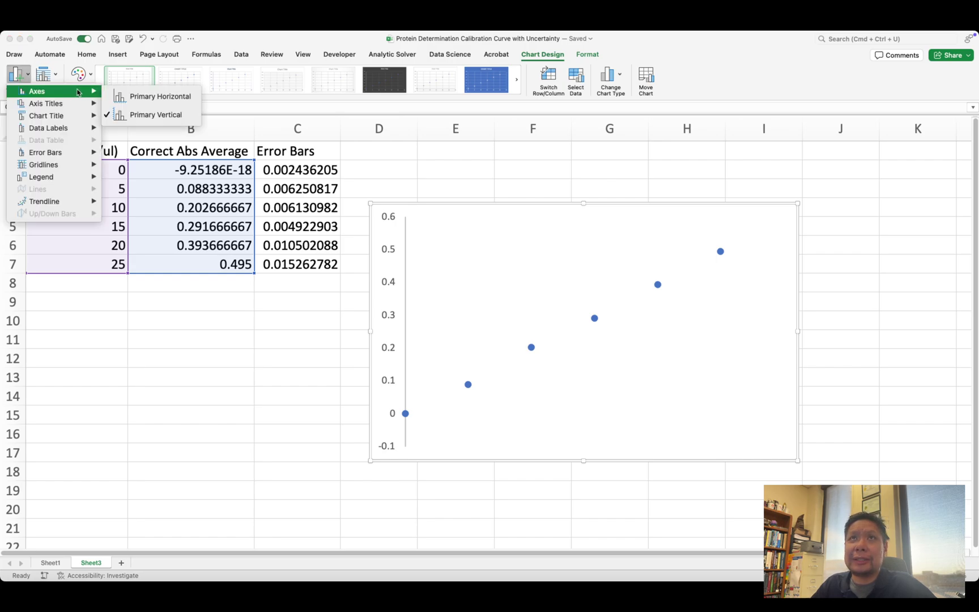
click(122, 97)
Add a primary horizontal axis title to the scatter chart on Sheet3
click(22, 74)
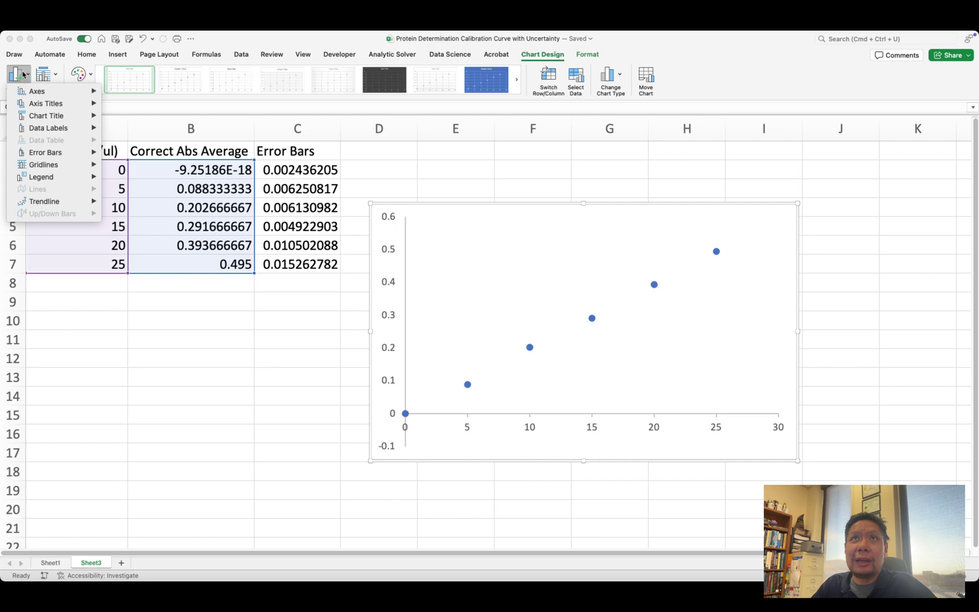
mouse_move(41, 104)
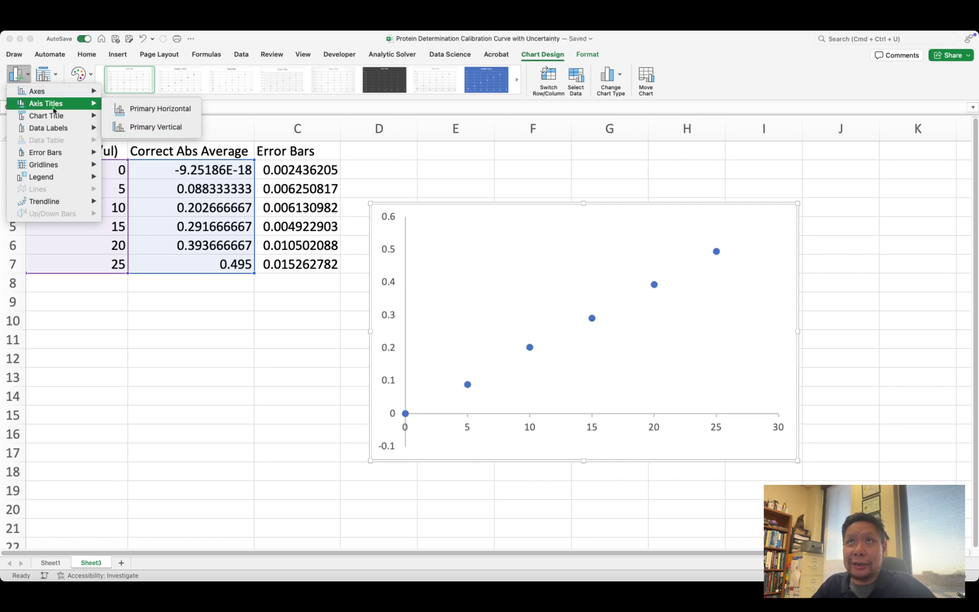
click(159, 111)
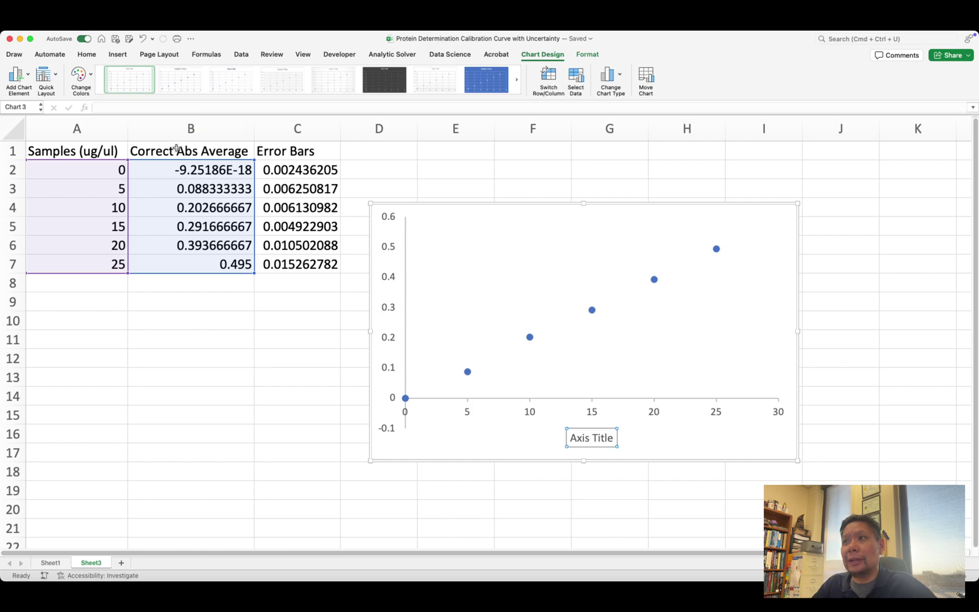
Replace the horizontal axis title's placeholder text with "Concentration (ug/uL)"
click(592, 441)
triple_click(596, 443)
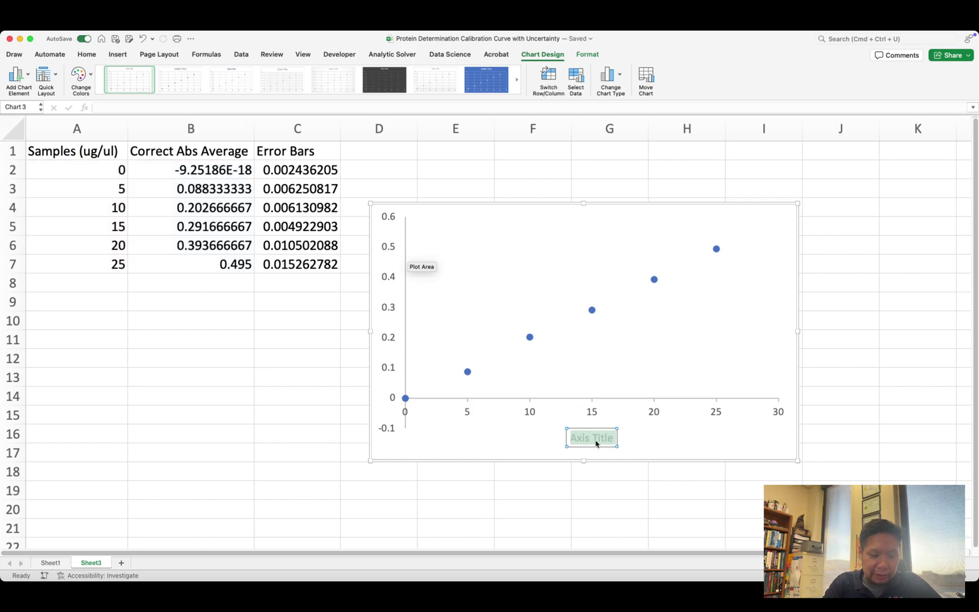
text(Conce)
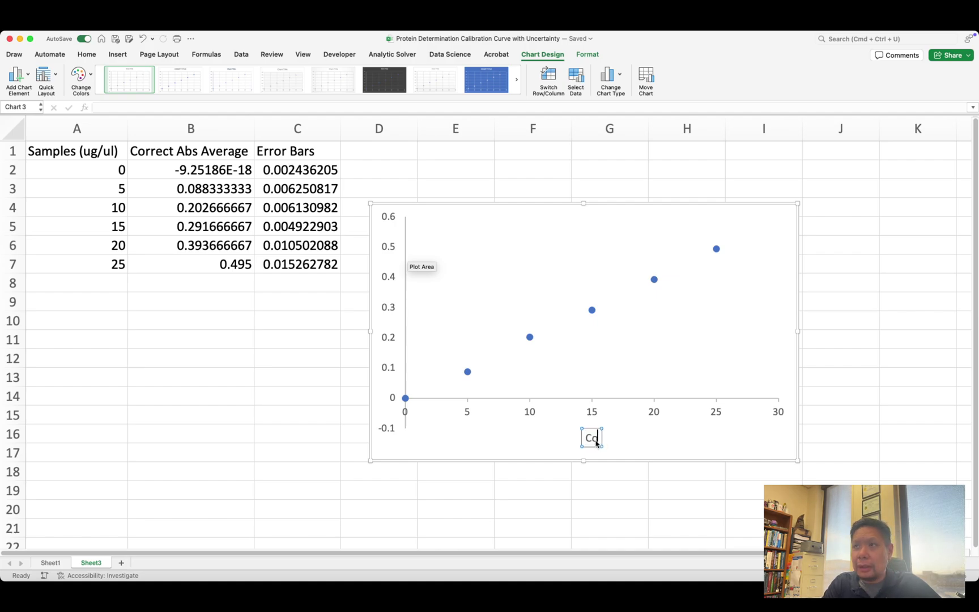
key(BackSpace)
text(ern)
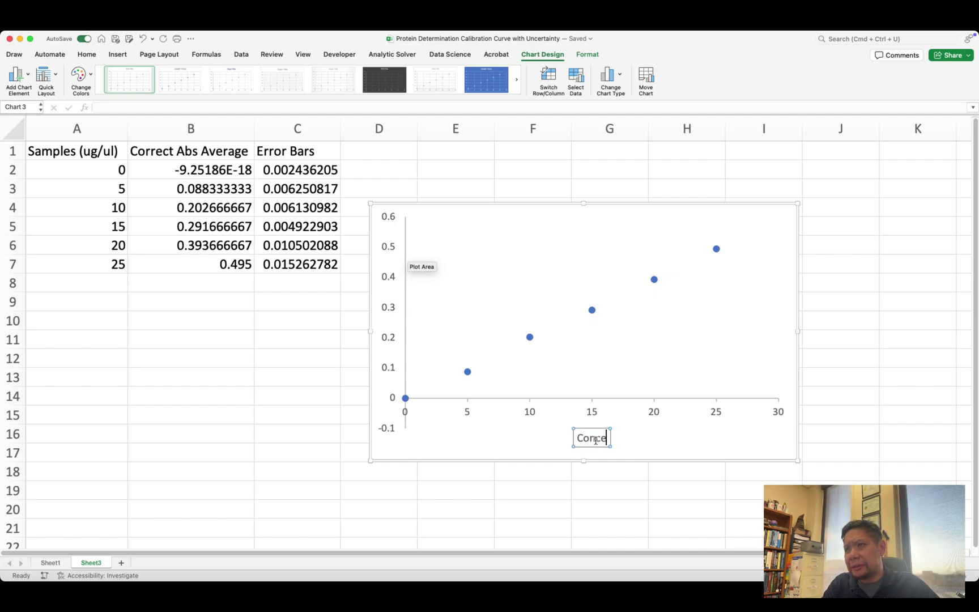
key(BackSpace)
key(BackSpace)
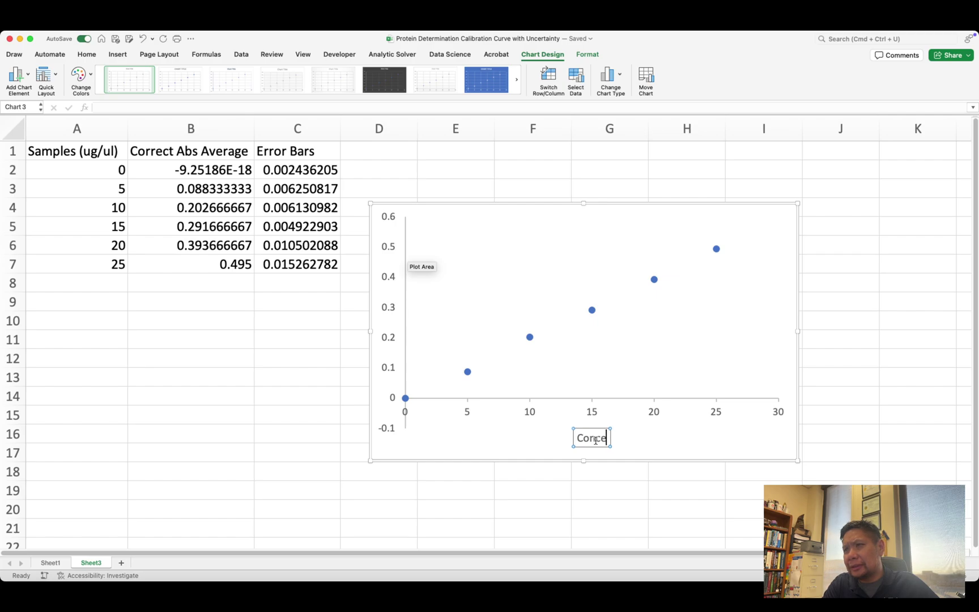
text(n)
text(tra)
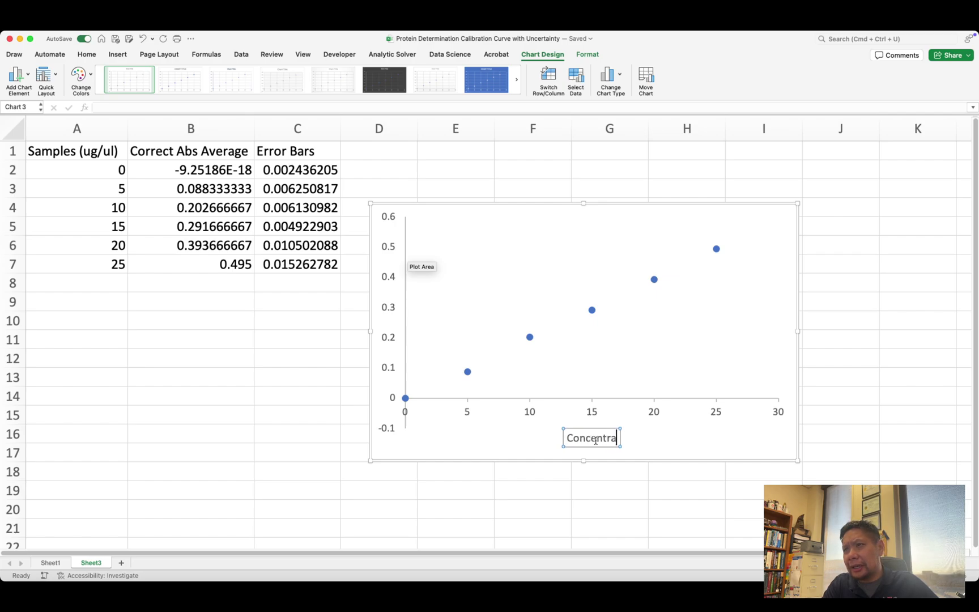
text(tion ()
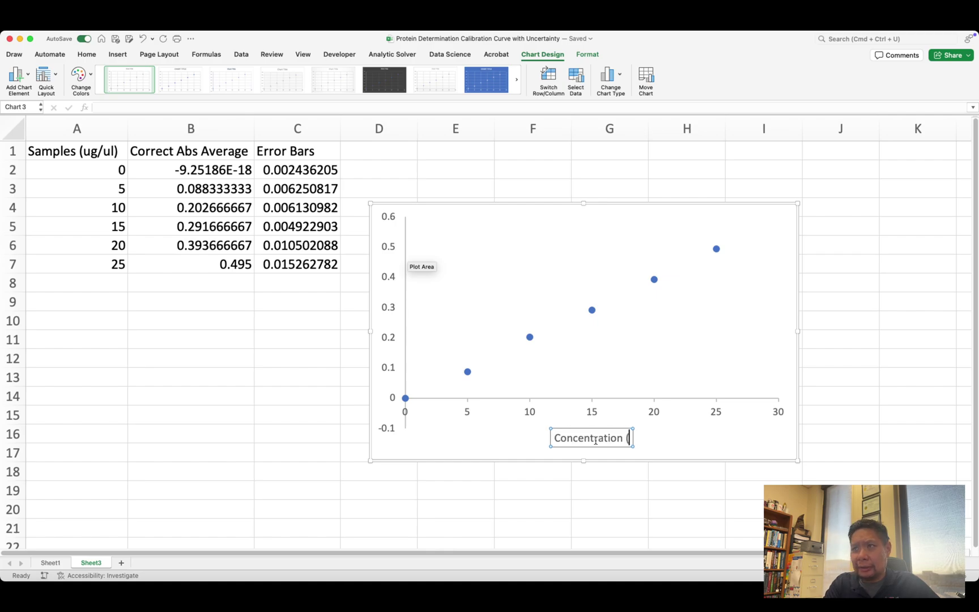
text(u)
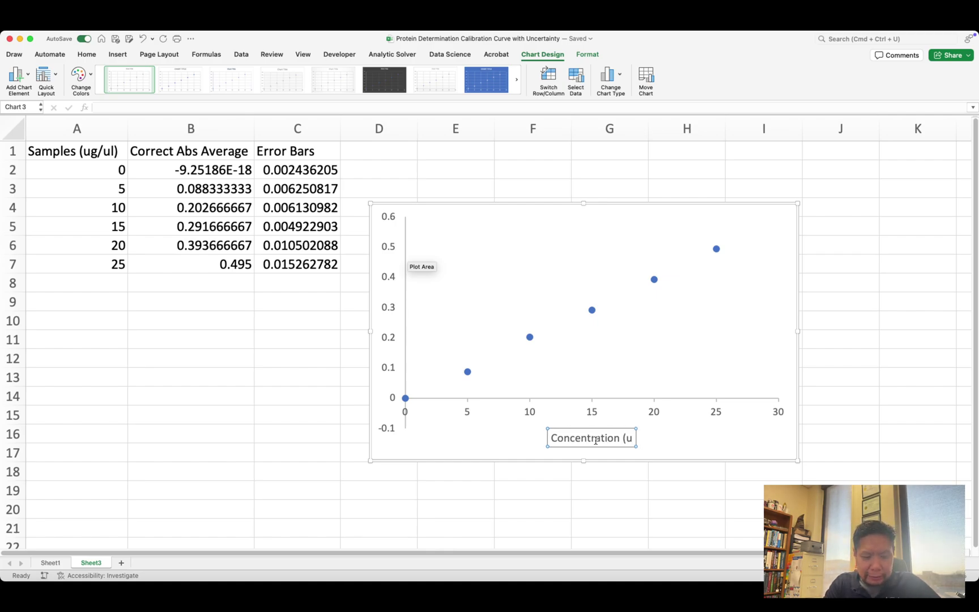
text(L)
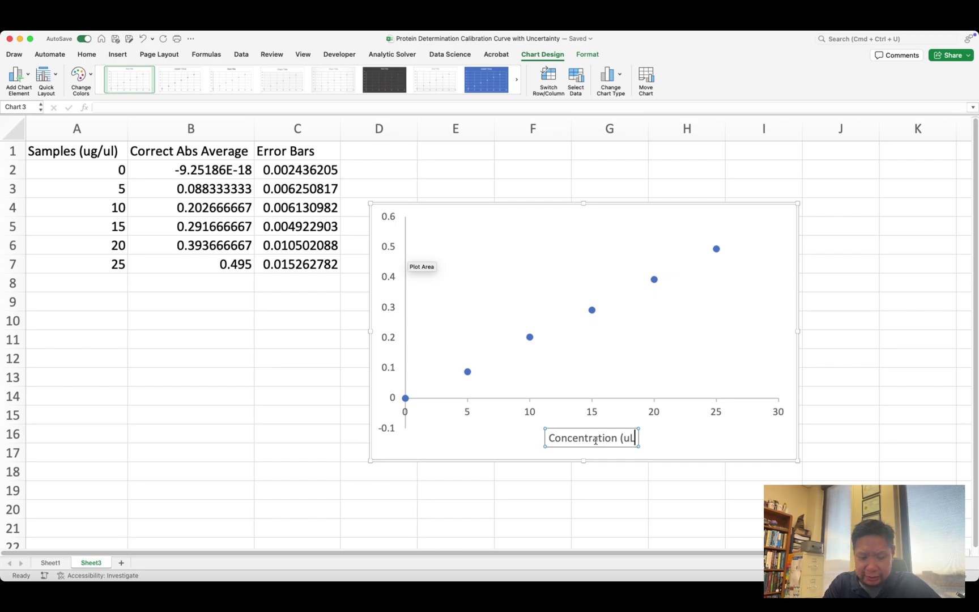
text(/)
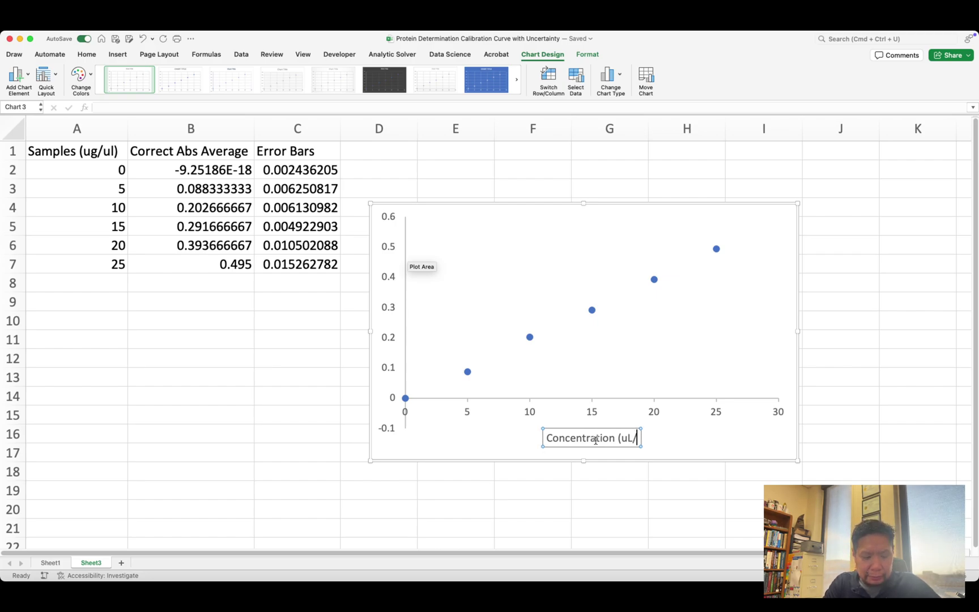
key(BackSpace)
key(BackSpace)
key(BackSpace)
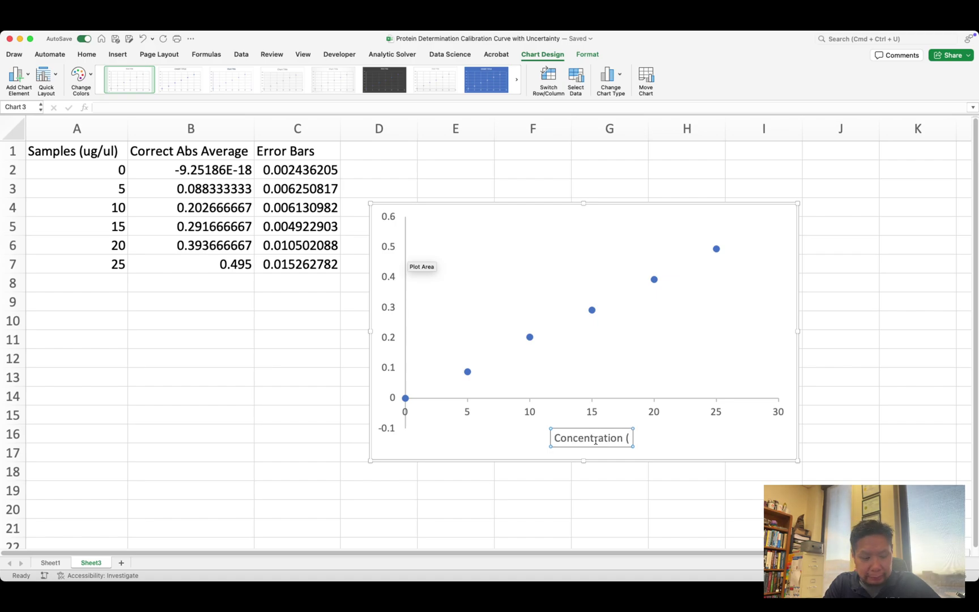
text(g)
key(BackSpace)
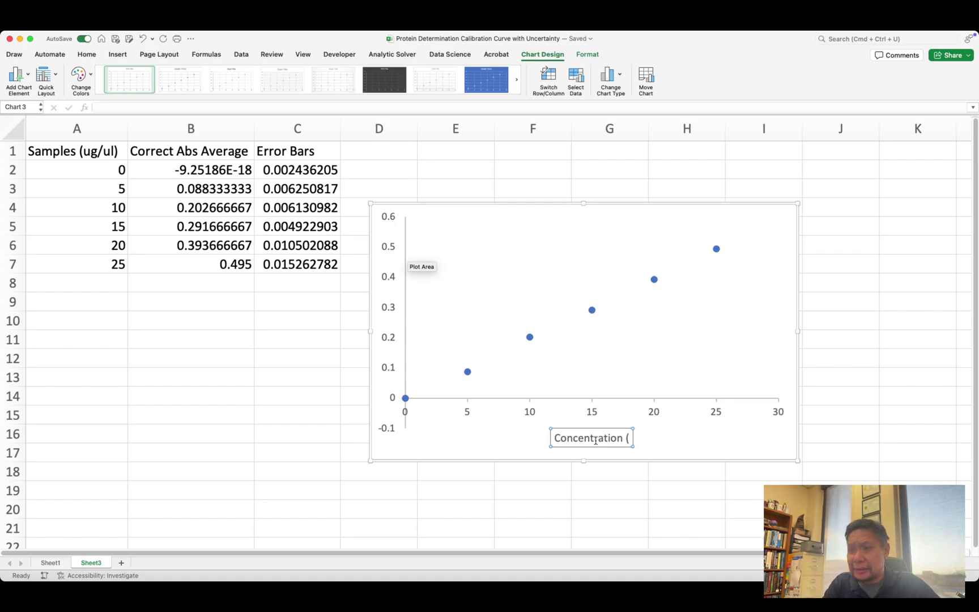
text(u)
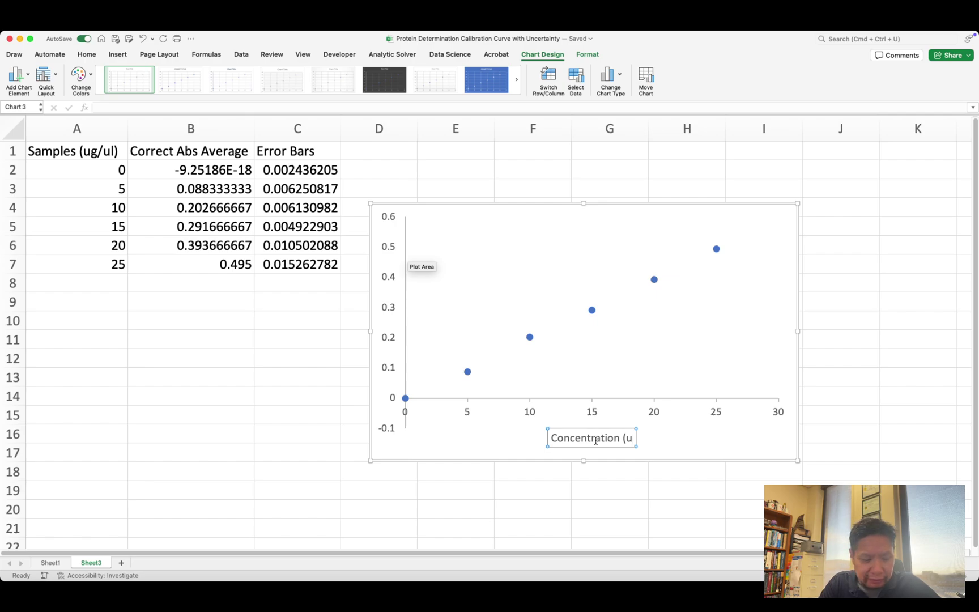
text(g)
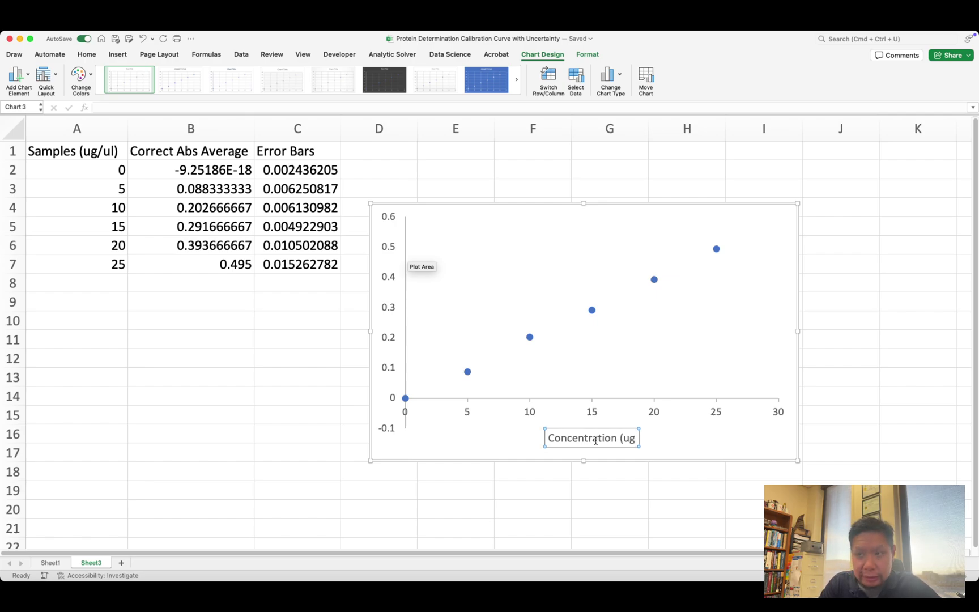
text(/u)
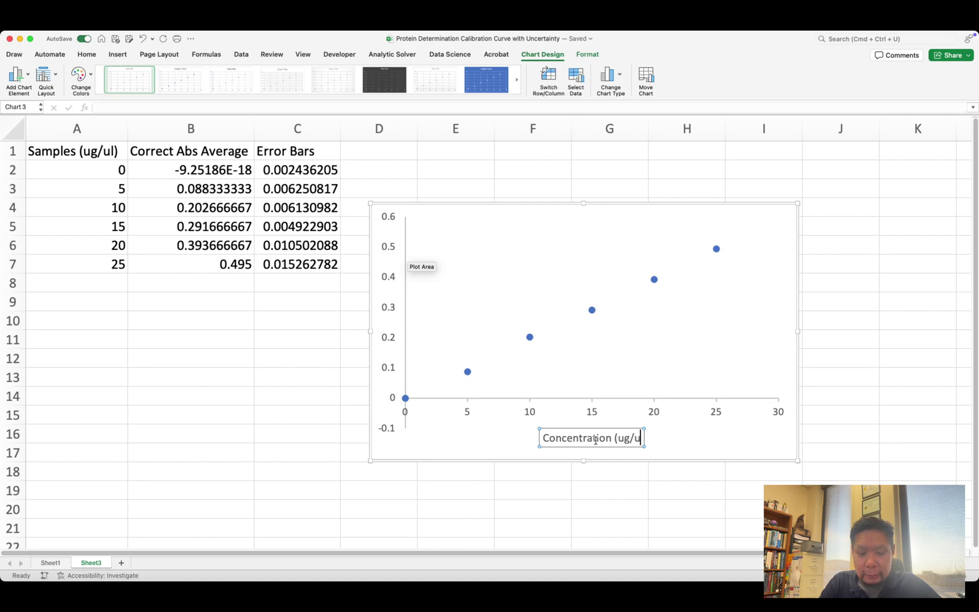
text(L))
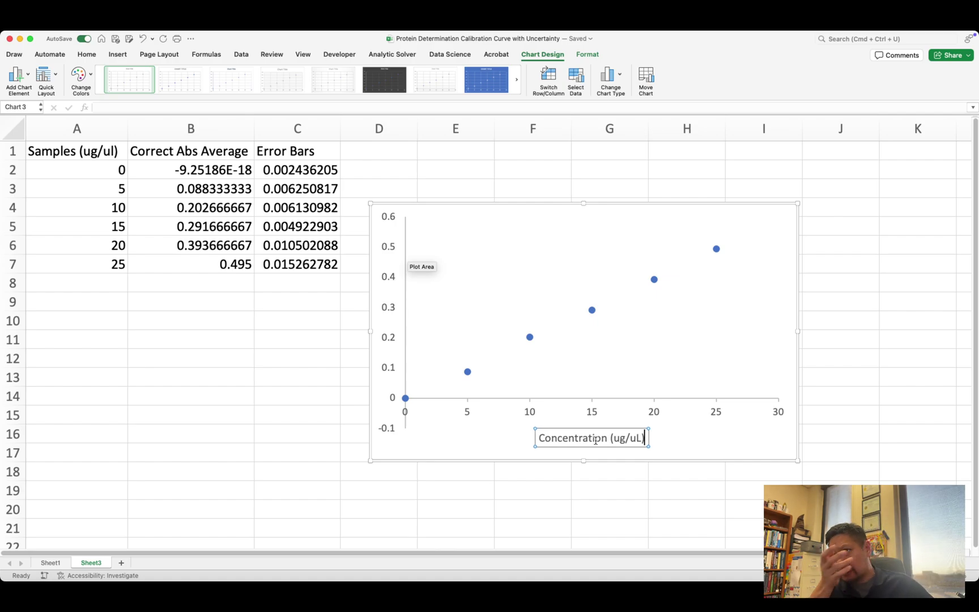
click(92, 153)
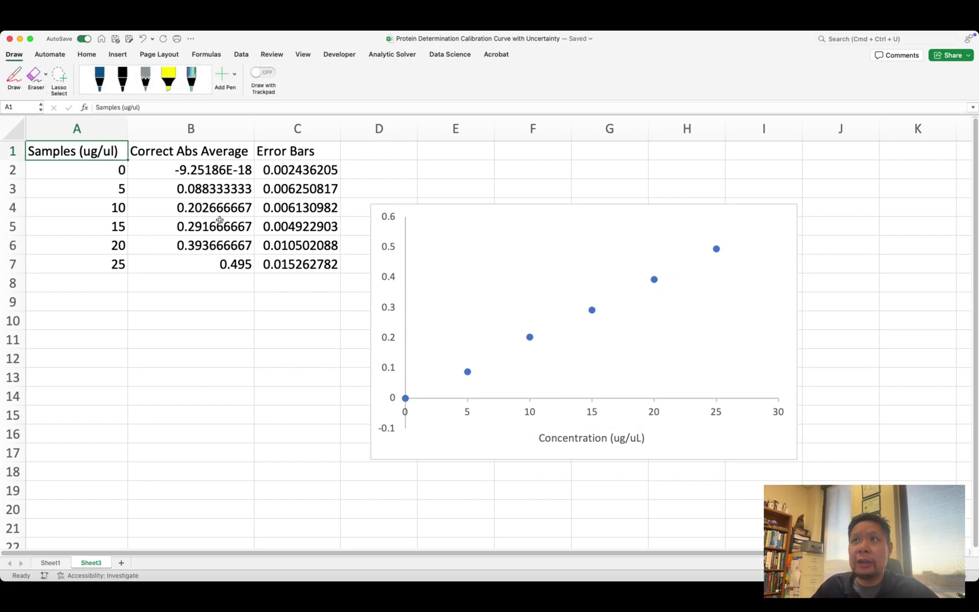
Add a primary vertical axis title to the scatter chart
click(437, 222)
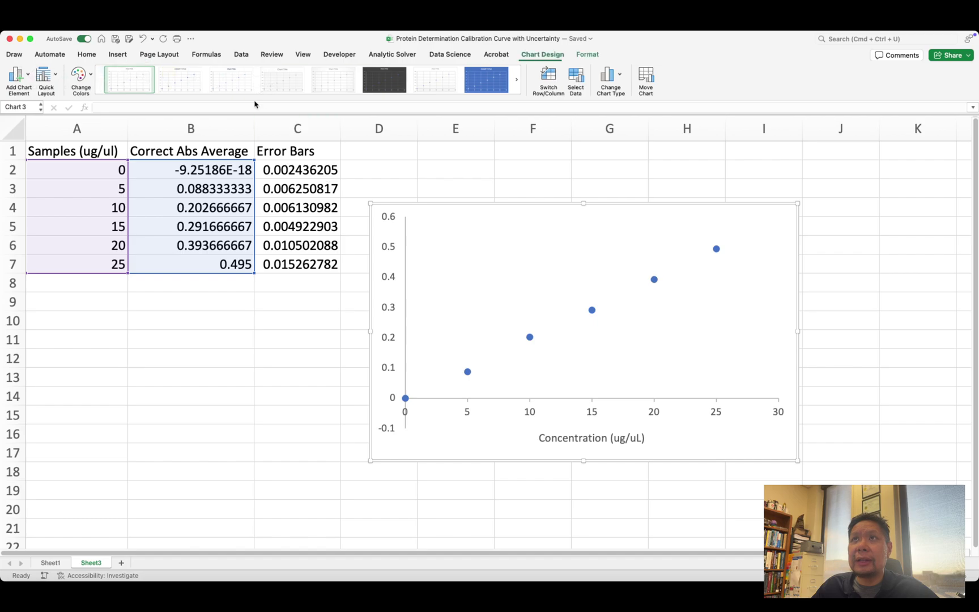
click(538, 56)
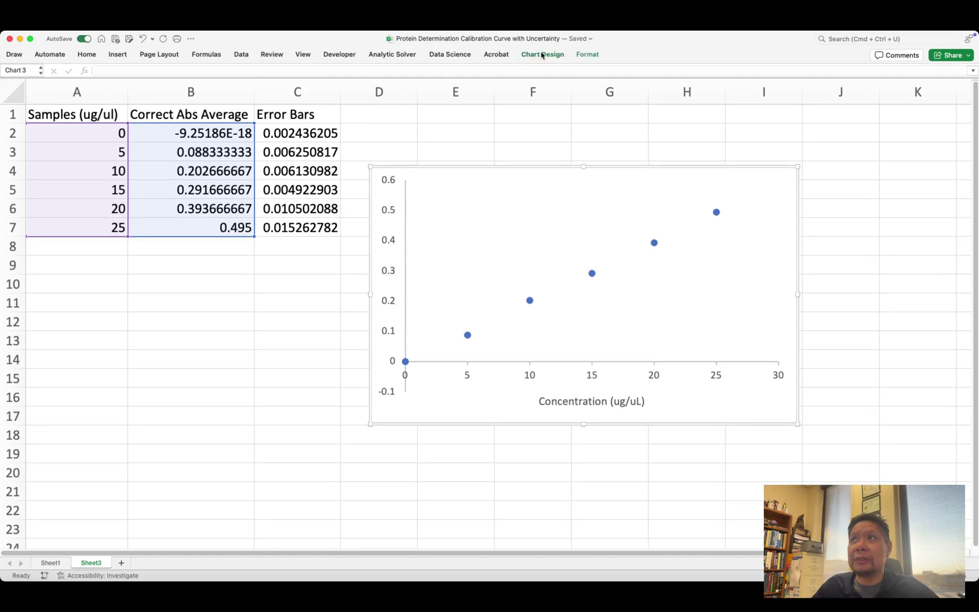
click(542, 55)
click(26, 78)
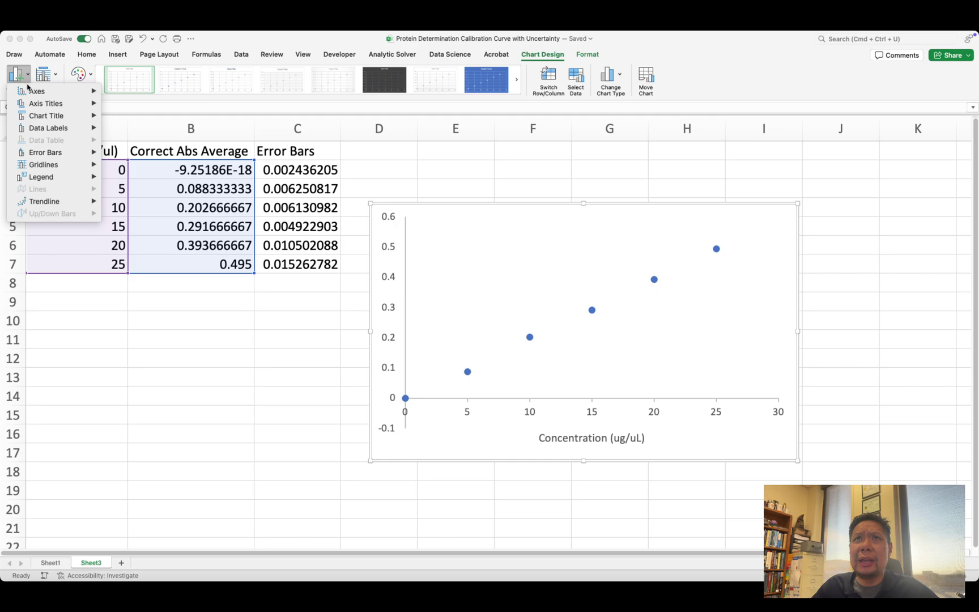
mouse_move(37, 103)
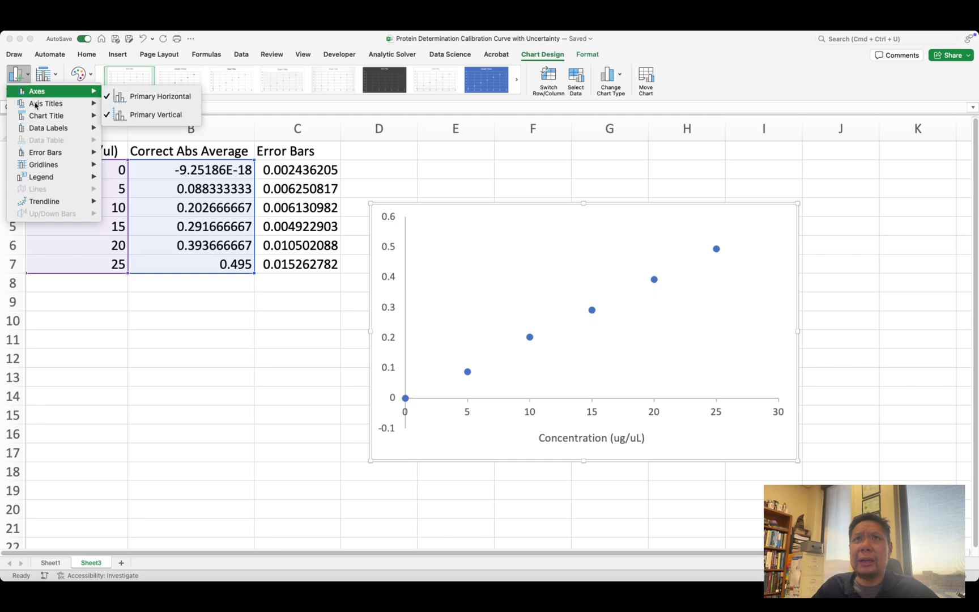
click(133, 126)
Make the vertical axis title read "Abs", removing the placeholder text, and deselect the chart
text(AbsAxis Title)
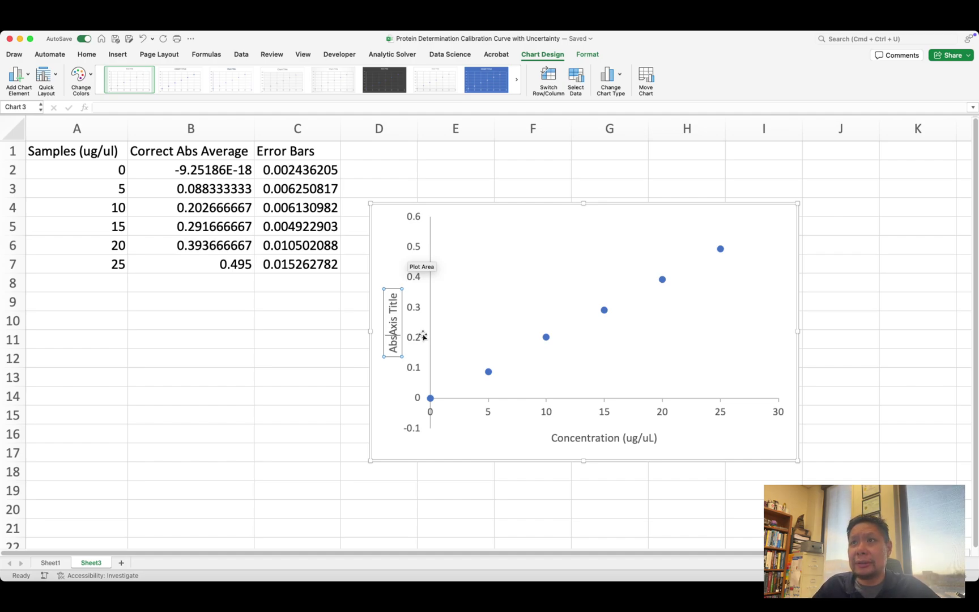
drag(395, 334, 397, 292)
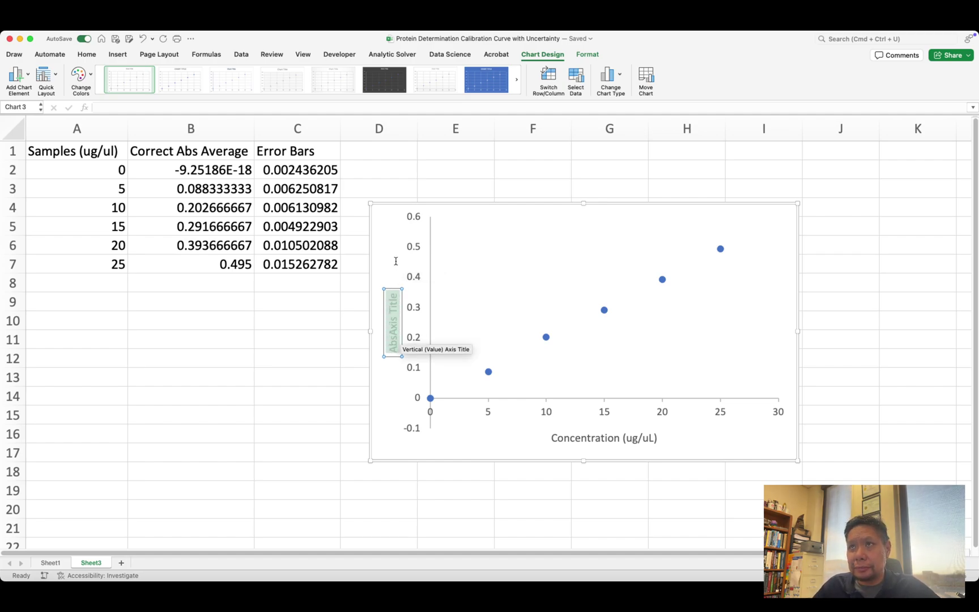
key(BackSpace)
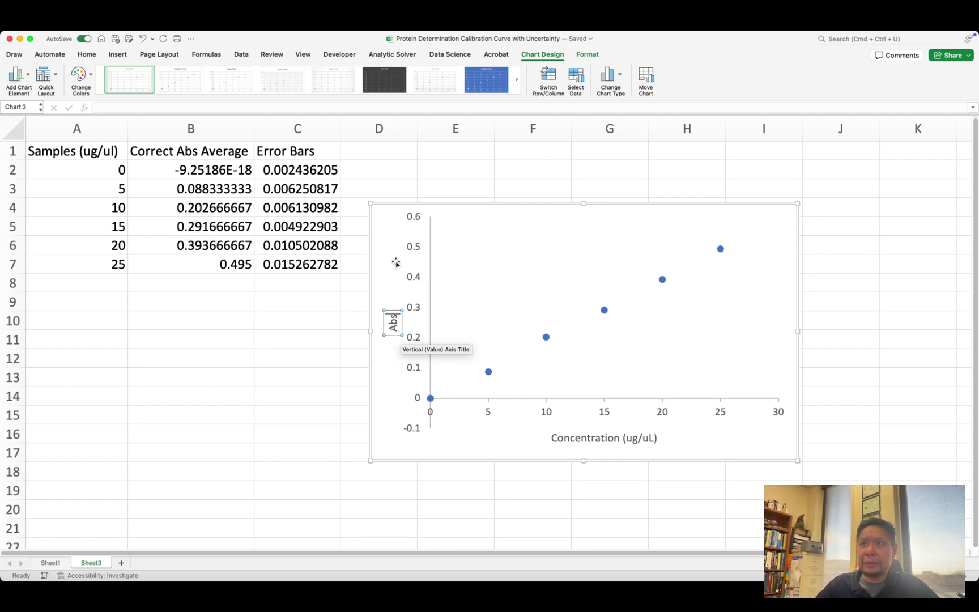
click(709, 471)
click(730, 505)
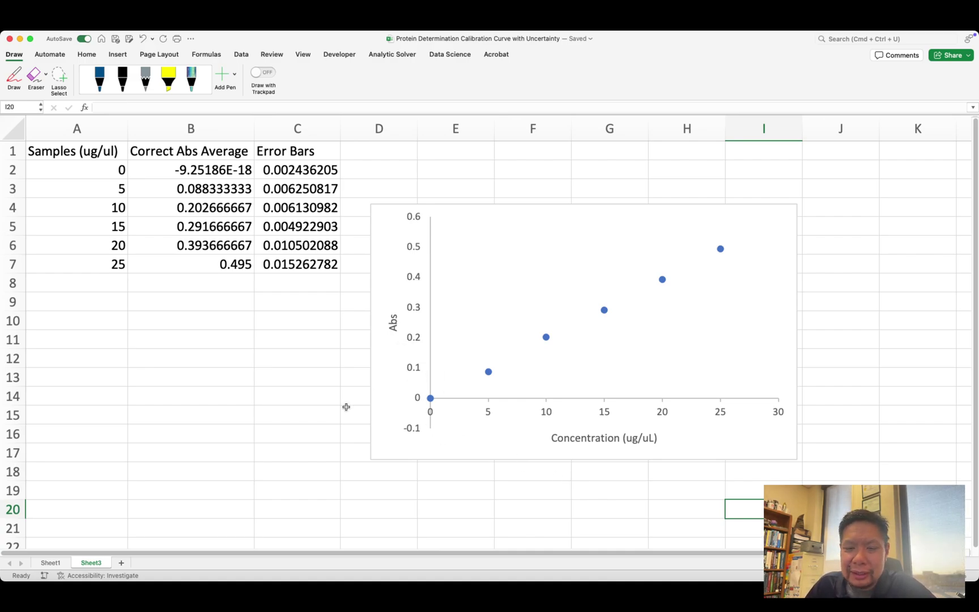
click(417, 430)
right_click(418, 429)
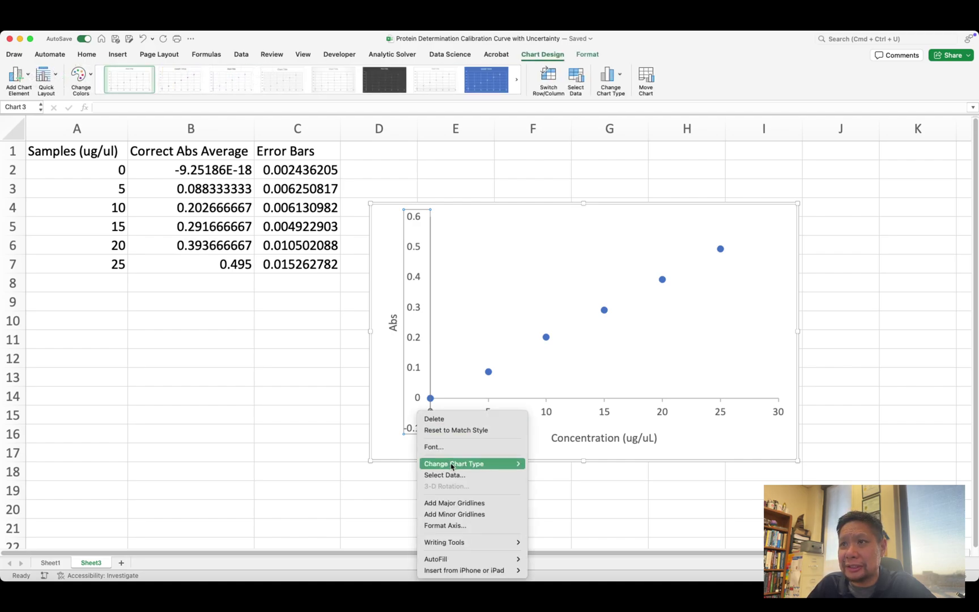
click(750, 446)
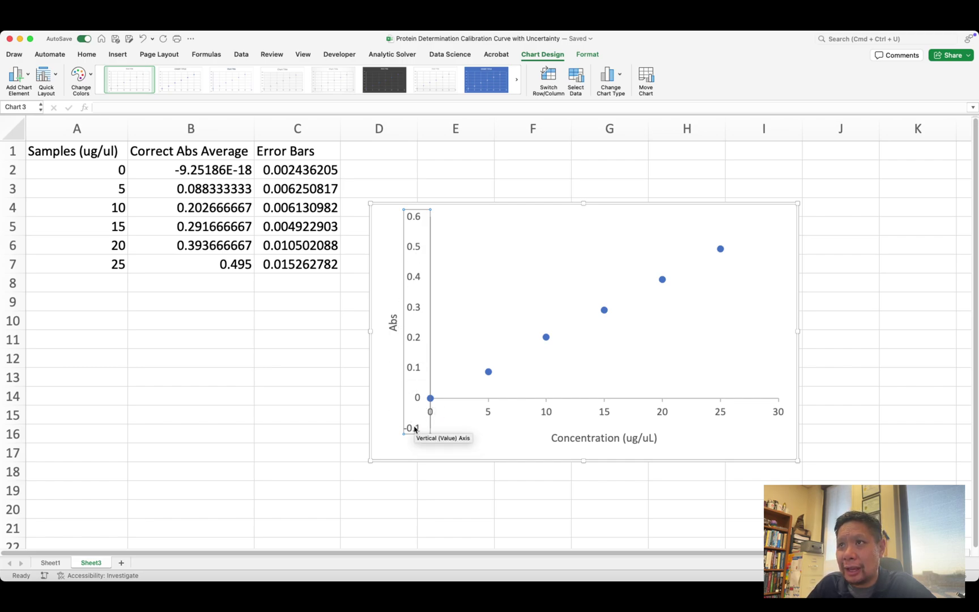
click(489, 450)
click(413, 408)
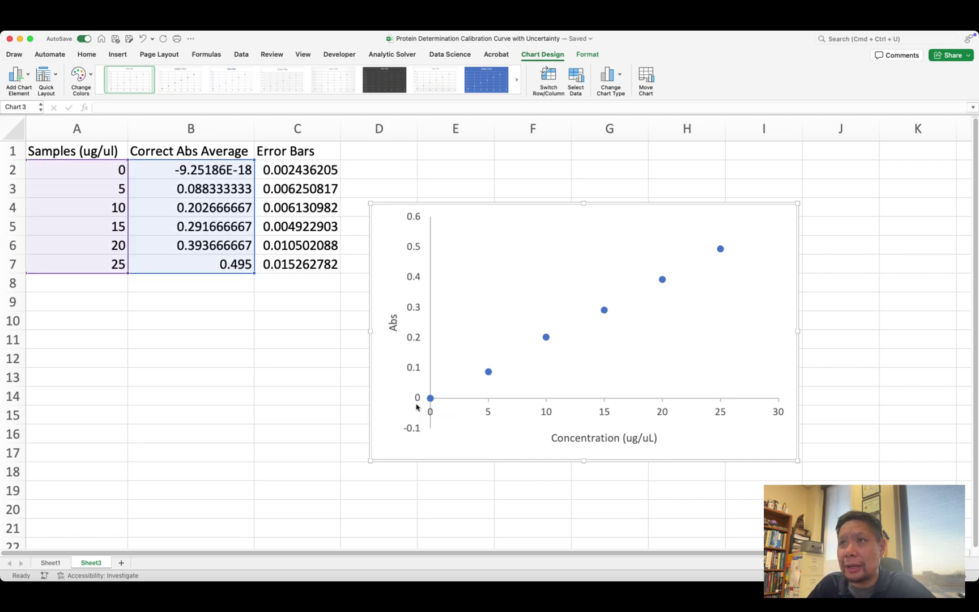
Set the minimum bound of the chart's vertical axis to 0 in the axis formatting options
click(410, 370)
right_click(412, 370)
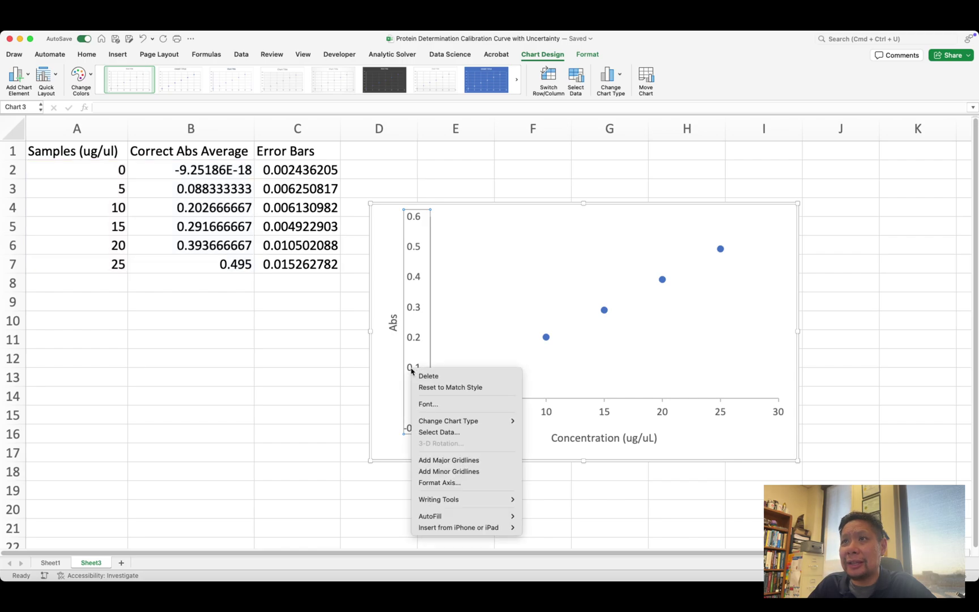
click(451, 483)
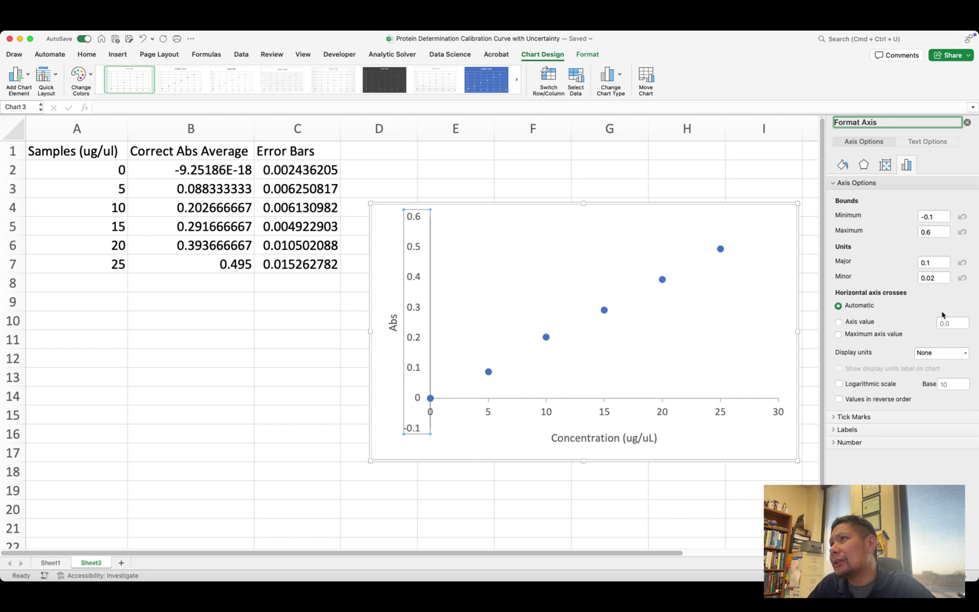
click(939, 218)
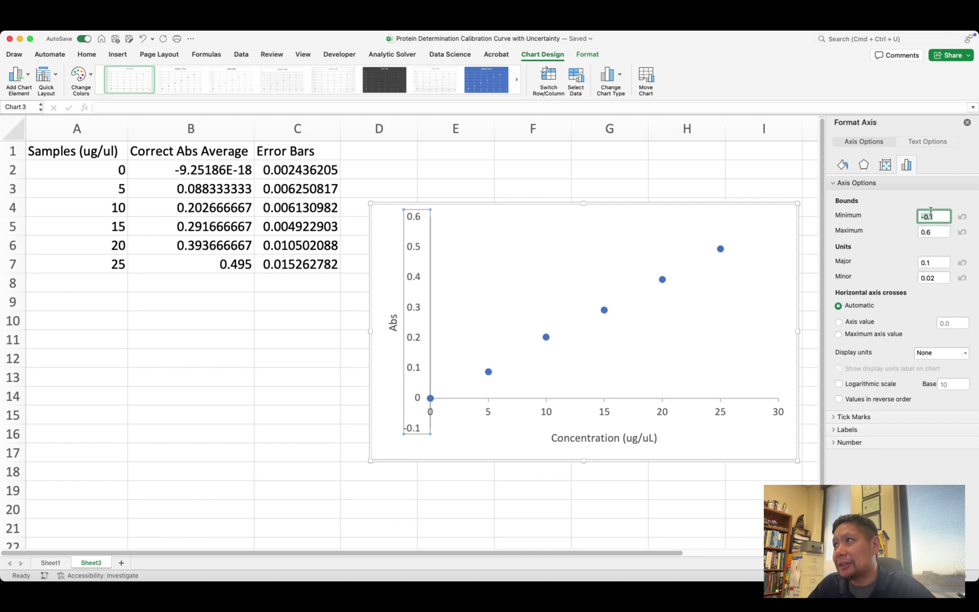
text(0)
key(Return)
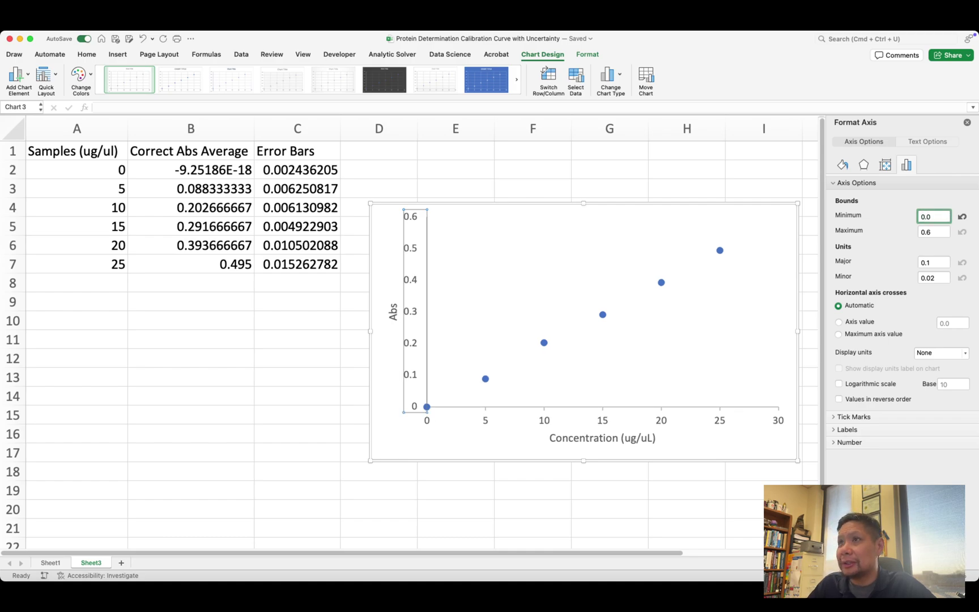
click(464, 452)
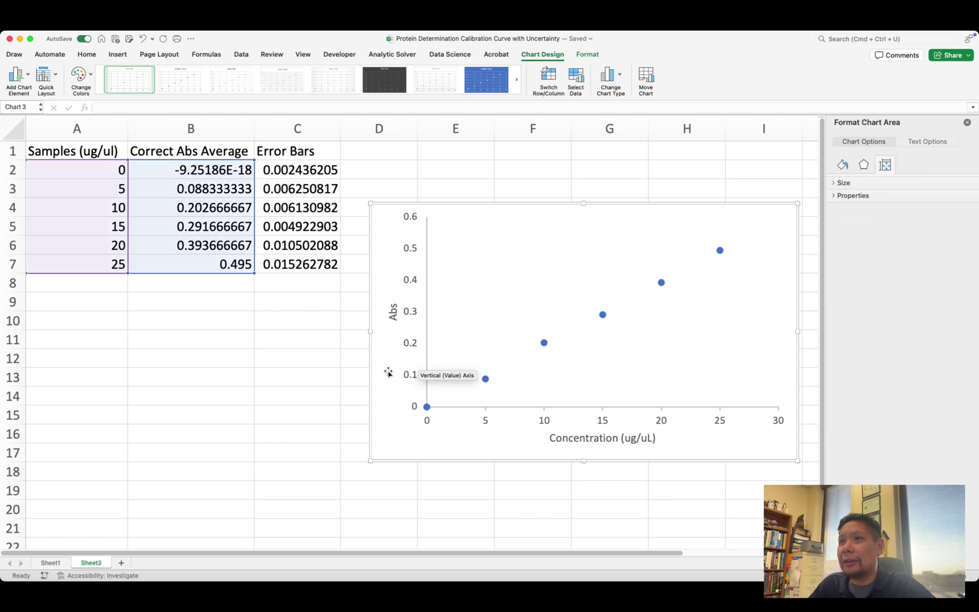
Remove the border line around the scatter chart's area and deselect the chart
click(304, 450)
click(392, 492)
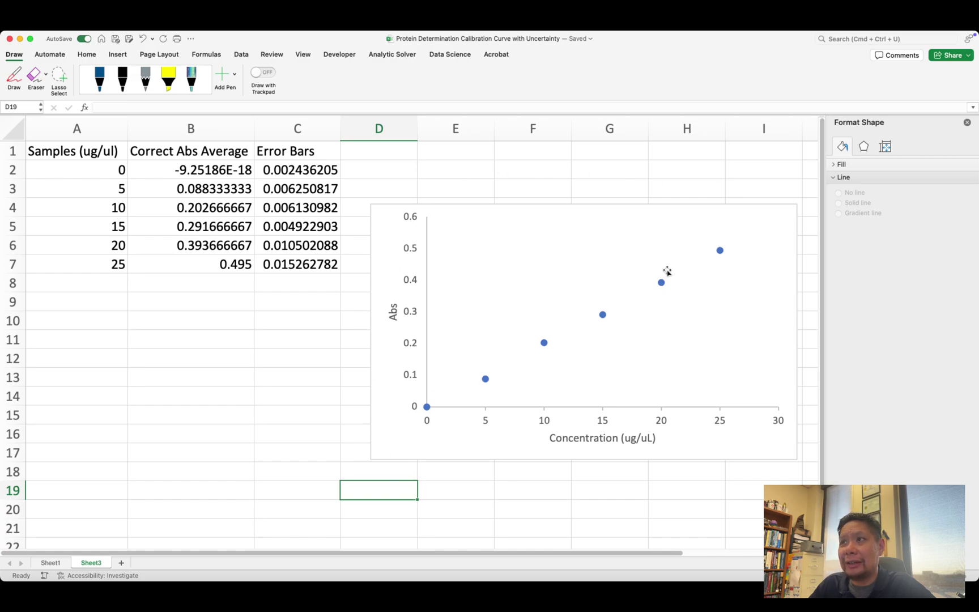
right_click(391, 442)
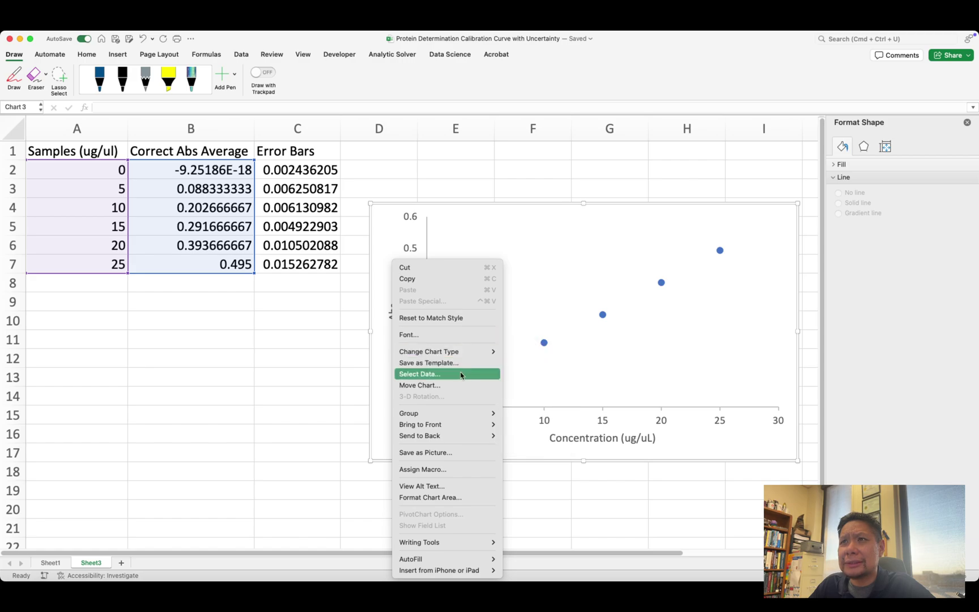
click(740, 456)
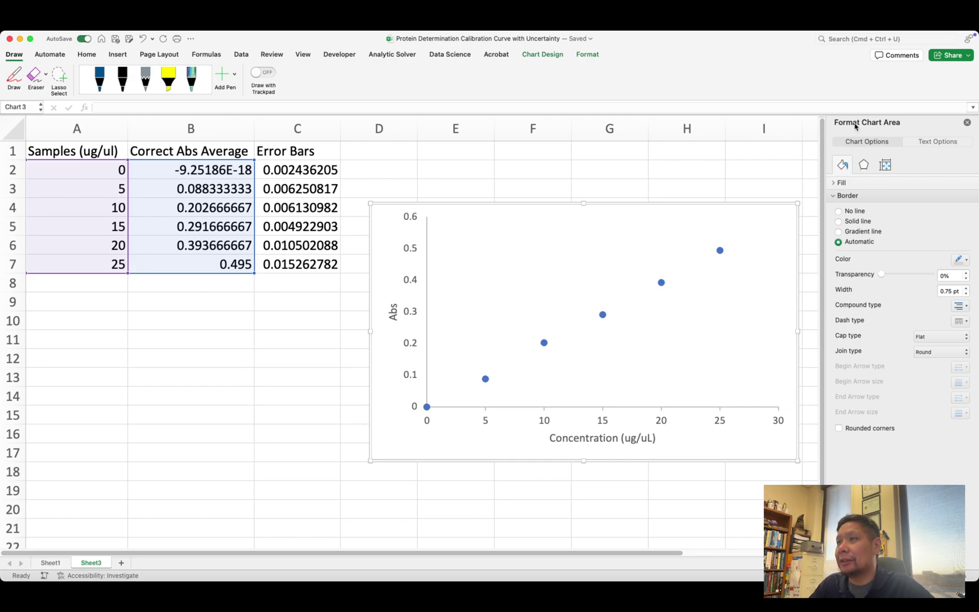
click(732, 517)
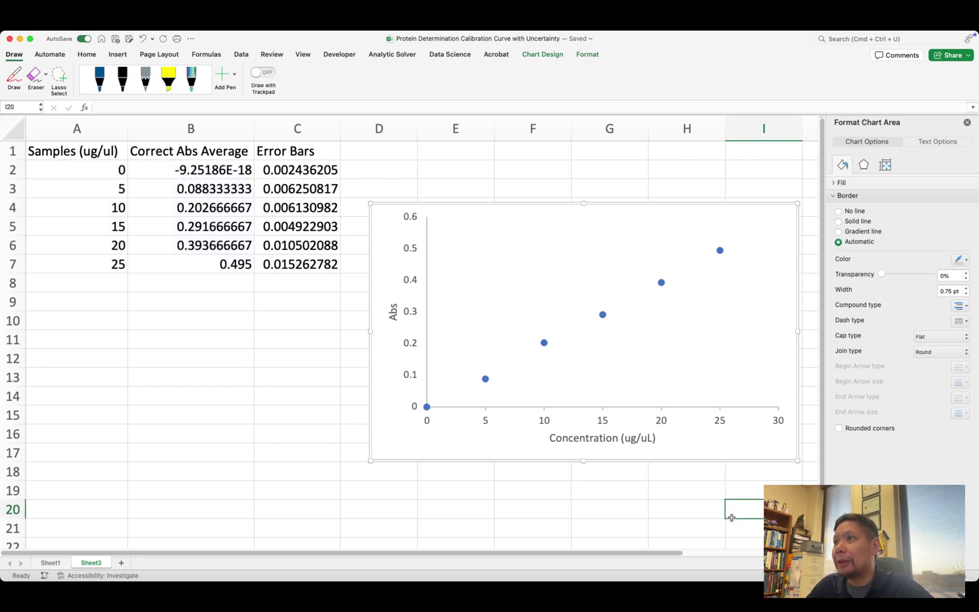
click(732, 437)
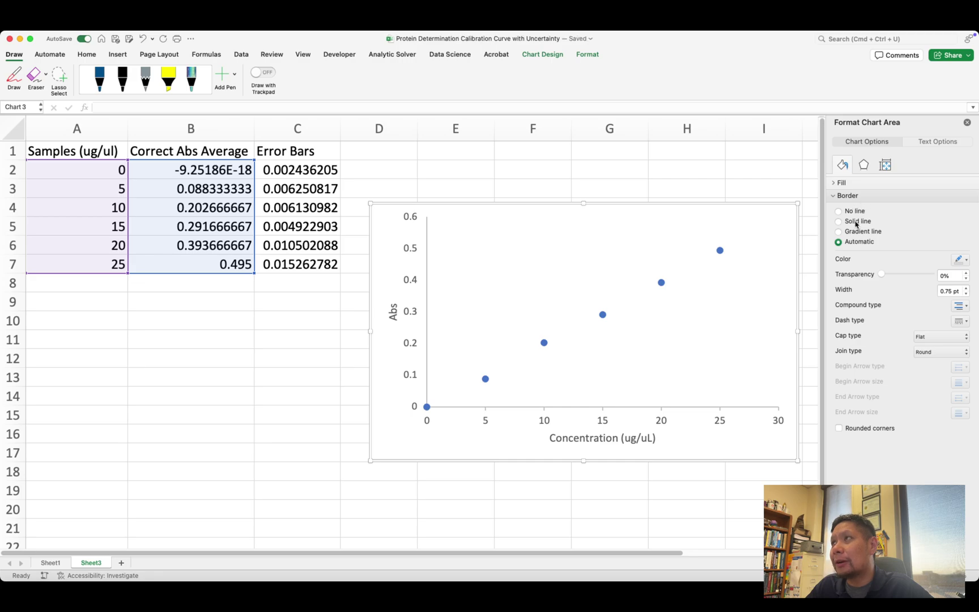
click(839, 212)
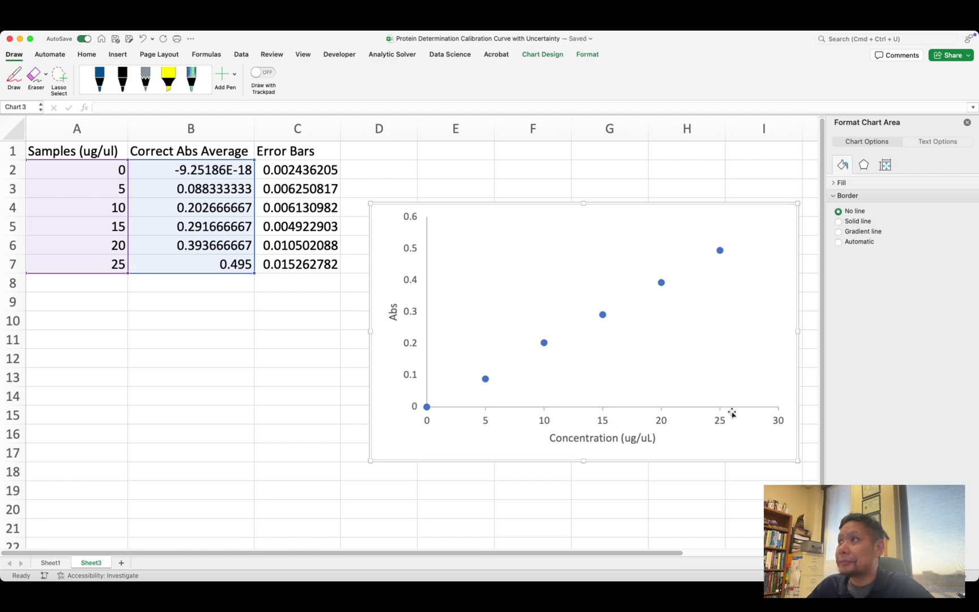
click(324, 507)
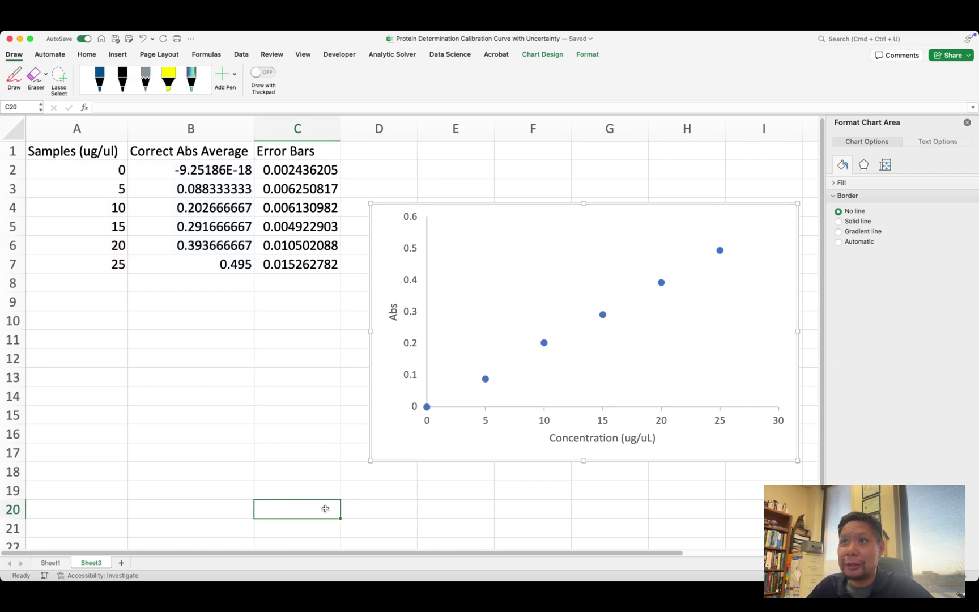
click(343, 477)
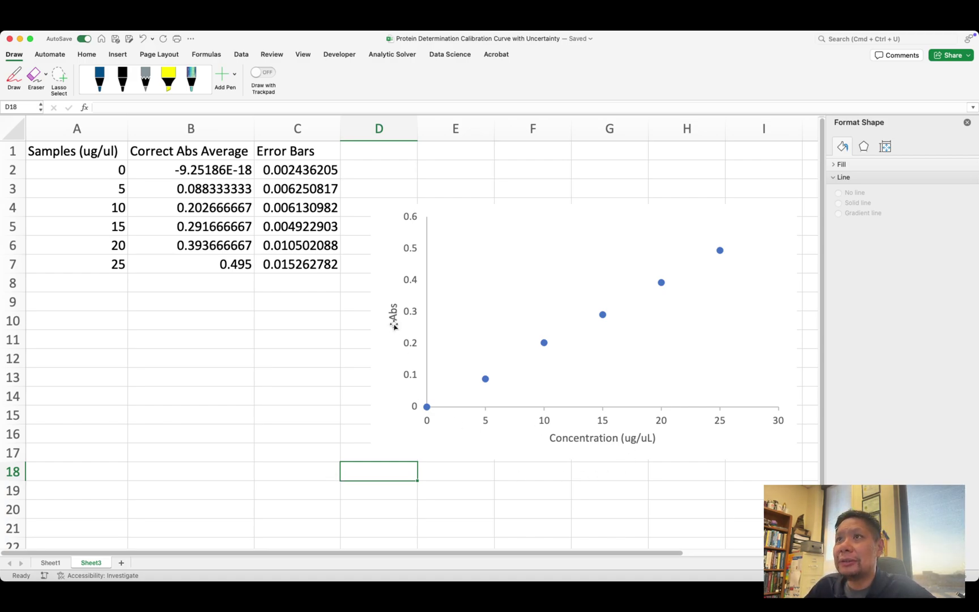
Select the "Concentration (ug/uL)" axis title of the scatter chart for text formatting
click(654, 442)
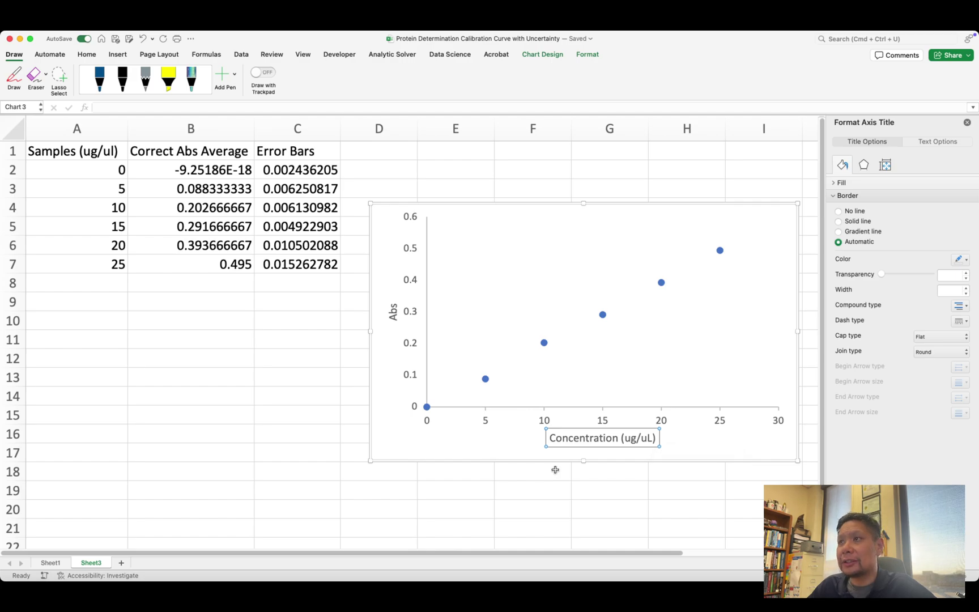
click(604, 478)
click(603, 440)
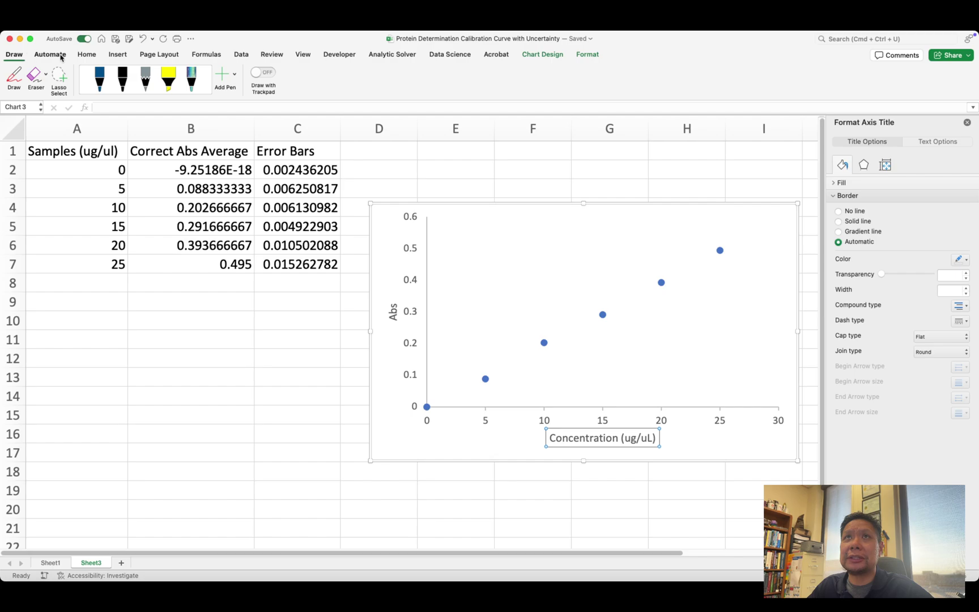
click(95, 59)
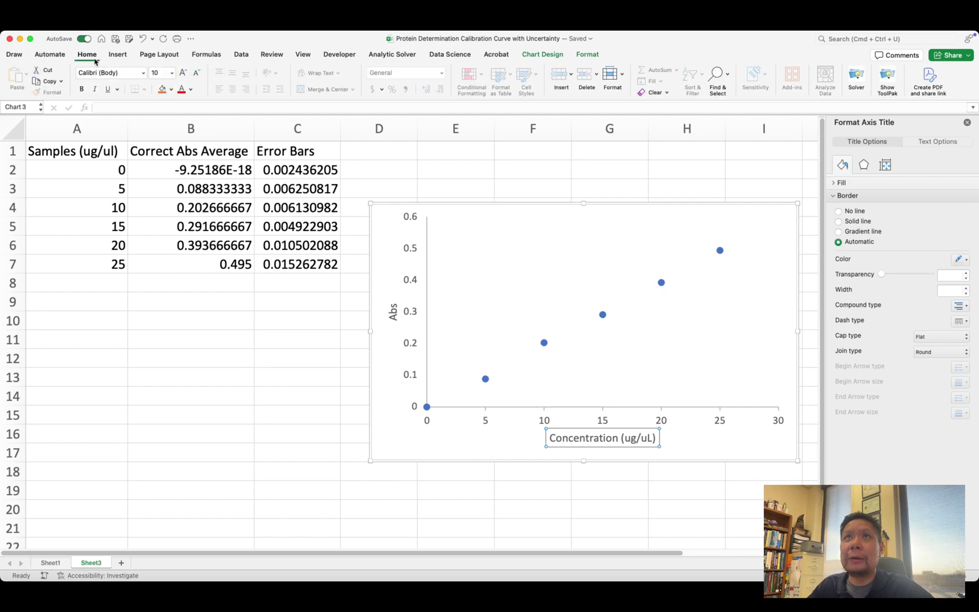
click(171, 89)
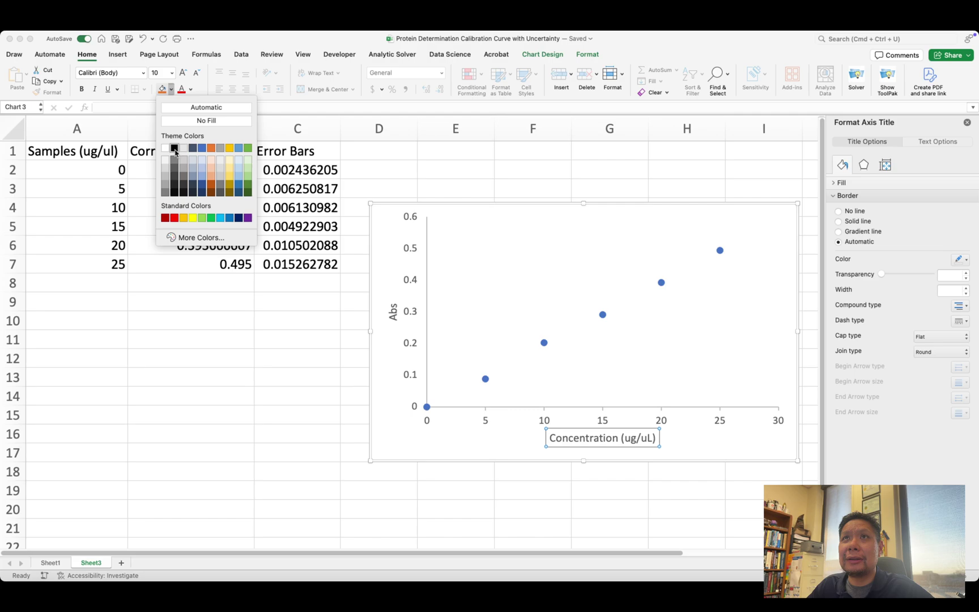
click(174, 148)
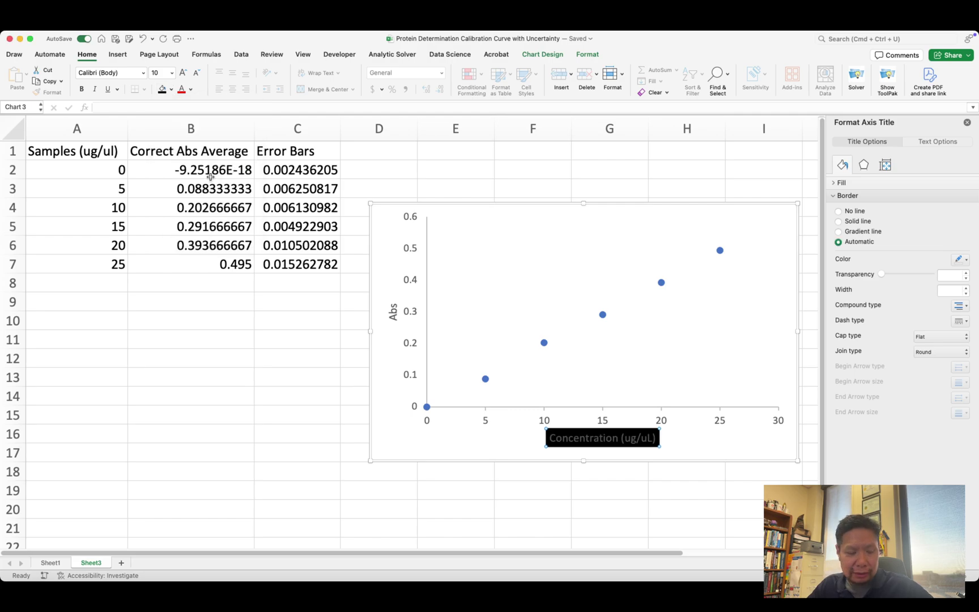
key(super+z)
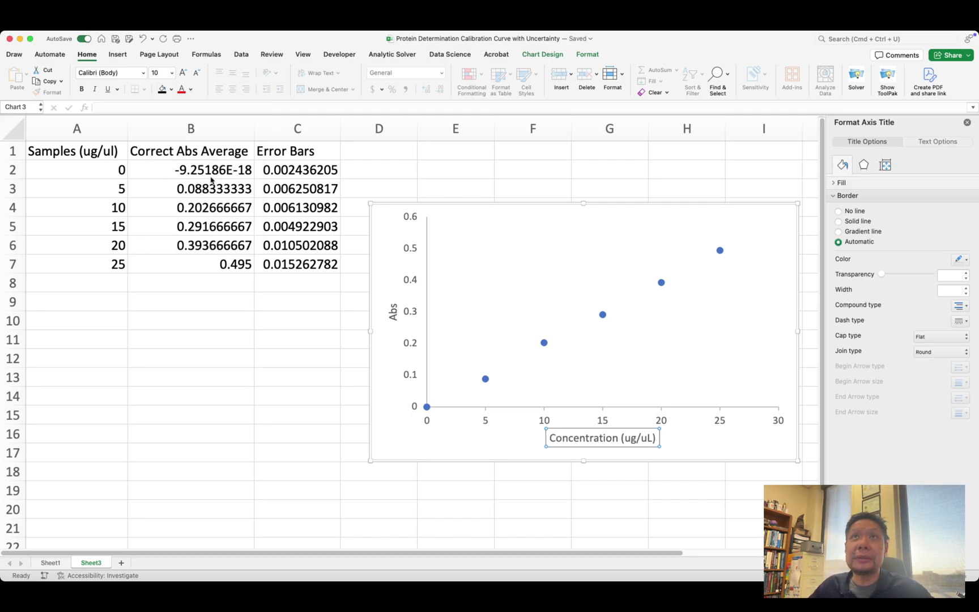
Set the font color of both the "Concentration (ug/uL)" and "Abs" axis titles to black
click(190, 89)
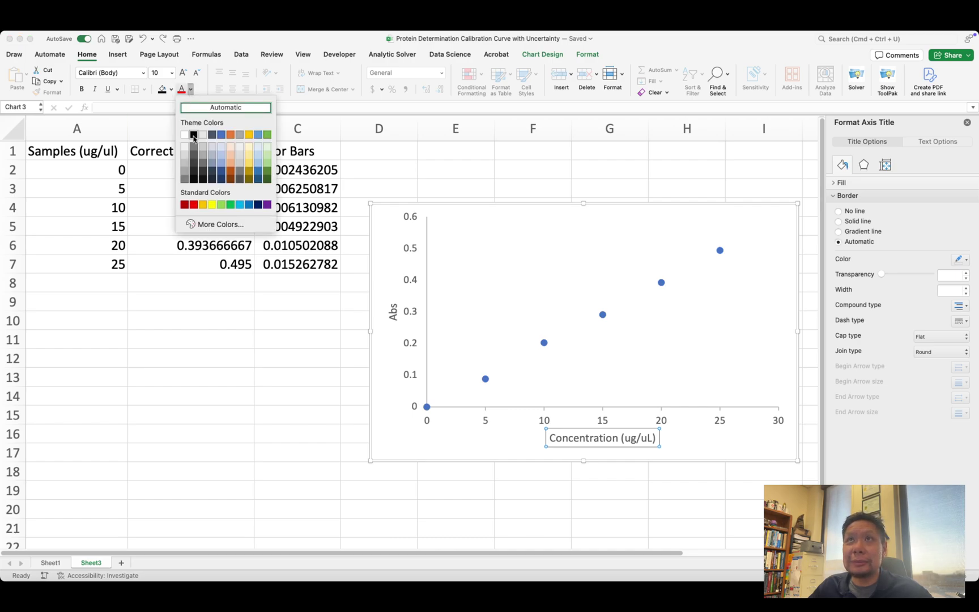
click(195, 106)
click(395, 312)
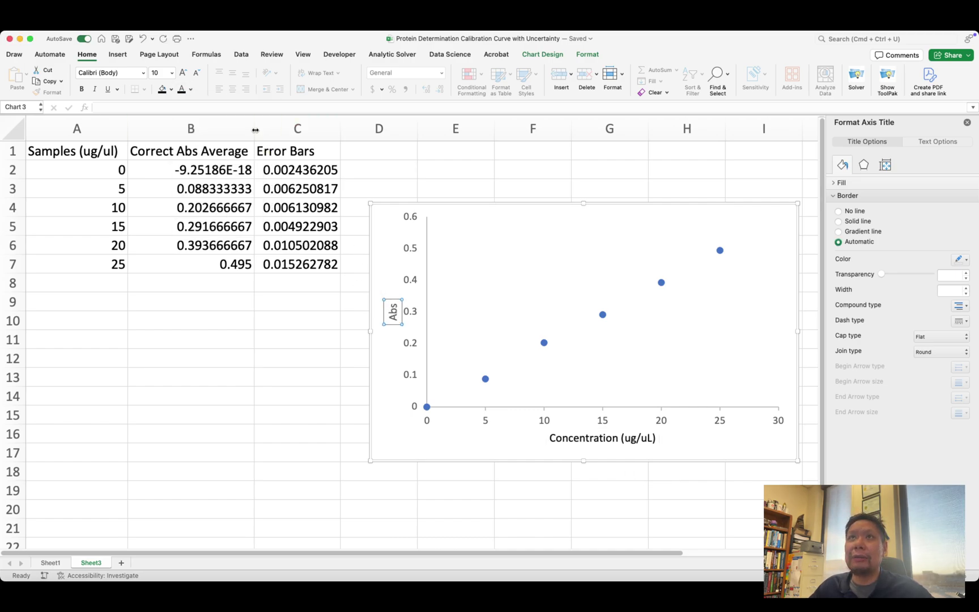
click(181, 89)
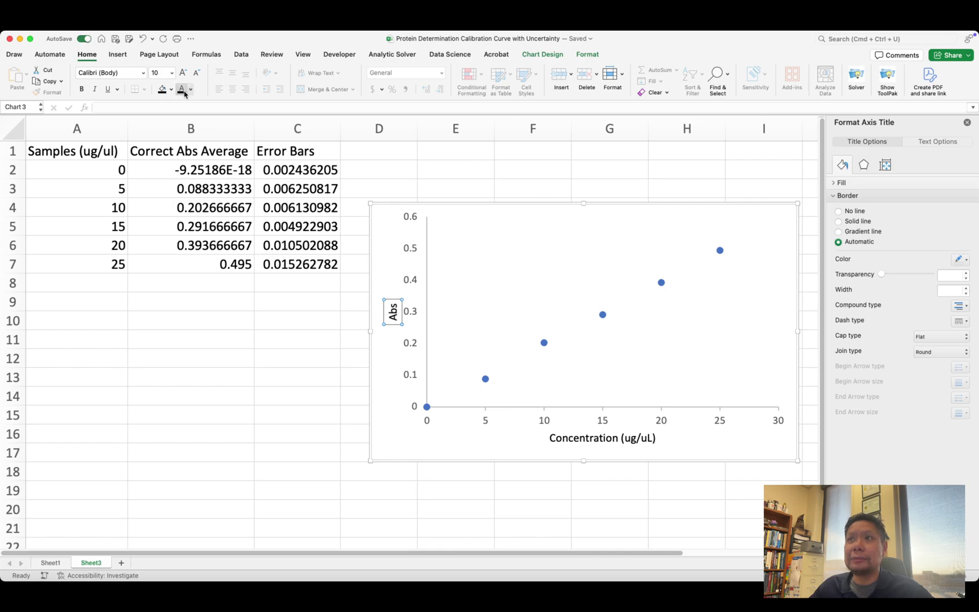
click(406, 435)
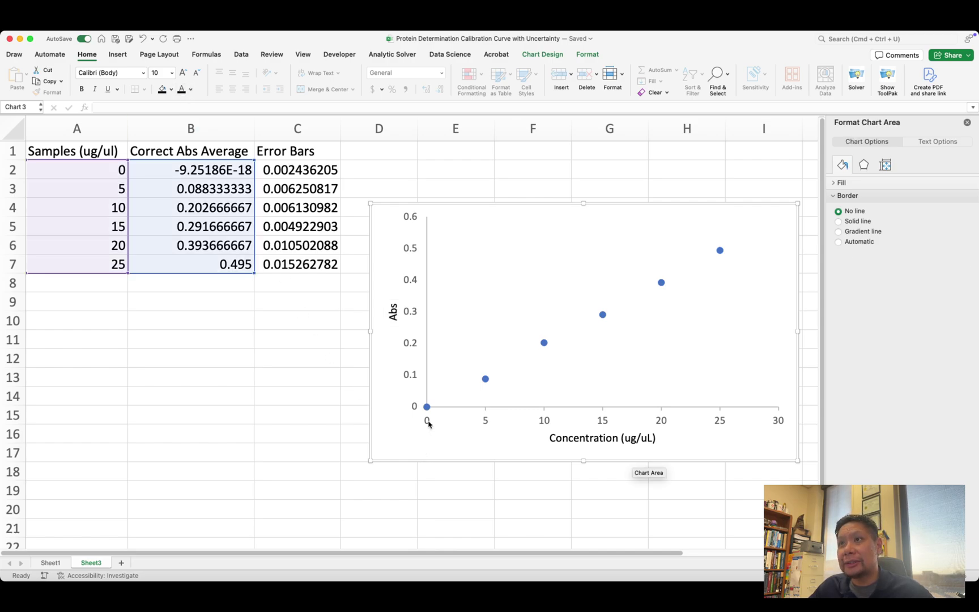
Make the chart's horizontal axis line solid black
click(429, 424)
click(410, 375)
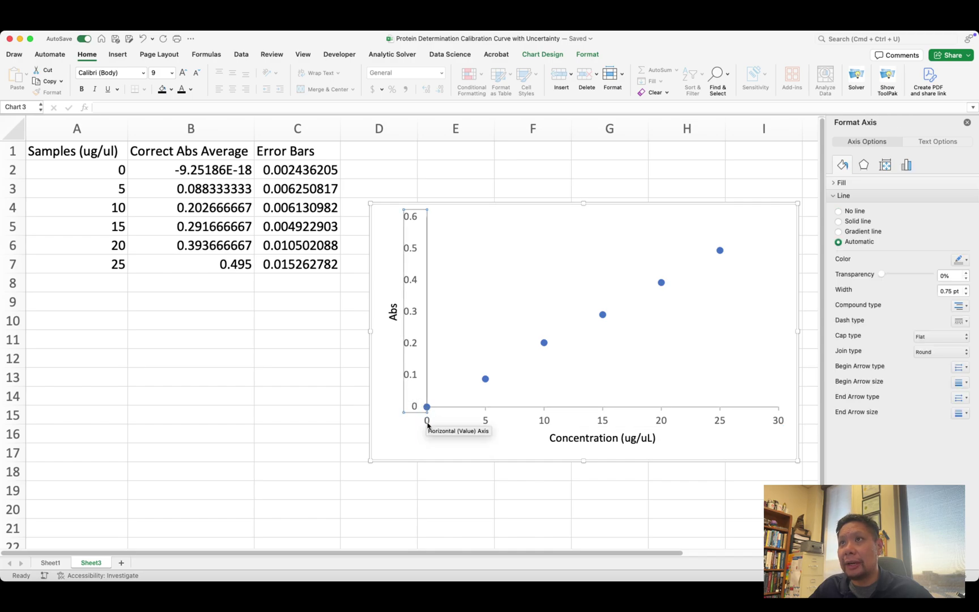
click(448, 365)
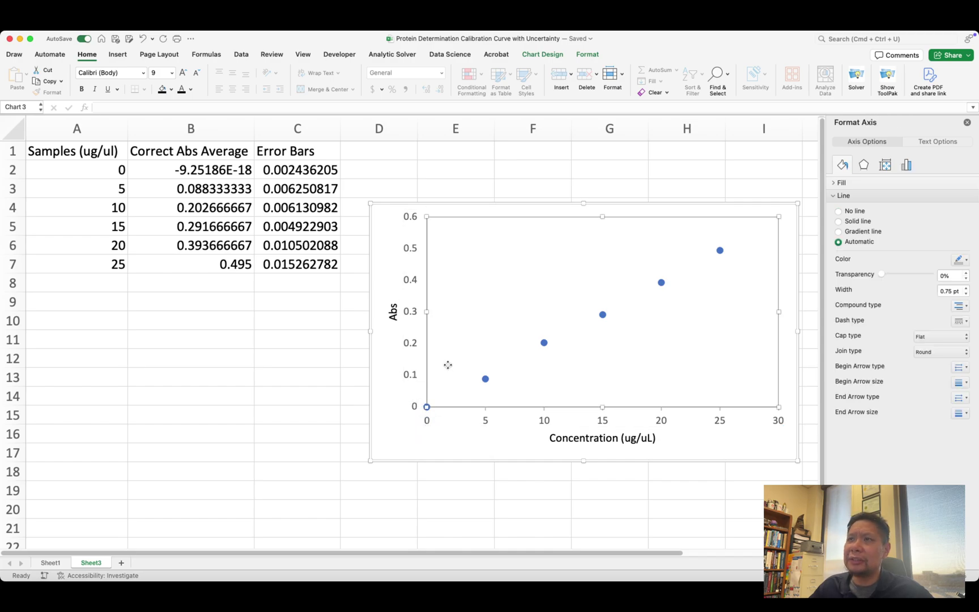
click(415, 374)
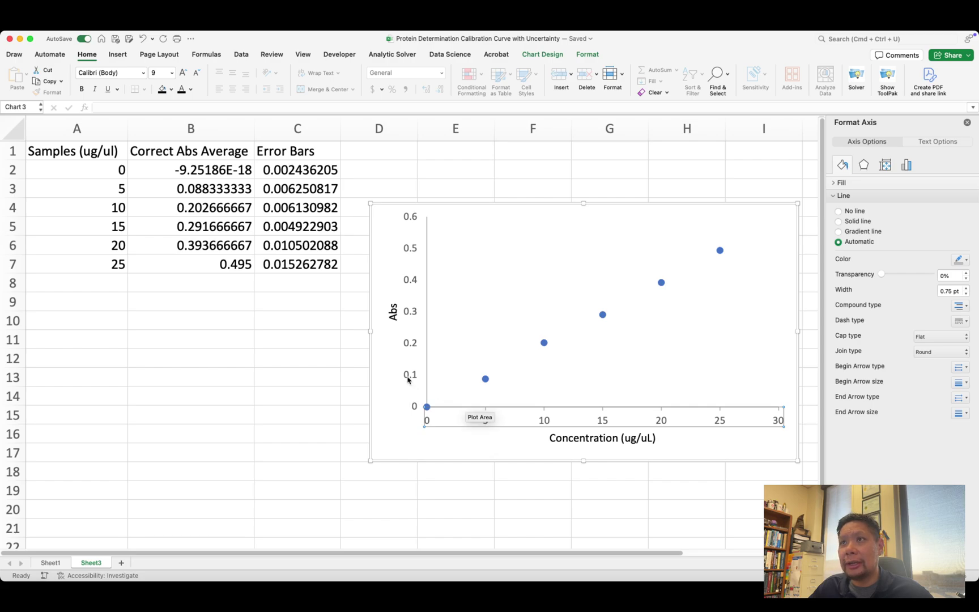
click(486, 422)
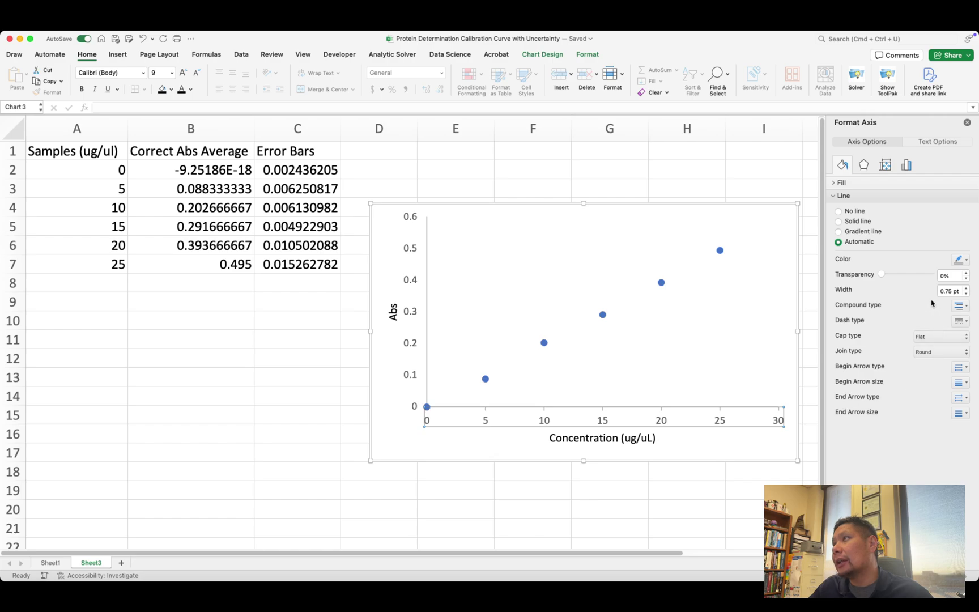
click(966, 262)
click(900, 290)
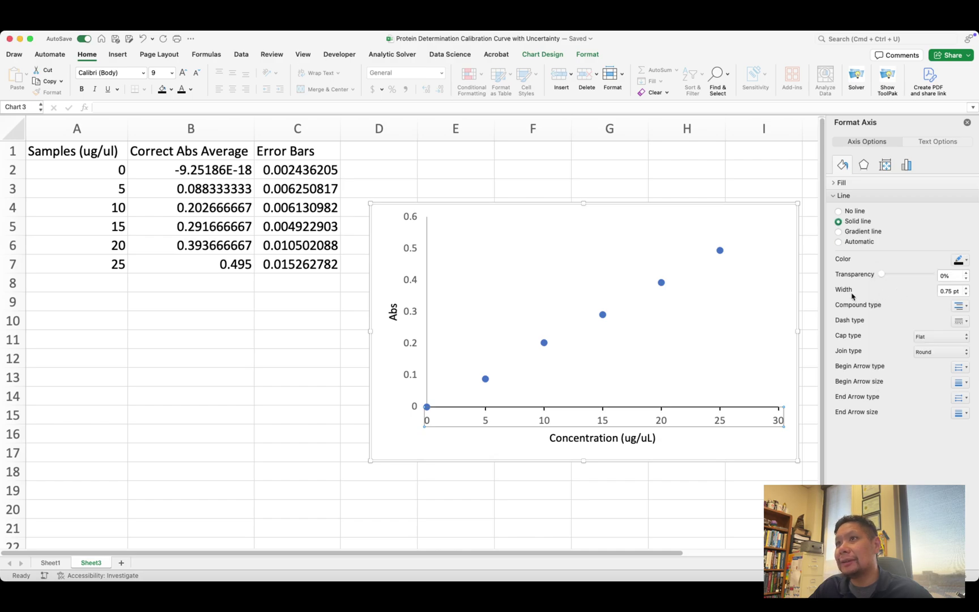
Make the chart's vertical axis line solid black
click(415, 346)
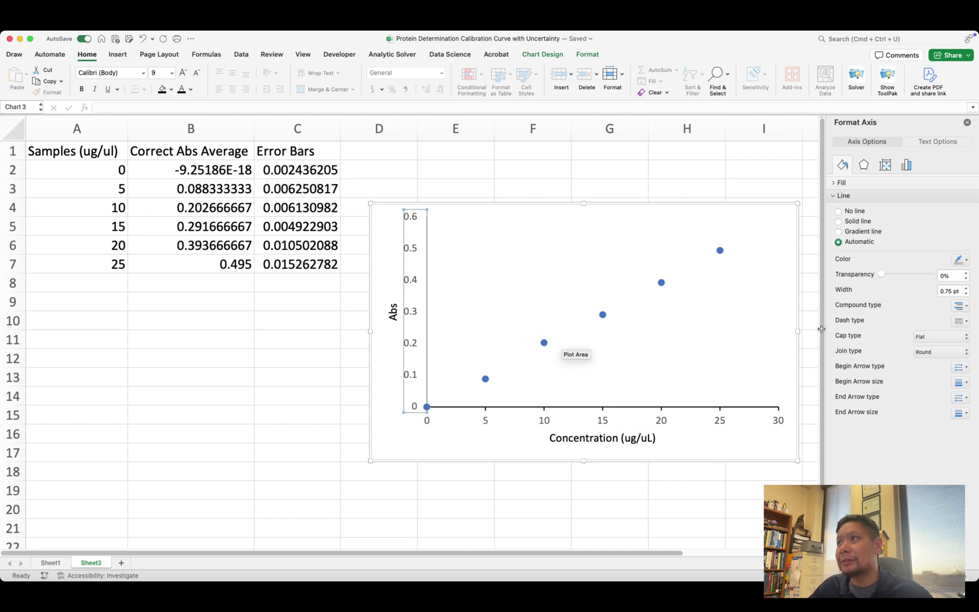
click(966, 260)
click(899, 291)
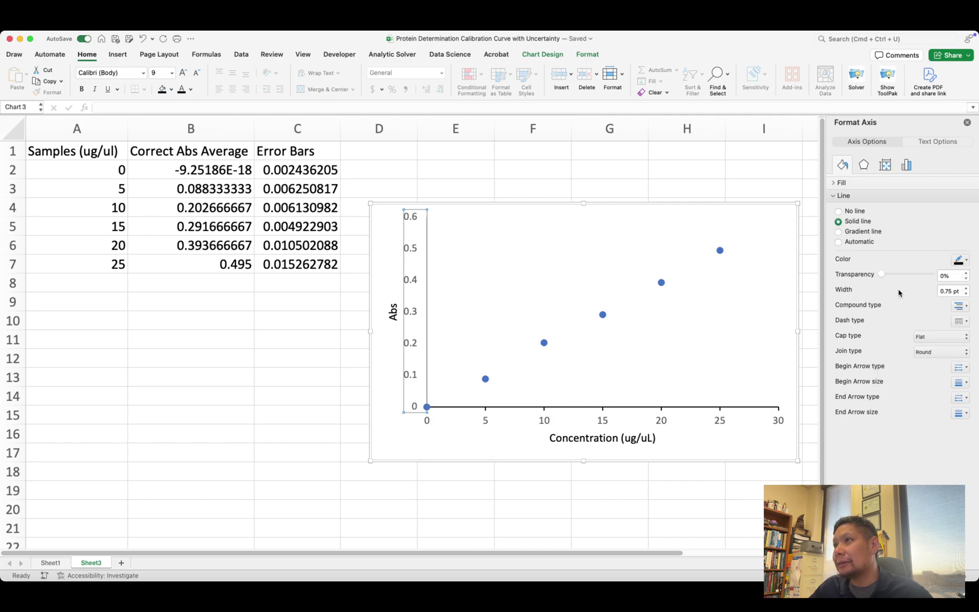
click(731, 446)
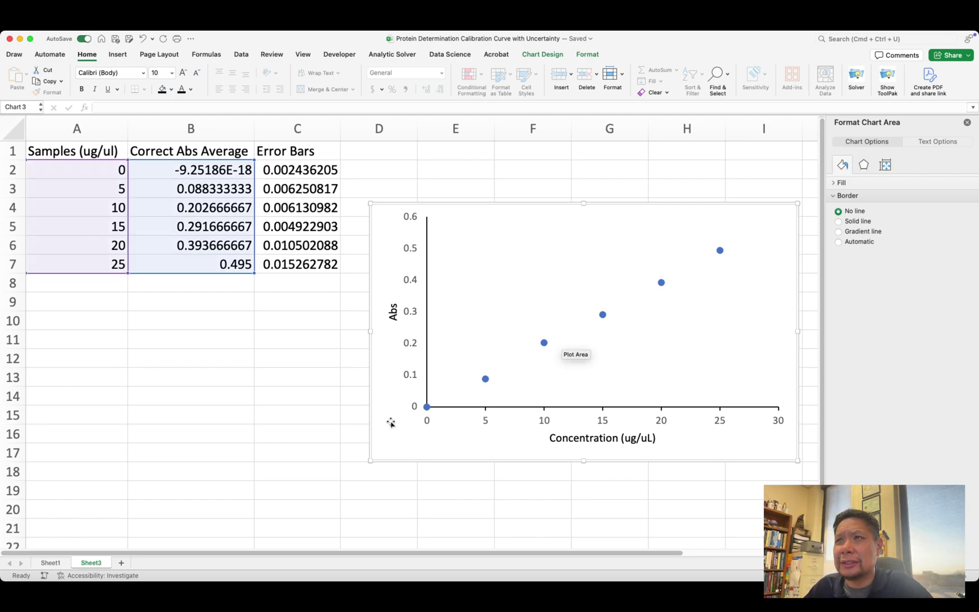
Set the font color of the number labels on both the vertical and horizontal axes to black
click(428, 424)
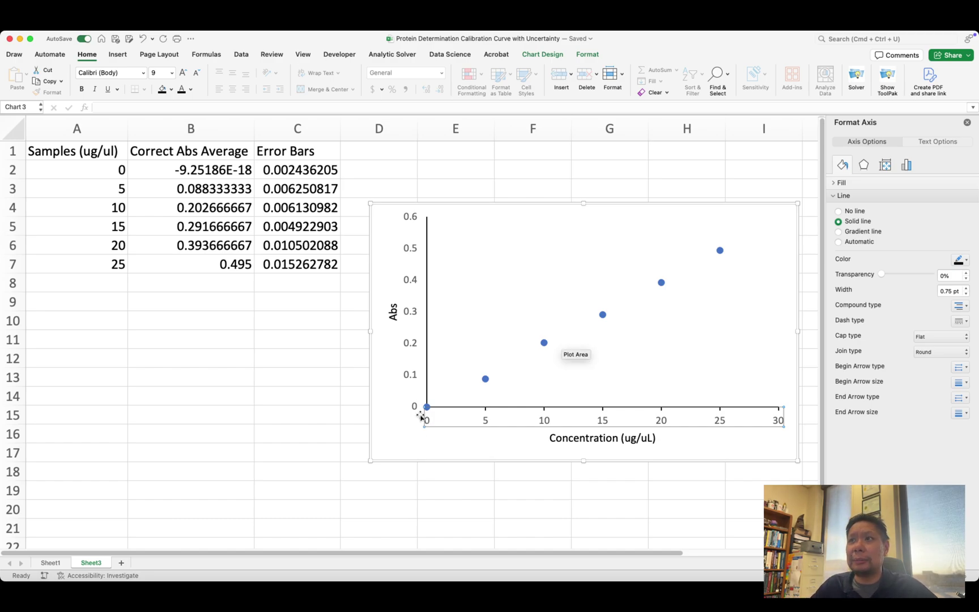
click(243, 207)
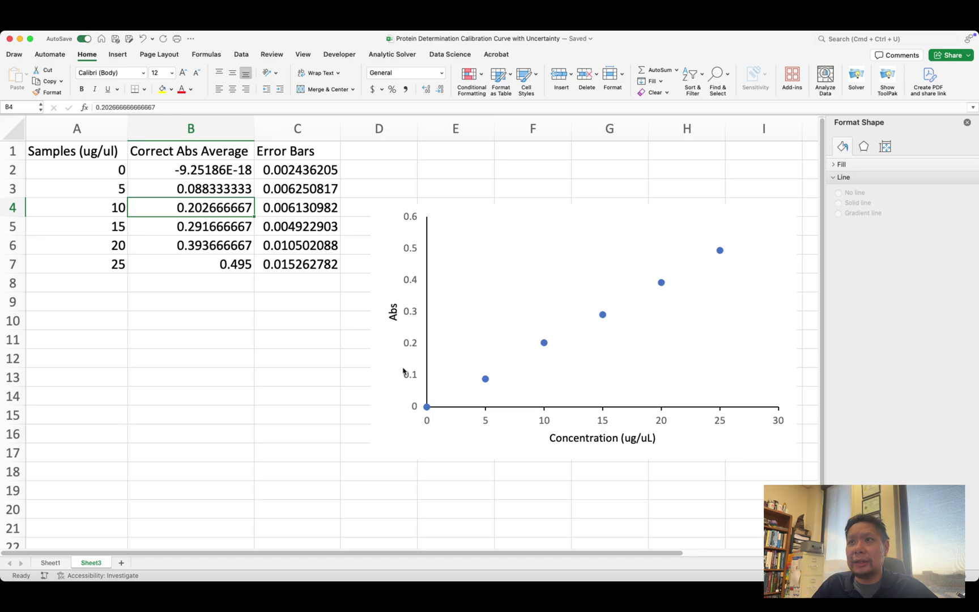
click(413, 406)
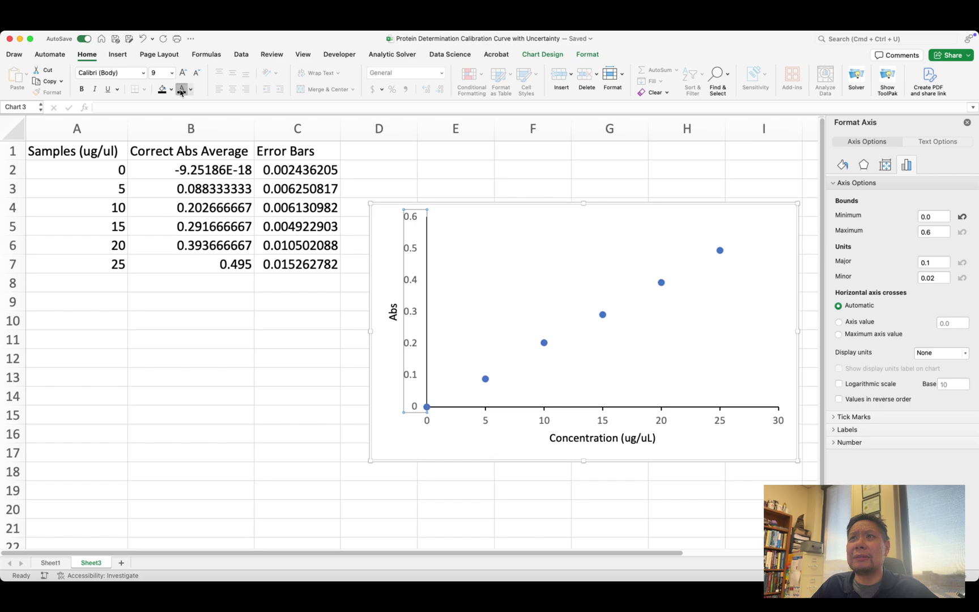
click(487, 425)
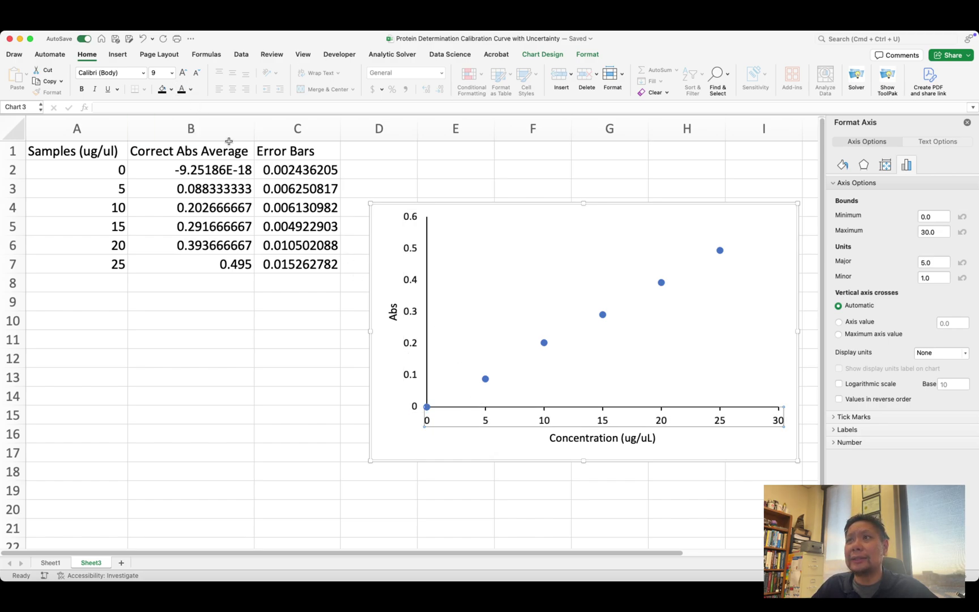
click(422, 444)
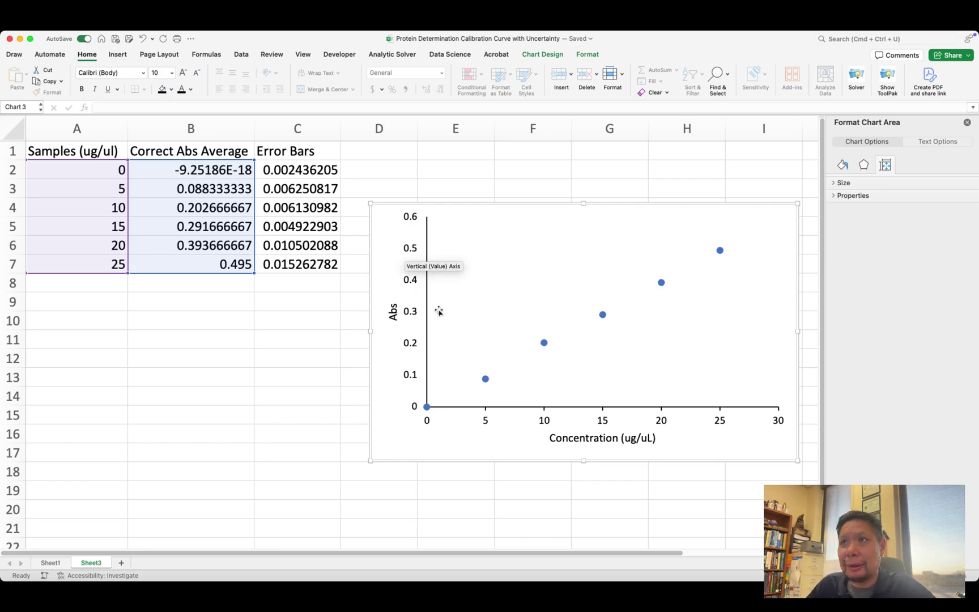
Set the vertical axis major tick marks to Outside and deselect the chart
click(422, 317)
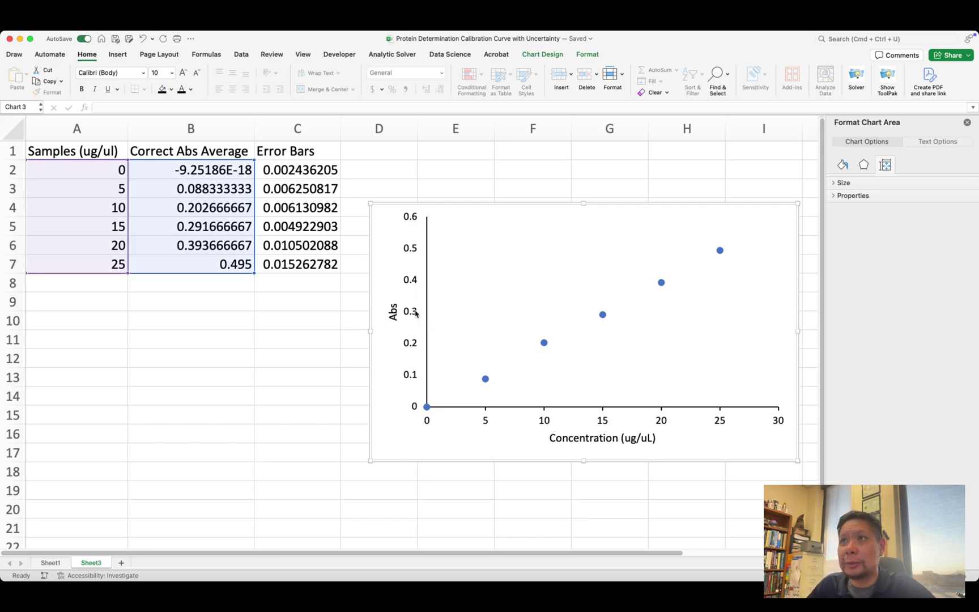
click(415, 313)
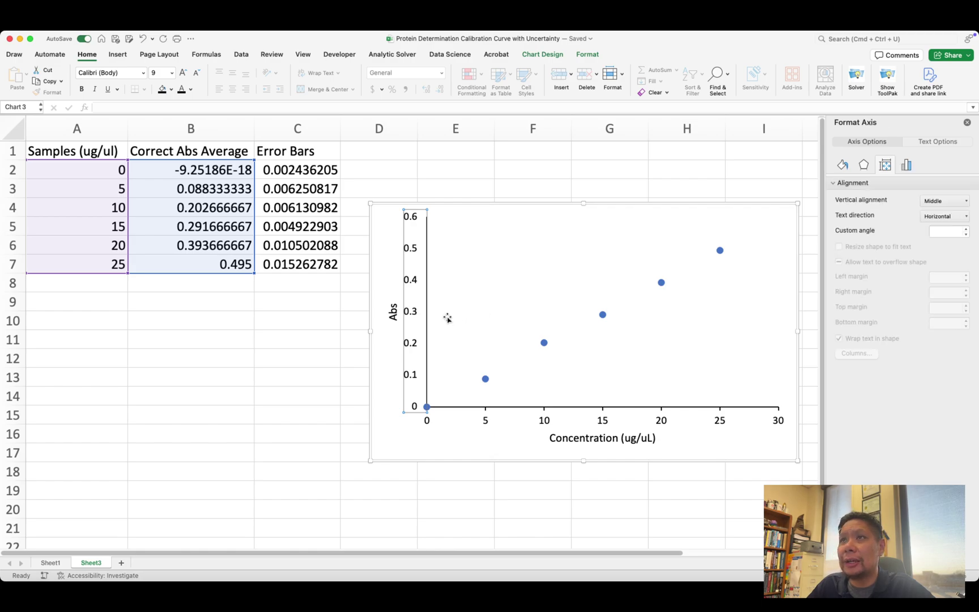
click(906, 164)
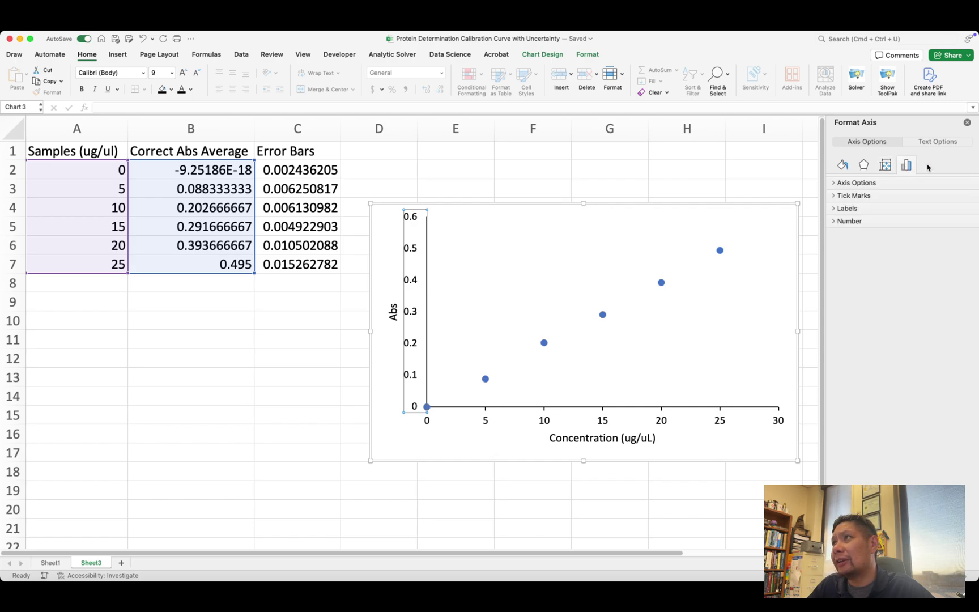
click(833, 196)
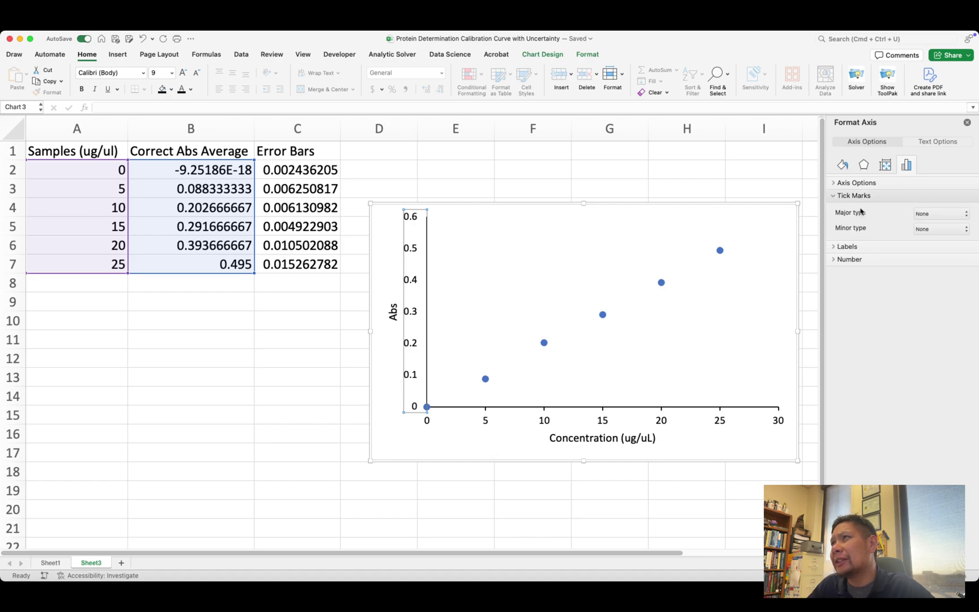
click(939, 214)
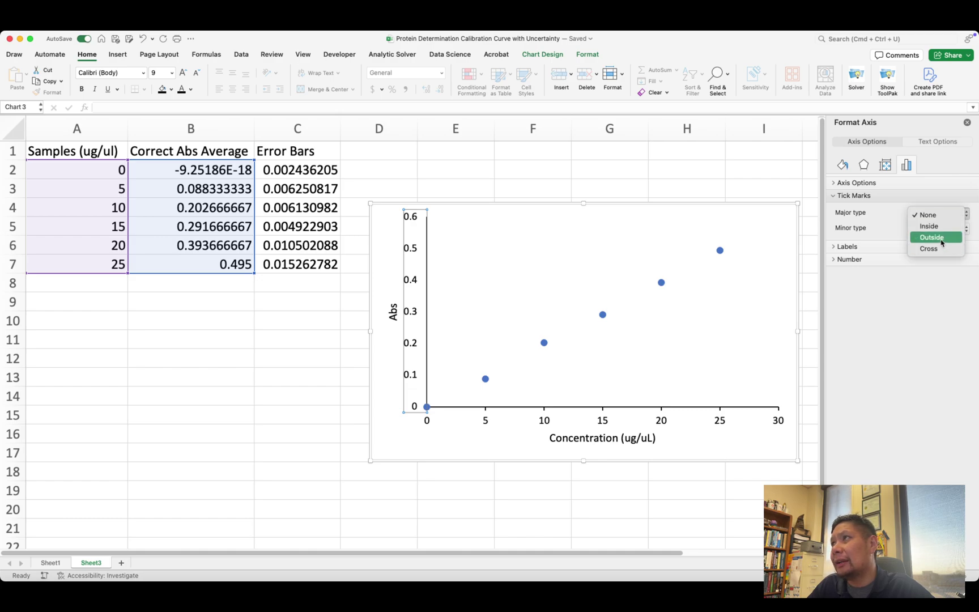
click(932, 237)
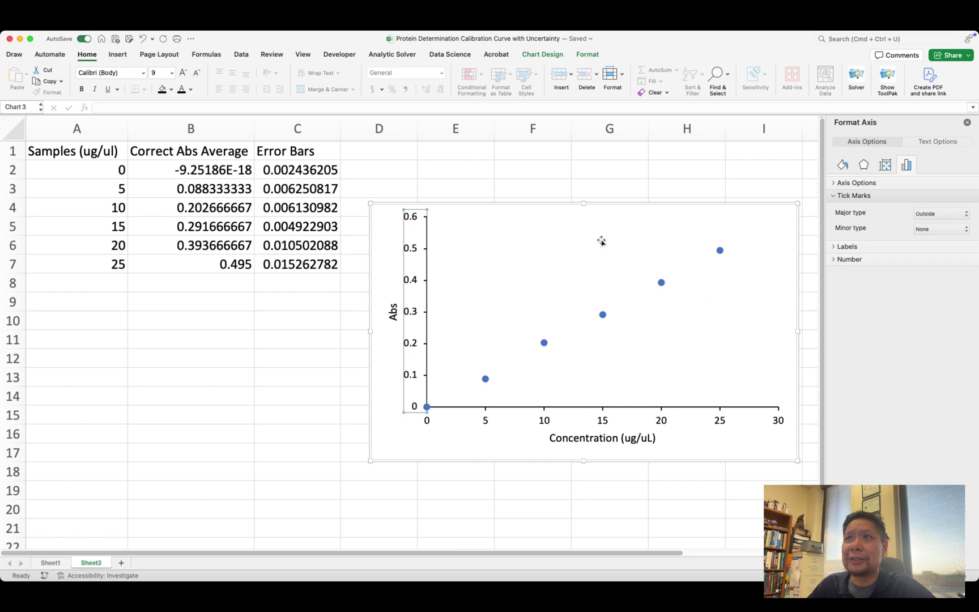
click(470, 457)
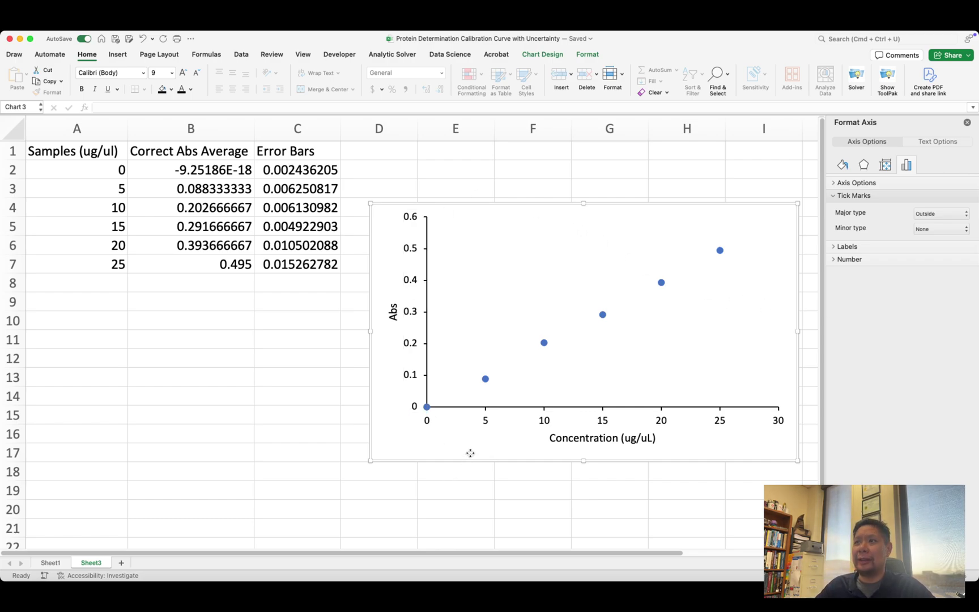
click(470, 472)
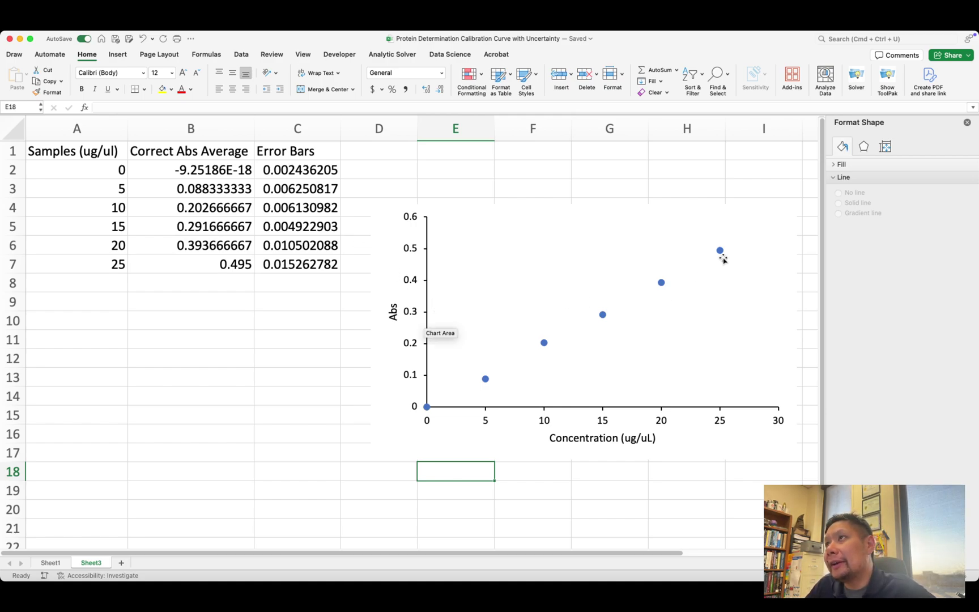
Add a linear trendline to the data points, displaying its equation and R-squared value on the chart
mouse_move(723, 255)
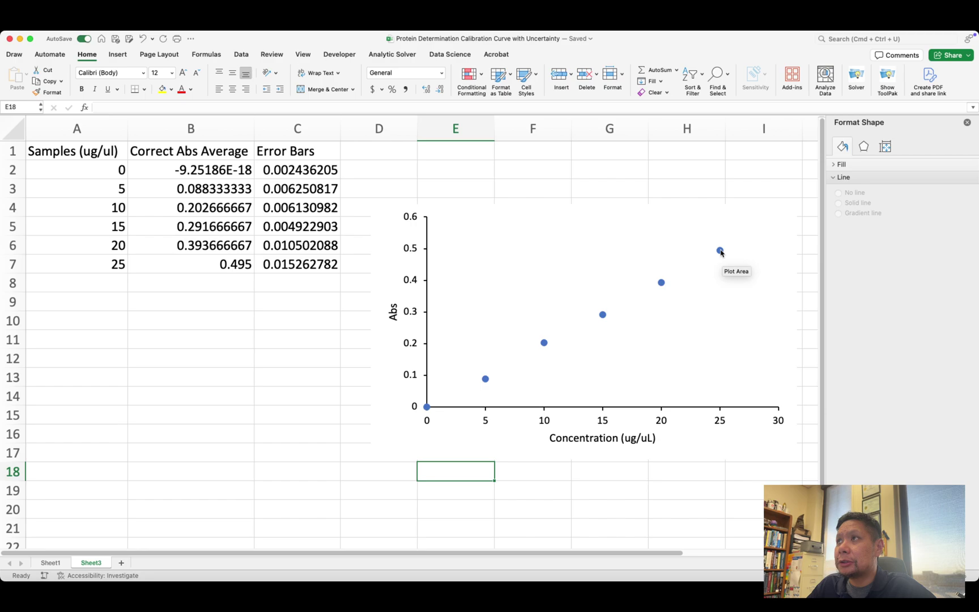
right_click(720, 251)
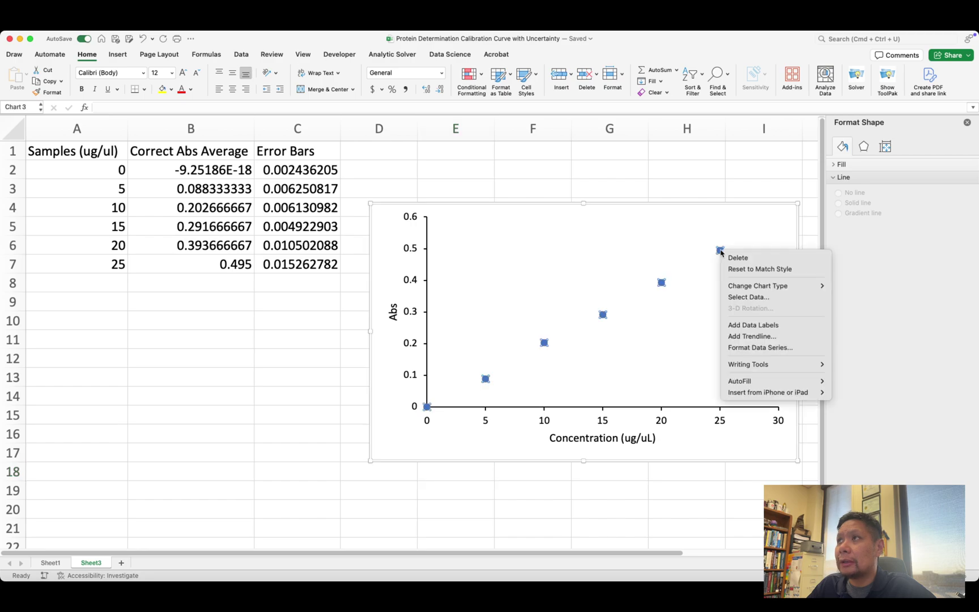
click(747, 336)
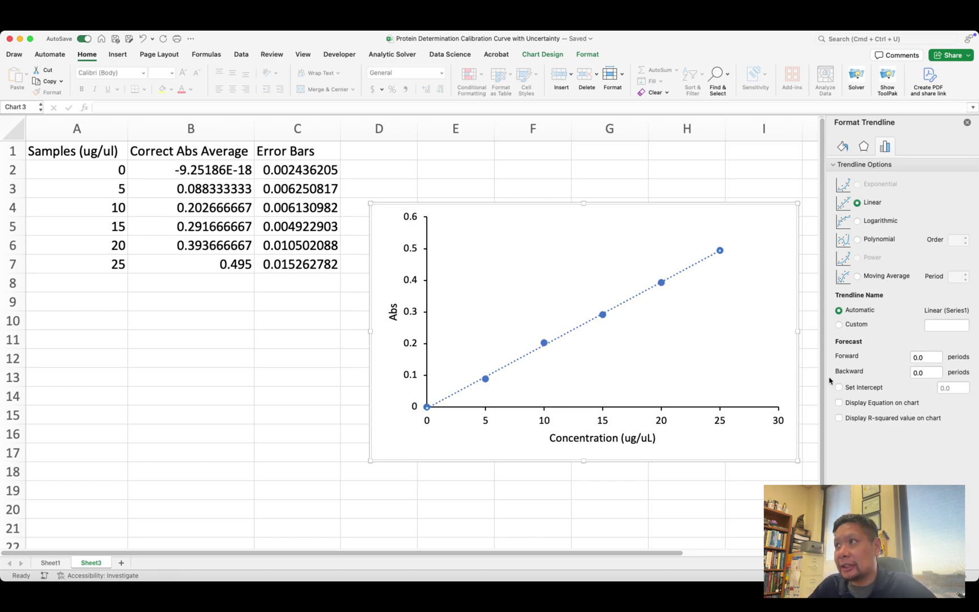
click(839, 403)
click(839, 418)
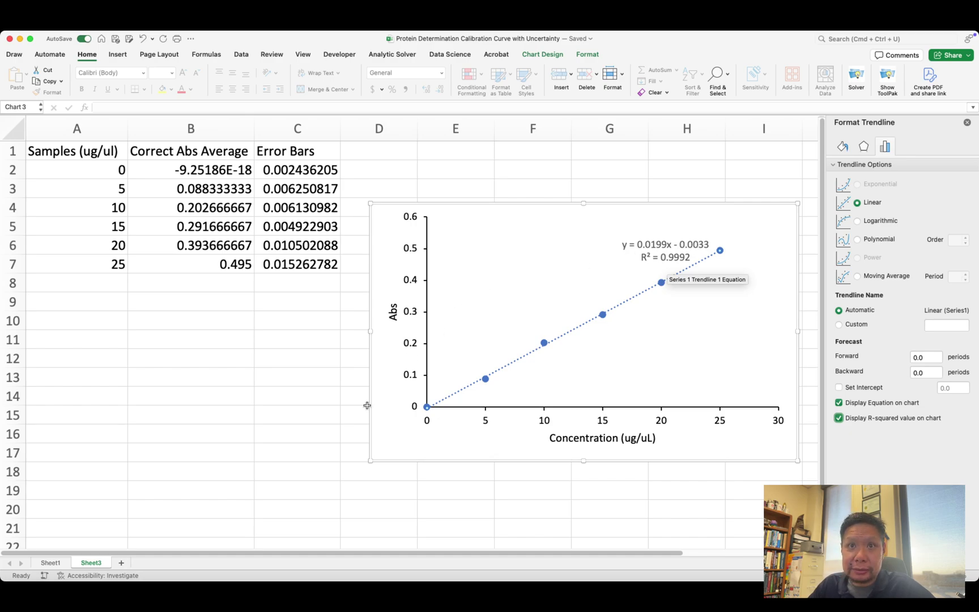
Compare the Sheet3 chart's trendline equation and R-squared value with those of the Average Curve chart on Sheet1
click(51, 563)
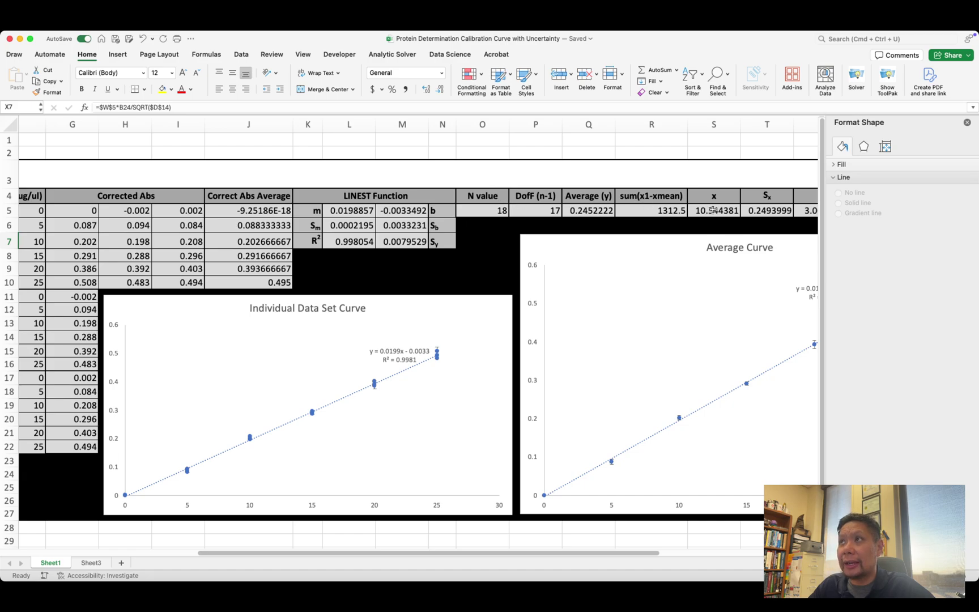
double_click(733, 211)
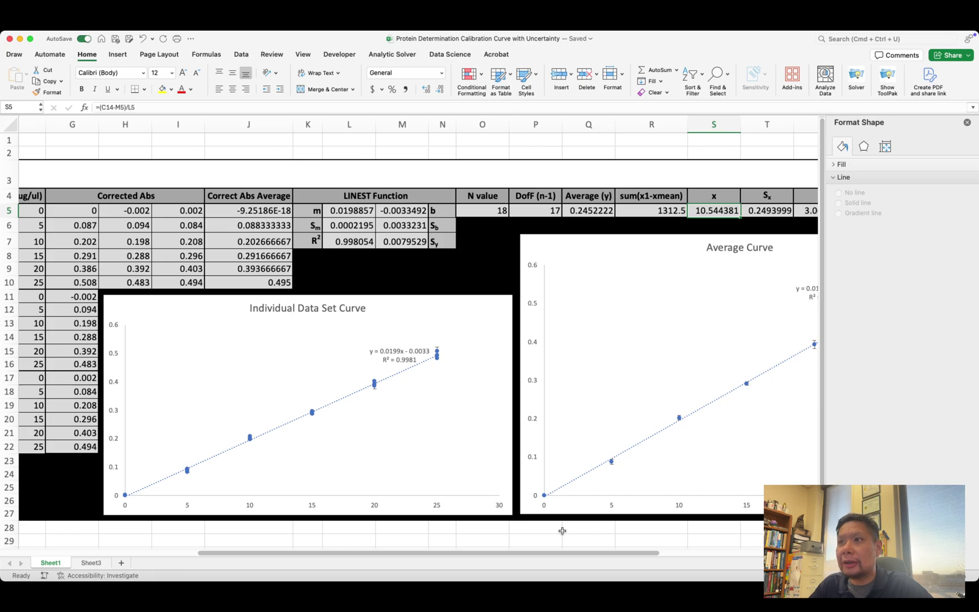
drag(564, 557, 603, 557)
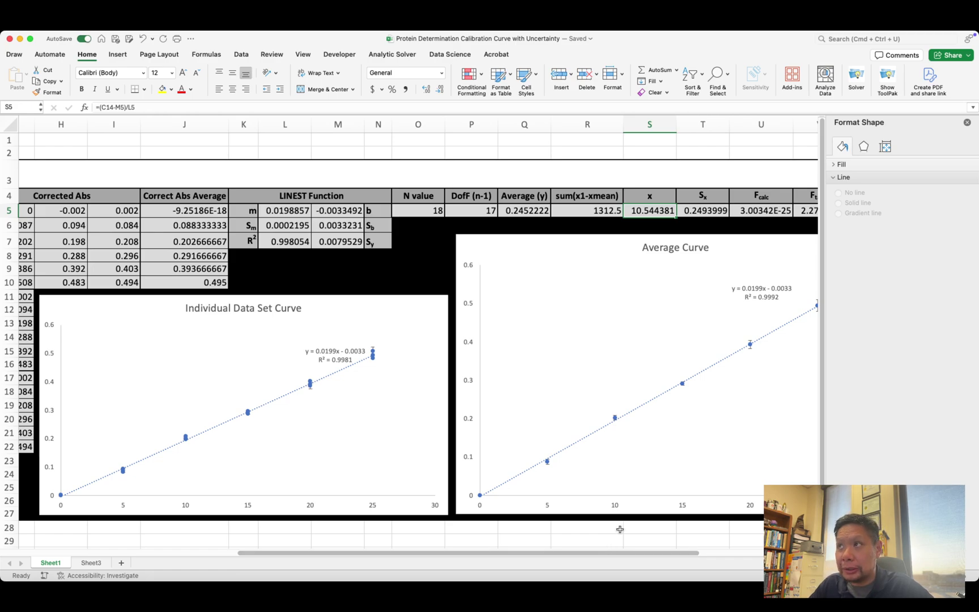
drag(621, 555, 687, 554)
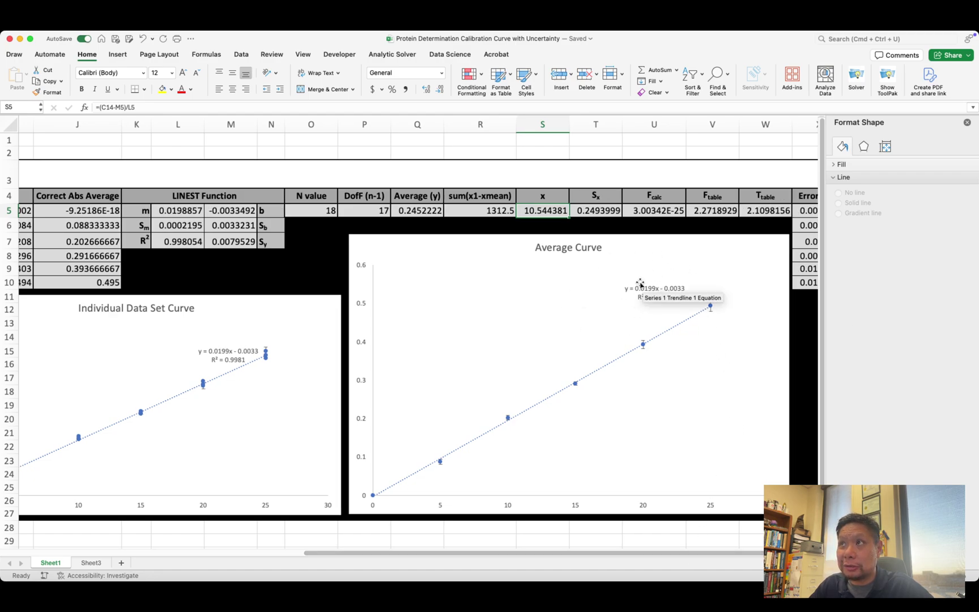
click(90, 563)
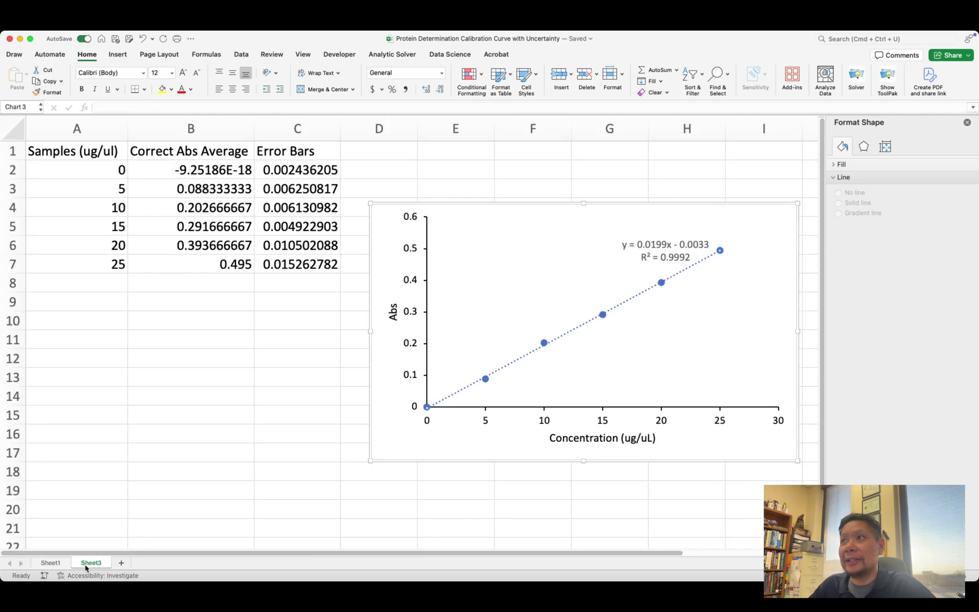
click(46, 563)
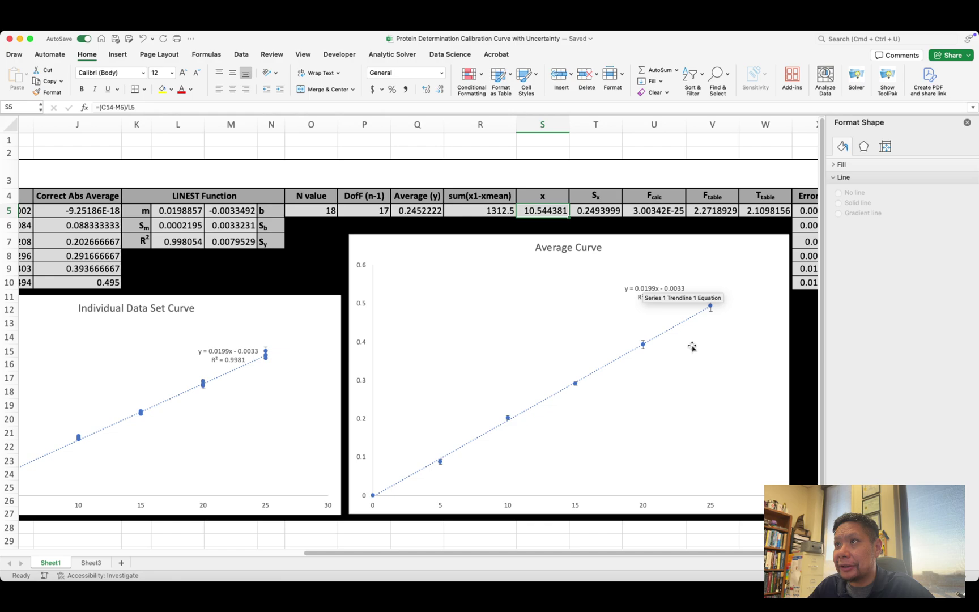
click(89, 563)
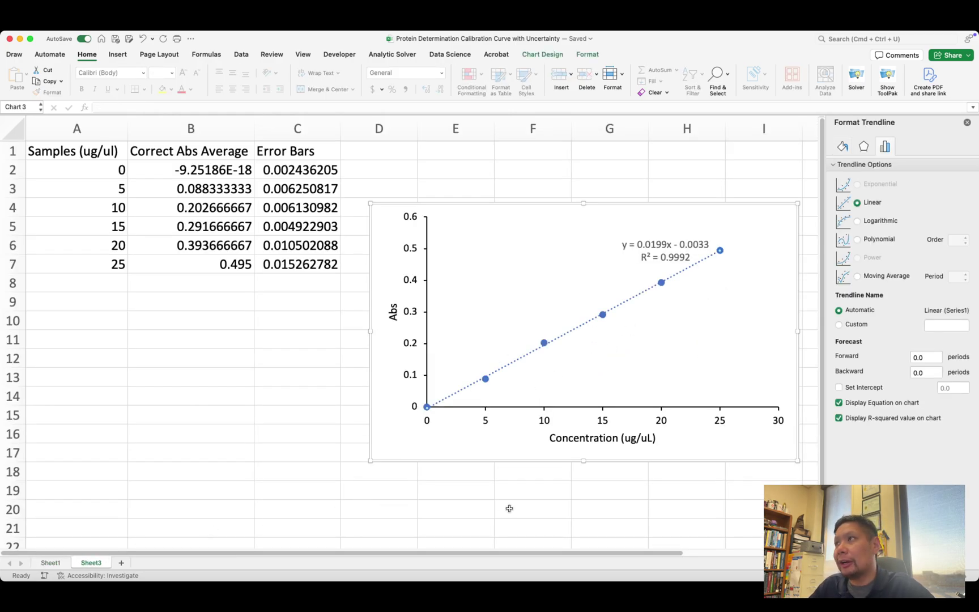
Add error bars to the Sheet3 chart's data series through the error bar options and delete the horizontal ones
click(966, 122)
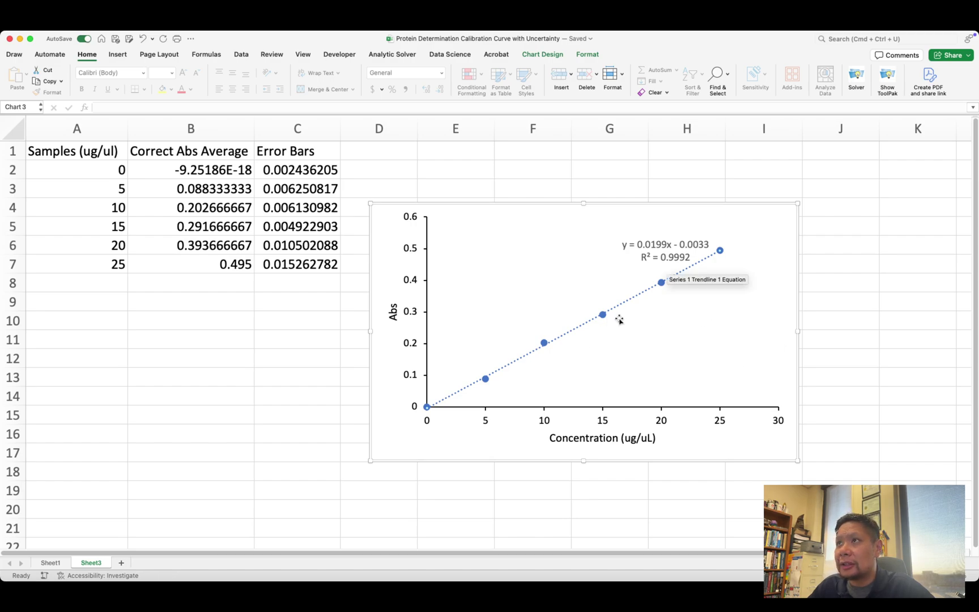
click(790, 232)
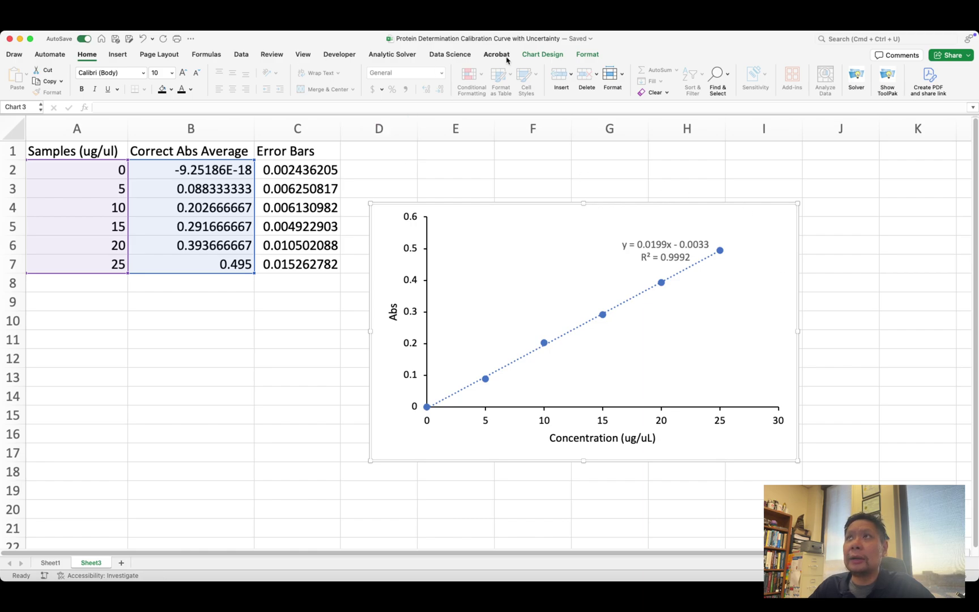
click(542, 55)
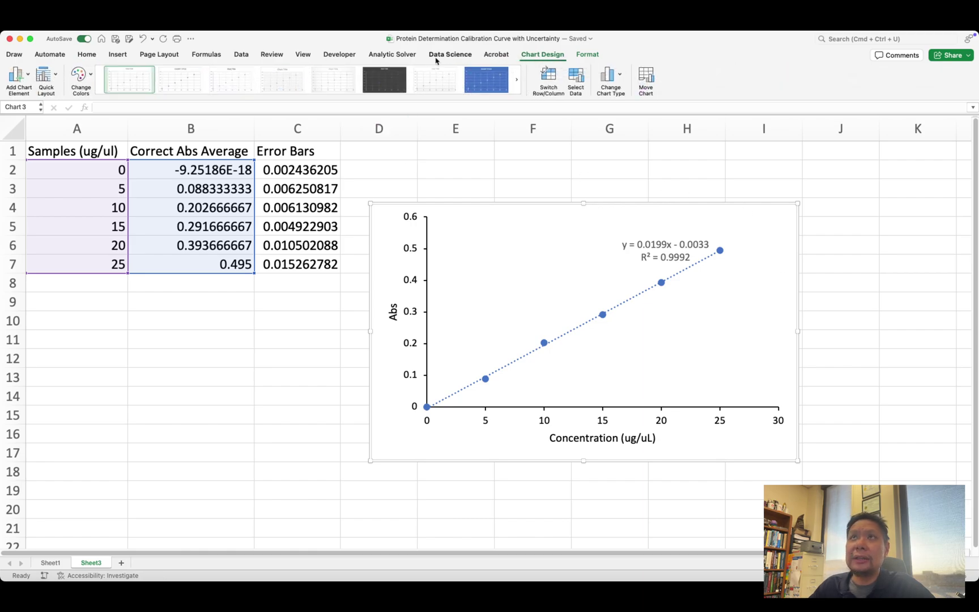
click(17, 74)
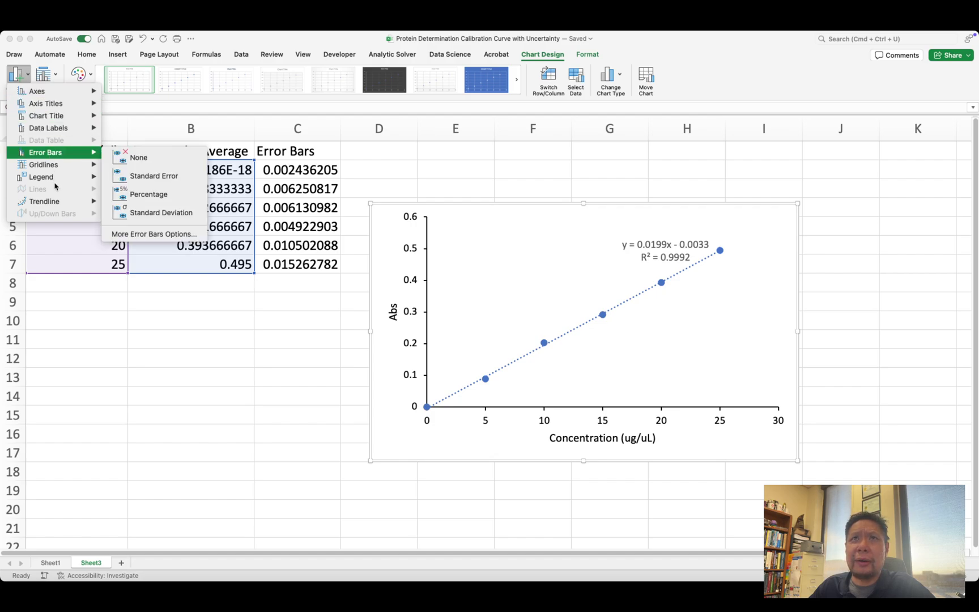
mouse_move(62, 156)
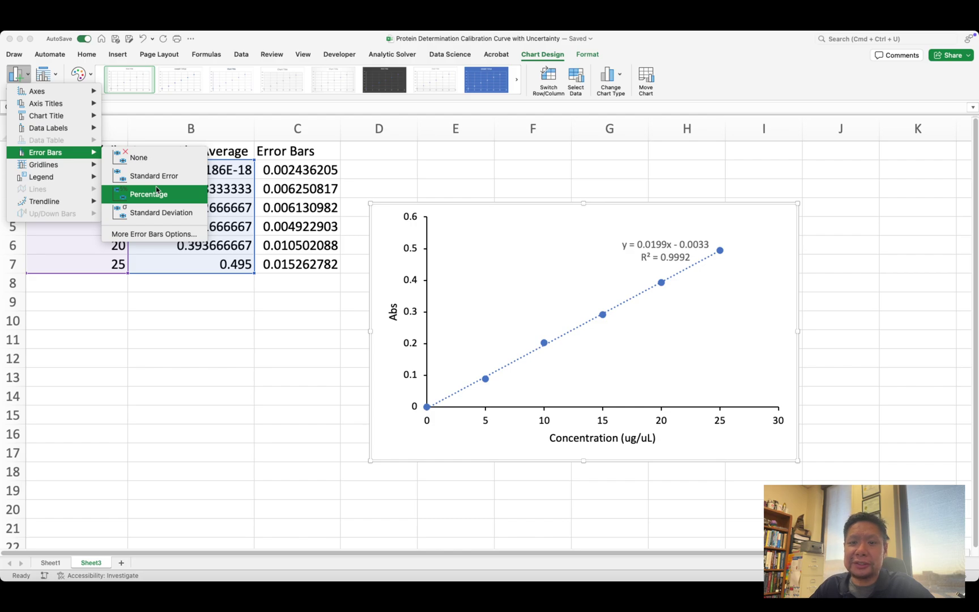
click(164, 237)
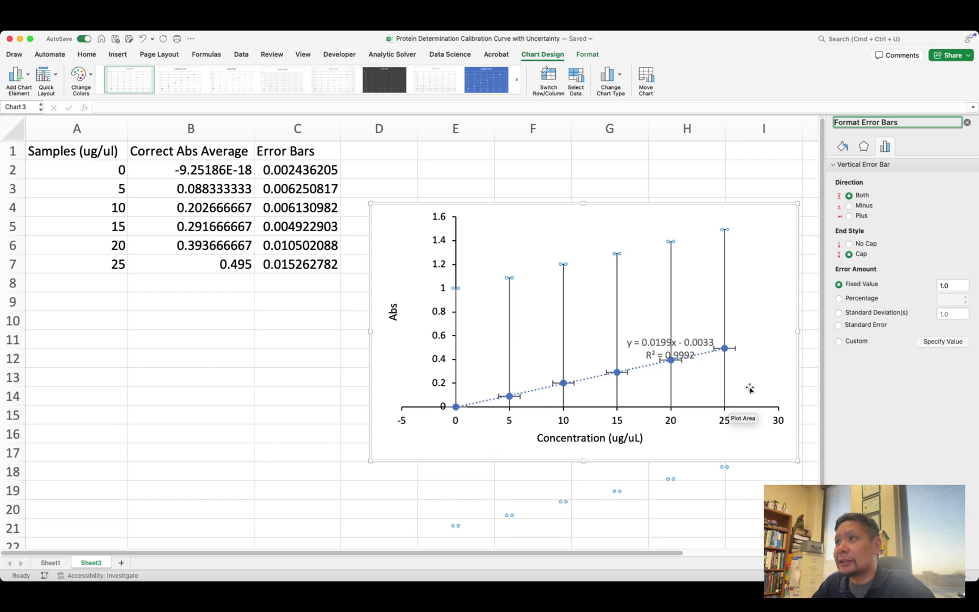
click(733, 352)
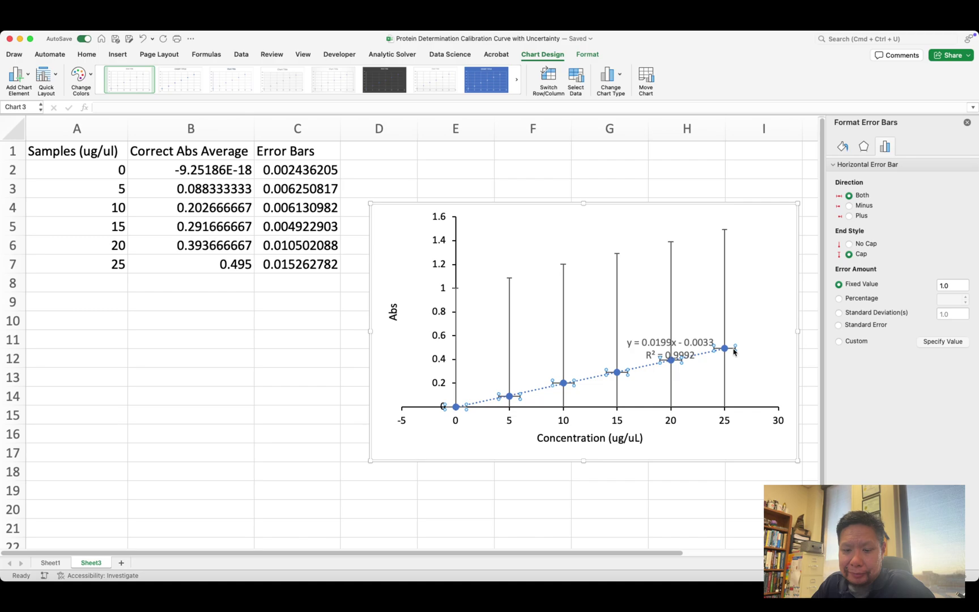
key(Delete)
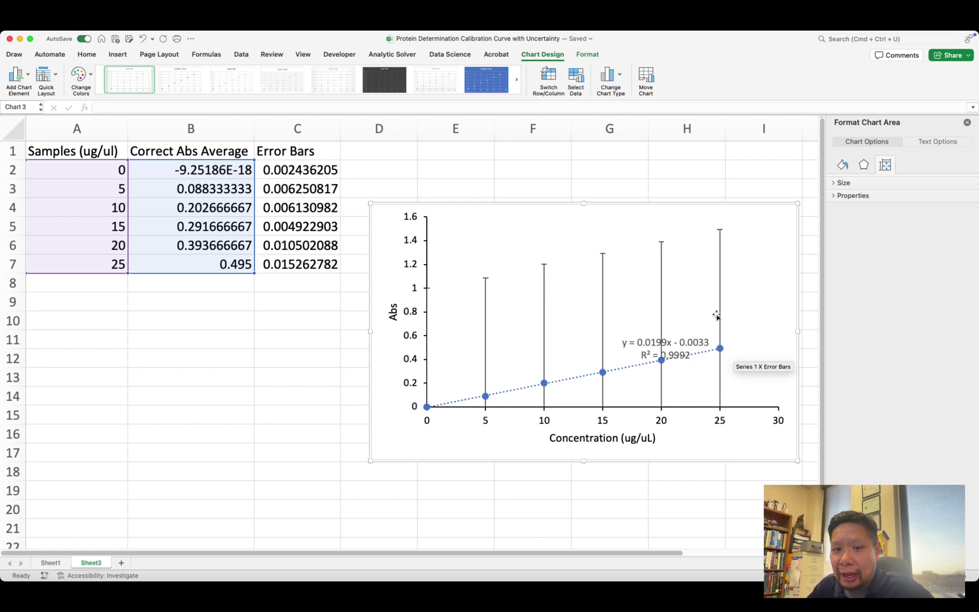
Set the vertical error bars' error amount to Custom and open the positive and negative value specification
click(720, 250)
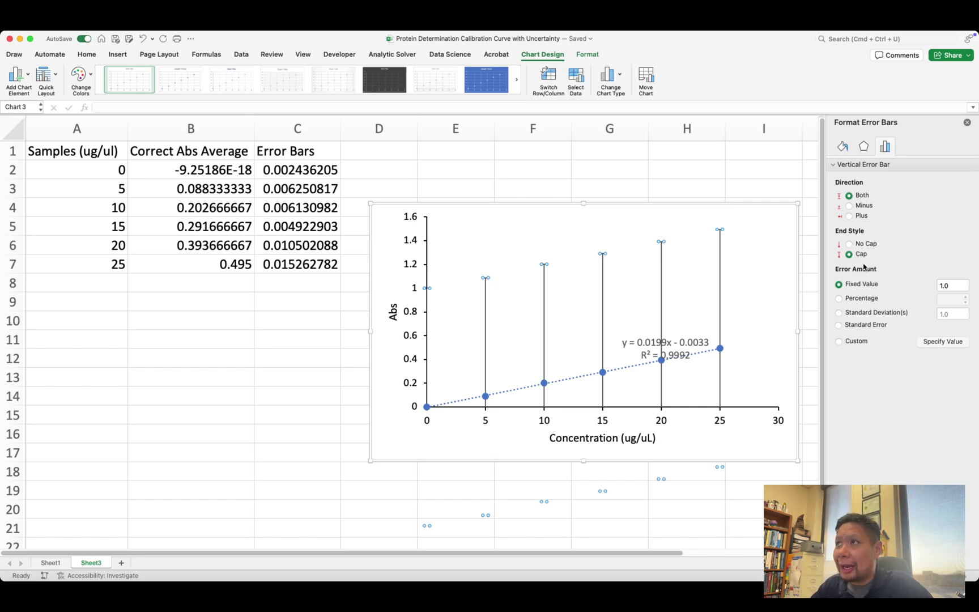
click(790, 303)
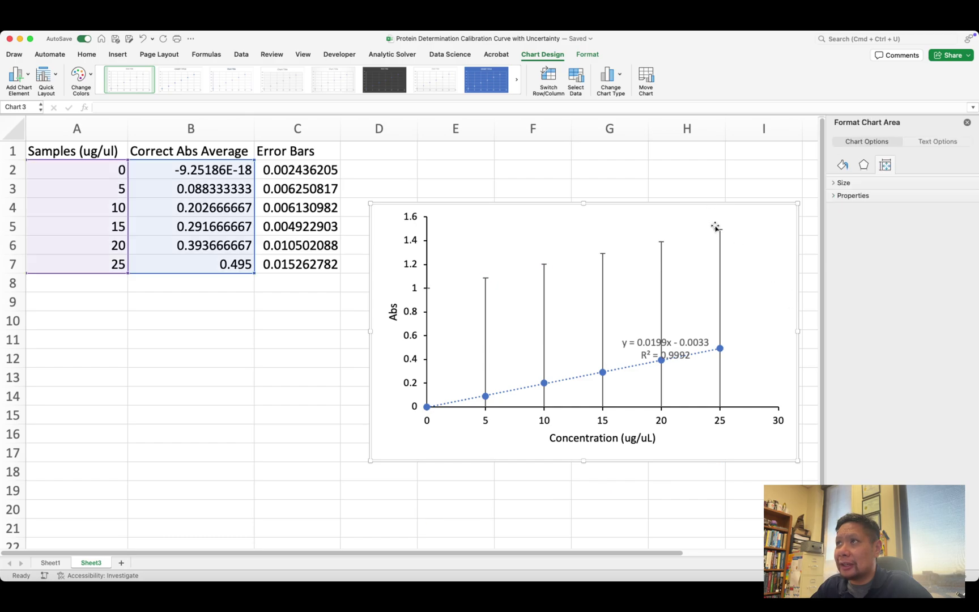
click(720, 306)
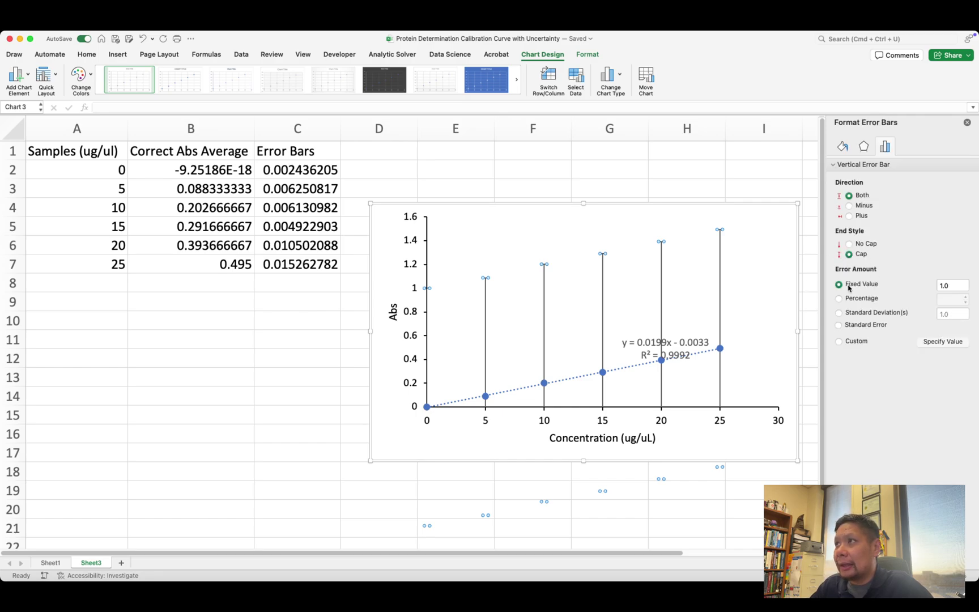
click(839, 343)
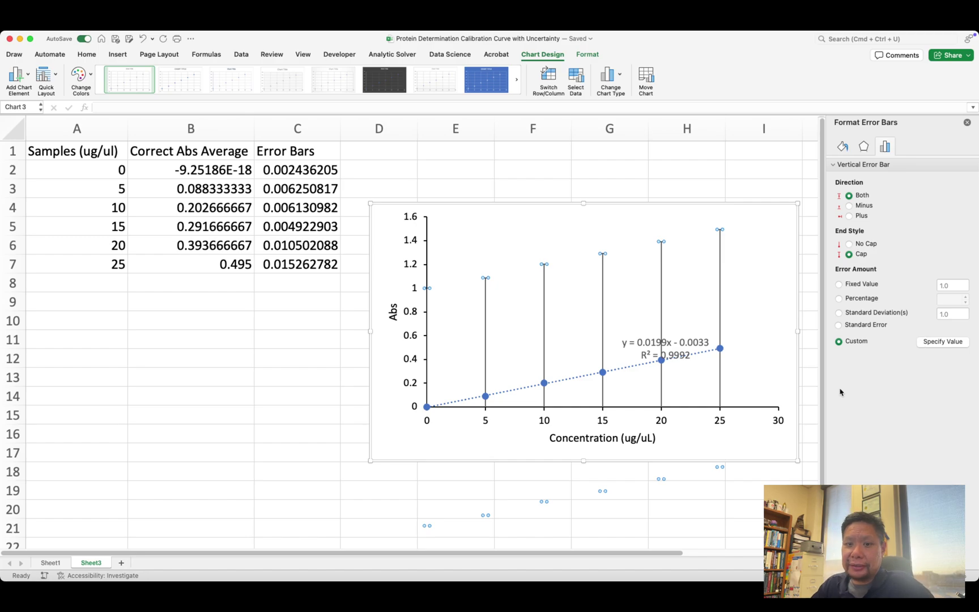
click(940, 341)
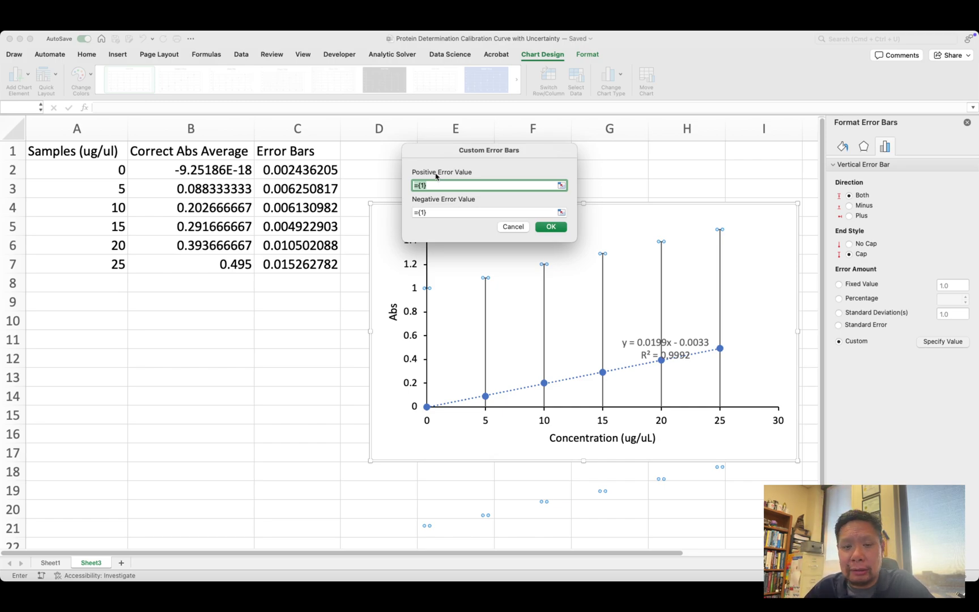
Set the positive error value to the Error Bars cells C2:C7 on Sheet3
click(561, 186)
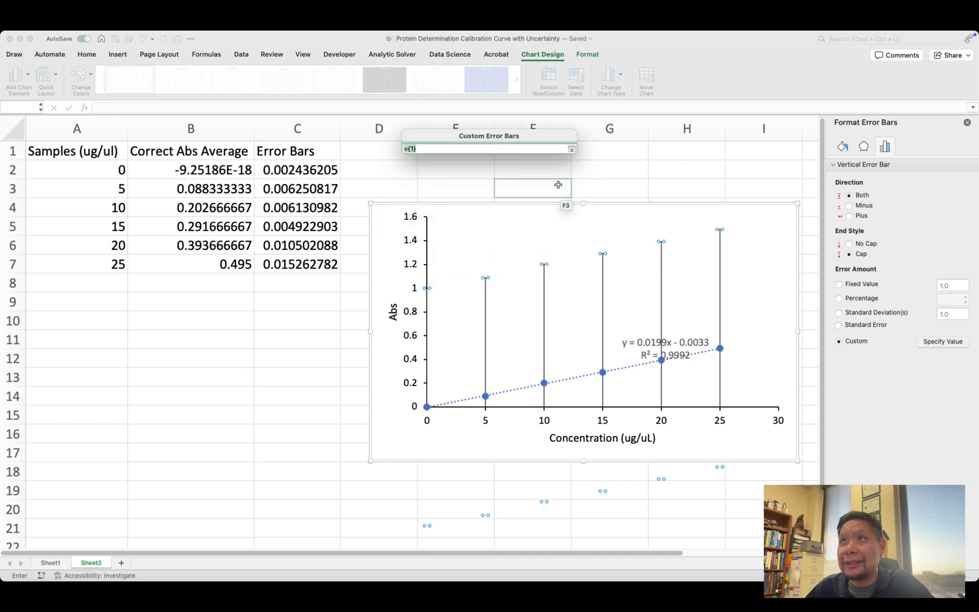
click(571, 151)
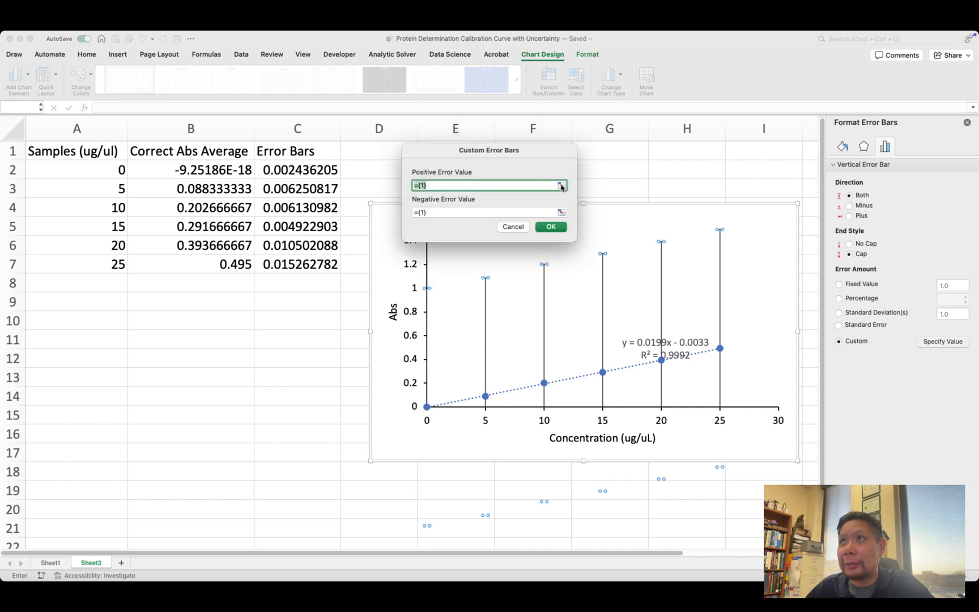
click(561, 186)
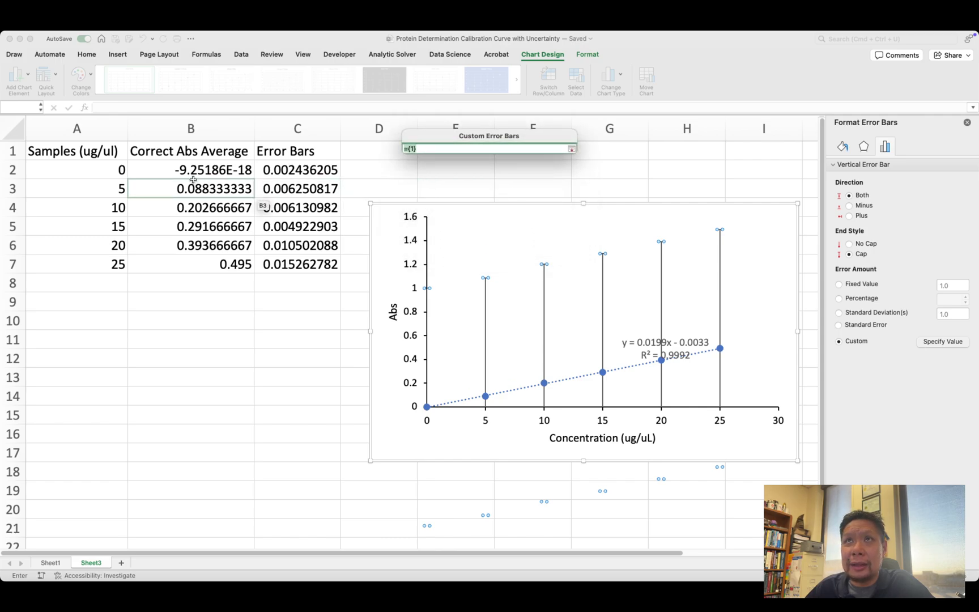
drag(310, 170, 305, 263)
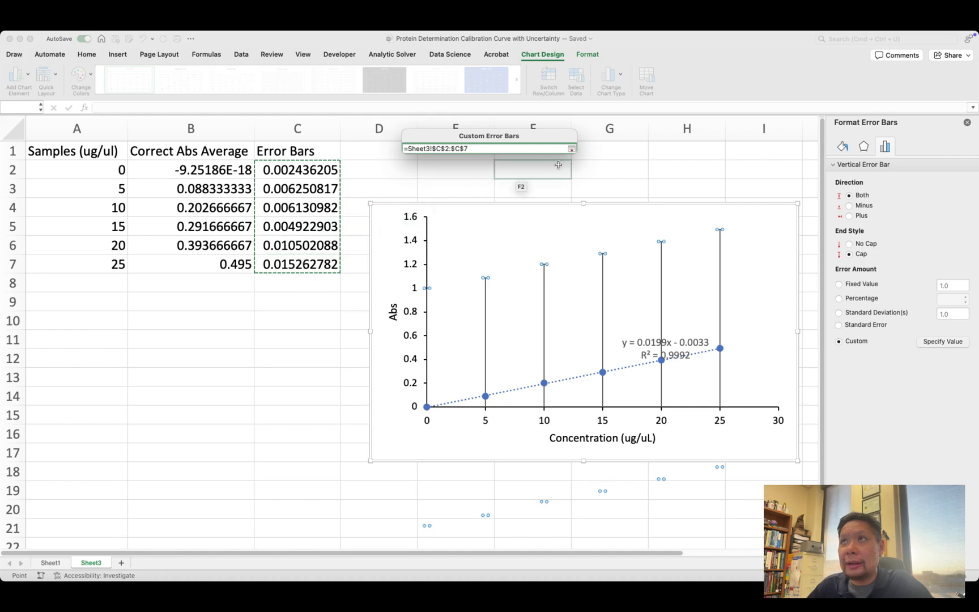
click(572, 149)
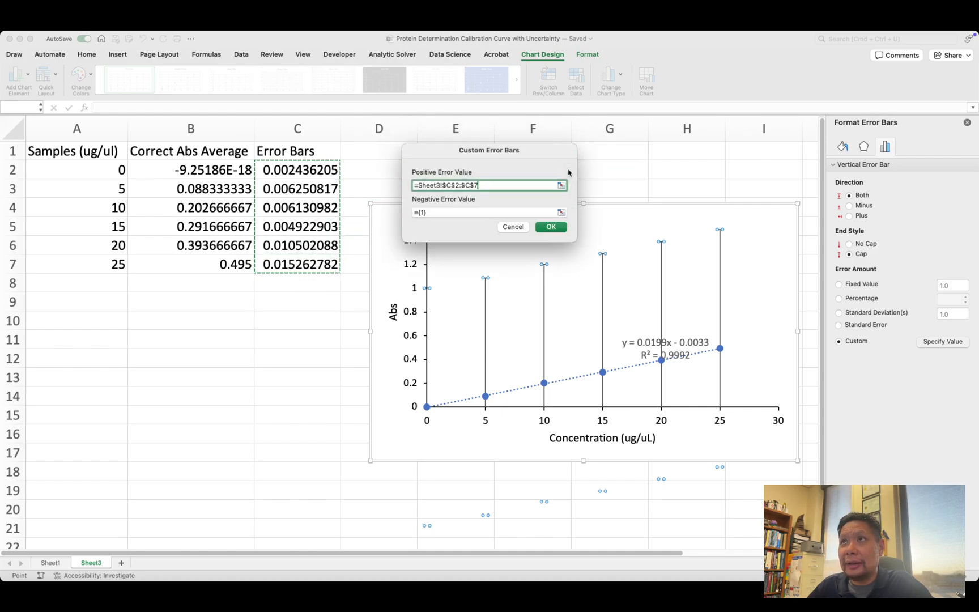
Set the negative error value to Sheet3 cells C2:C7, apply the custom error bars and deselect the chart
click(562, 213)
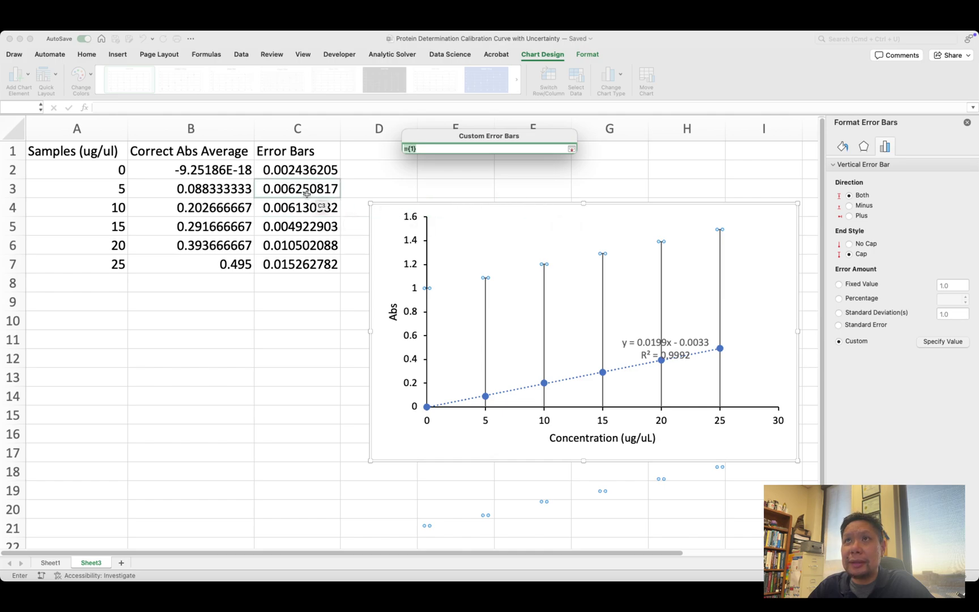
drag(307, 177, 305, 262)
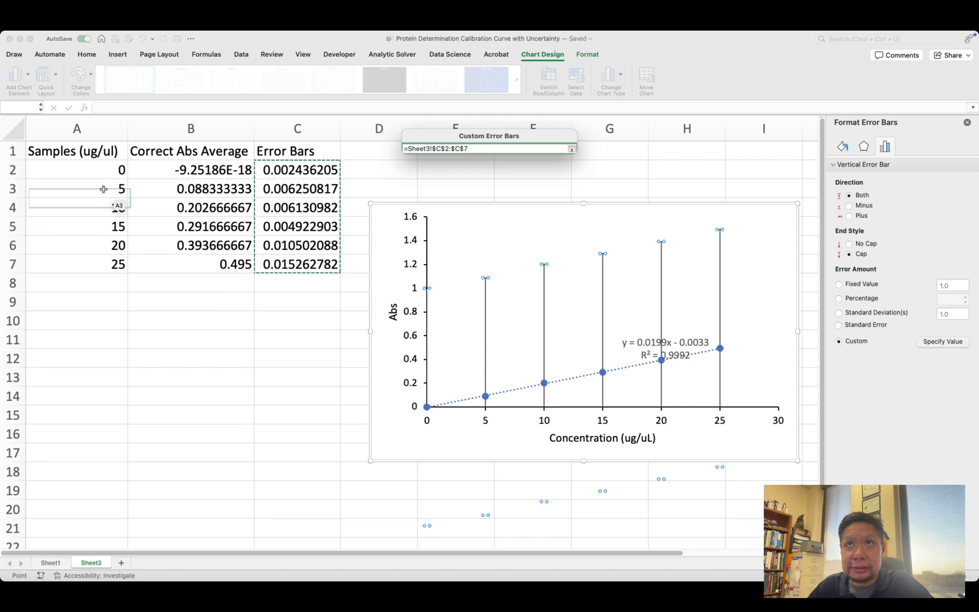
click(572, 149)
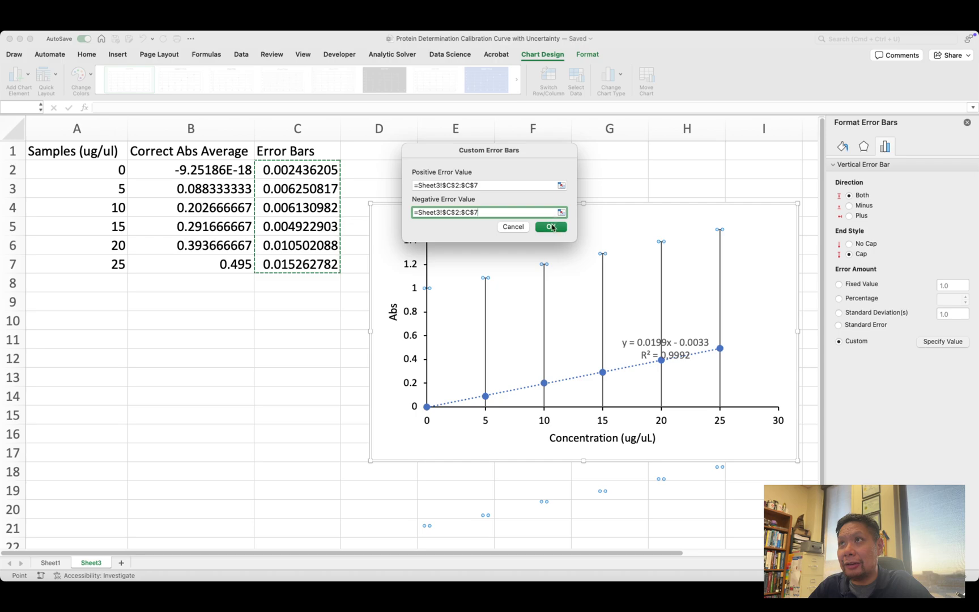
click(551, 227)
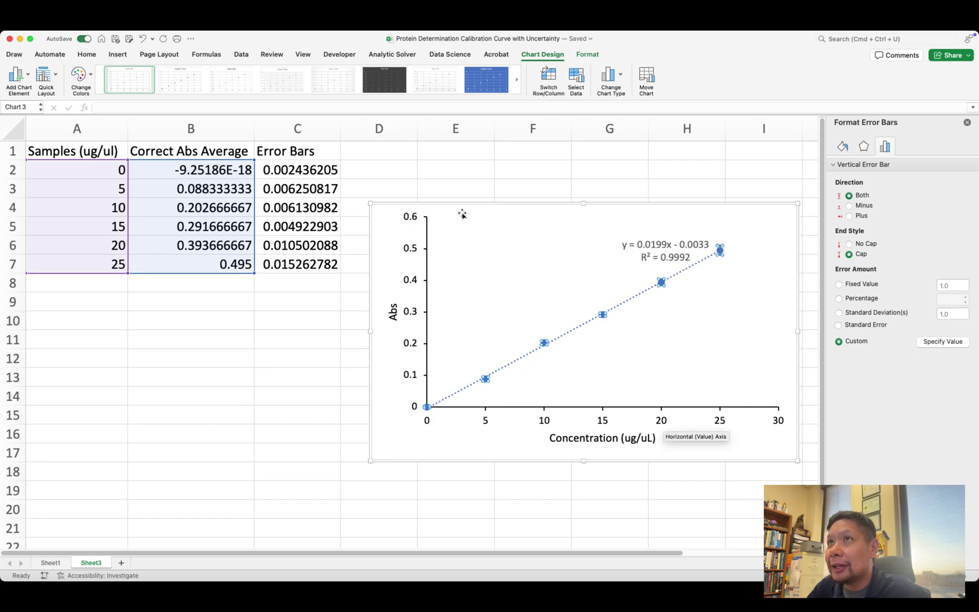
click(459, 186)
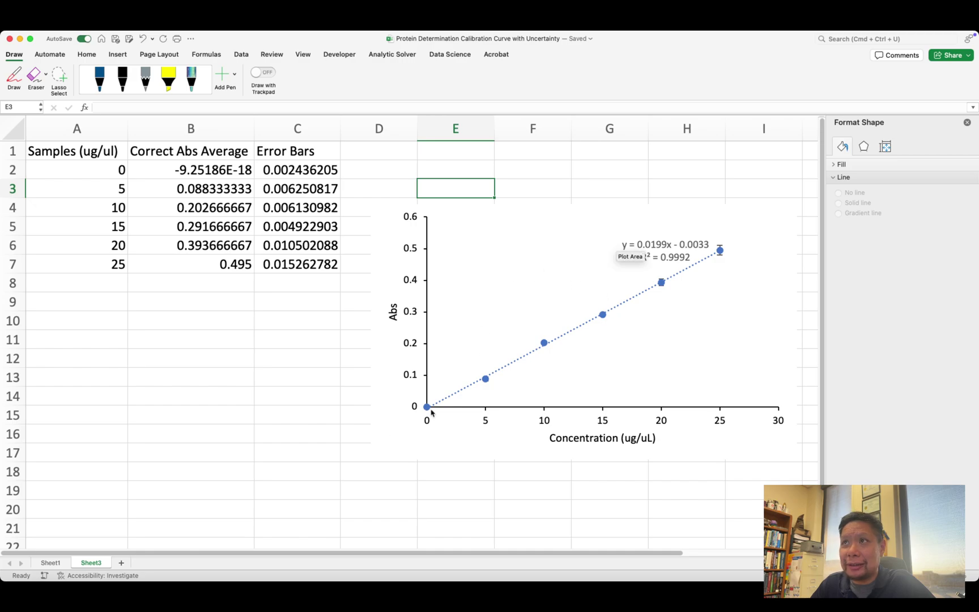
Examine the Average Curve chart and its Error Bars column on Sheet1 for comparison with the Sheet3 chart
click(50, 562)
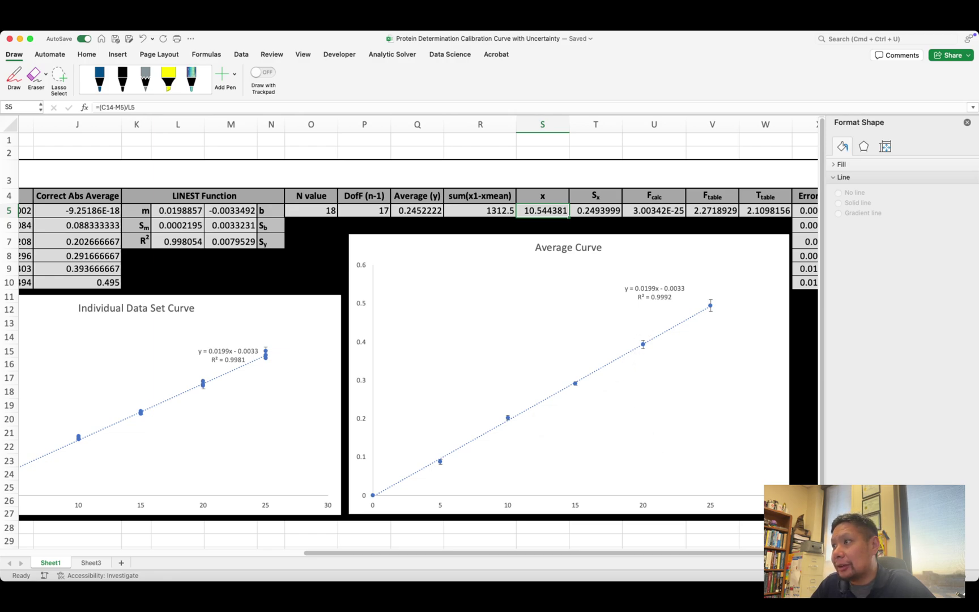
click(947, 576)
click(947, 575)
click(946, 576)
click(947, 576)
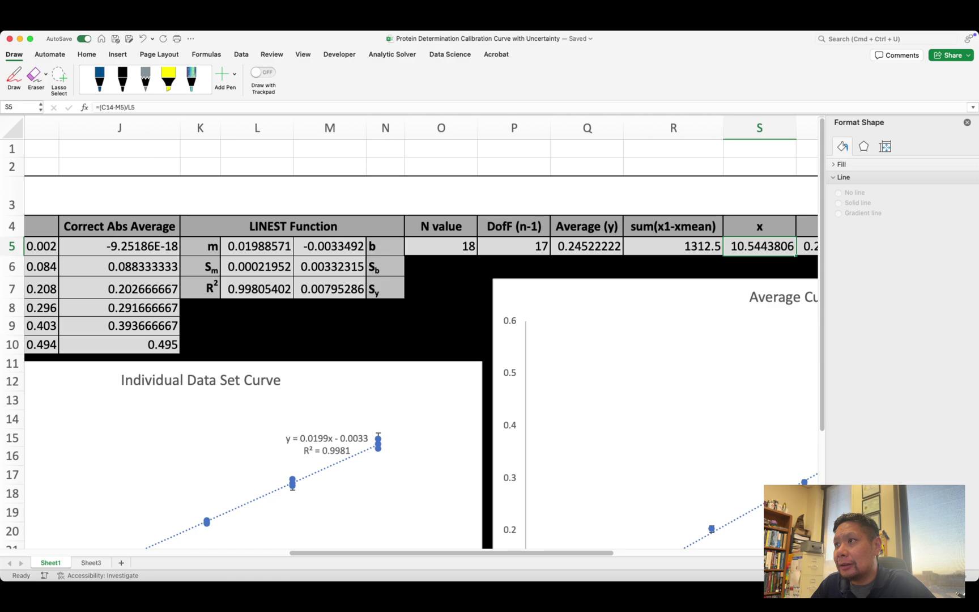
scroll(613, 548, right, 5)
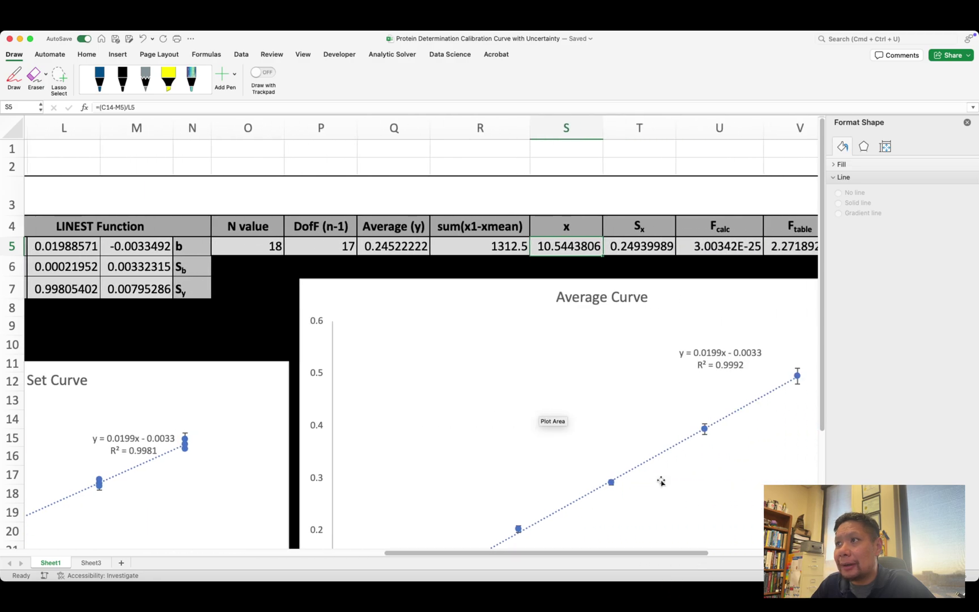
scroll(662, 481, down, 5)
scroll(661, 479, up, 1)
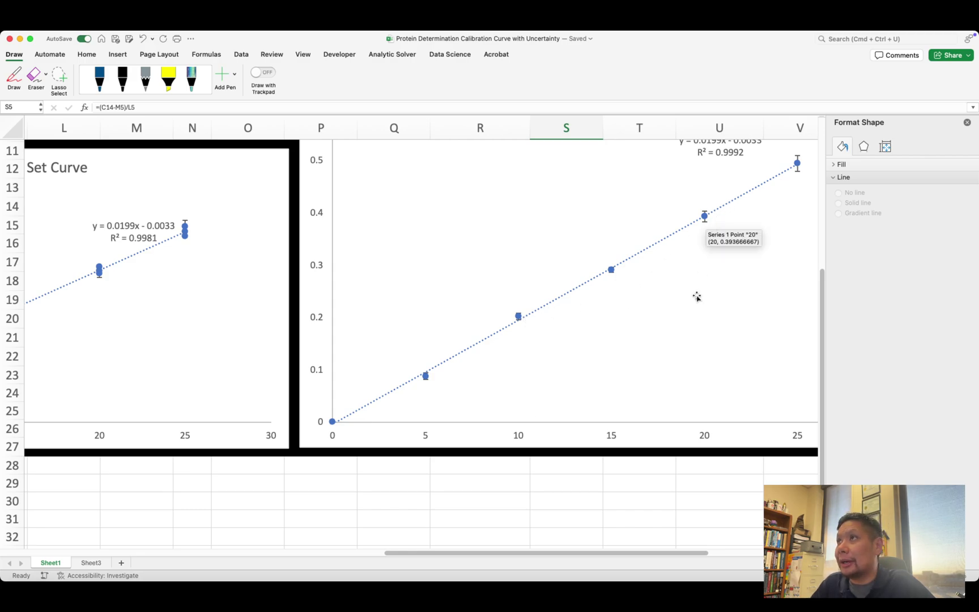
scroll(695, 295, up, 1)
scroll(697, 296, up, 2)
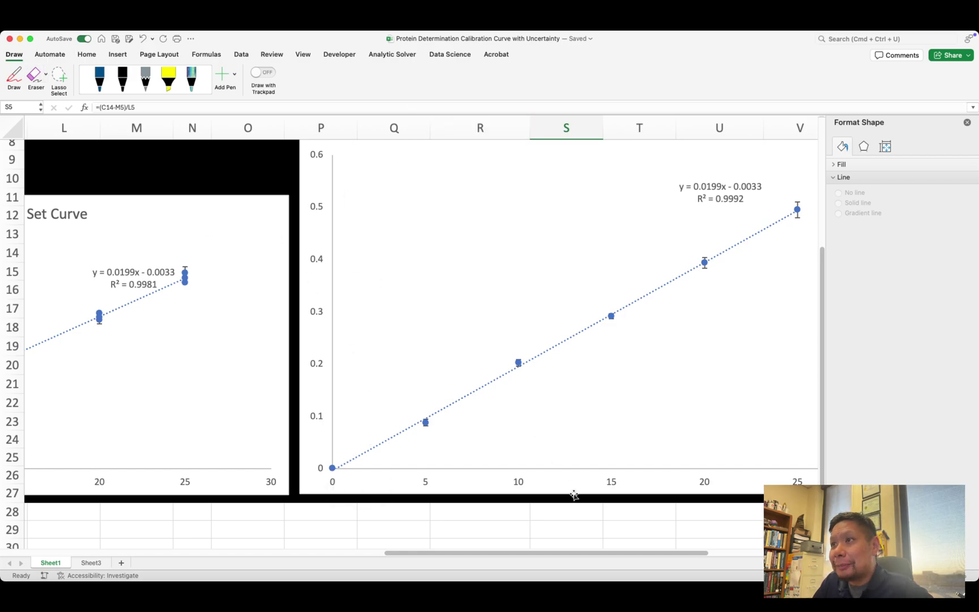
drag(604, 553, 686, 550)
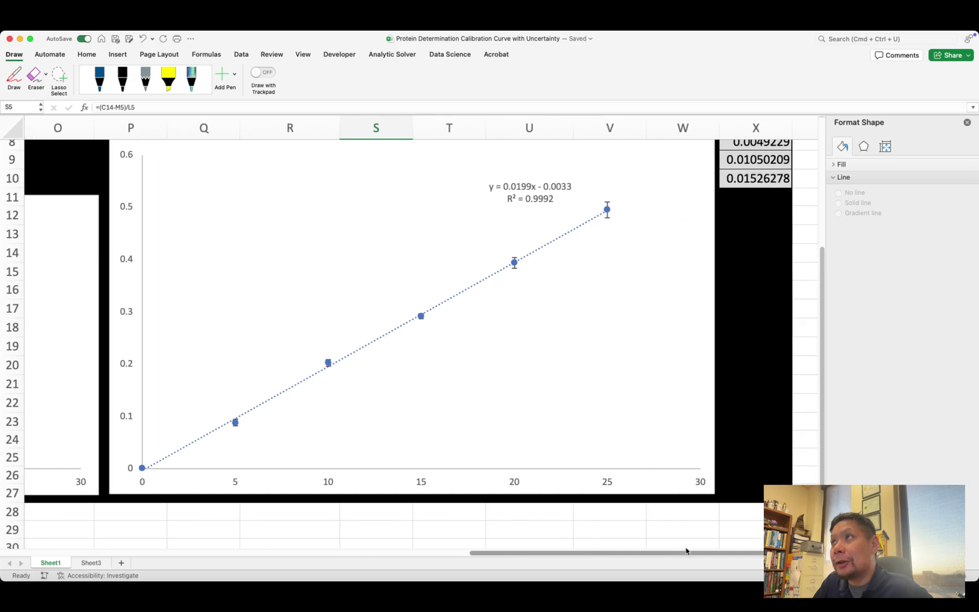
scroll(647, 502, up, 5)
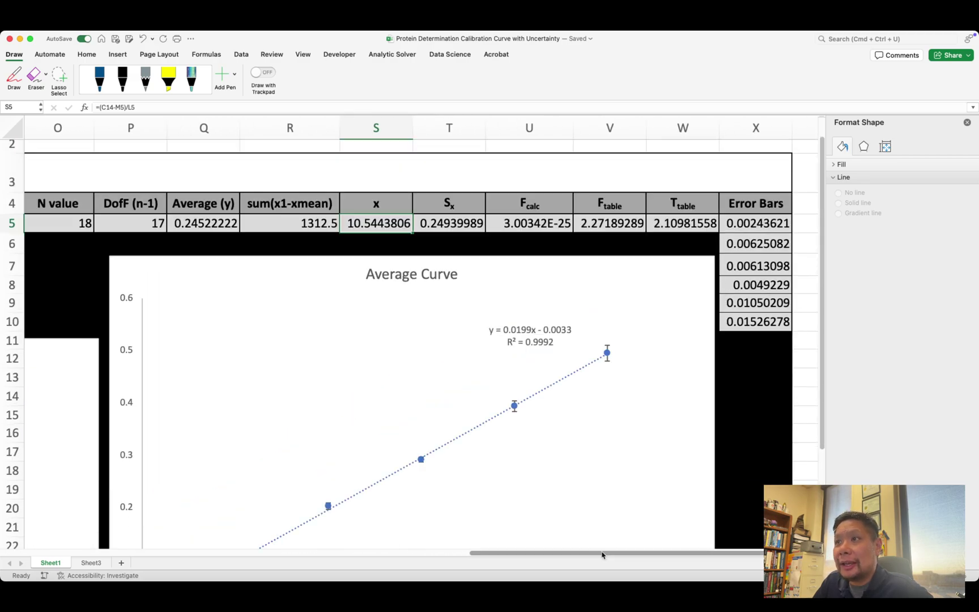
Review the sample absorbance, unknown, blank average and standard deviation tables on Sheet1, and close the Format Shape pane
drag(603, 554, 183, 467)
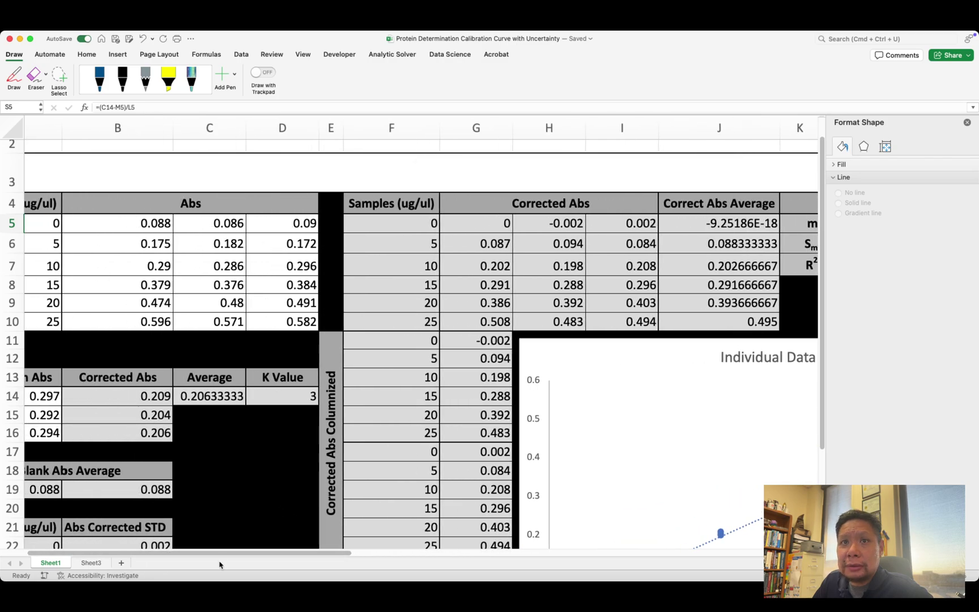
scroll(236, 513, left, 2)
scroll(284, 463, down, 2)
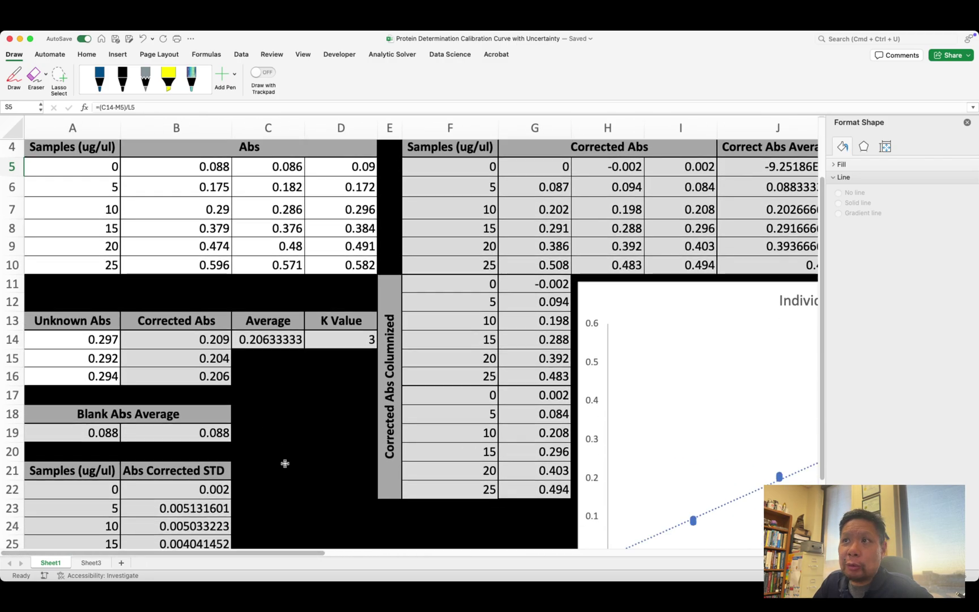
scroll(285, 463, down, 3)
scroll(284, 463, up, 1)
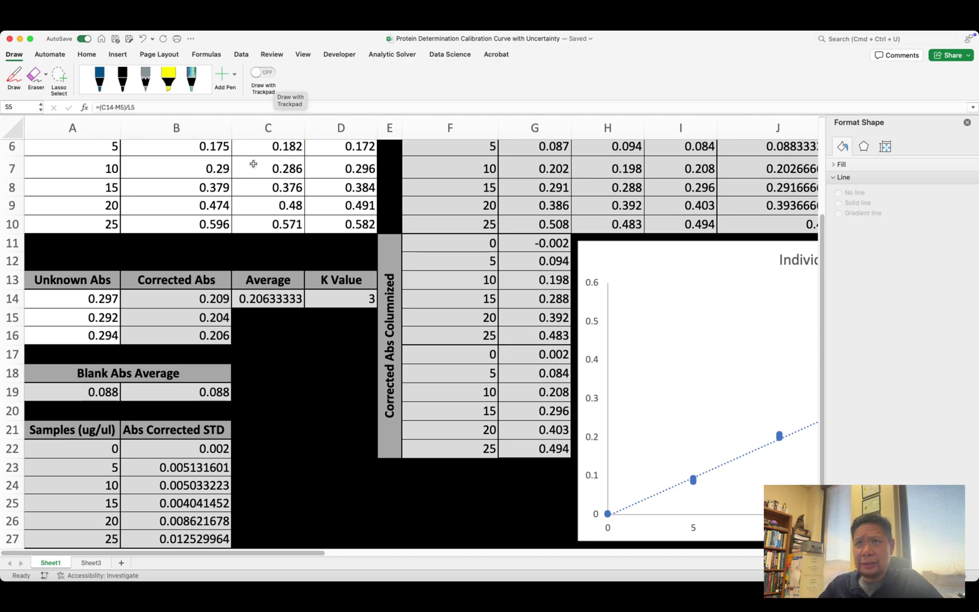
scroll(169, 218, up, 5)
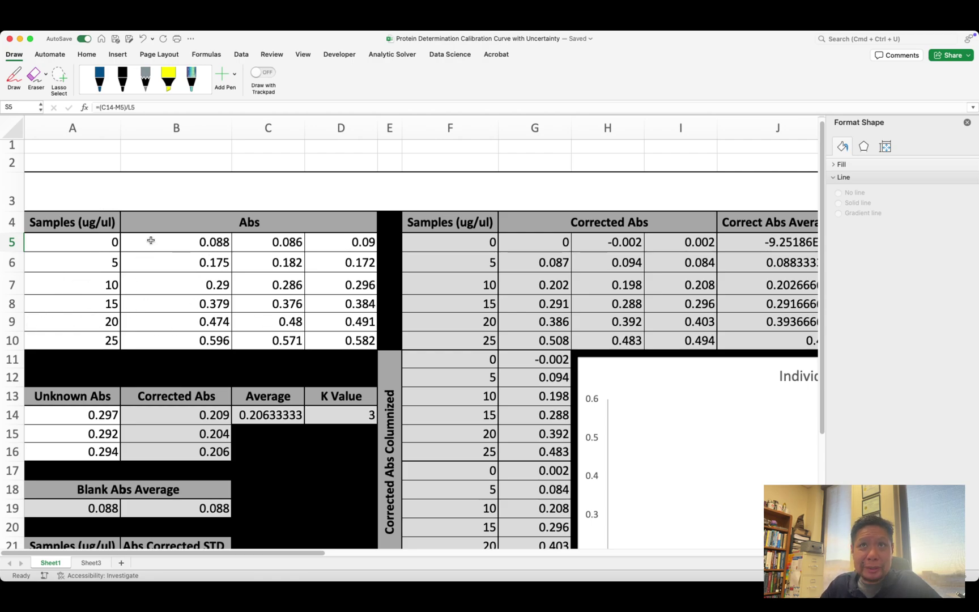
scroll(57, 298, down, 5)
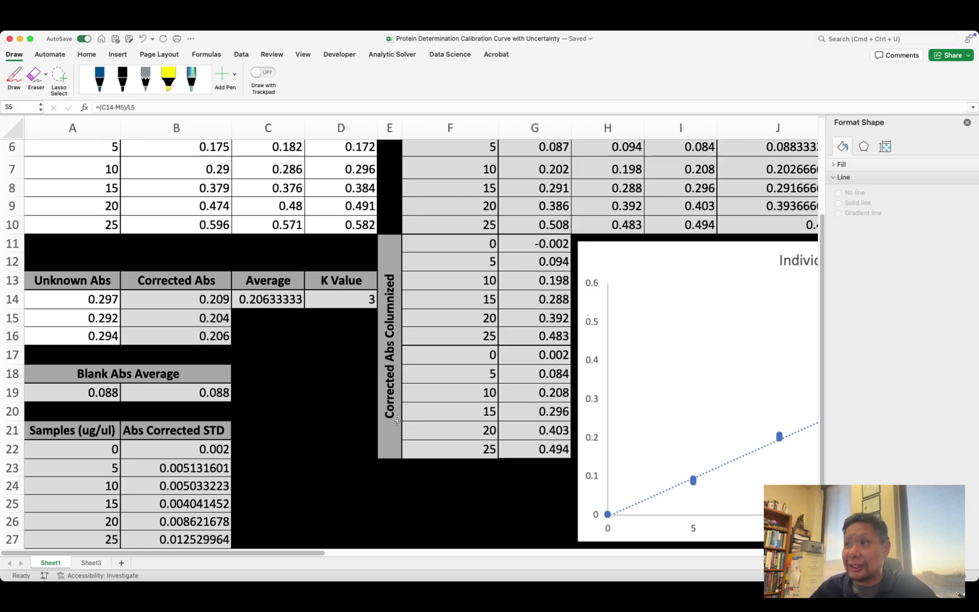
click(967, 123)
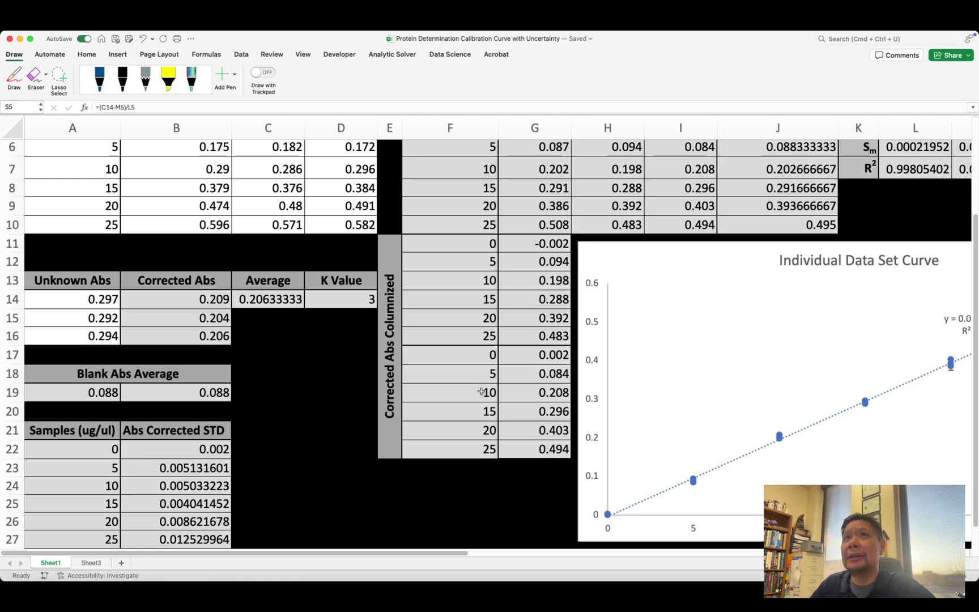
scroll(481, 391, up, 5)
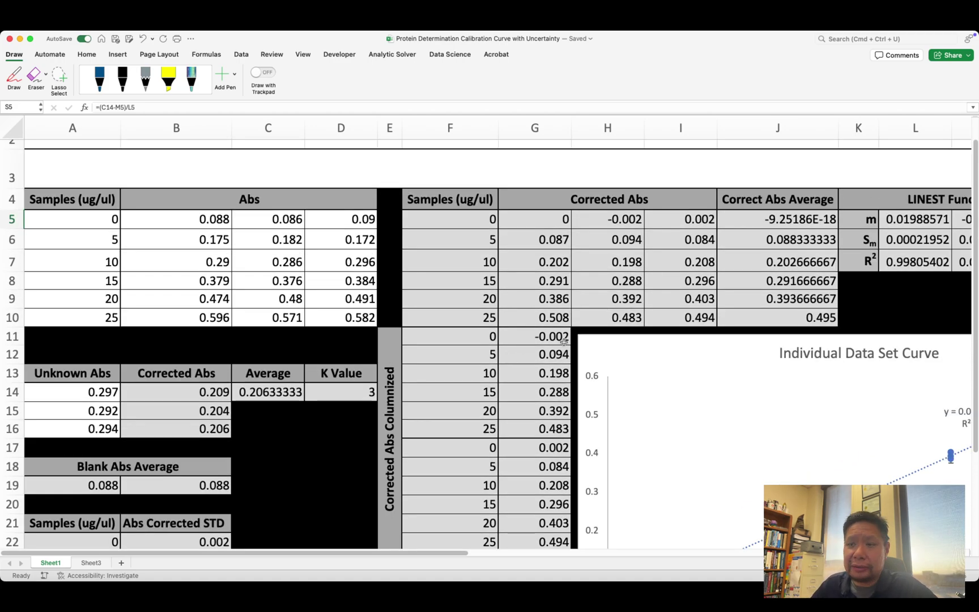